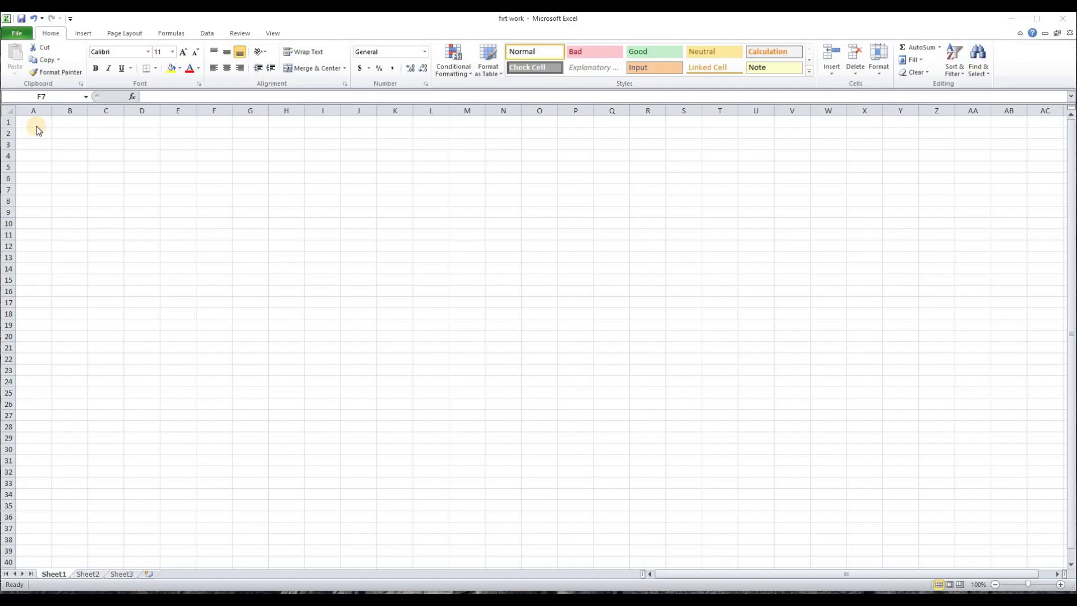
# Enter the title INVOICE in cell B3 and the label Supplier Name in cell B5.
pyautogui.click(36, 126)
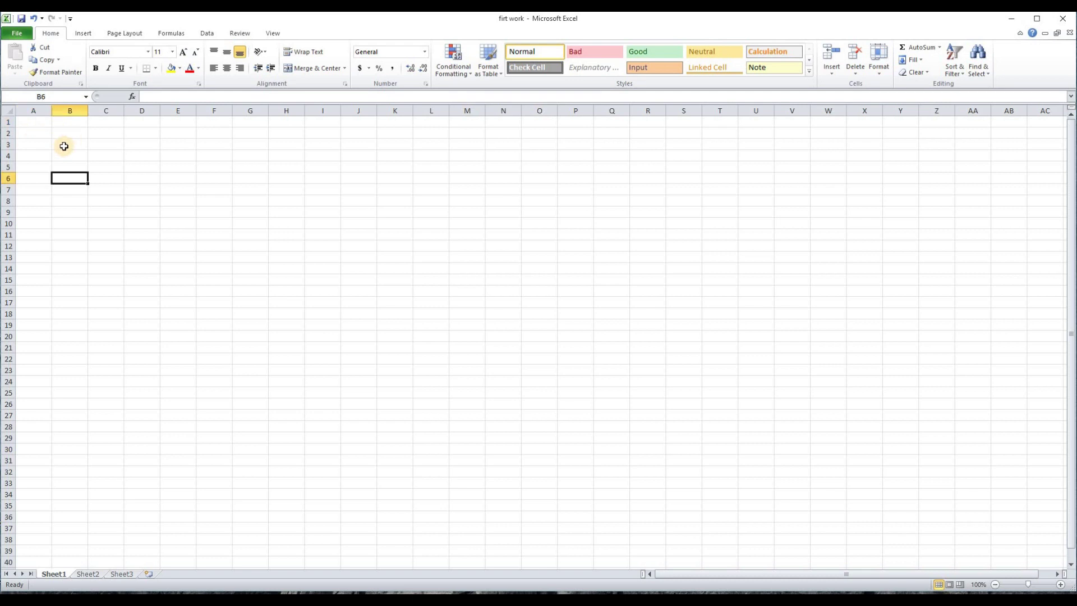
pyautogui.click(64, 145)
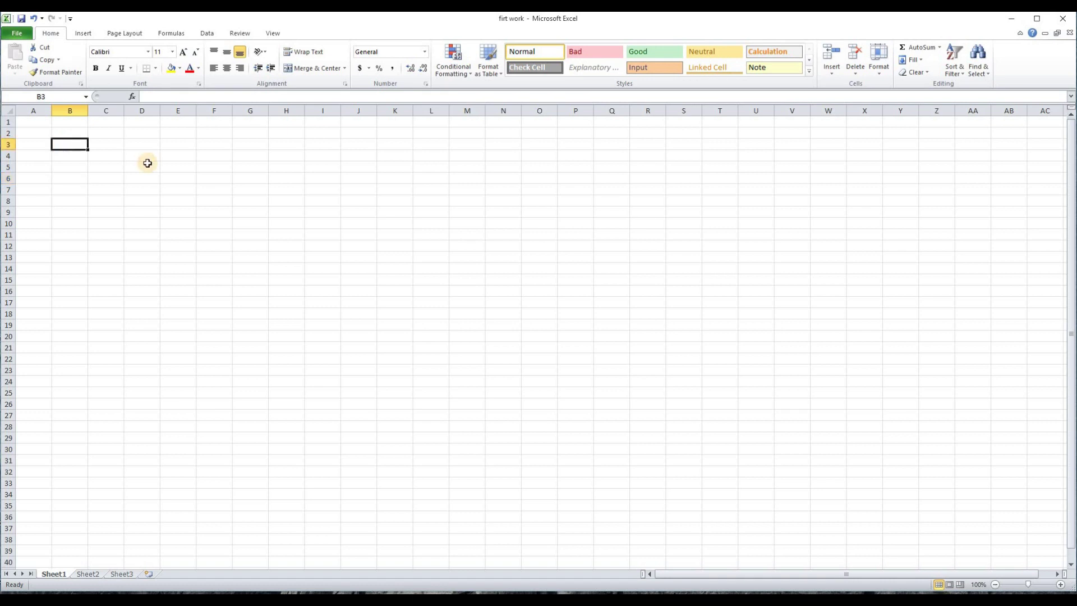
pyautogui.write('INVOICE')
pyautogui.press('Return')
pyautogui.press('Return')
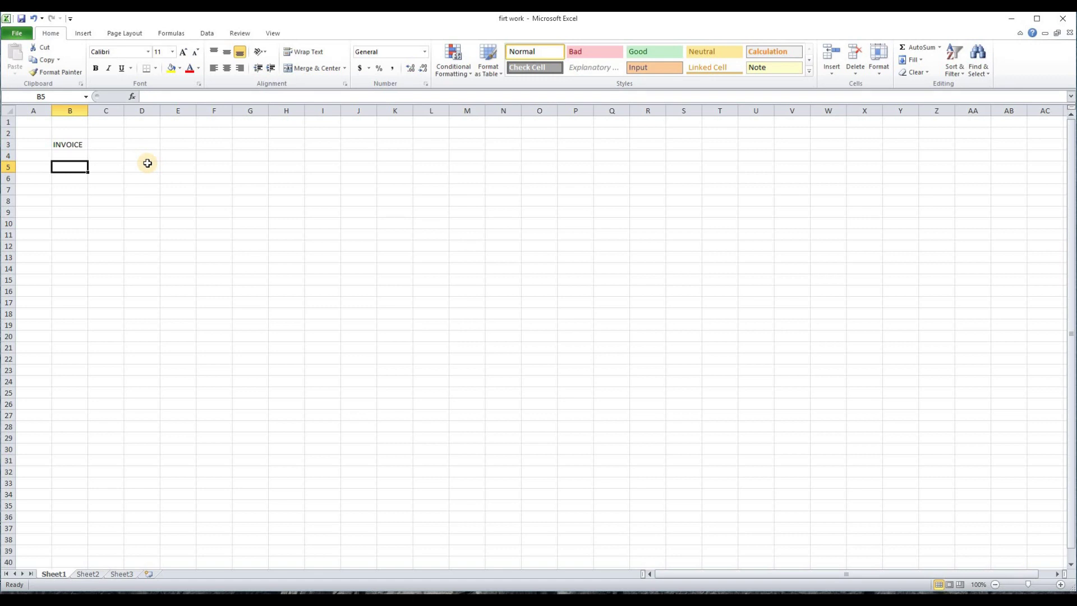
pyautogui.write('S')
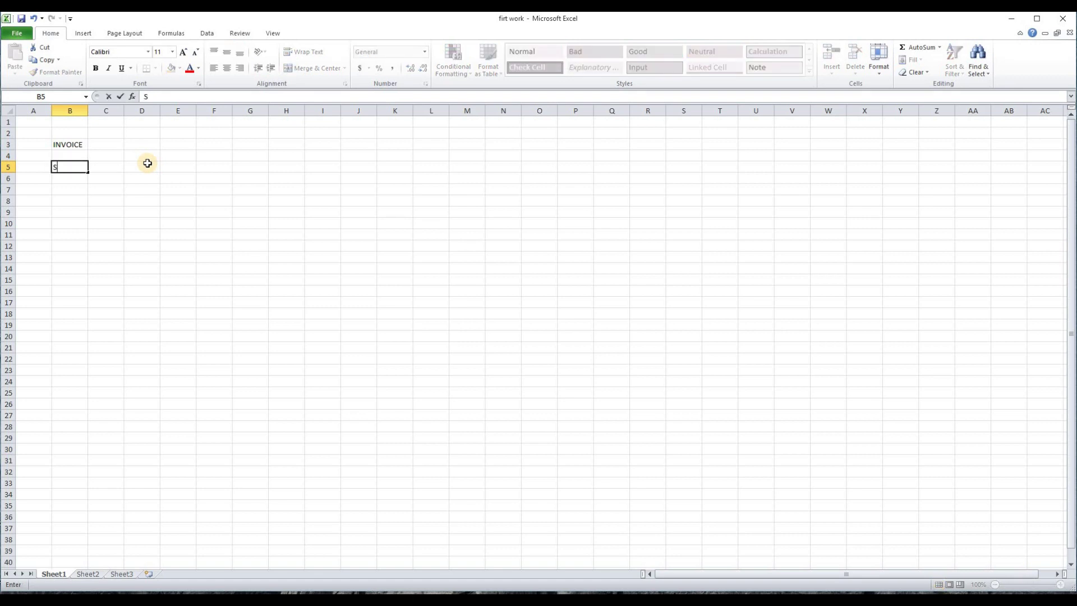
pyautogui.write('upplier Name')
pyautogui.press('Return')
pyautogui.press('Return')
# Enter the label Date in cell B7 and Invoice No. in cell E7 of the same row.
pyautogui.write('Date')
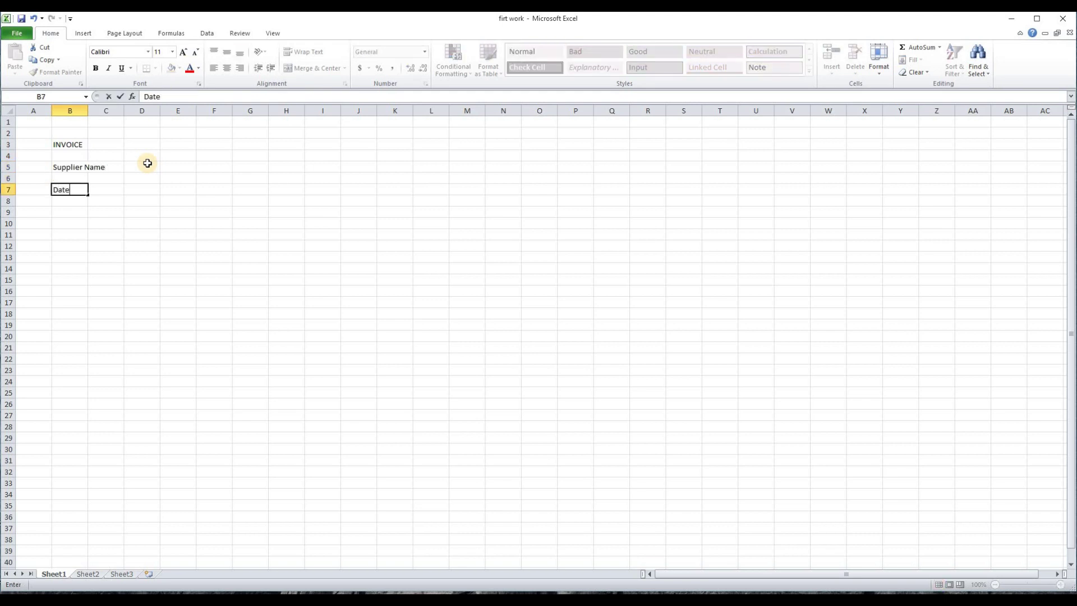
pyautogui.press('Right')
pyautogui.press('Right')
pyautogui.press('Right')
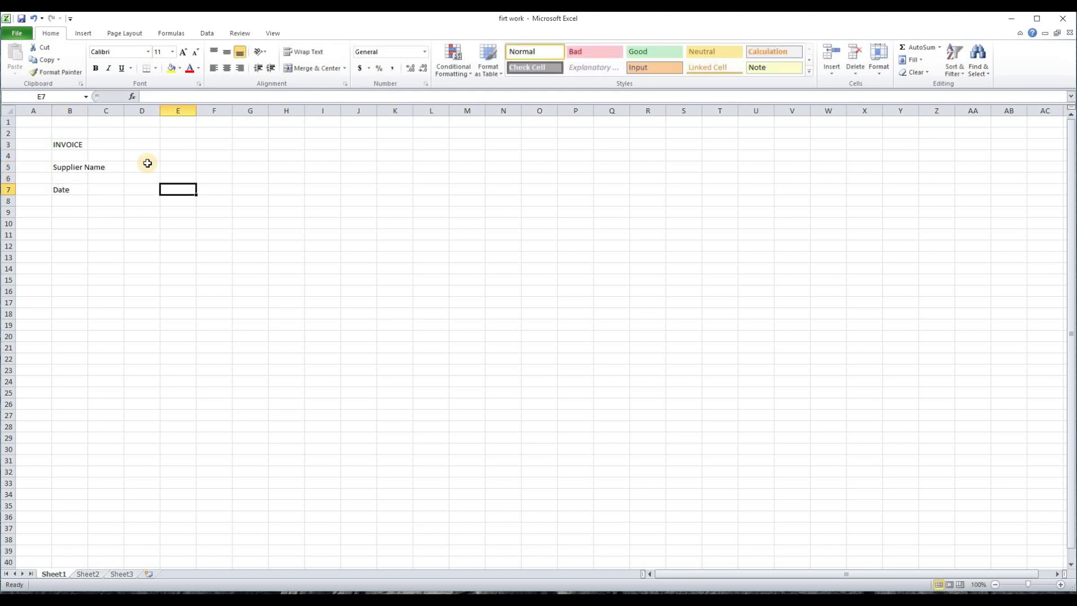
pyautogui.write('Invoice No.')
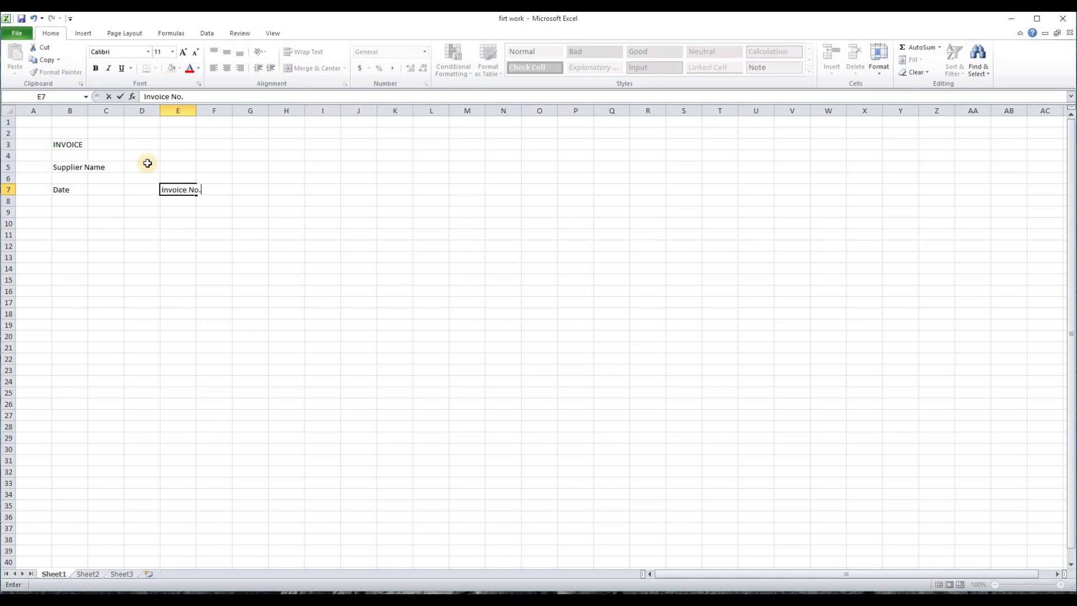
pyautogui.press('Return')
pyautogui.press('Return')
# Enter the table headers S.No, Item Name, Qty, Price and Total across cells B10 to F10.
pyautogui.press('Left')
pyautogui.press('Left')
pyautogui.press('Left')
pyautogui.press('Down')
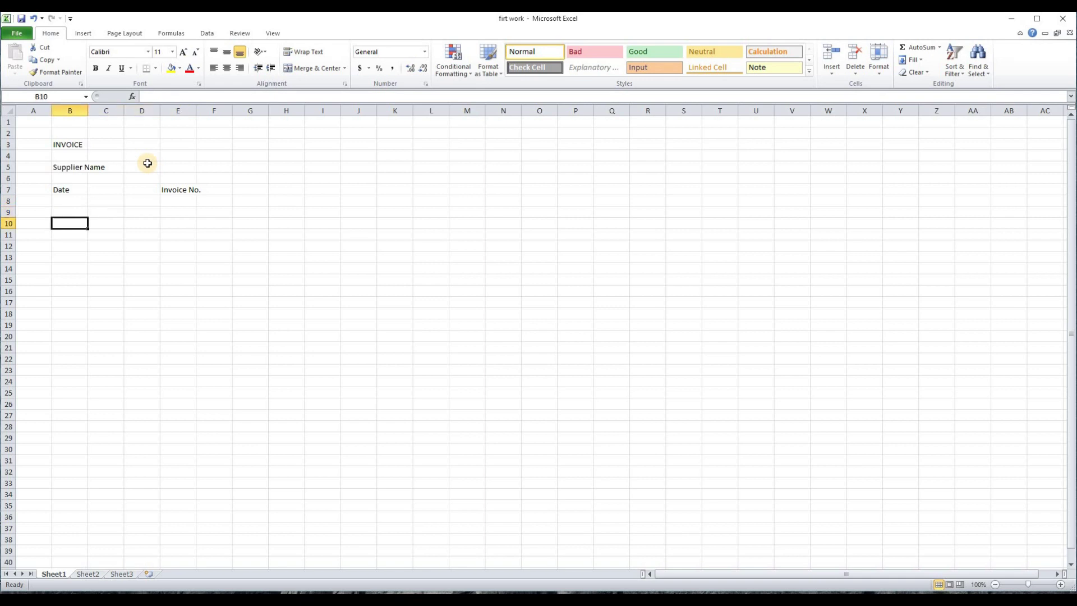
pyautogui.write('S.No')
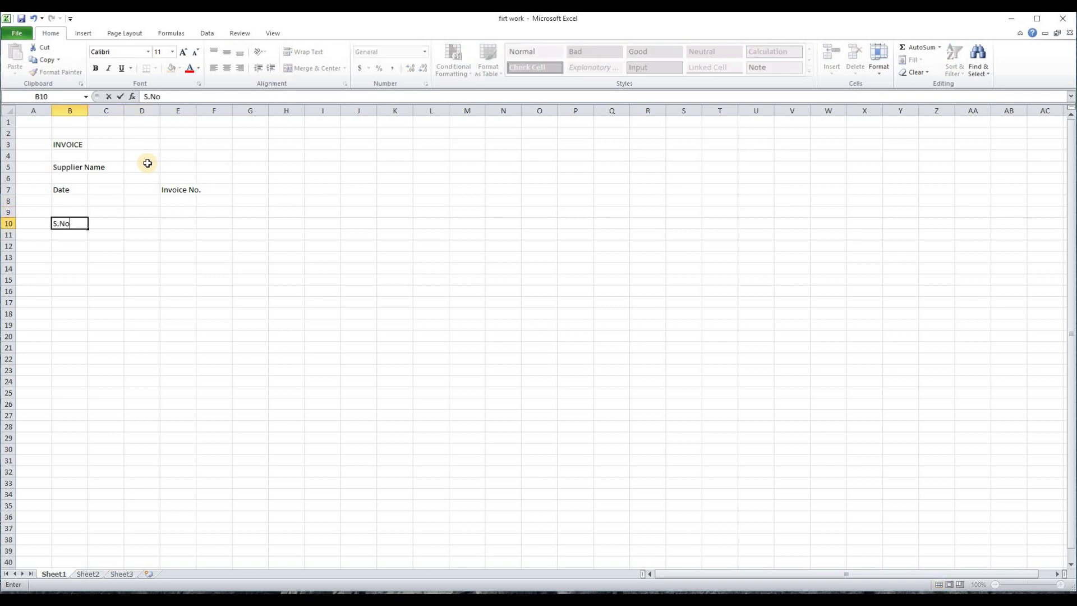
pyautogui.press('Tab')
pyautogui.write('Item Name')
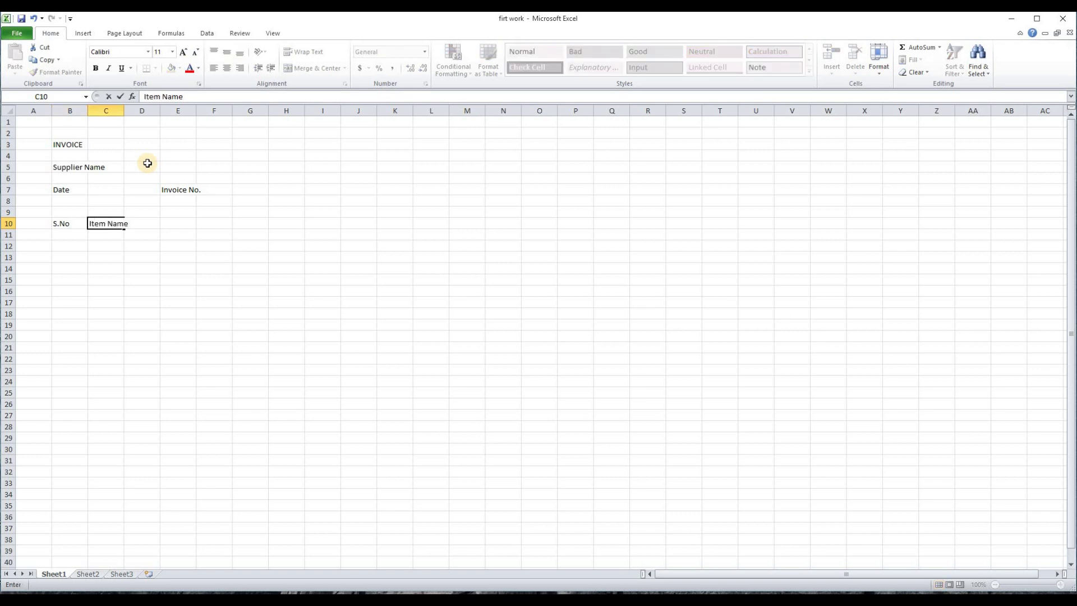
pyautogui.press('Tab')
pyautogui.write('Qty')
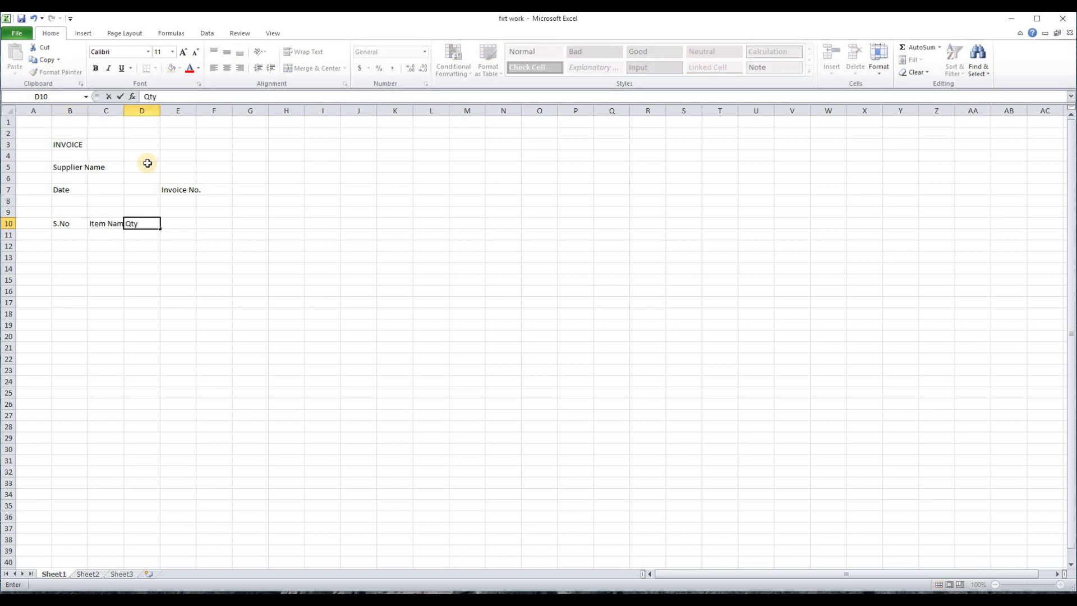
pyautogui.press('Tab')
pyautogui.write('Price')
pyautogui.press('Tab')
pyautogui.write('Tot')
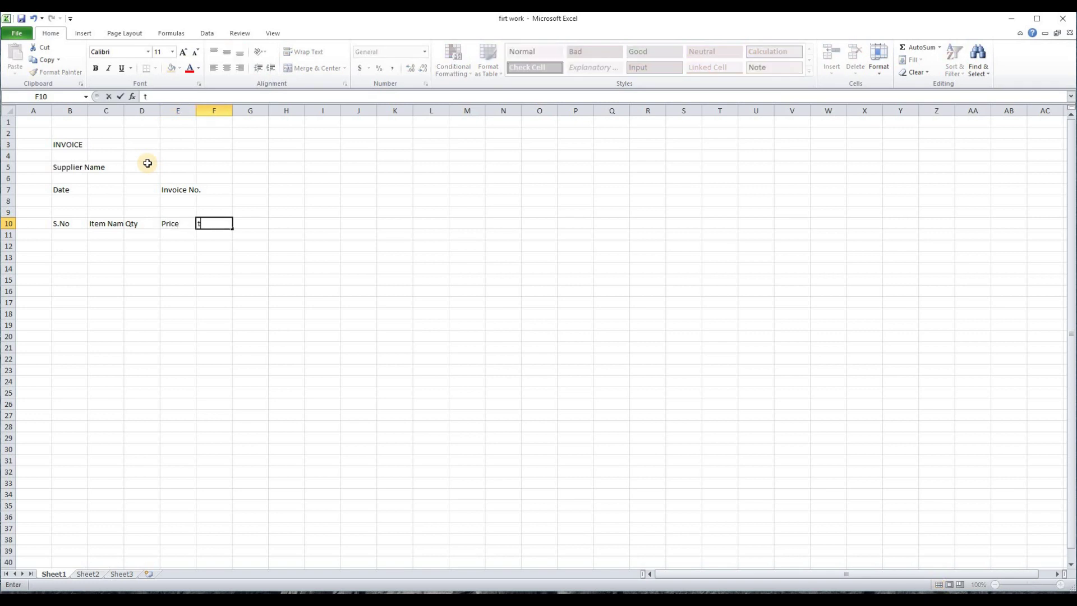
pyautogui.write('al')
pyautogui.press('Return')
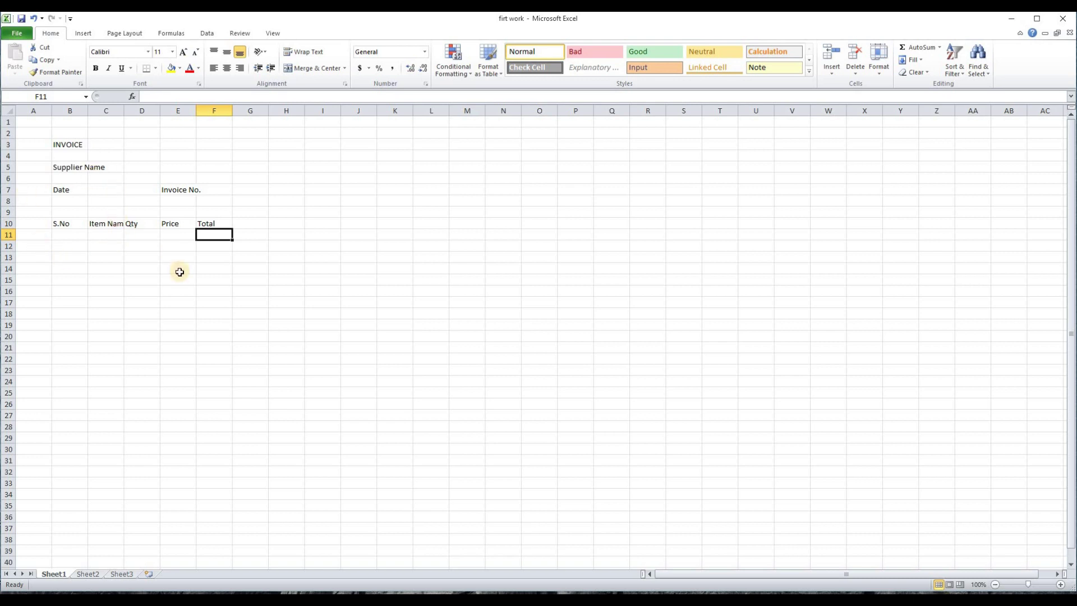
pyautogui.click(105, 269)
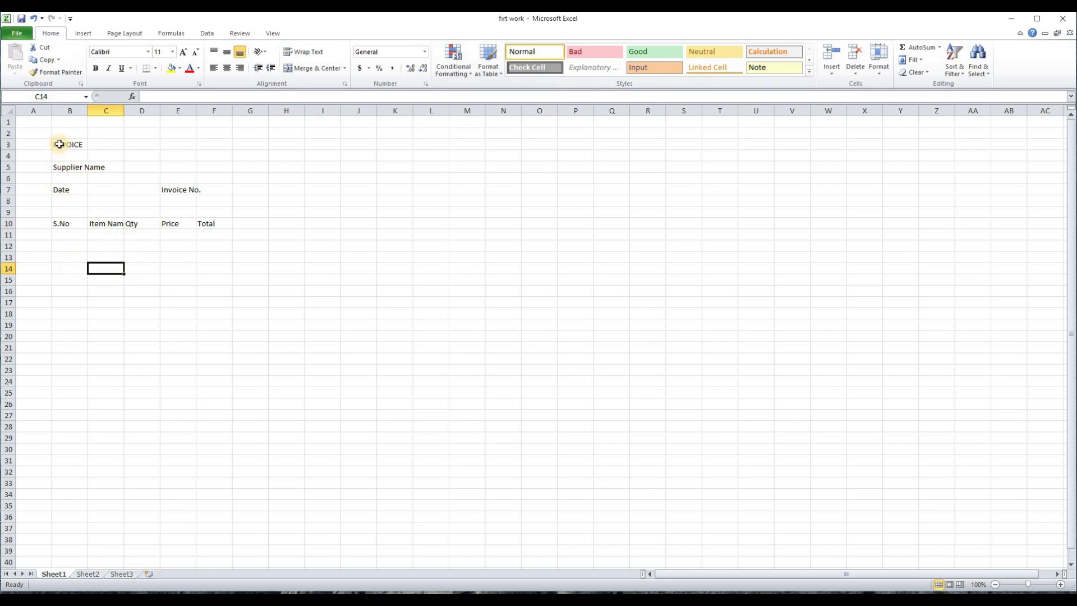
# Format the INVOICE title in B3 with the Arial Black font at size 22.
pyautogui.click(60, 144)
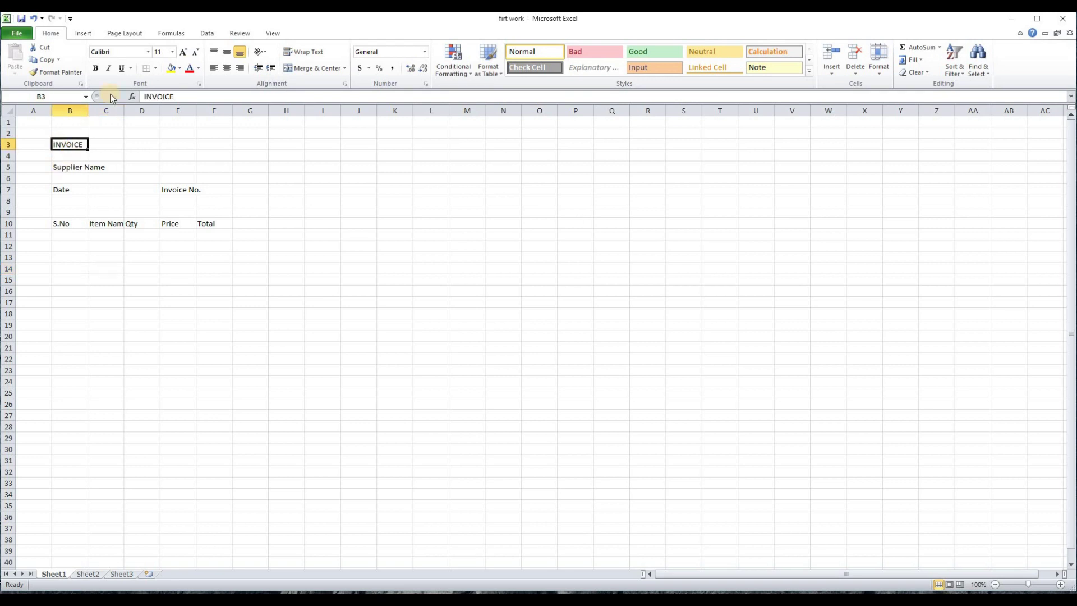
pyautogui.click(147, 52)
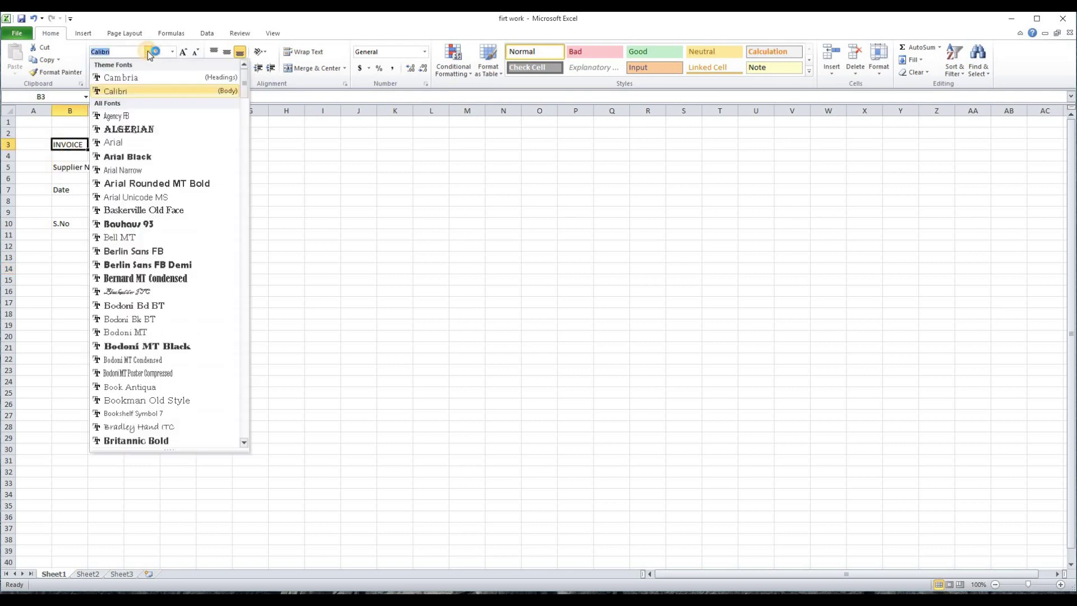
pyautogui.click(147, 52)
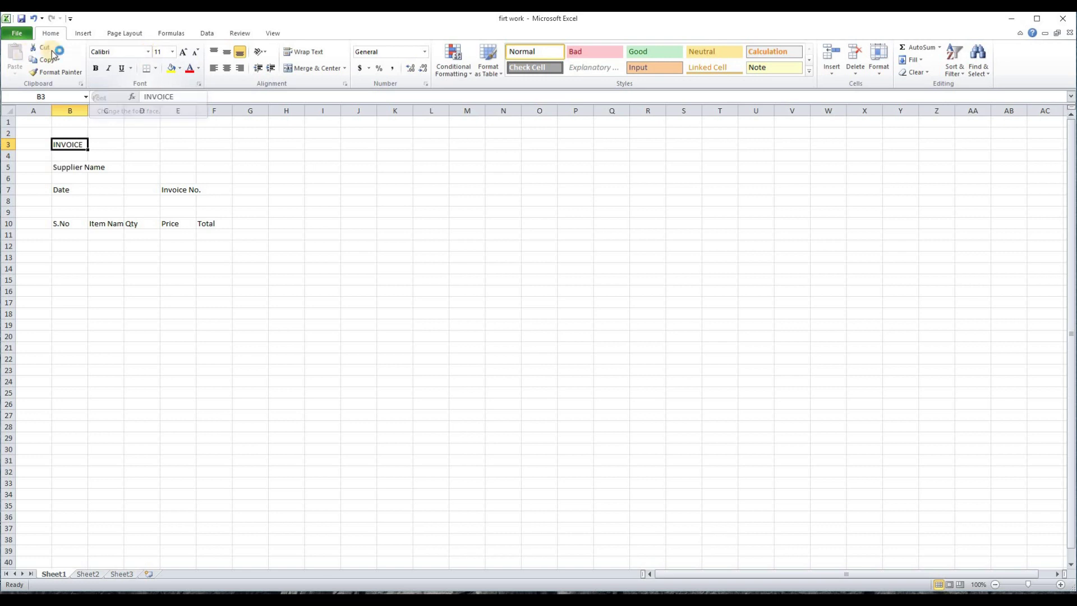
pyautogui.click(148, 52)
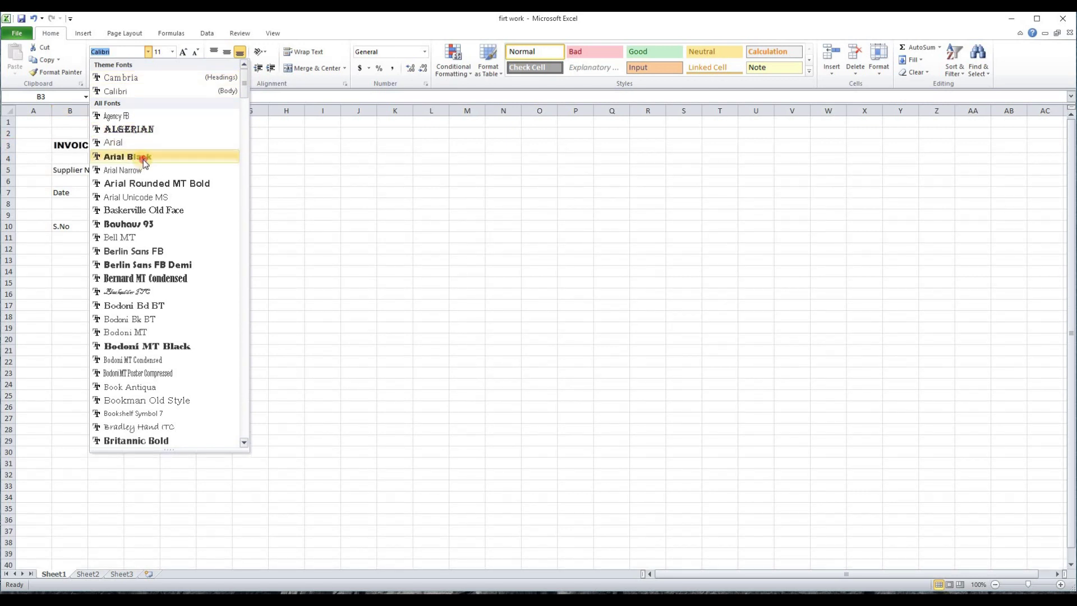
pyautogui.click(143, 159)
pyautogui.click(172, 52)
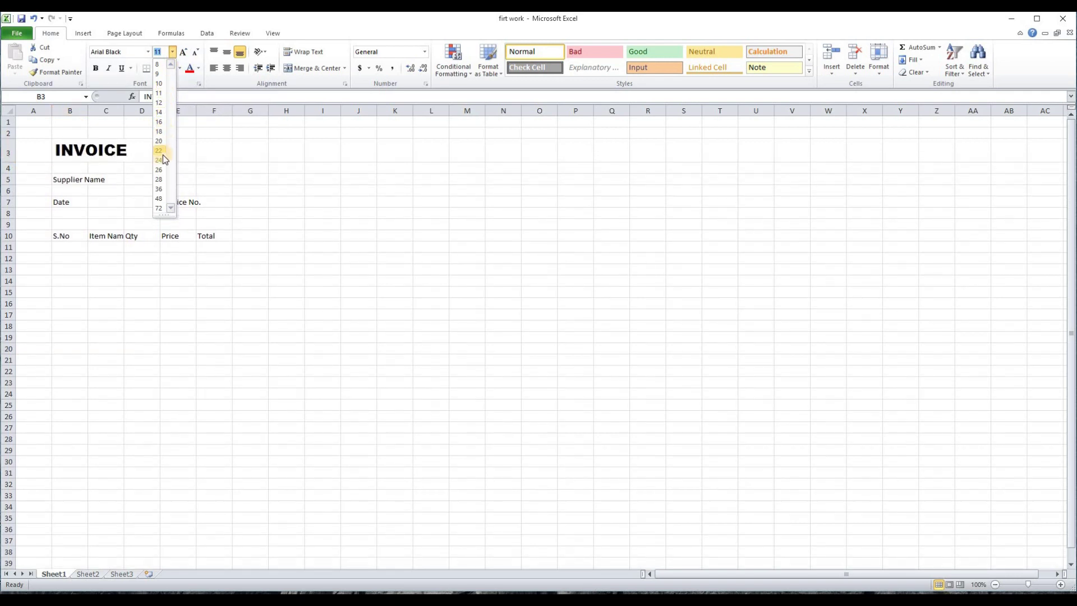
pyautogui.click(160, 150)
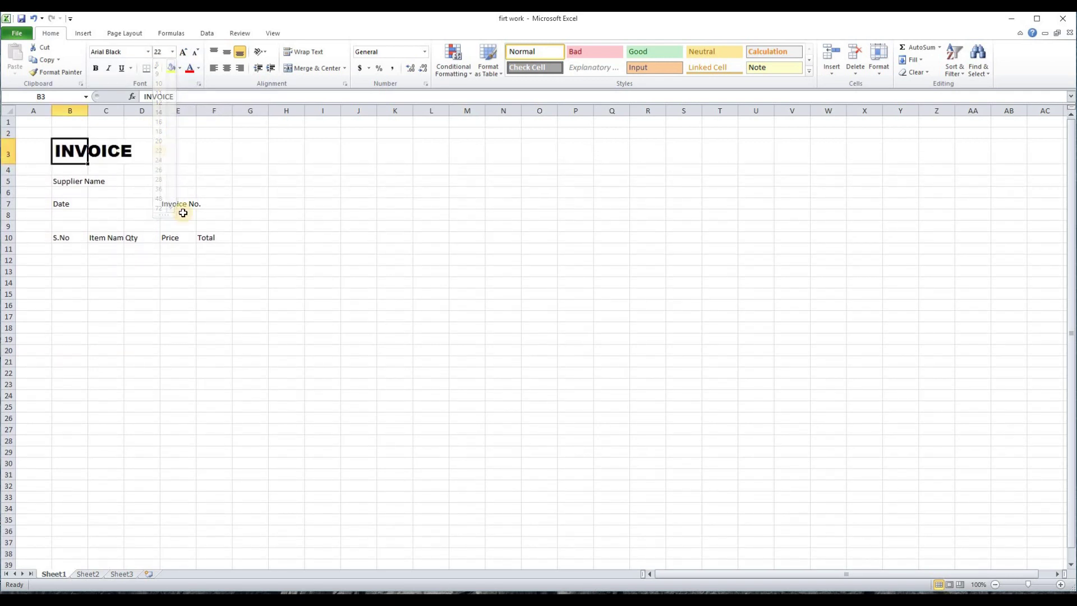
pyautogui.click(175, 283)
# Set the Supplier Name label in B5 to font size 14 and make it bold.
pyautogui.click(62, 181)
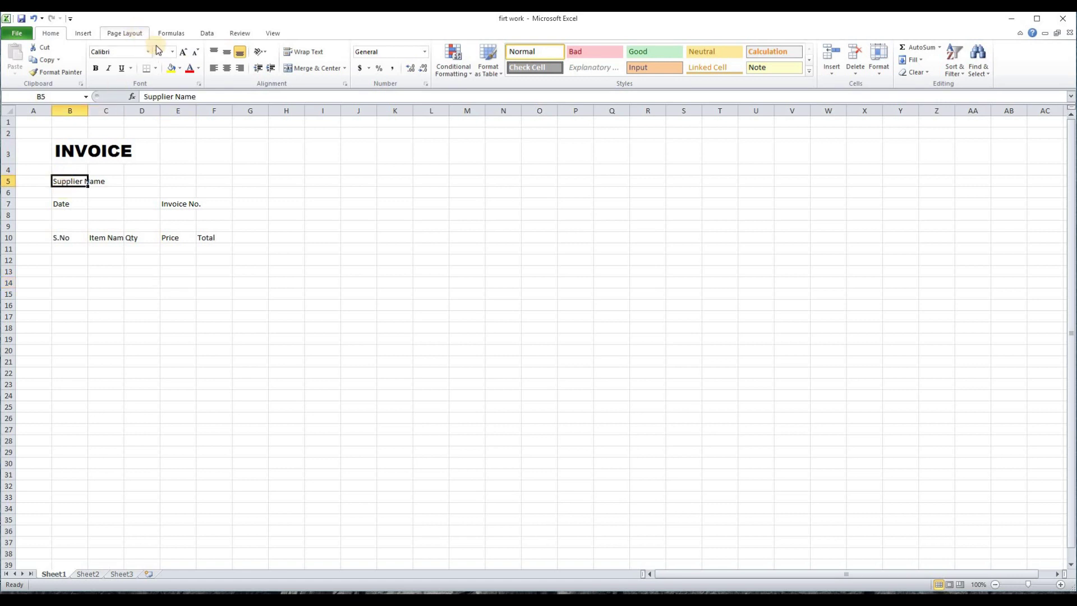
pyautogui.click(172, 51)
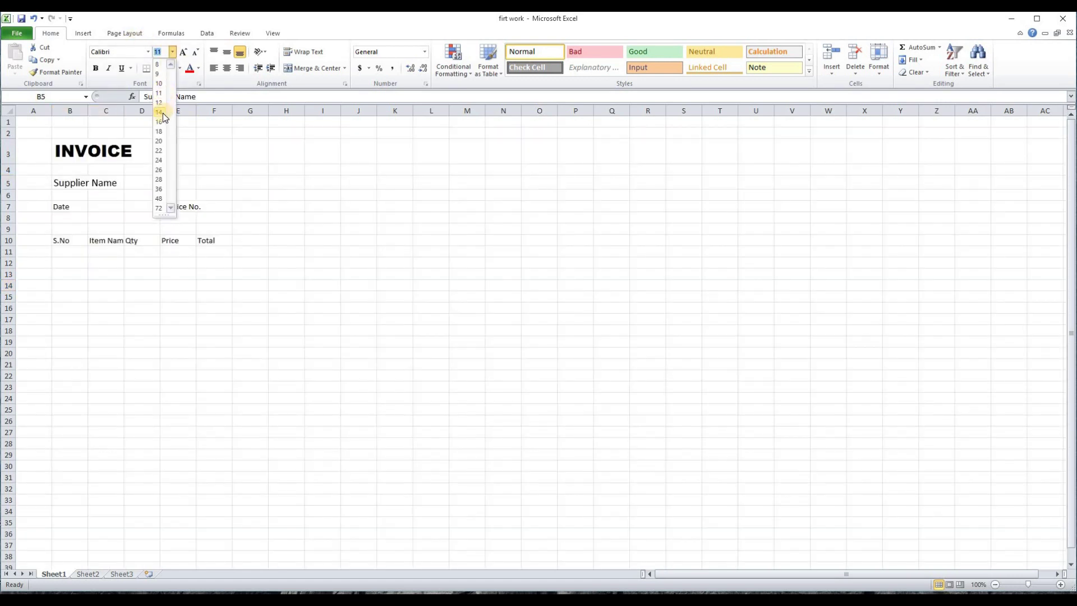
pyautogui.click(158, 112)
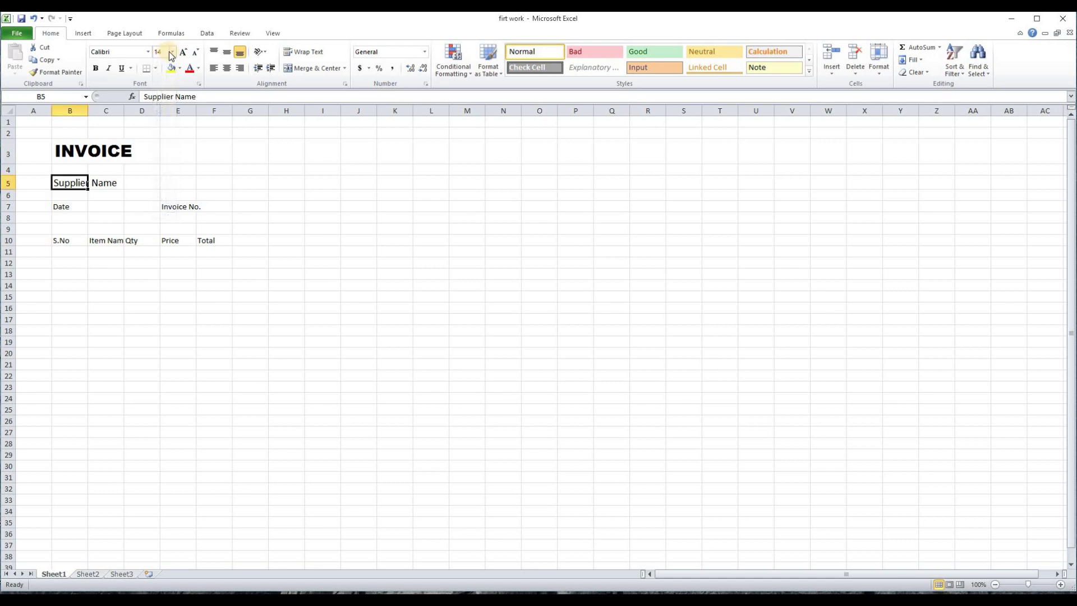
pyautogui.click(95, 69)
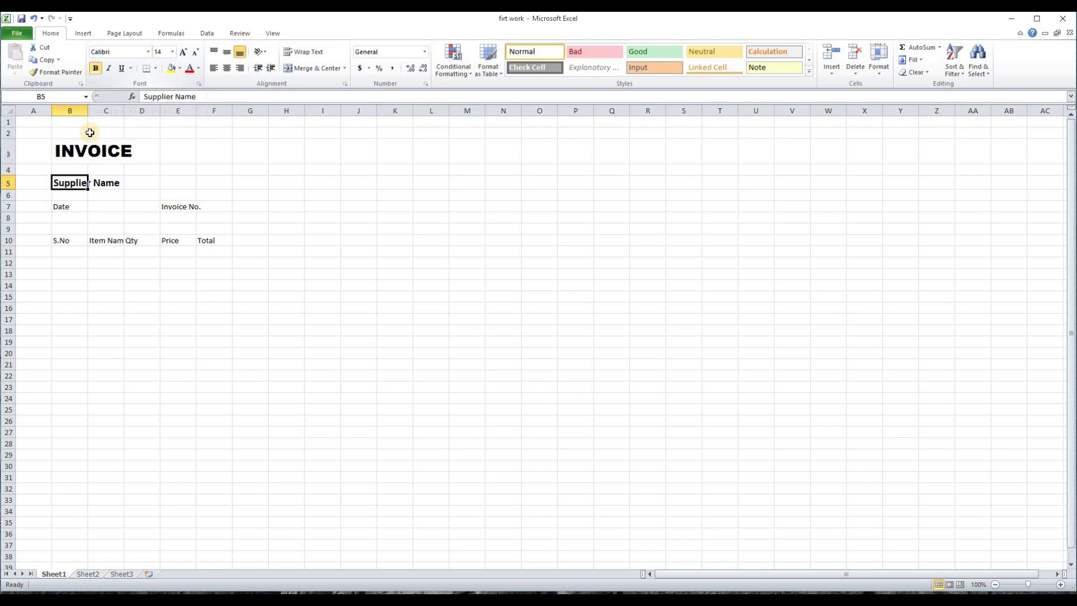
pyautogui.click(89, 261)
# Set the Date and Invoice No. row, cells B7 to F7, to font size 16.
pyautogui.click(57, 205)
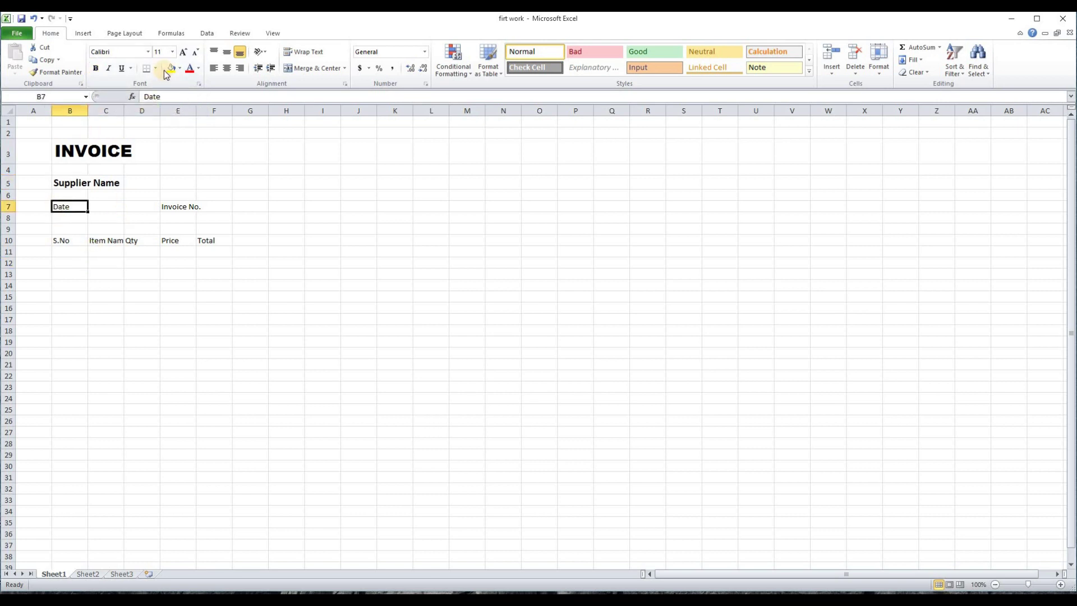
pyautogui.click(211, 312)
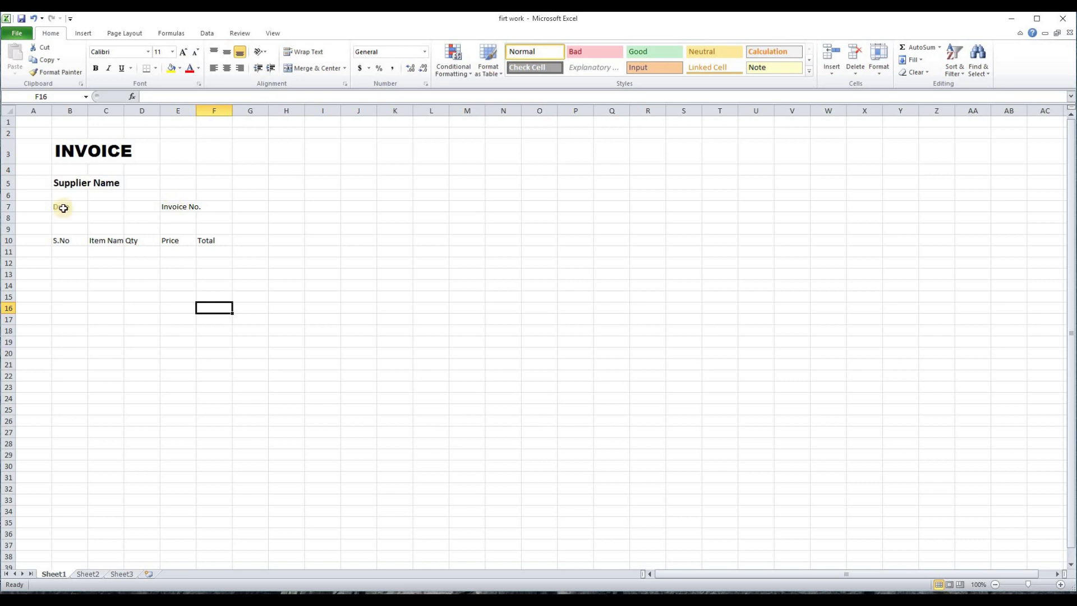
pyautogui.moveTo(60, 206); pyautogui.dragTo(213, 206)
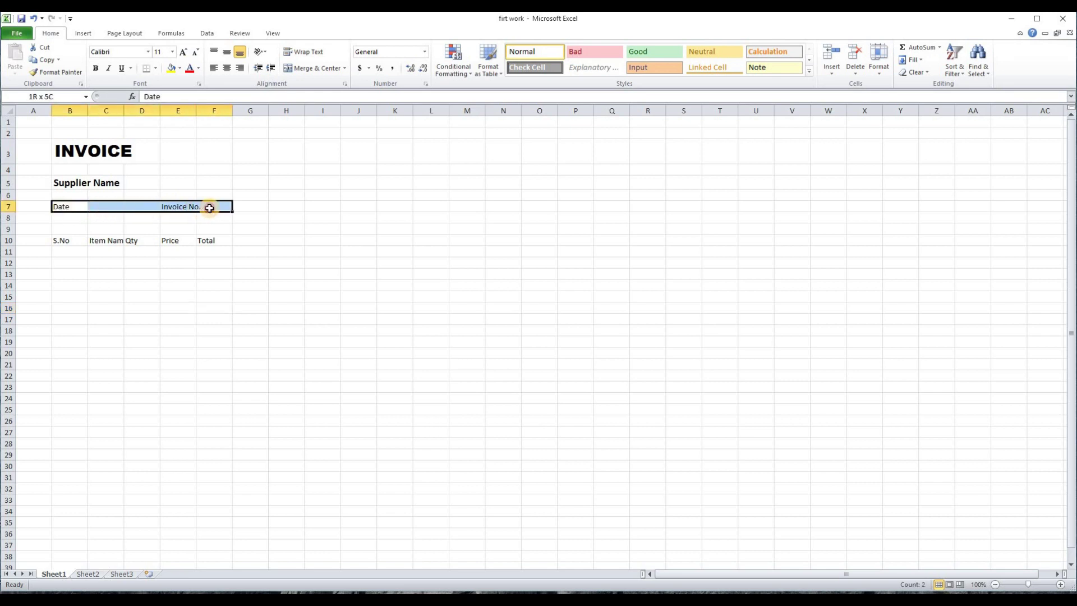
pyautogui.click(174, 52)
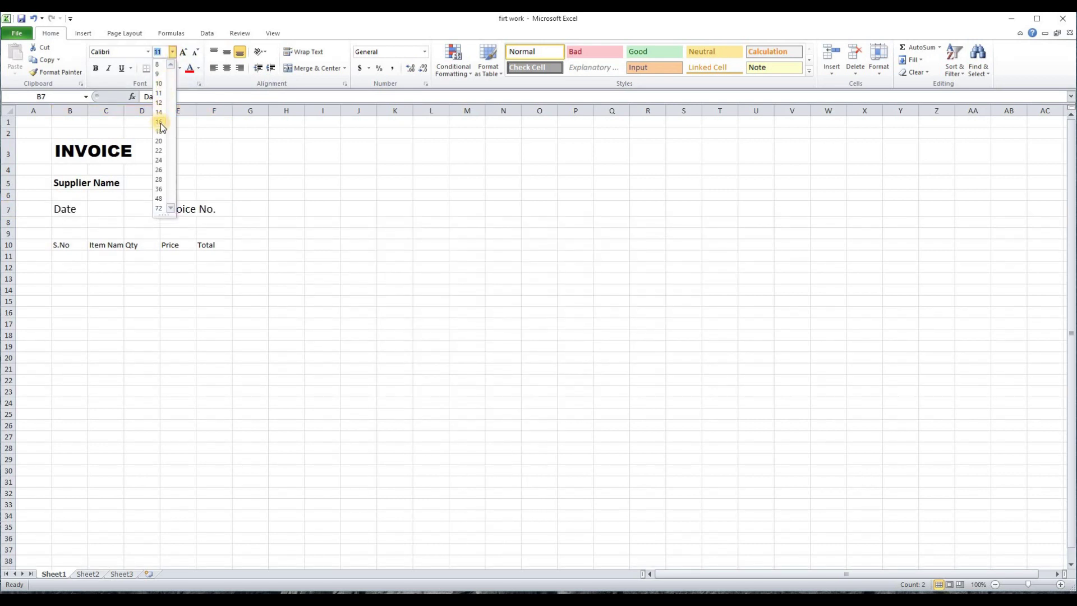
pyautogui.click(160, 123)
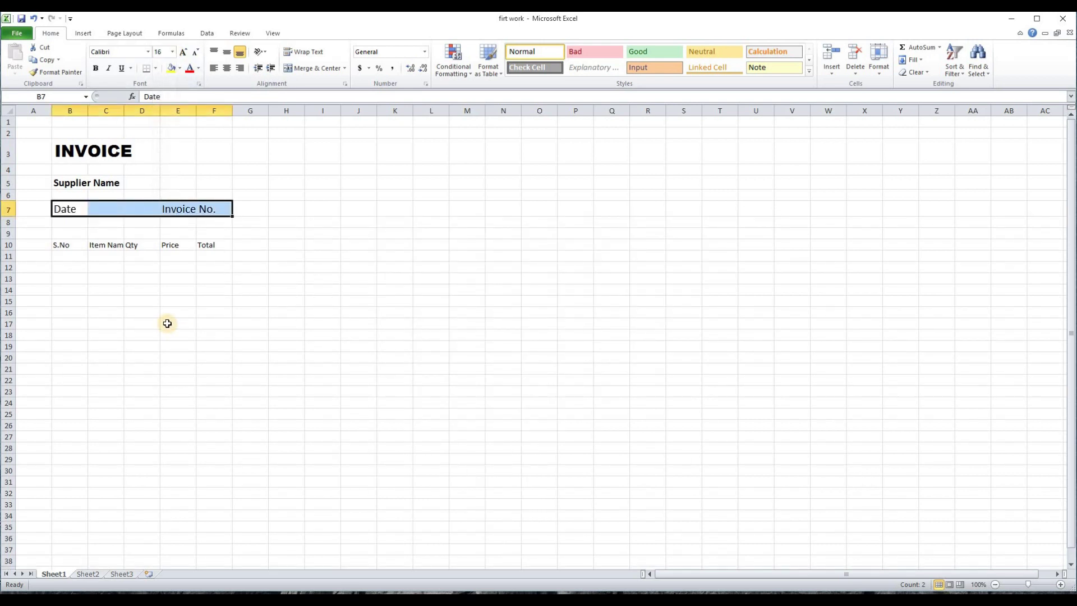
pyautogui.click(173, 324)
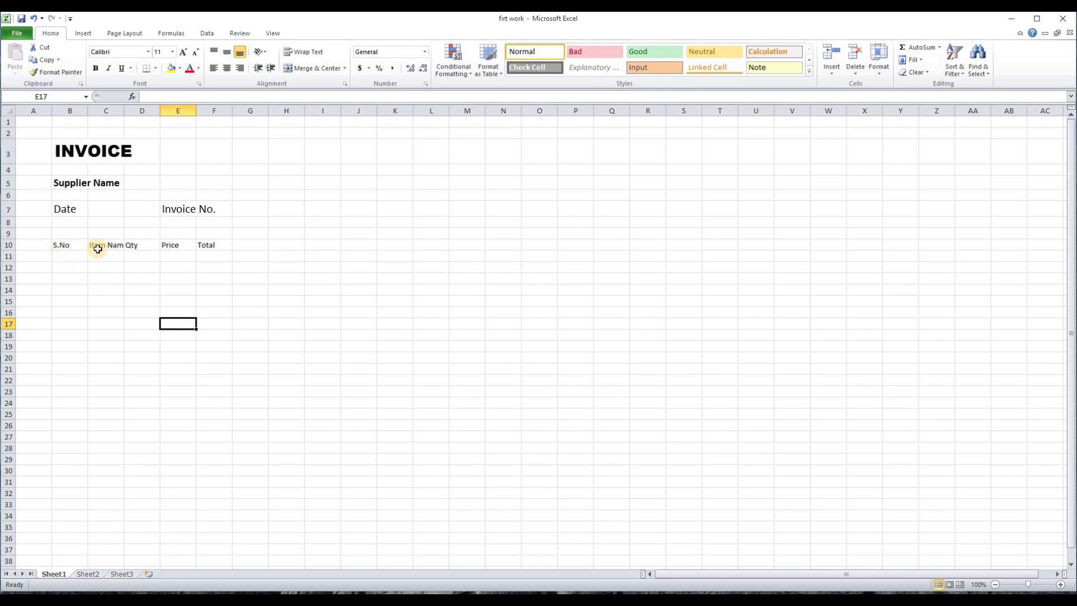
# Apply All Borders to the item table range B10:F28.
pyautogui.click(59, 246)
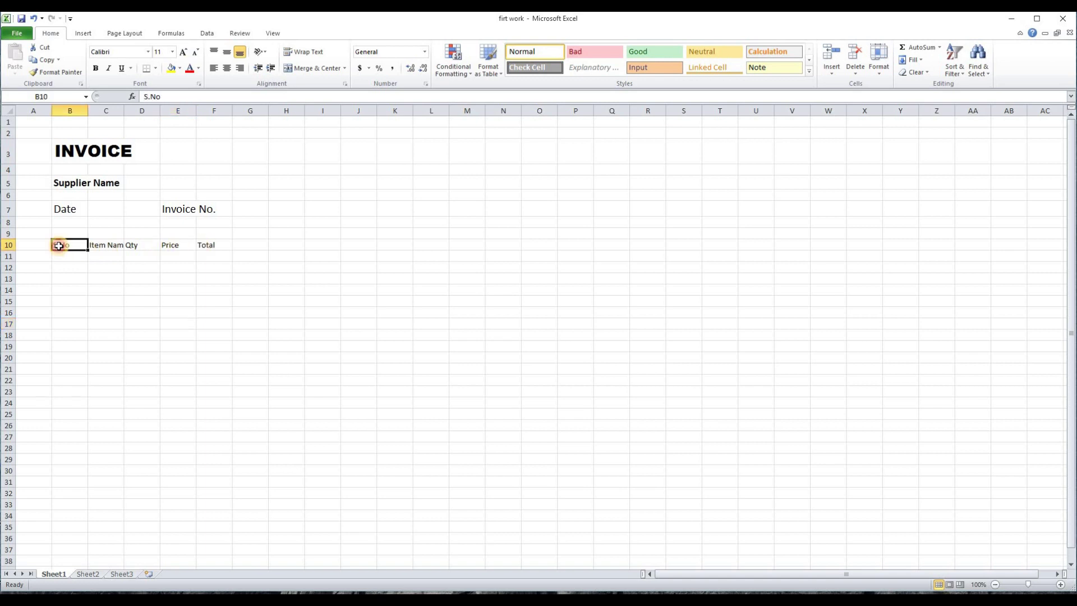
pyautogui.click(85, 312)
pyautogui.moveTo(59, 245); pyautogui.dragTo(221, 449)
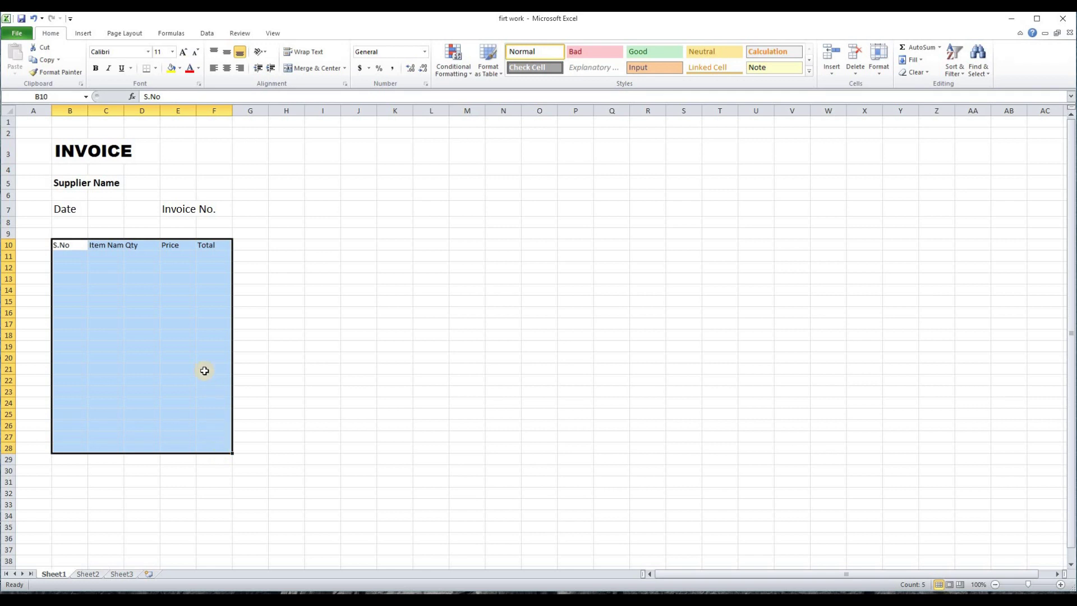
pyautogui.click(156, 69)
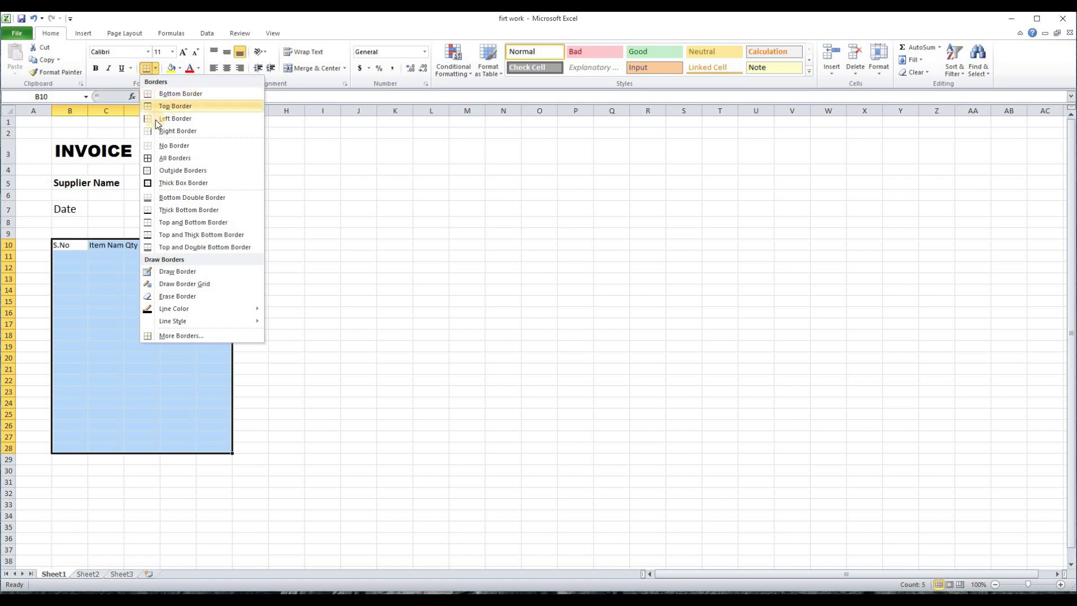
pyautogui.click(152, 160)
pyautogui.click(286, 302)
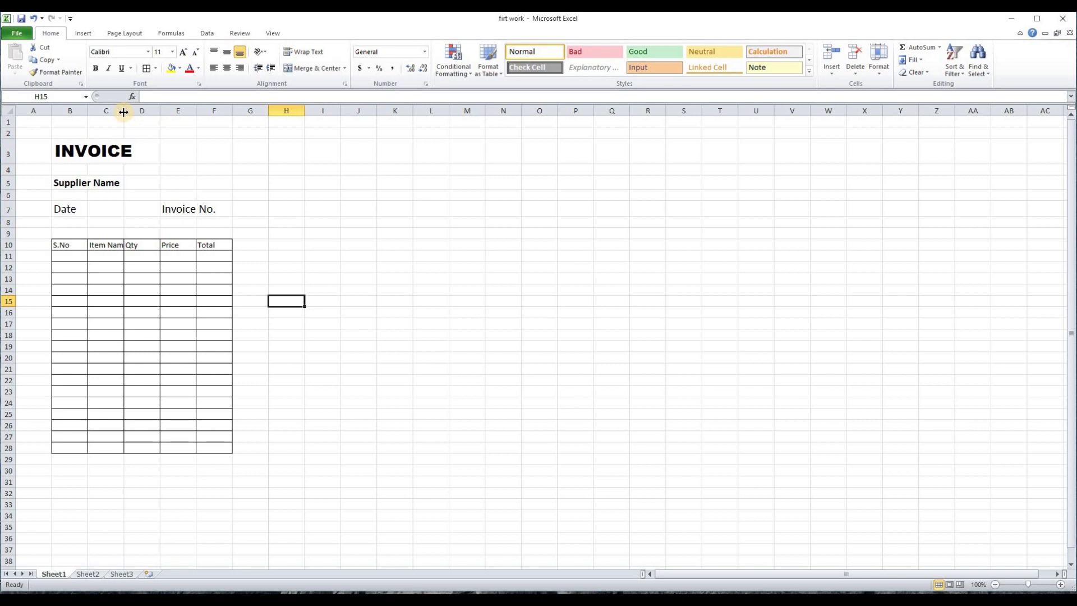
# Widen the Item Name column C to about three times its width and adjust the Qty, Price and Total columns individually.
pyautogui.moveTo(123, 112); pyautogui.dragTo(124, 112)
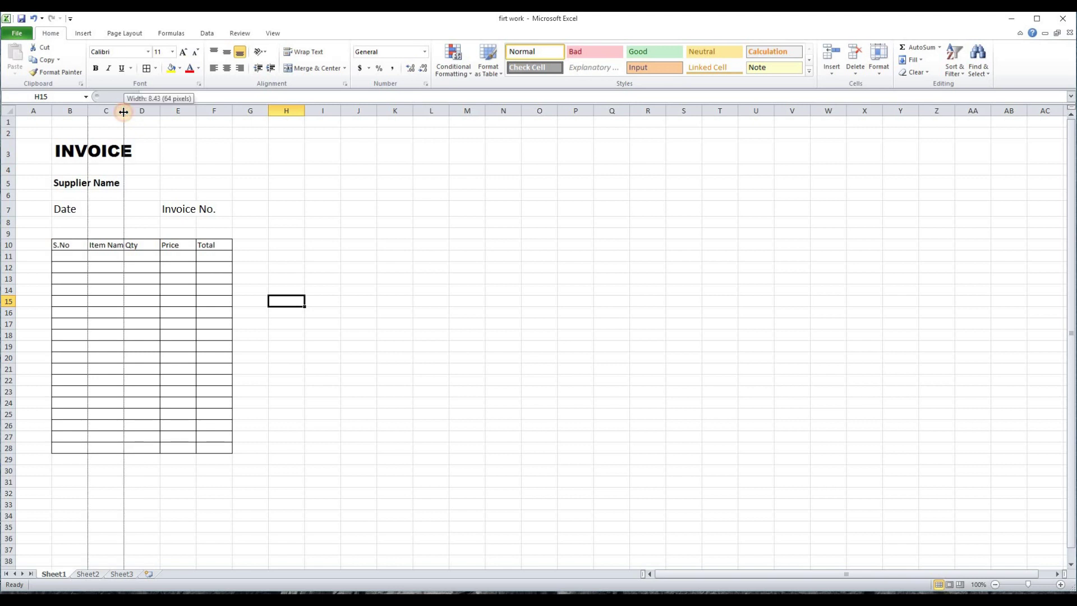
pyautogui.moveTo(124, 113); pyautogui.dragTo(201, 119)
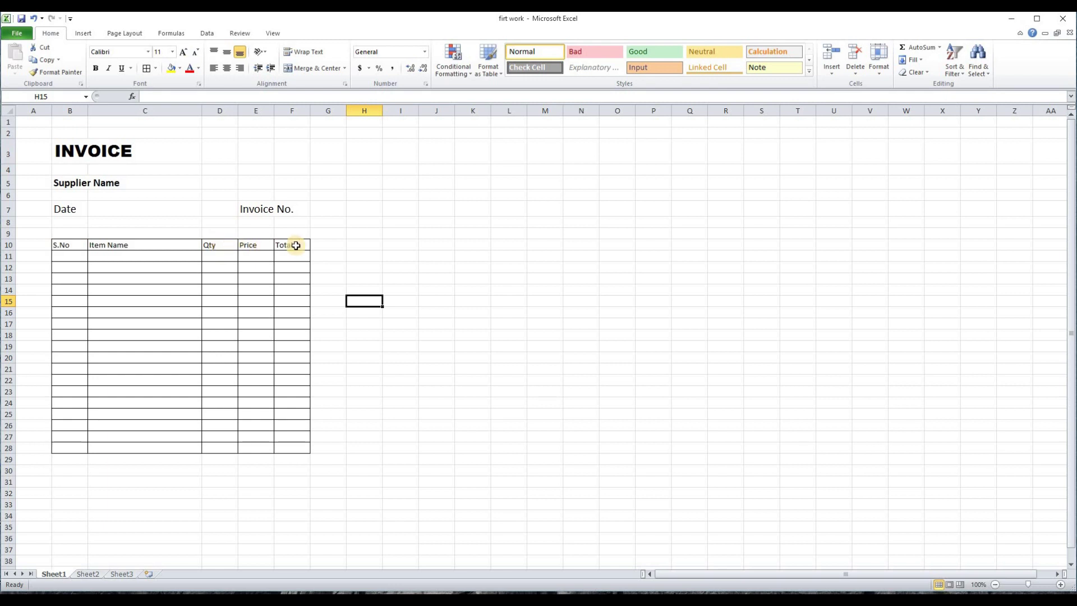
pyautogui.moveTo(237, 111); pyautogui.dragTo(383, 112)
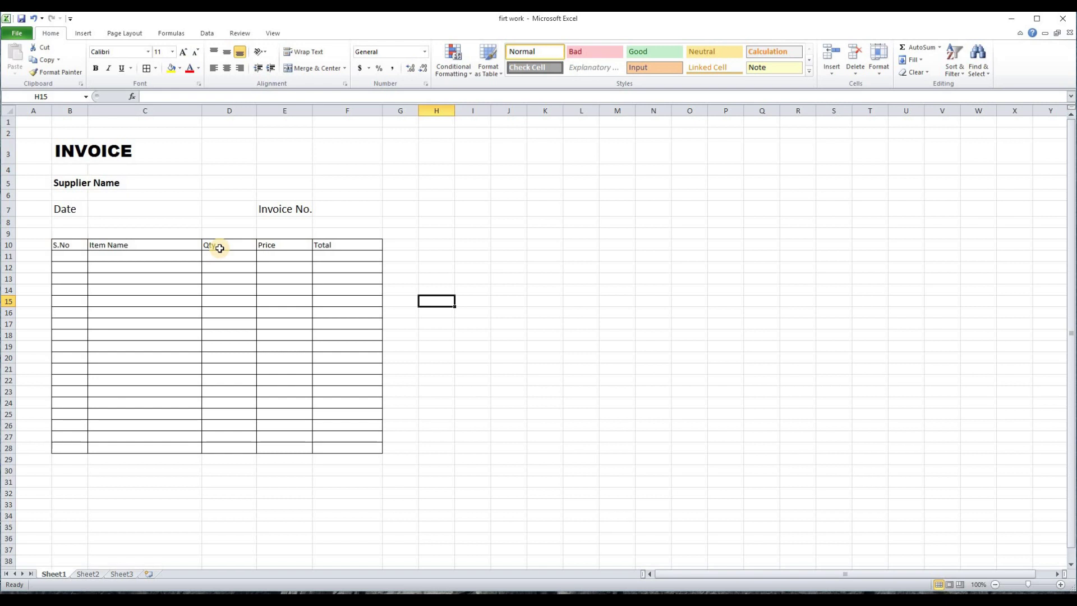
pyautogui.moveTo(256, 110); pyautogui.dragTo(238, 127)
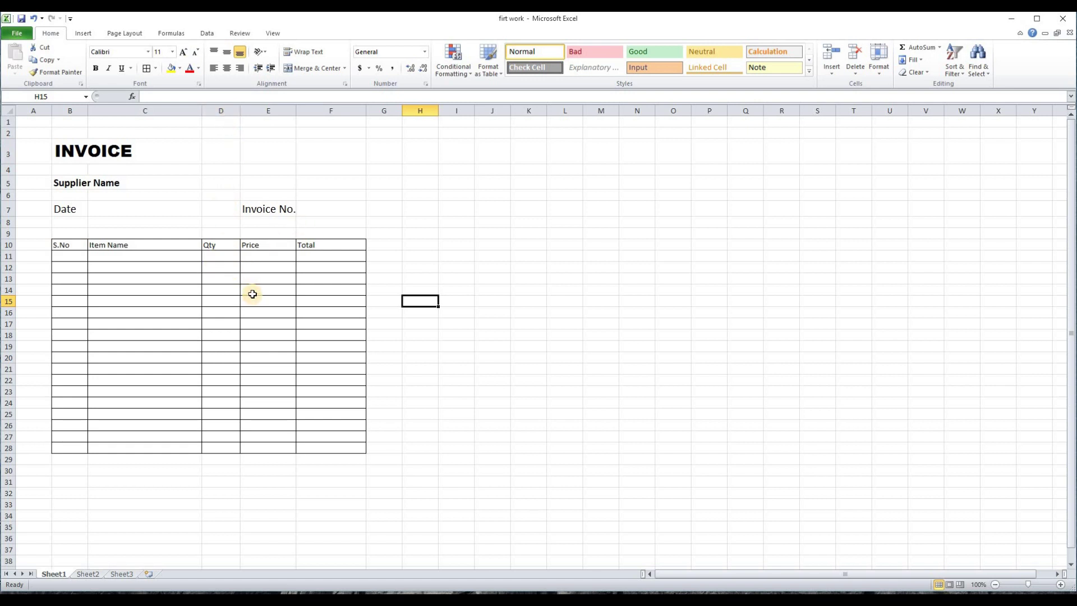
# Give columns D to F one equal width, about half that of the Item Name column.
pyautogui.click(225, 111)
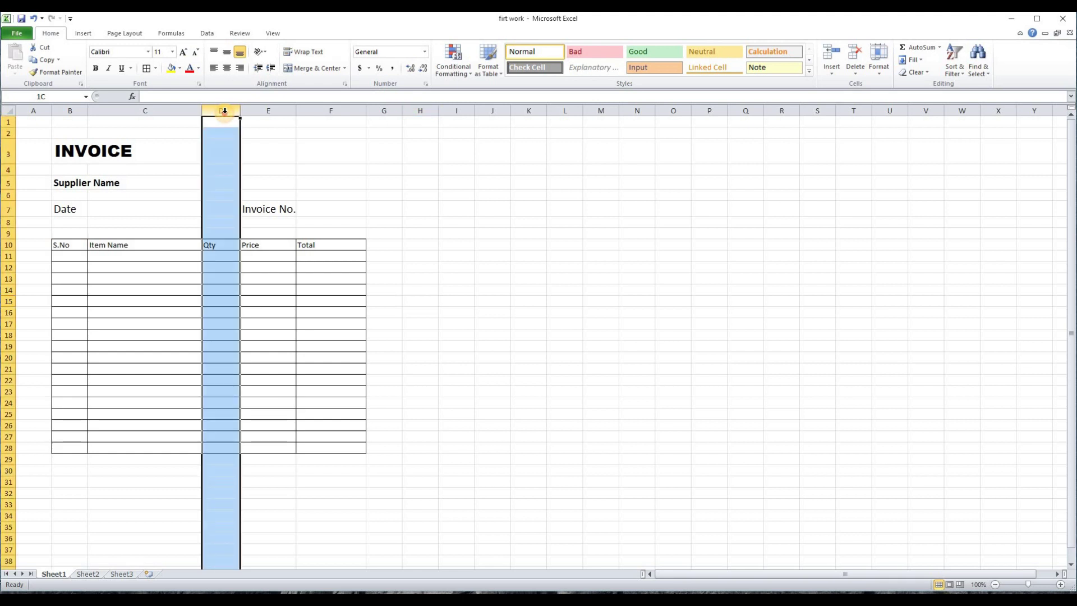
pyautogui.moveTo(227, 111); pyautogui.dragTo(308, 116)
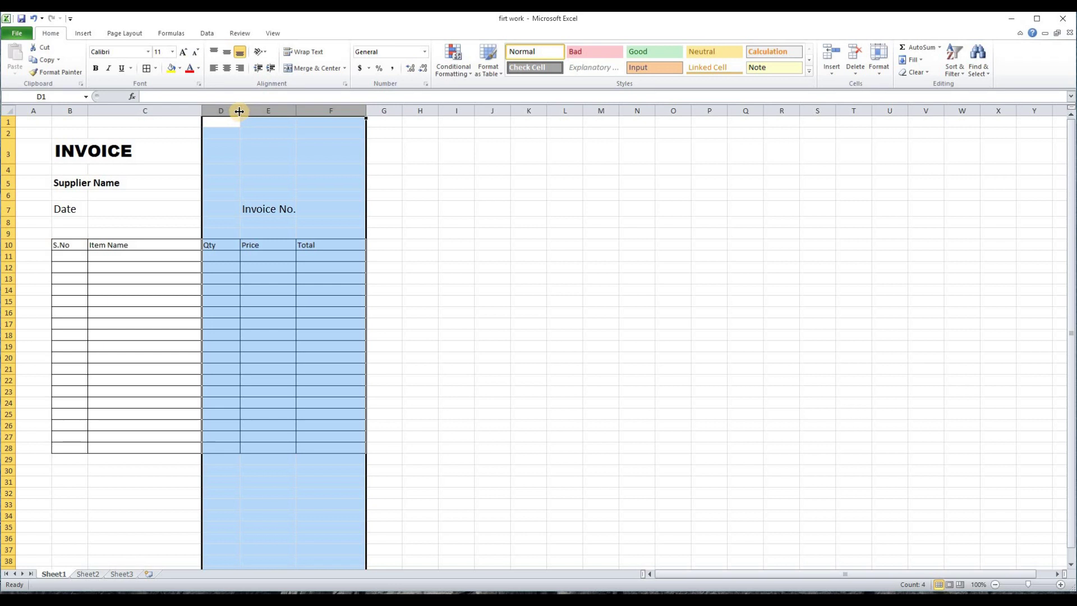
pyautogui.moveTo(239, 111); pyautogui.dragTo(261, 111)
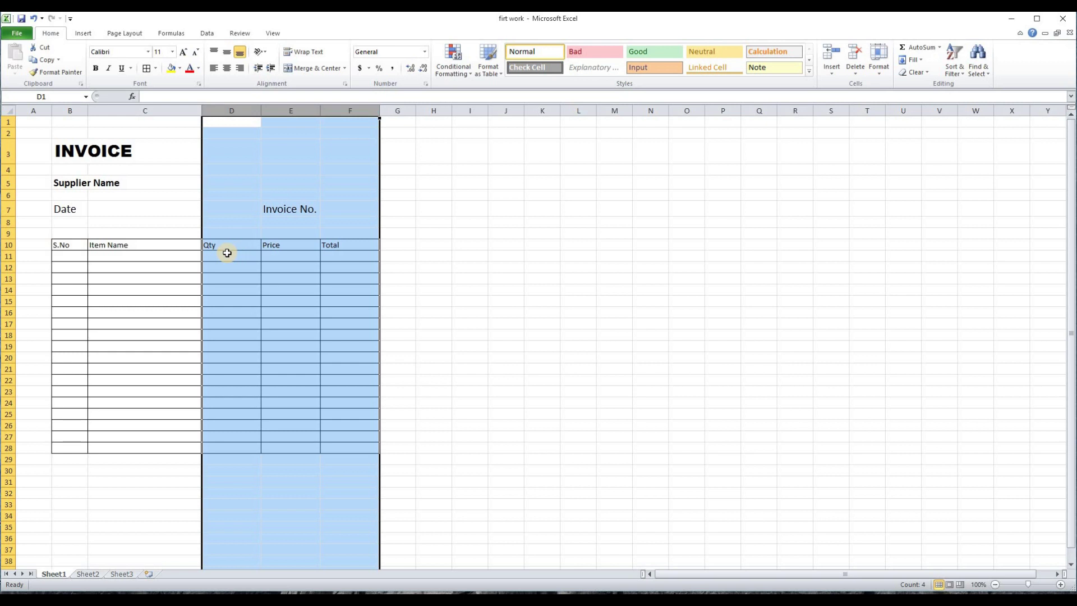
pyautogui.moveTo(260, 111); pyautogui.dragTo(221, 123)
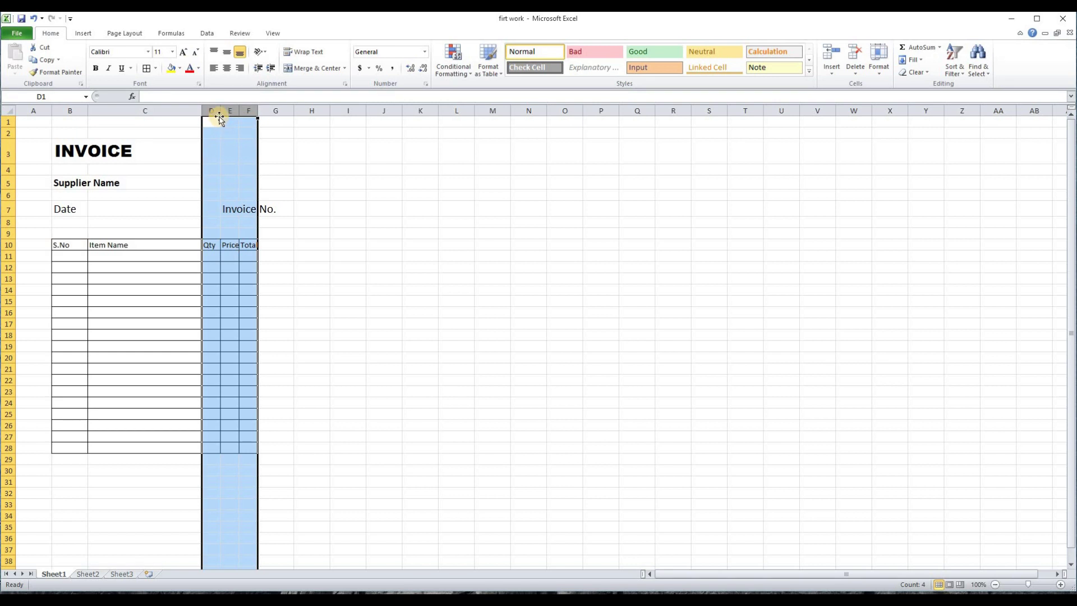
pyautogui.moveTo(220, 114); pyautogui.dragTo(258, 113)
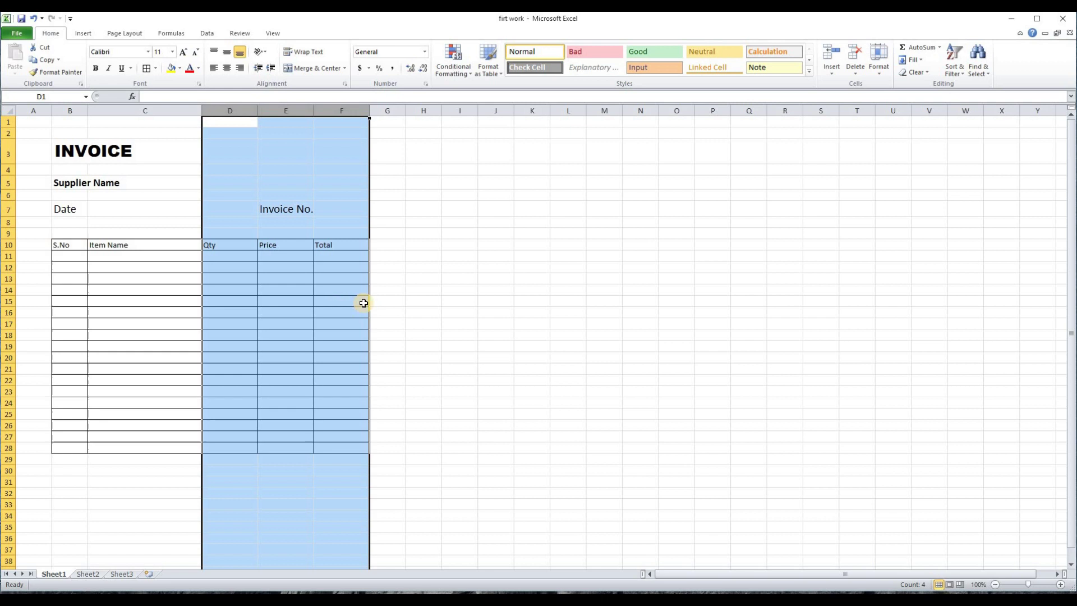
pyautogui.click(435, 329)
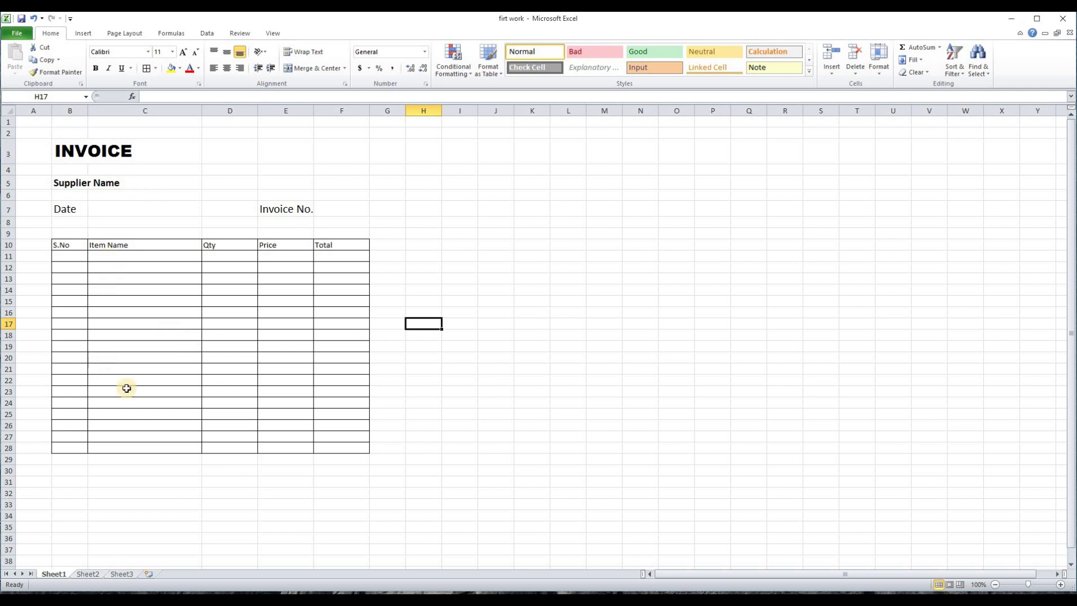
# Merge and center the INVOICE title across B3:F3 so it spans the width of the item table.
pyautogui.moveTo(66, 151); pyautogui.dragTo(326, 154)
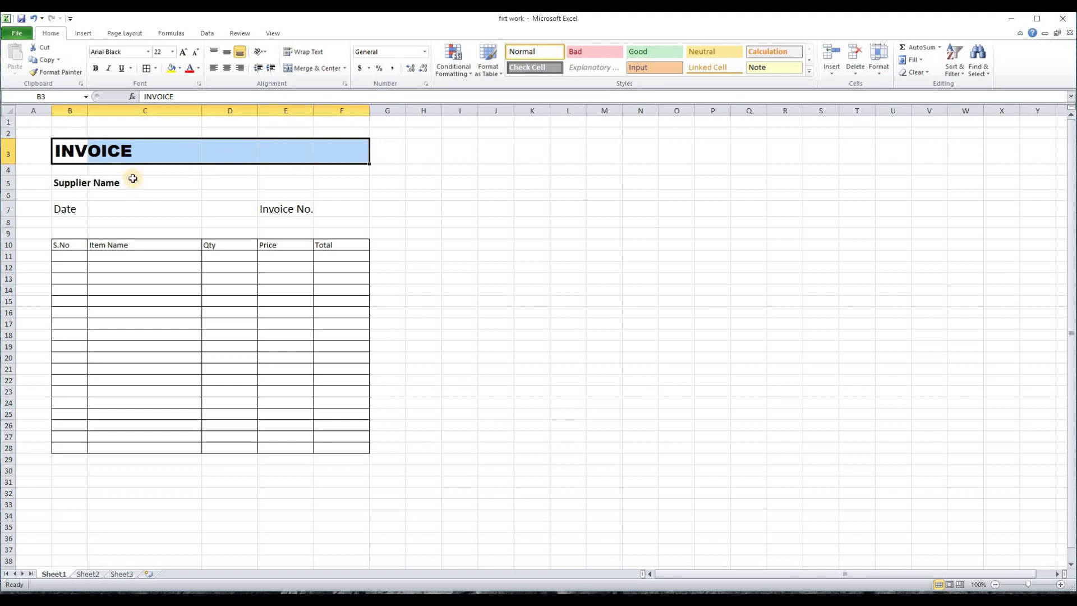
pyautogui.click(303, 70)
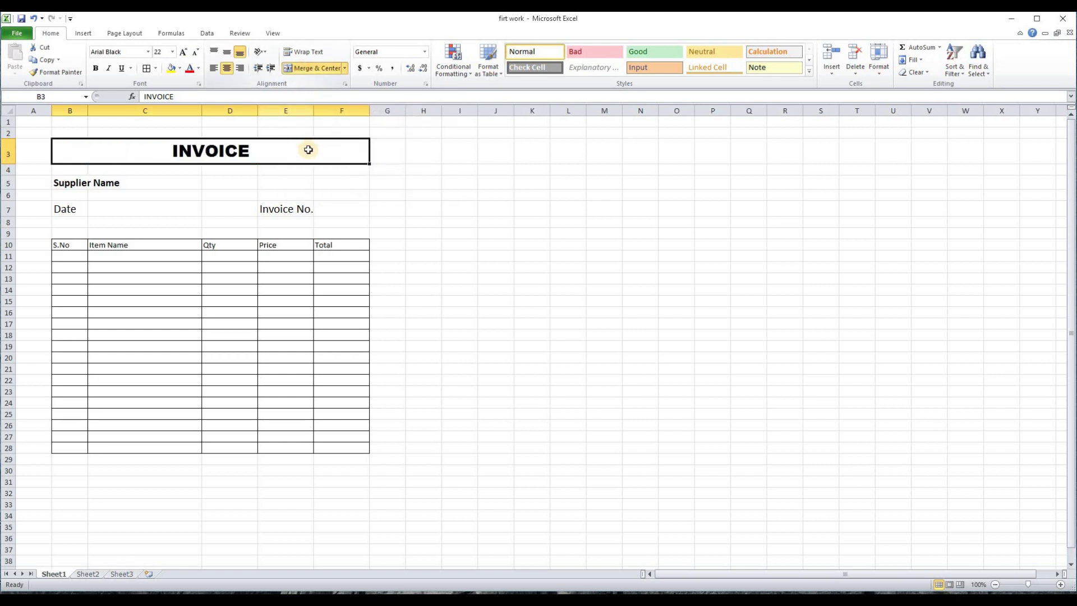
pyautogui.click(427, 208)
pyautogui.click(252, 154)
pyautogui.click(460, 264)
pyautogui.click(205, 152)
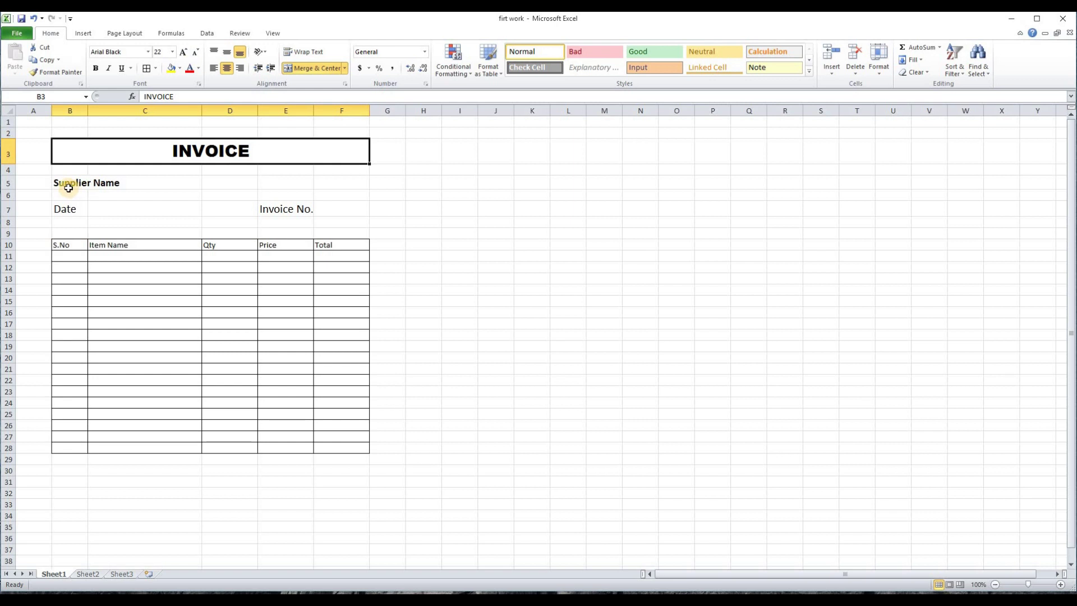
# Make the table header row B10:F10 bold and set its font size to 14.
pyautogui.moveTo(59, 244); pyautogui.dragTo(338, 248)
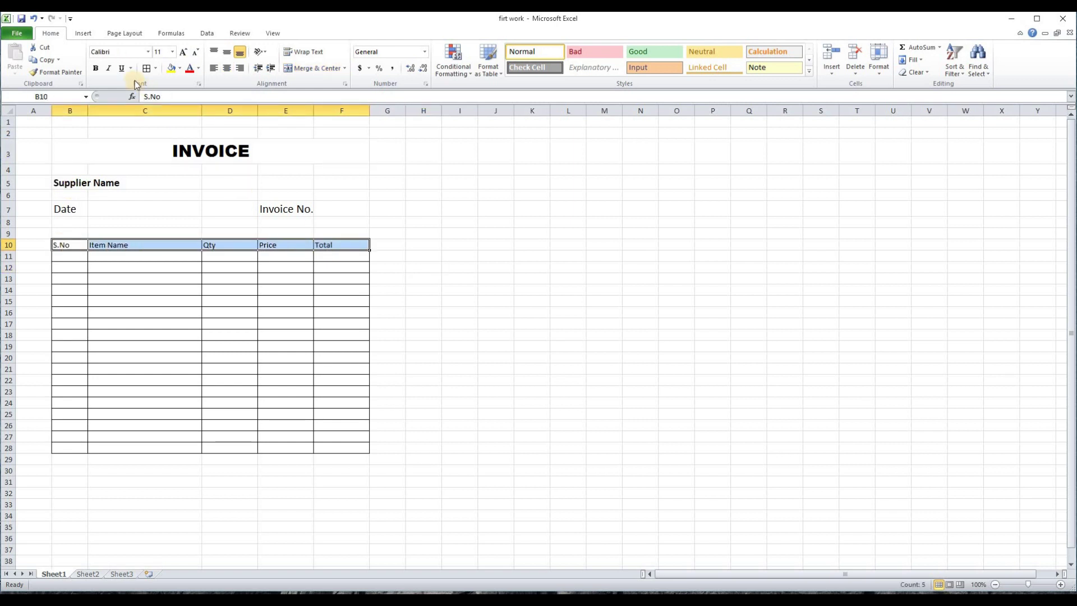
pyautogui.click(96, 69)
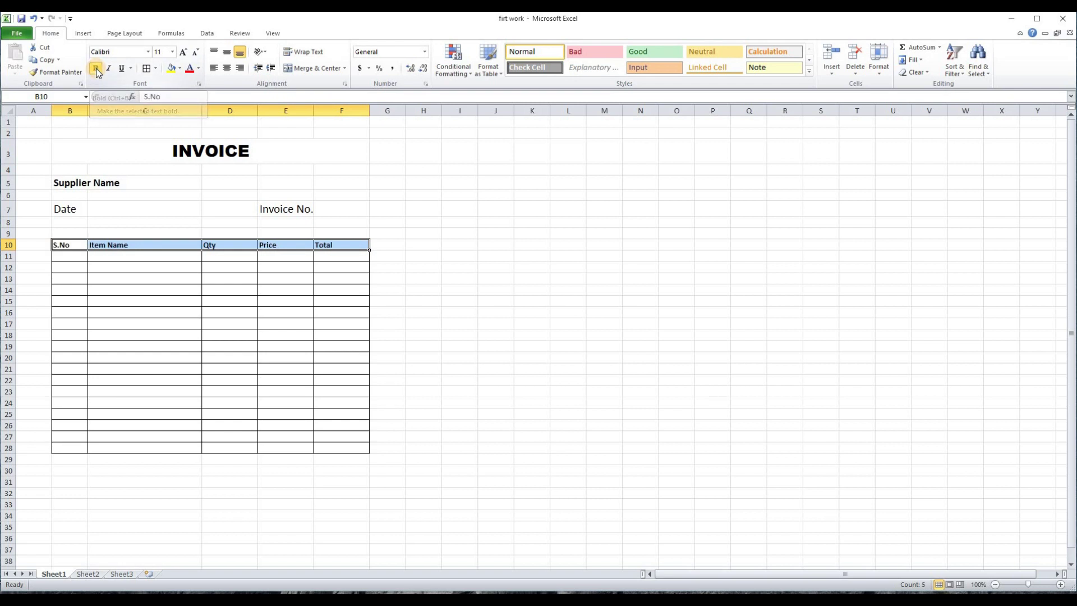
pyautogui.click(173, 52)
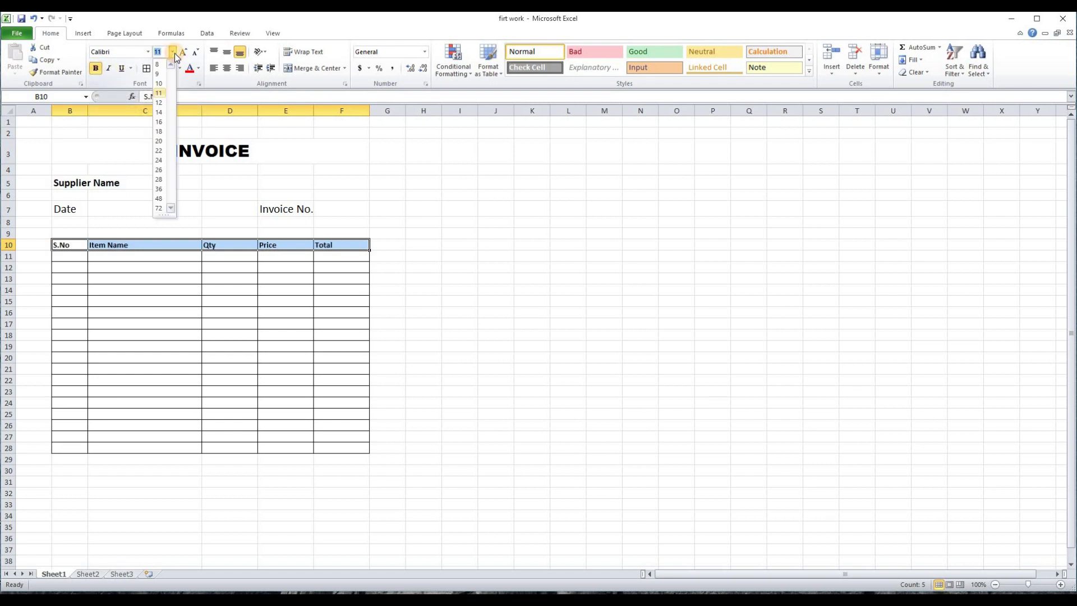
pyautogui.click(164, 109)
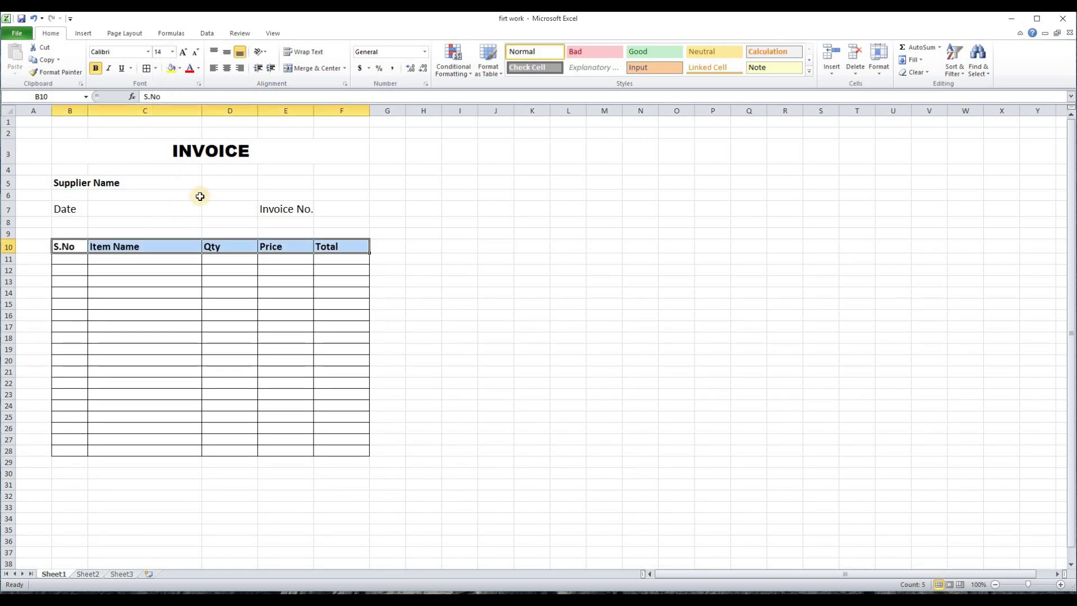
# Fill the header row B10:F10 with the light olive green theme color, Accent 3, Lighter 60%.
pyautogui.click(181, 70)
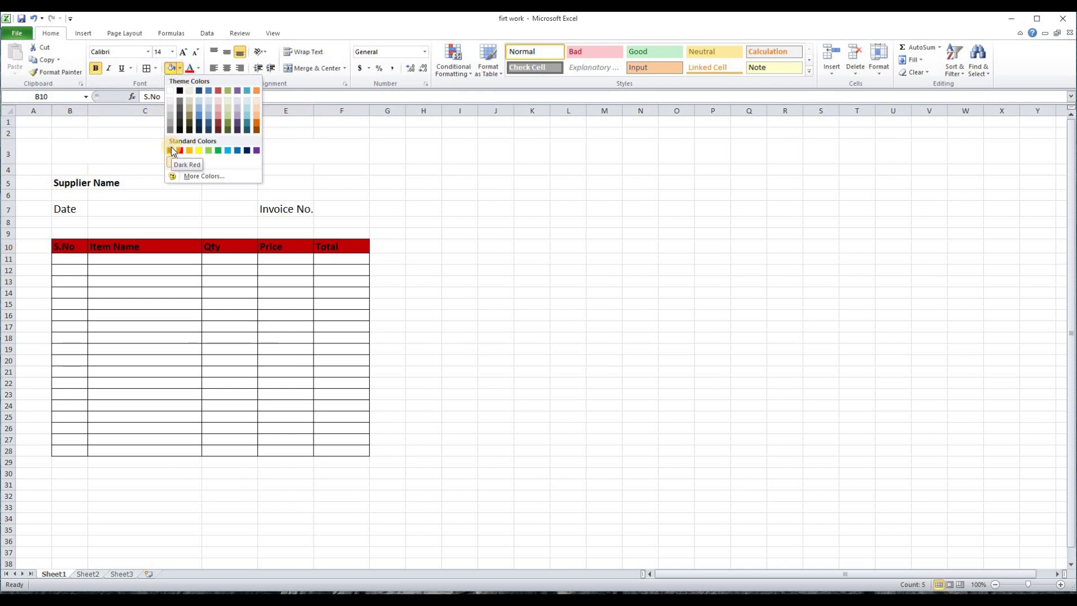
pyautogui.click(230, 110)
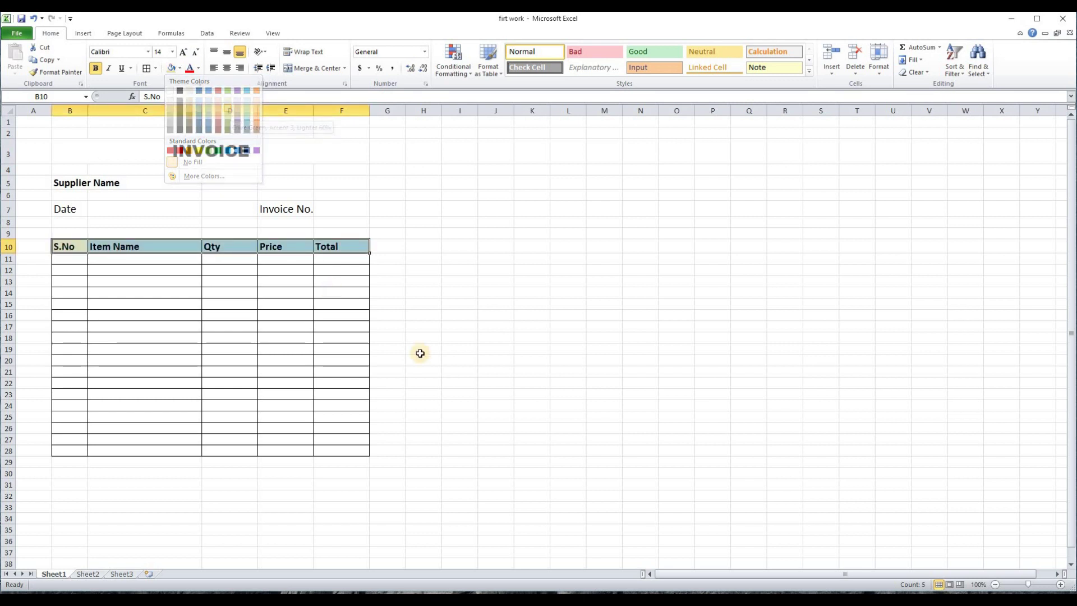
pyautogui.click(445, 347)
# Fill the table body B11:F28 with Aqua, Accent 5, Lighter 80%.
pyautogui.moveTo(70, 261); pyautogui.dragTo(349, 456)
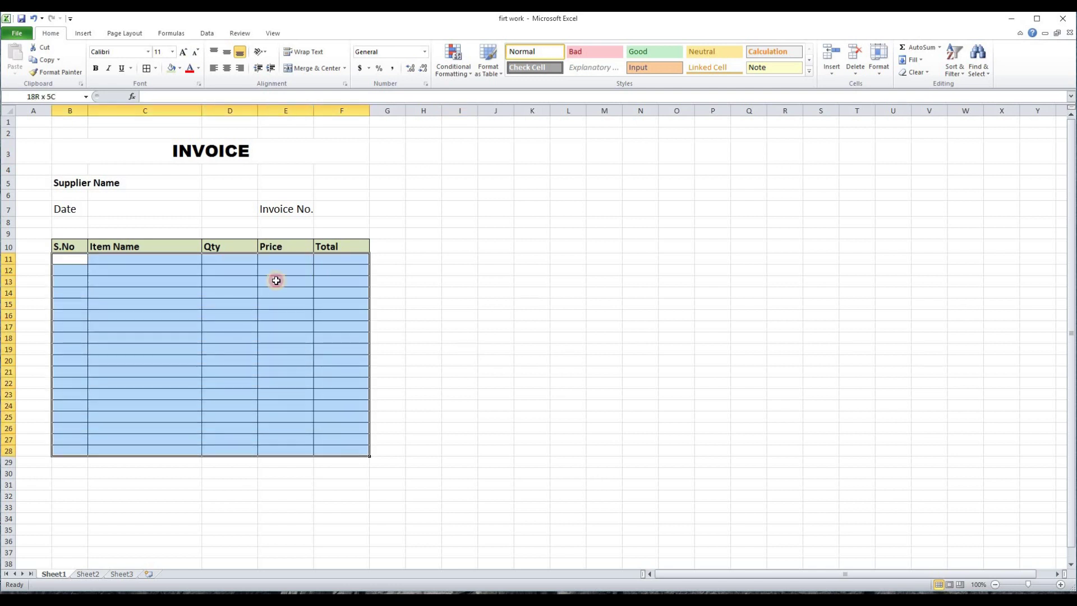
pyautogui.click(179, 73)
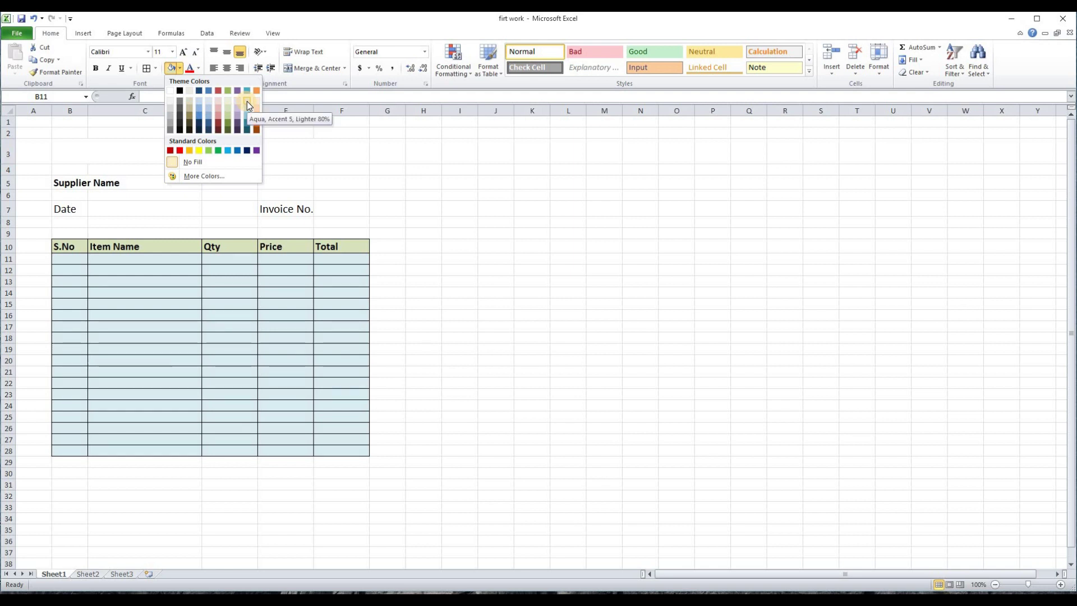
pyautogui.click(247, 101)
pyautogui.click(423, 269)
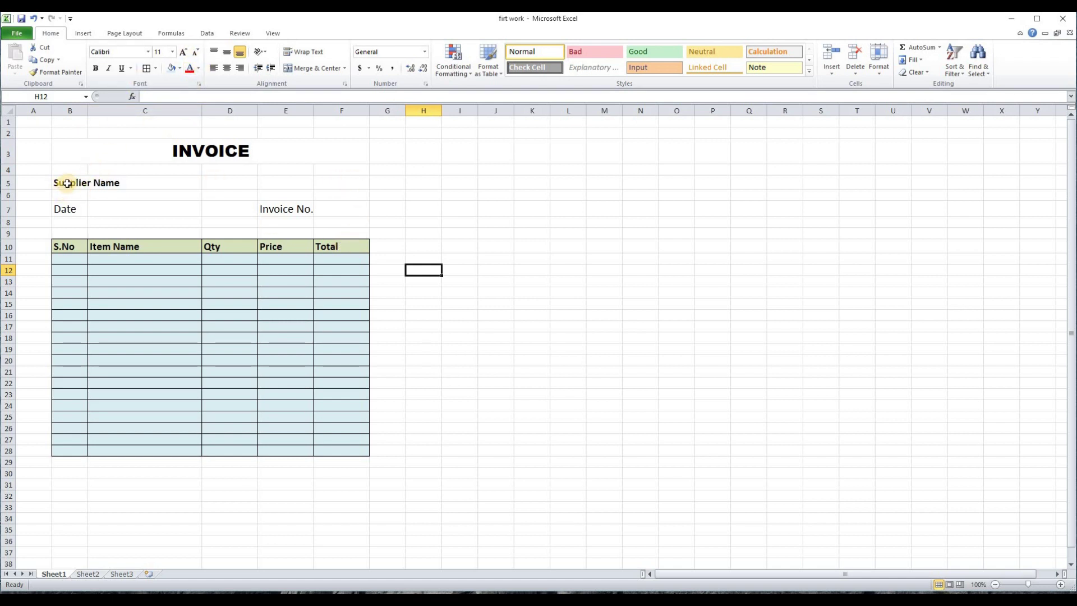
# Change the font color of the INVOICE title to the red theme color.
pyautogui.click(183, 151)
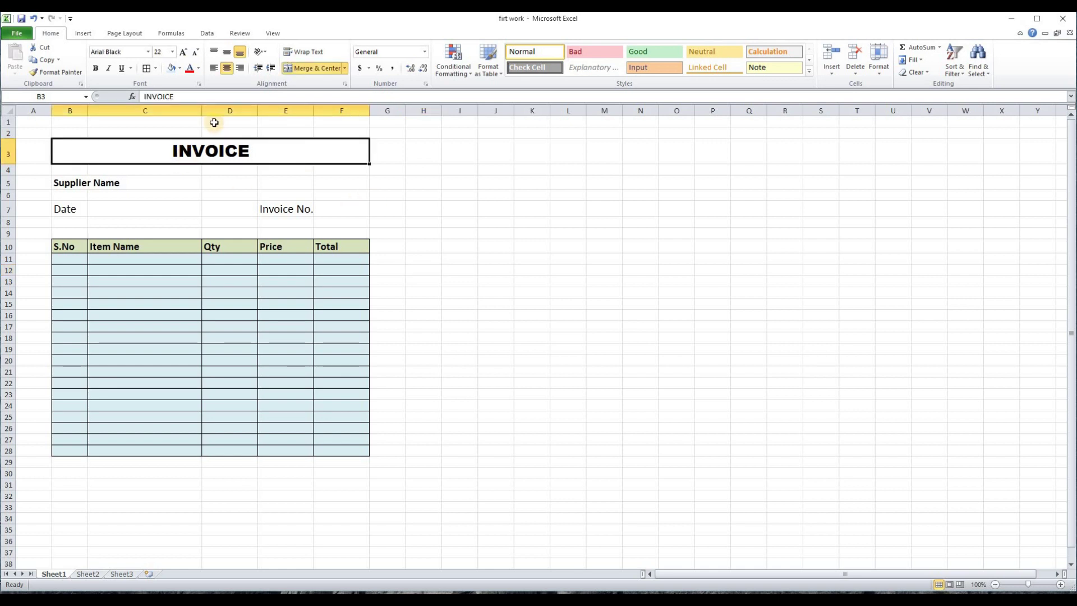
pyautogui.click(199, 68)
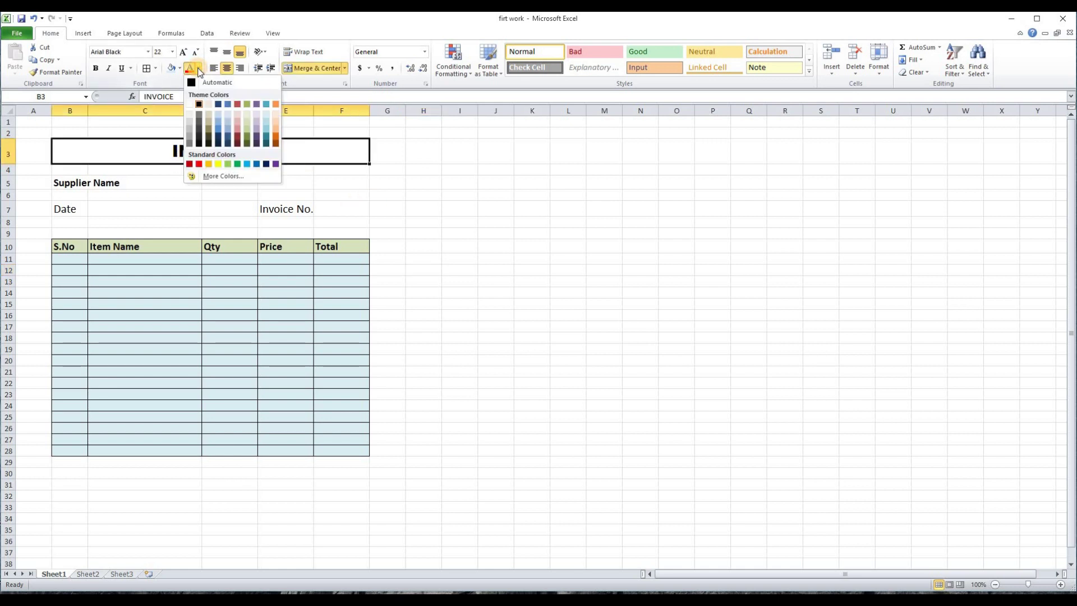
pyautogui.click(238, 105)
pyautogui.click(386, 194)
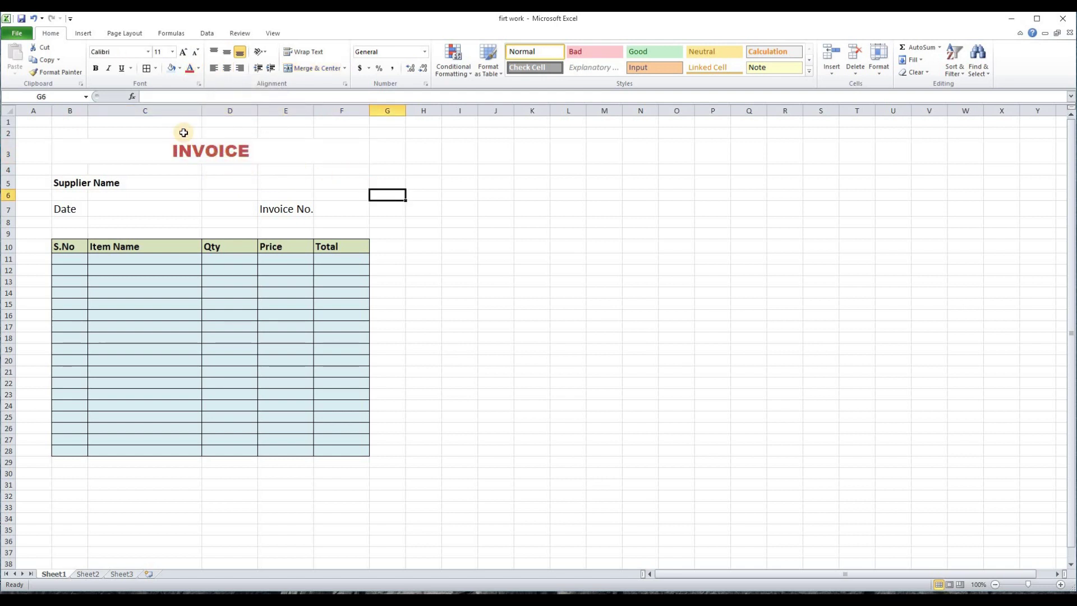
# Try enlarging the font size of the empty cell G6 to 18 and reduce it again.
pyautogui.click(185, 52)
pyautogui.click(185, 52)
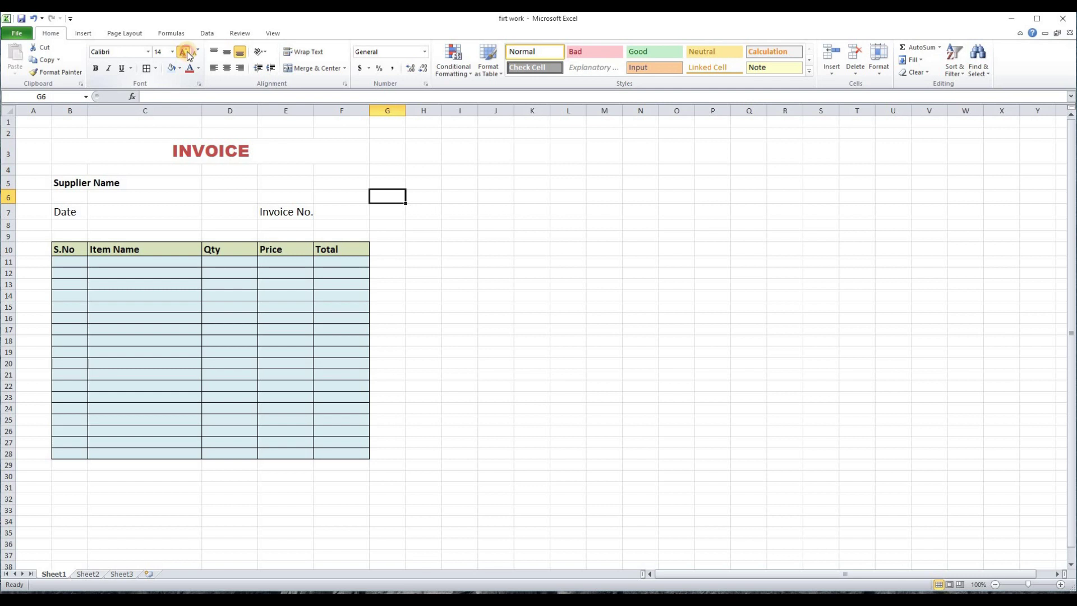
pyautogui.click(186, 52)
pyautogui.click(196, 52)
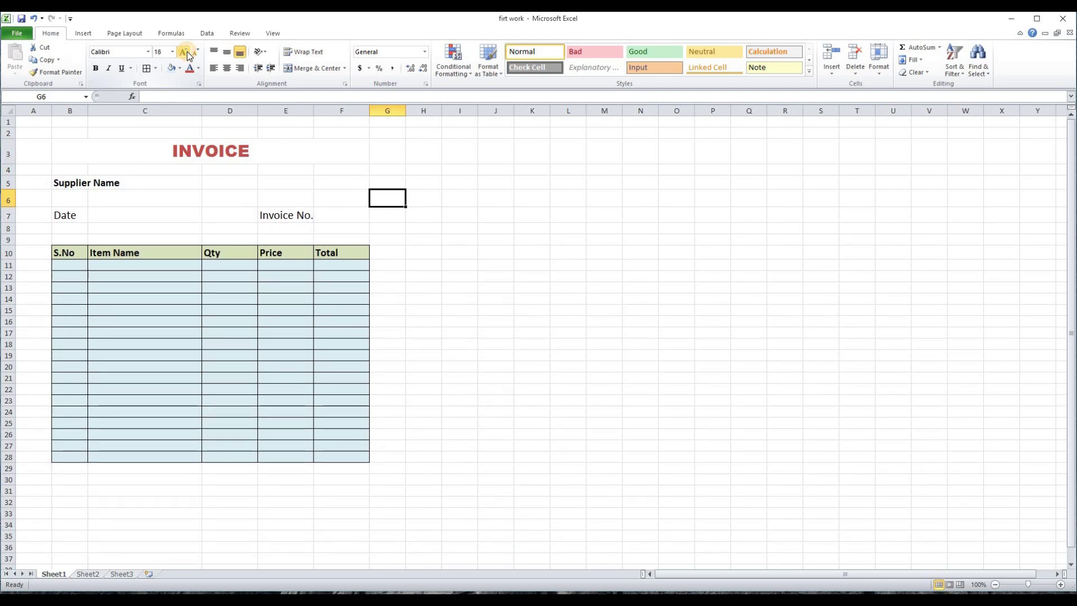
pyautogui.click(197, 53)
pyautogui.click(108, 210)
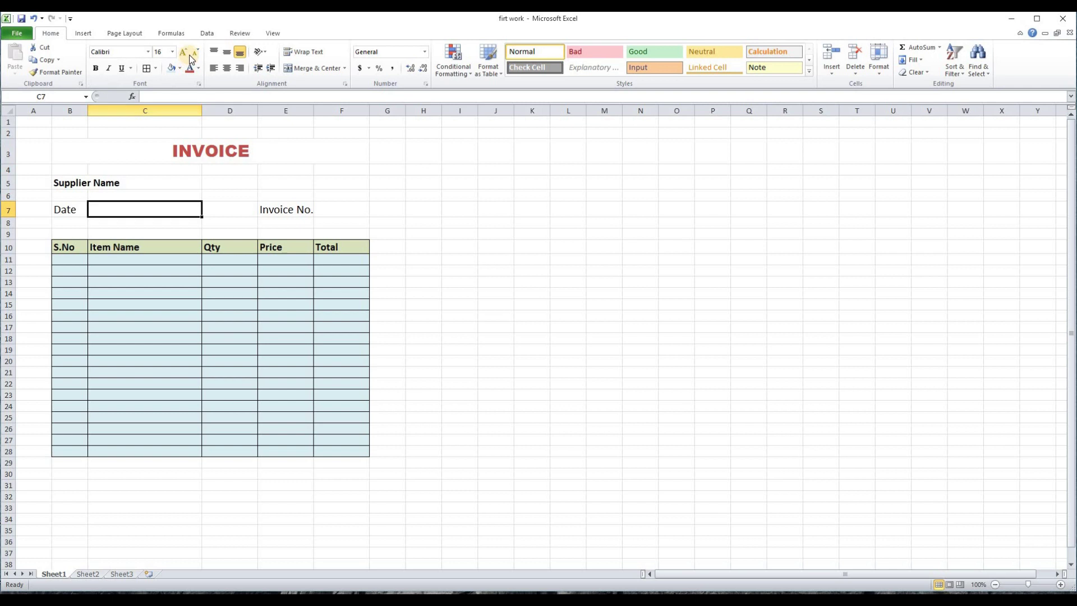
# Try left and right alignment on the merged INVOICE title and return it to centered.
pyautogui.click(191, 151)
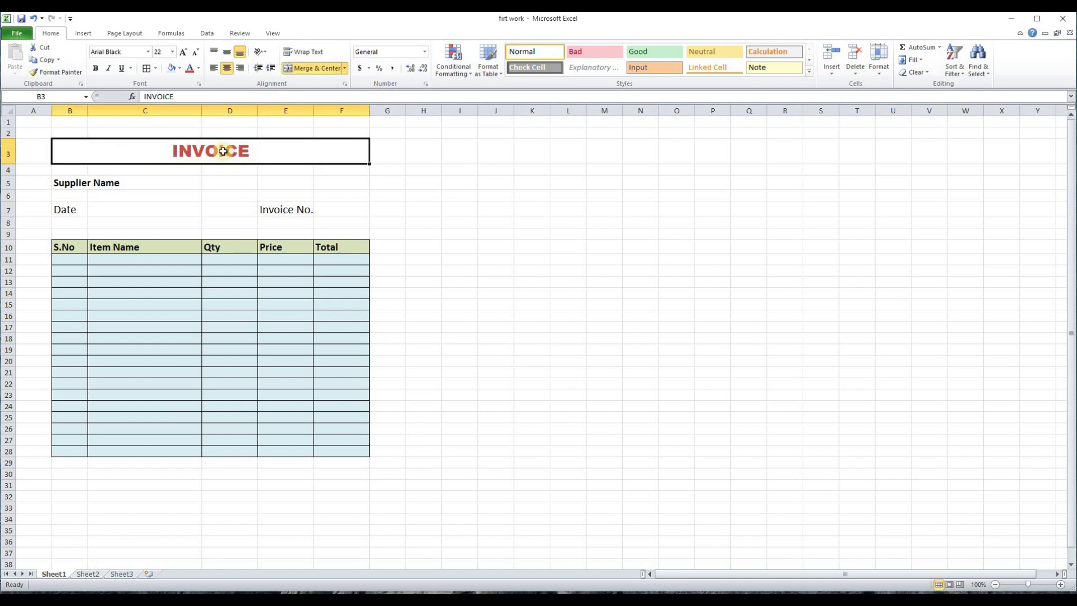
pyautogui.click(213, 70)
pyautogui.click(239, 70)
pyautogui.click(227, 68)
pyautogui.click(214, 69)
pyautogui.click(227, 70)
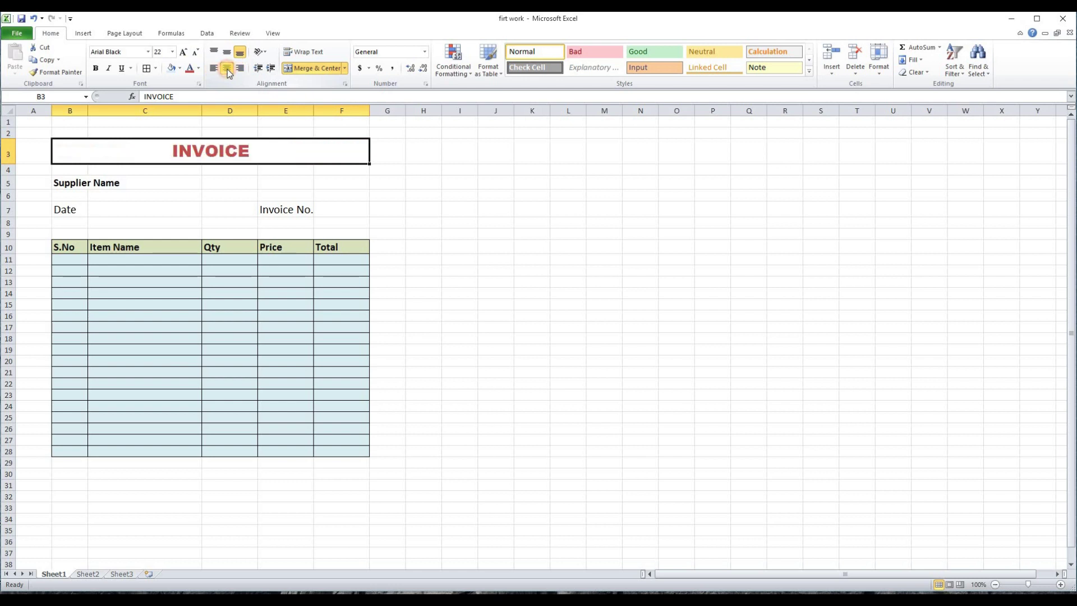
pyautogui.click(190, 206)
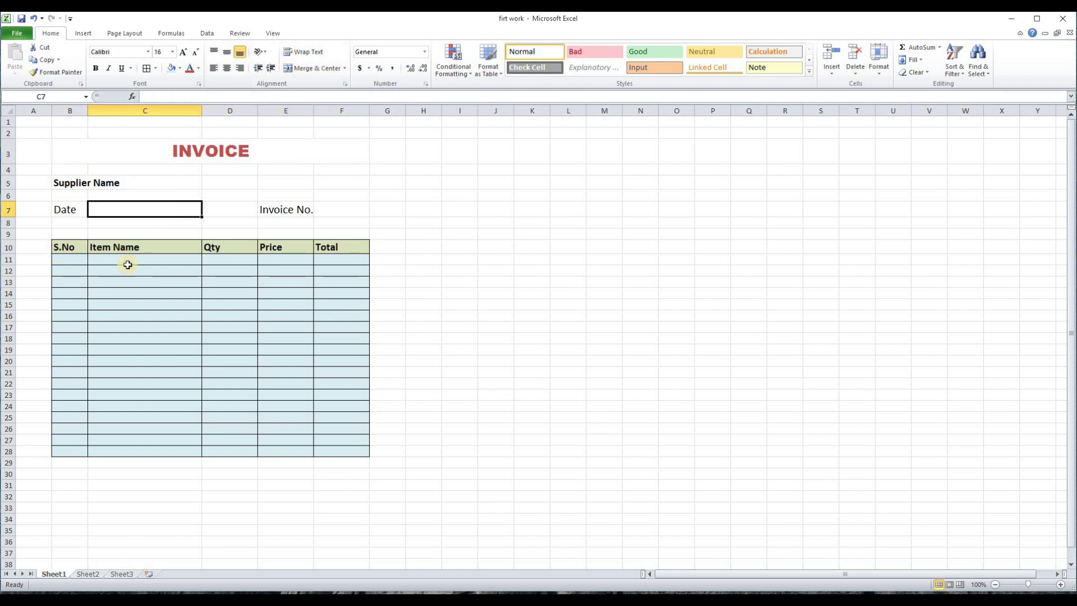
# Center the text horizontally in the whole item table, B10:F28.
pyautogui.moveTo(57, 248); pyautogui.dragTo(337, 247)
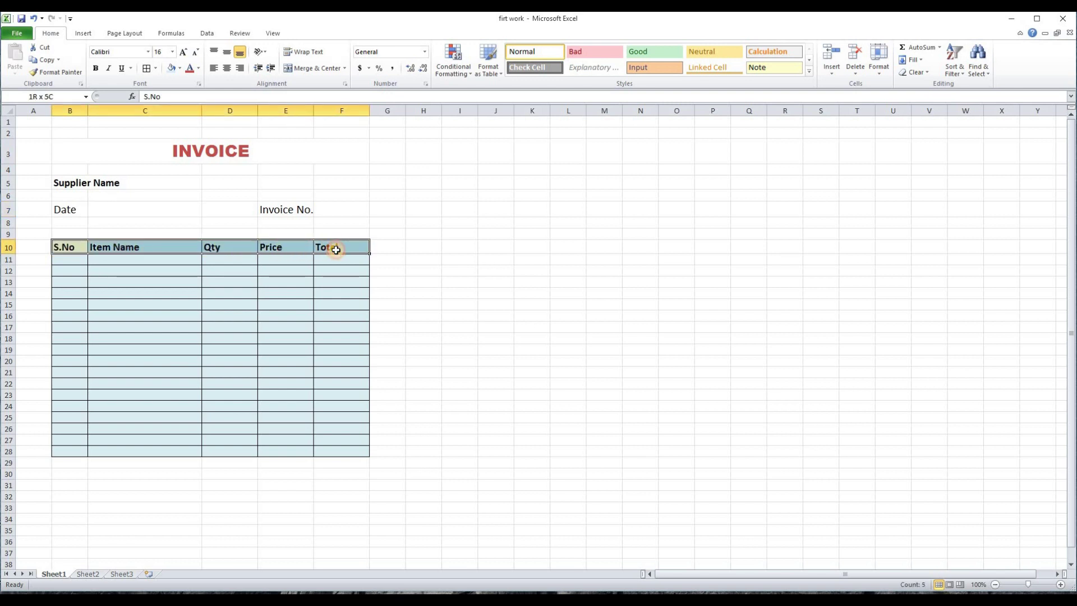
pyautogui.click(142, 224)
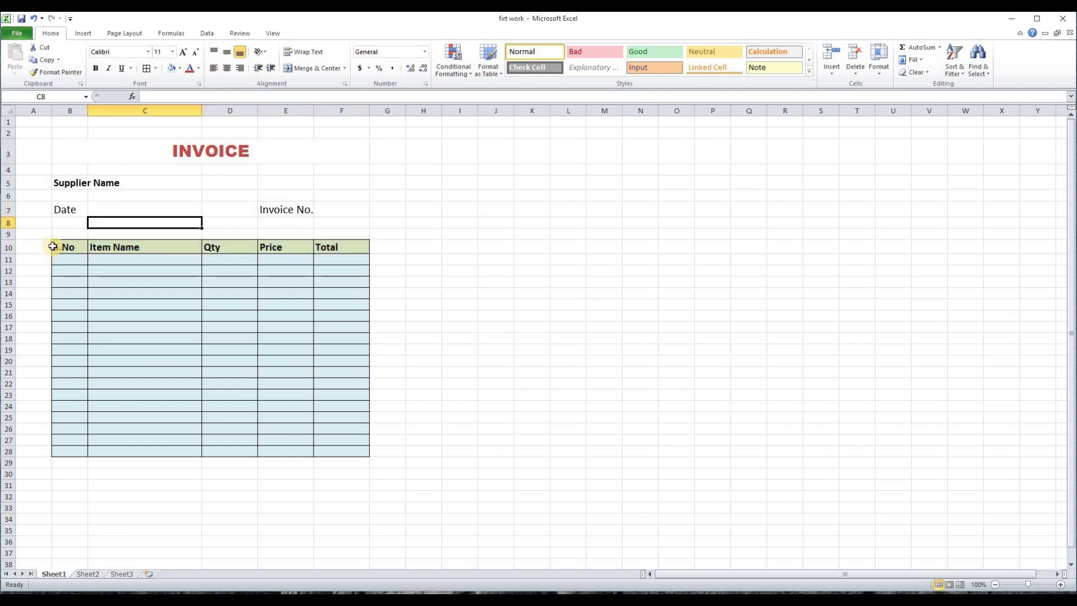
pyautogui.click(58, 247)
pyautogui.moveTo(59, 247); pyautogui.dragTo(318, 449)
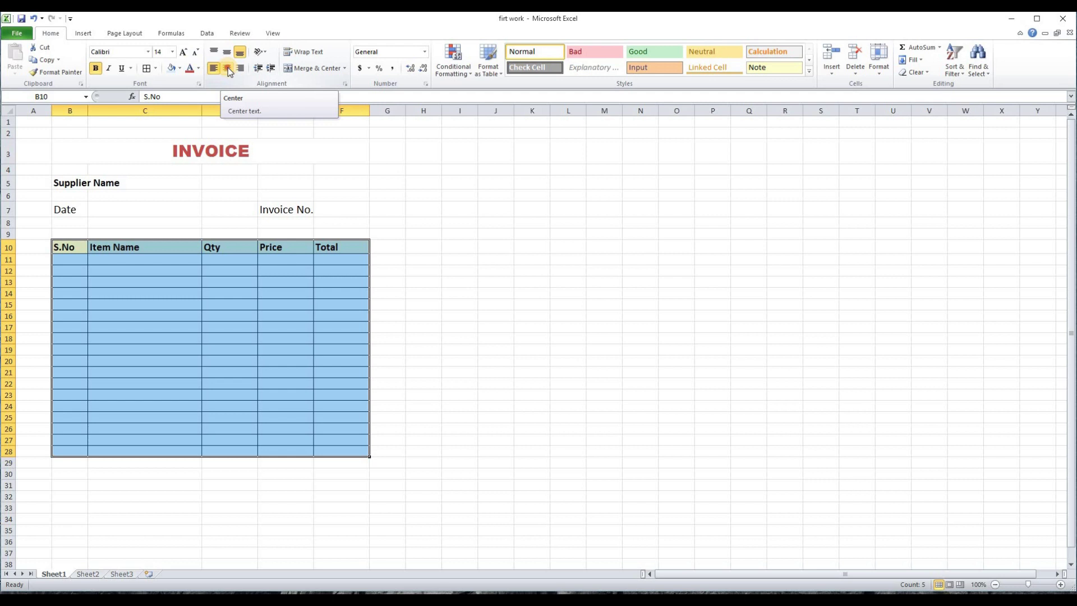
pyautogui.click(228, 68)
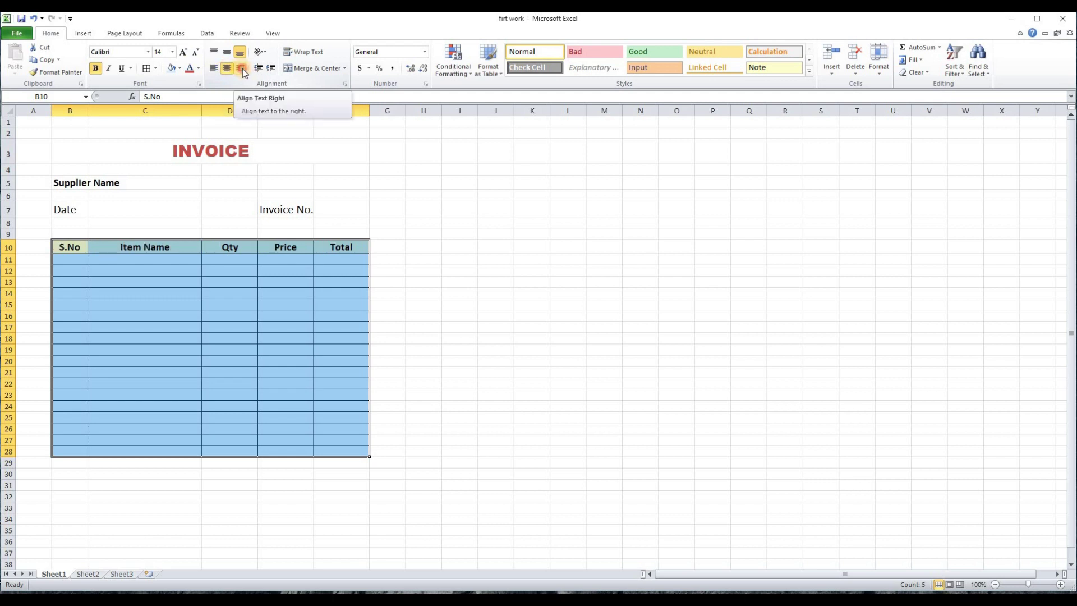
# Try right alignment on the item table B10:F28 and return it to centered.
pyautogui.click(242, 68)
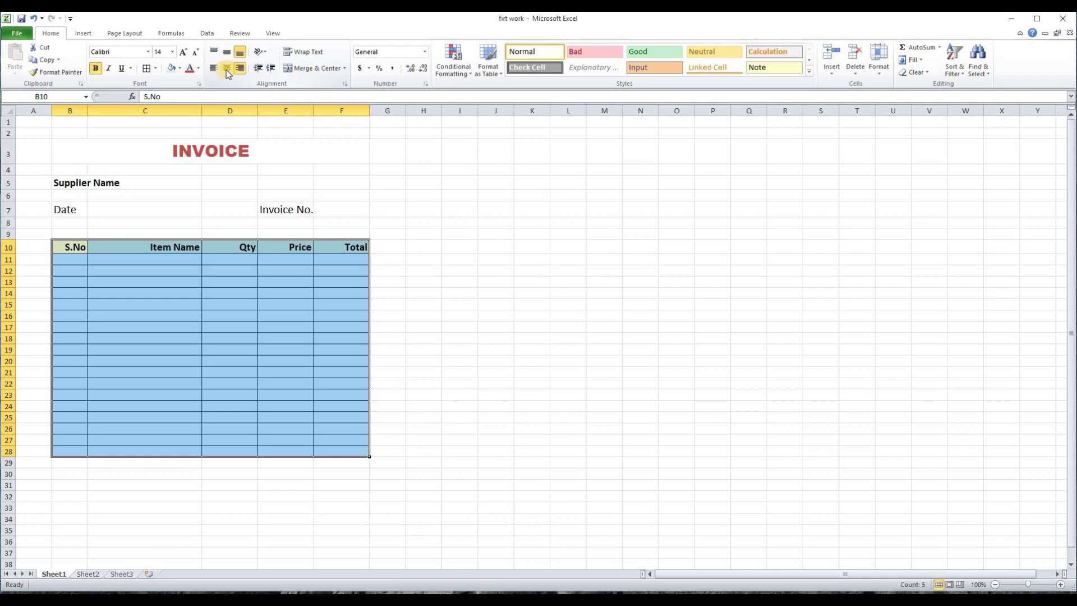
pyautogui.click(227, 70)
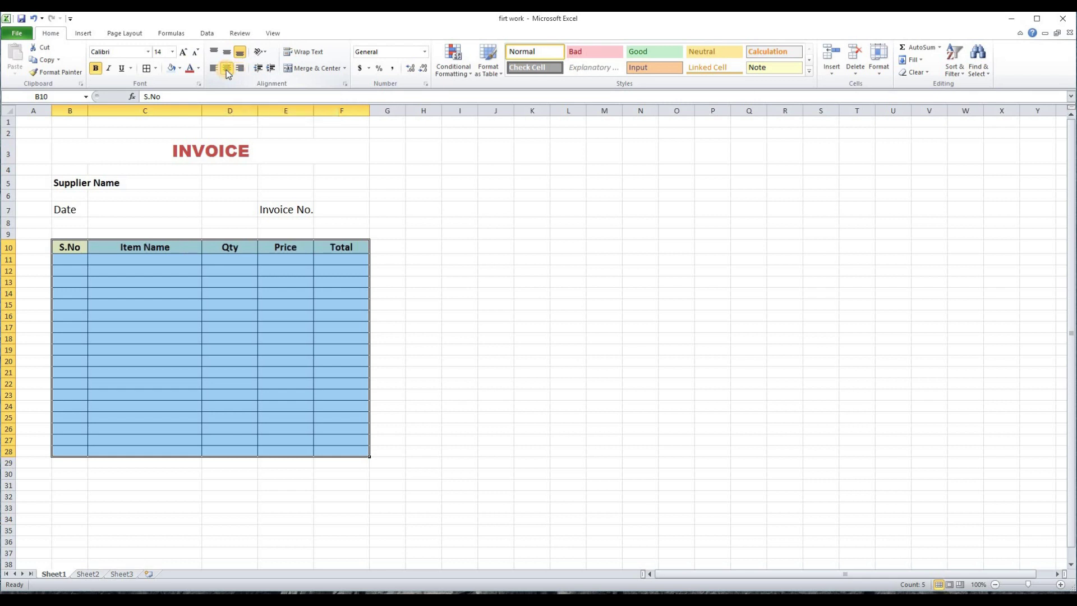
pyautogui.click(459, 315)
# Add a thick box border around the header row B10:F10 and another around the item rows B11:F28.
pyautogui.moveTo(69, 247); pyautogui.dragTo(183, 246)
pyautogui.click(416, 301)
pyautogui.moveTo(66, 249); pyautogui.dragTo(340, 247)
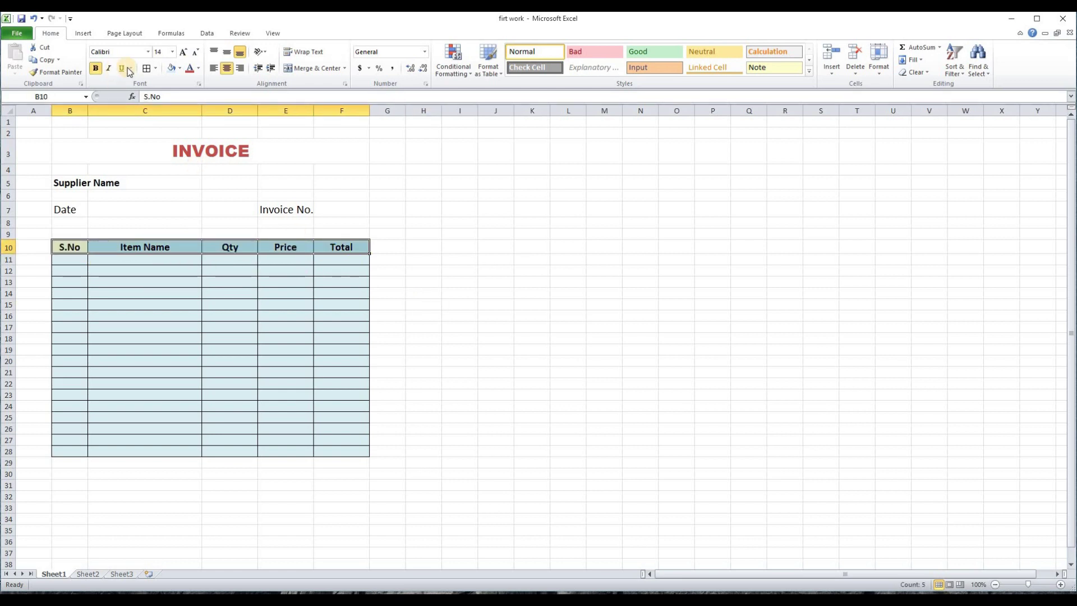
pyautogui.click(158, 68)
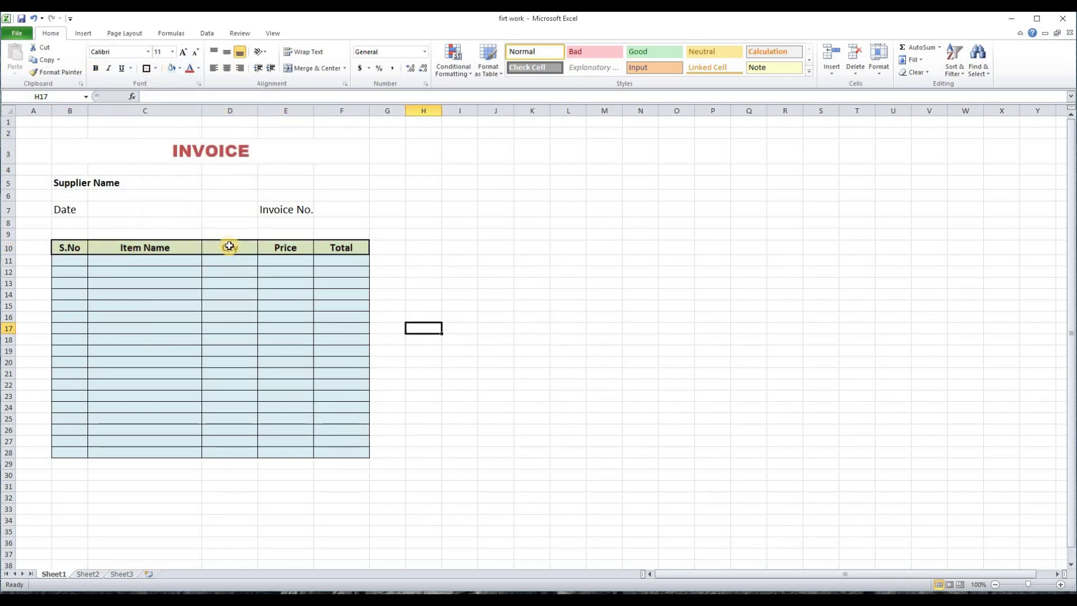
pyautogui.moveTo(61, 257); pyautogui.dragTo(333, 446)
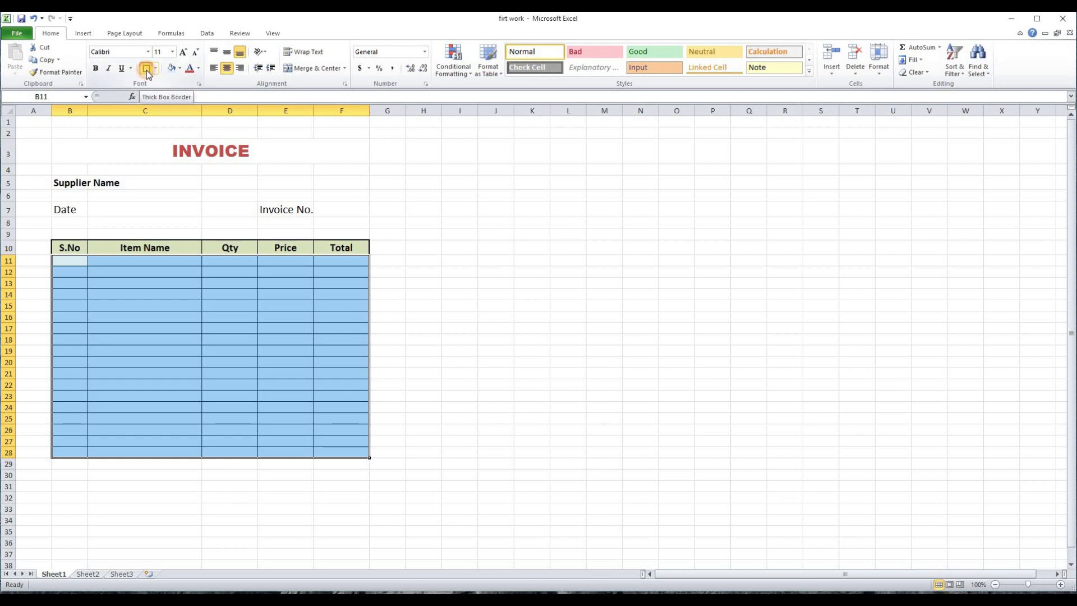
pyautogui.click(429, 307)
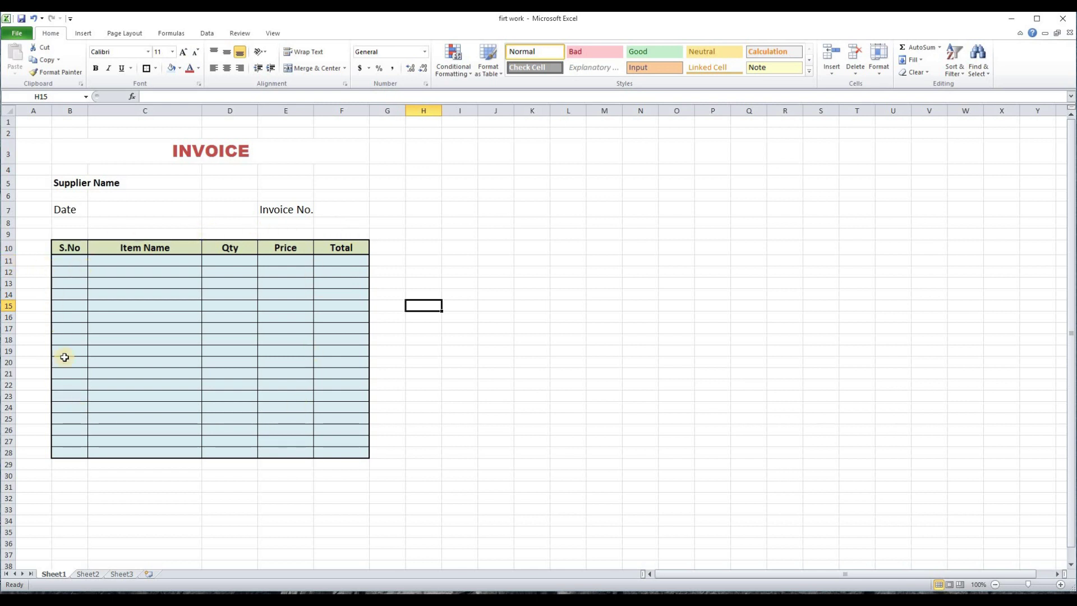
# Select rows 11 to 28 and increase their height together by resizing one of them.
pyautogui.moveTo(9, 260); pyautogui.dragTo(10, 366)
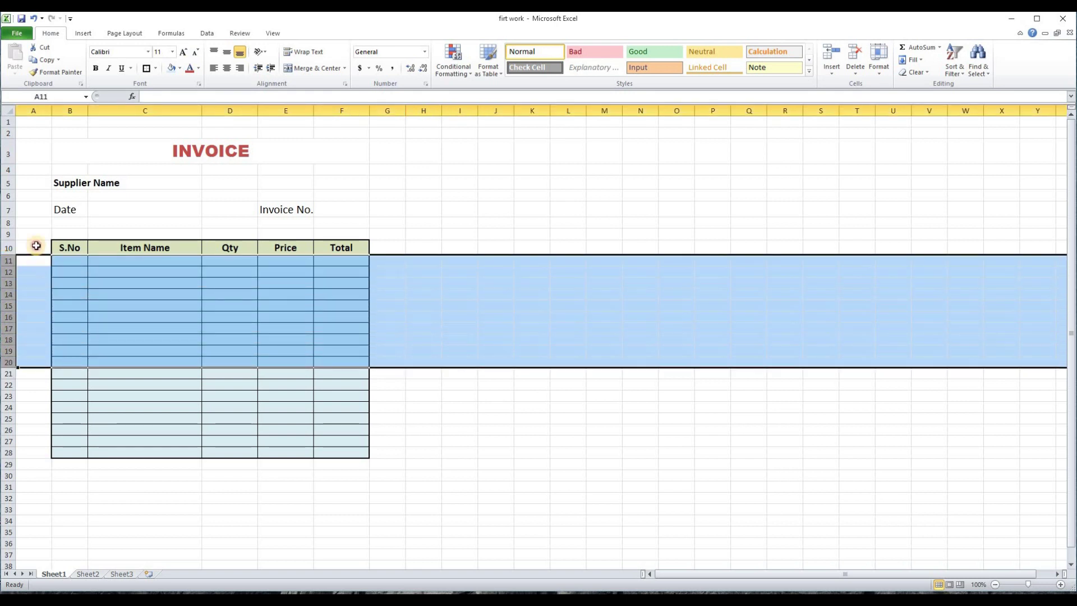
pyautogui.click(34, 272)
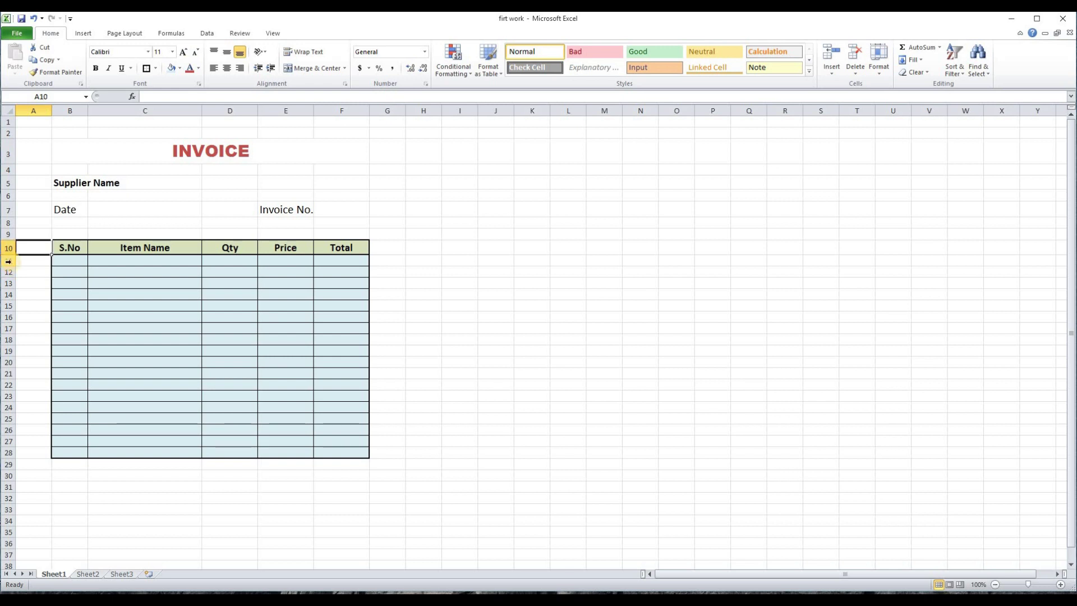
pyautogui.click(8, 261)
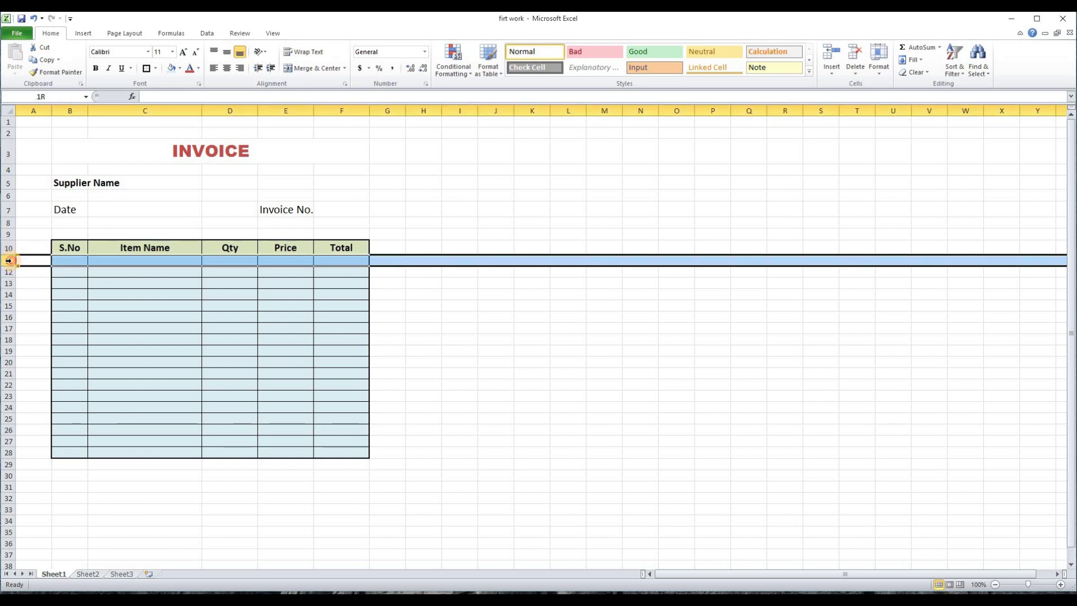
pyautogui.moveTo(8, 261); pyautogui.dragTo(11, 453)
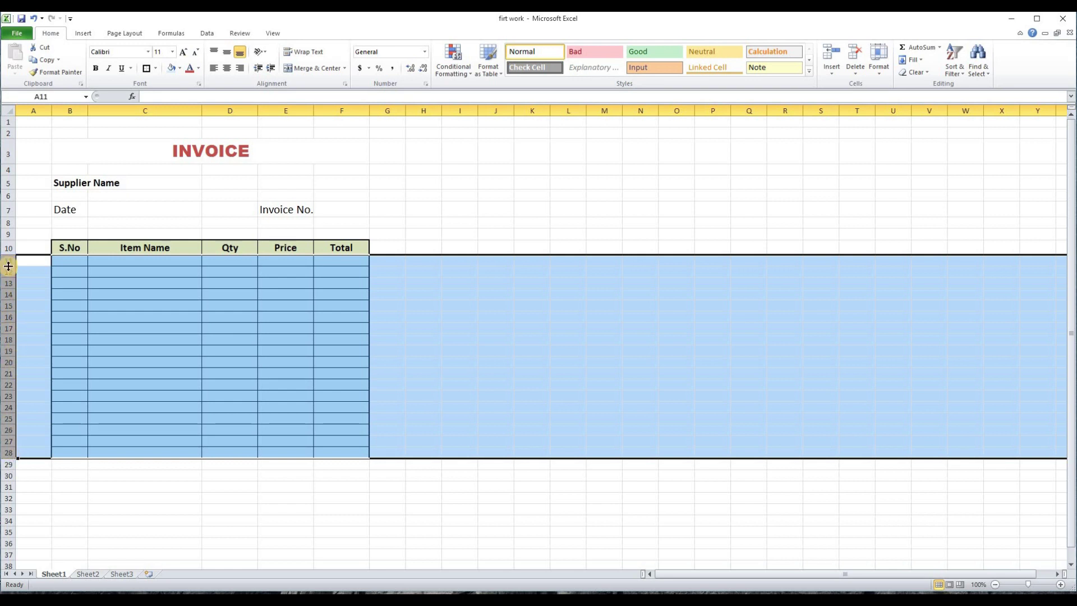
pyautogui.moveTo(9, 266); pyautogui.dragTo(10, 273)
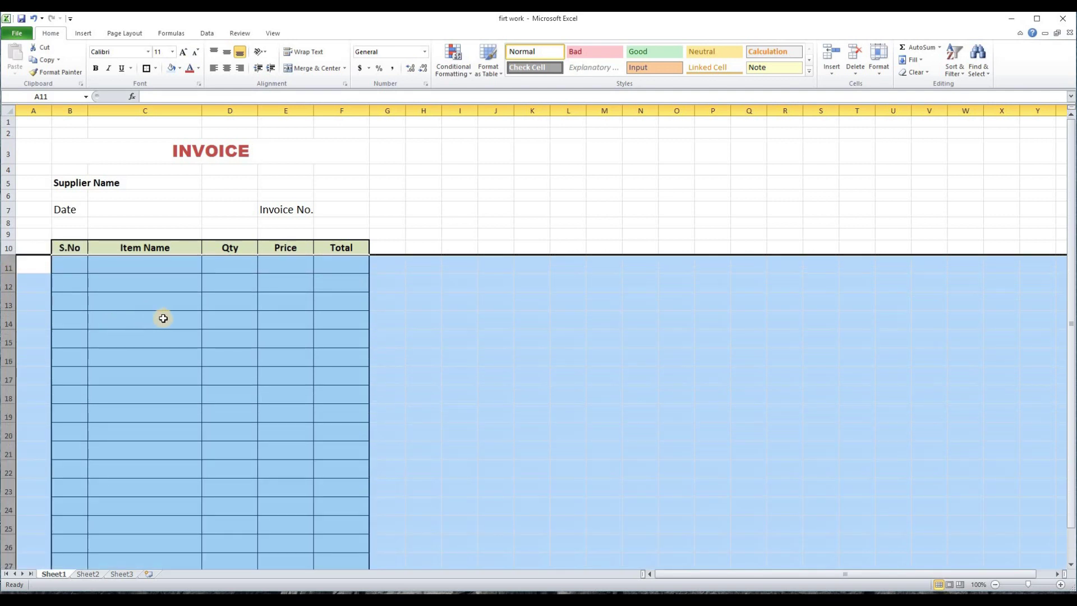
pyautogui.scroll(-2, 164, 318)
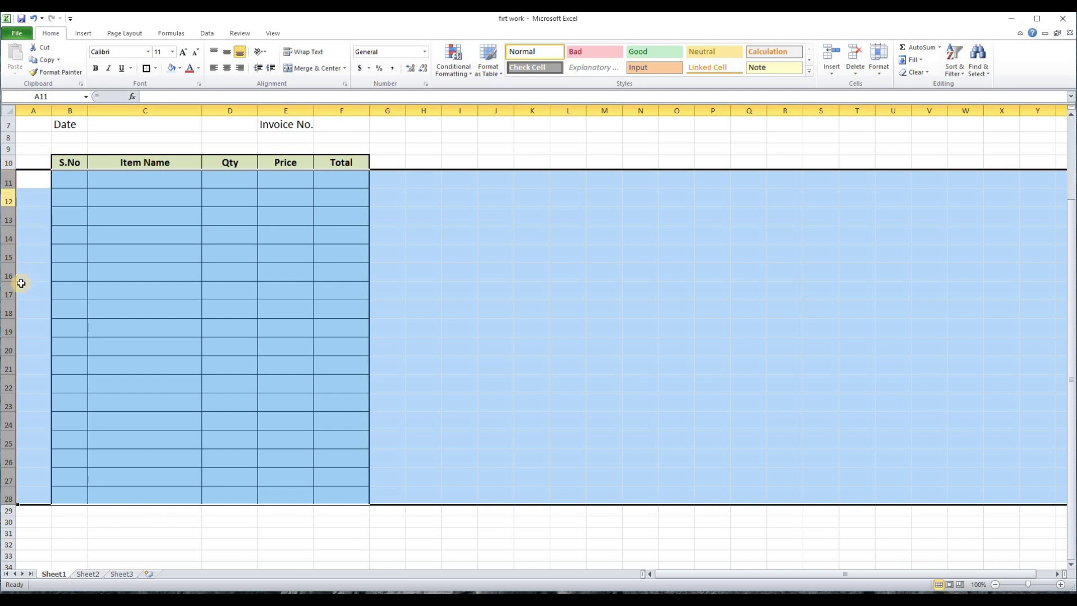
# Try a smaller exact row height on rows 11 to 28.
pyautogui.rightClick(11, 180)
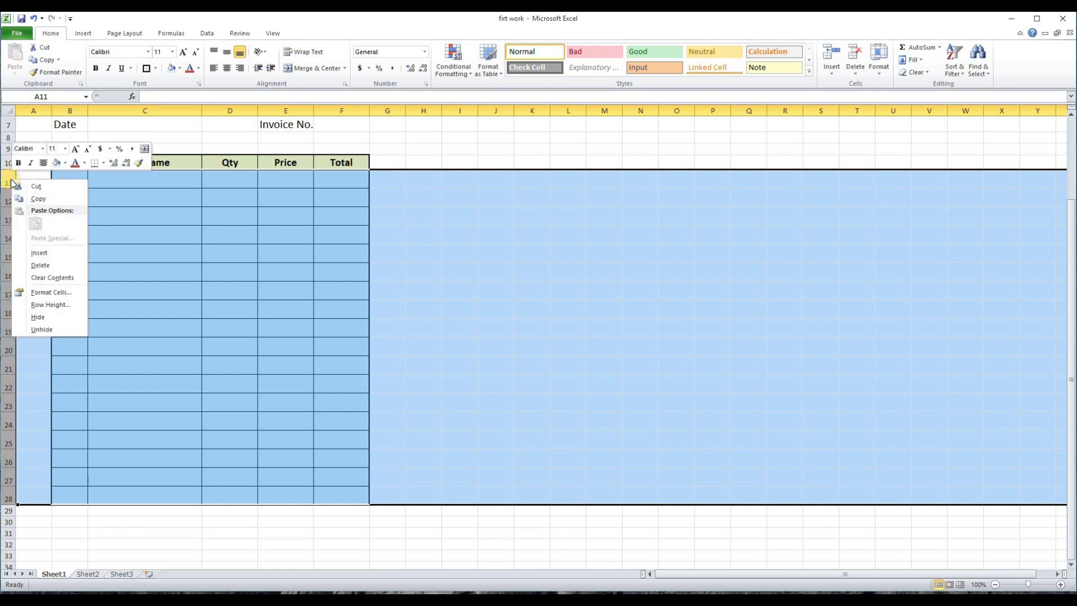
pyautogui.click(42, 305)
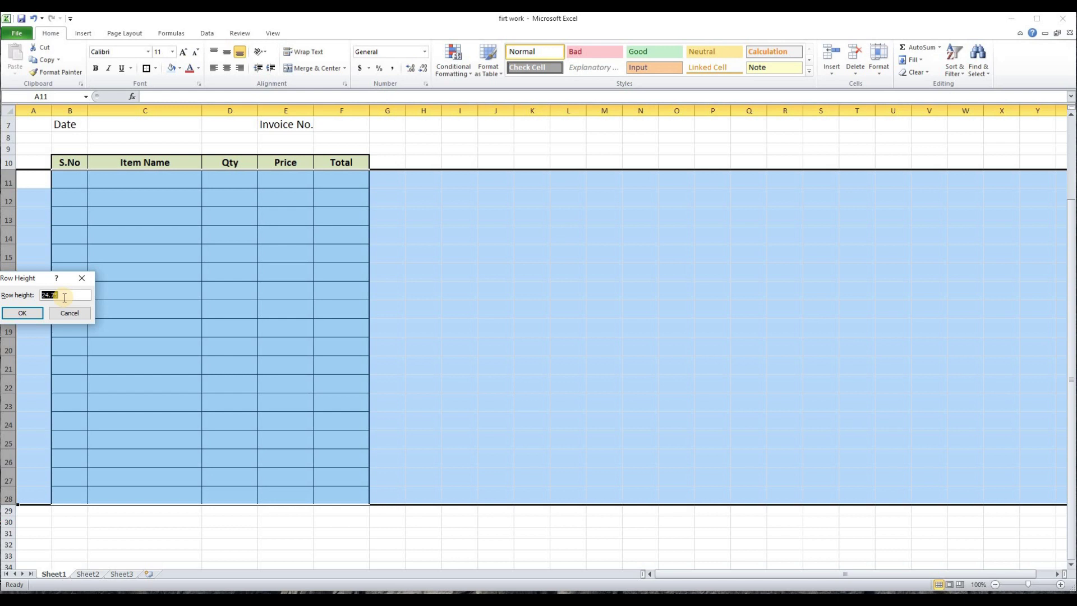
pyautogui.click(22, 312)
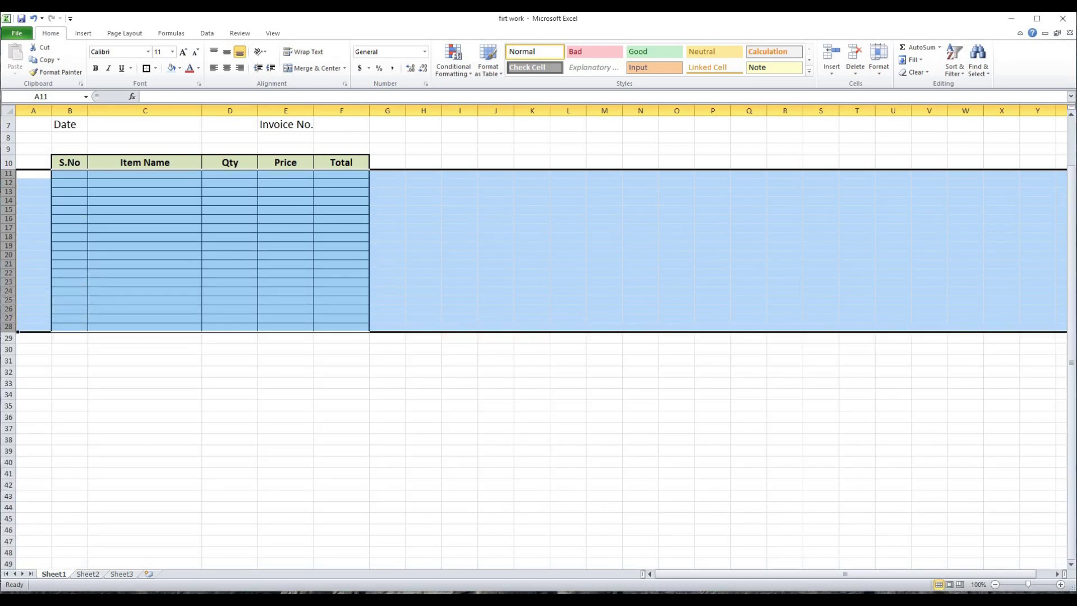
# Set the row height of rows 11 to 28 to 24.
pyautogui.rightClick(6, 174)
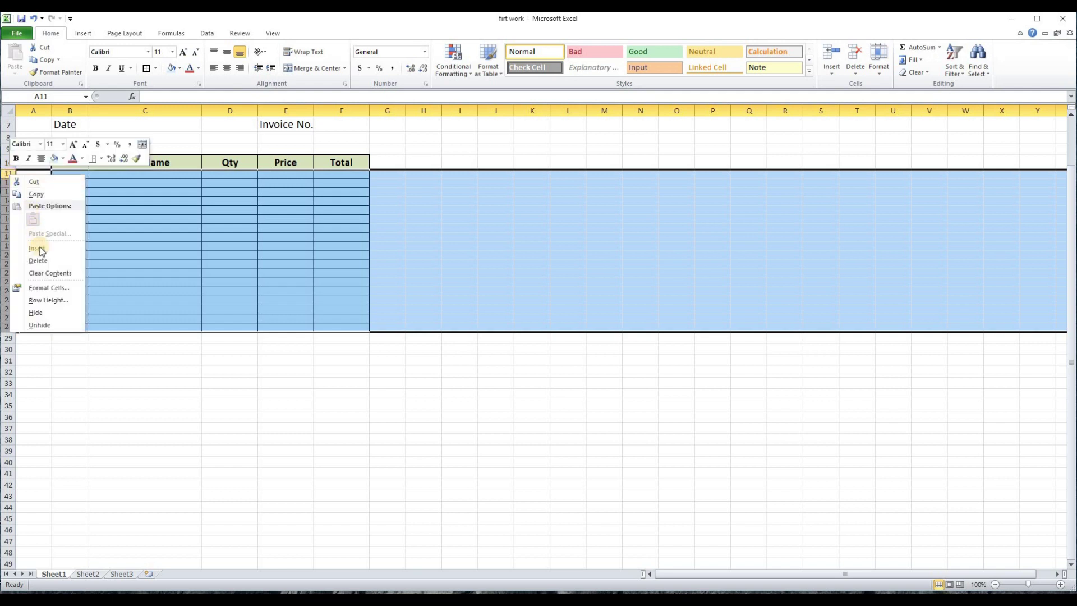
pyautogui.click(49, 300)
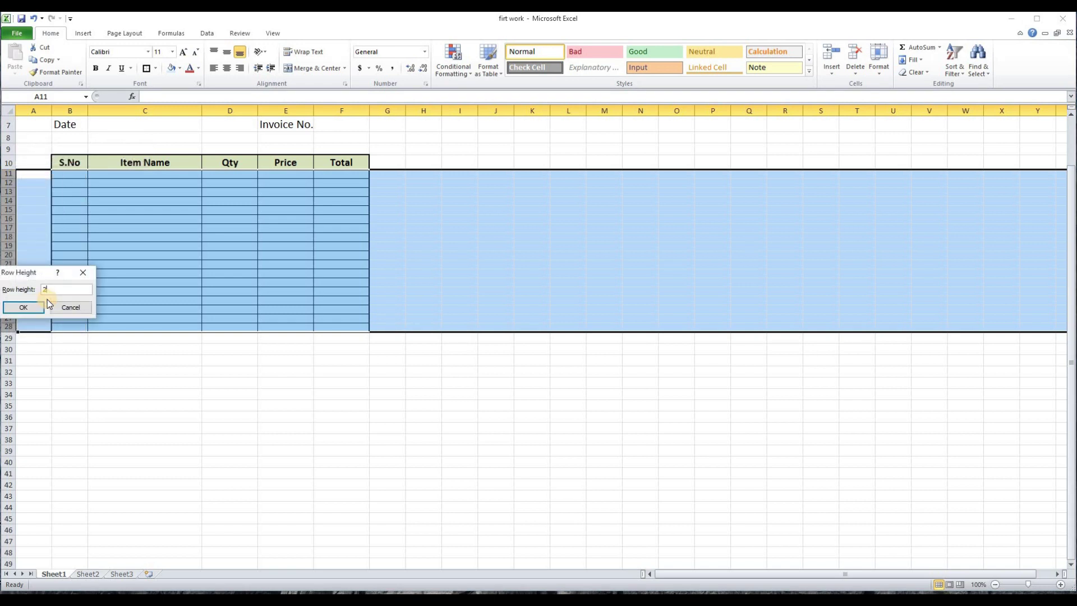
pyautogui.write('24')
pyautogui.press('Return')
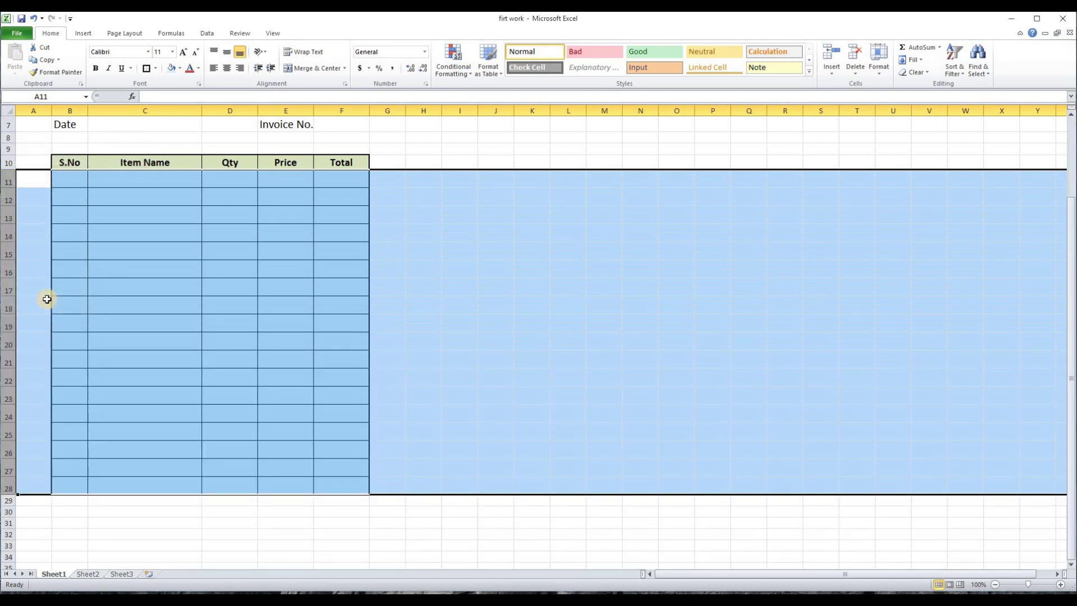
# Set the width of columns B to F to 20.
pyautogui.click(73, 289)
pyautogui.moveTo(66, 111); pyautogui.dragTo(337, 118)
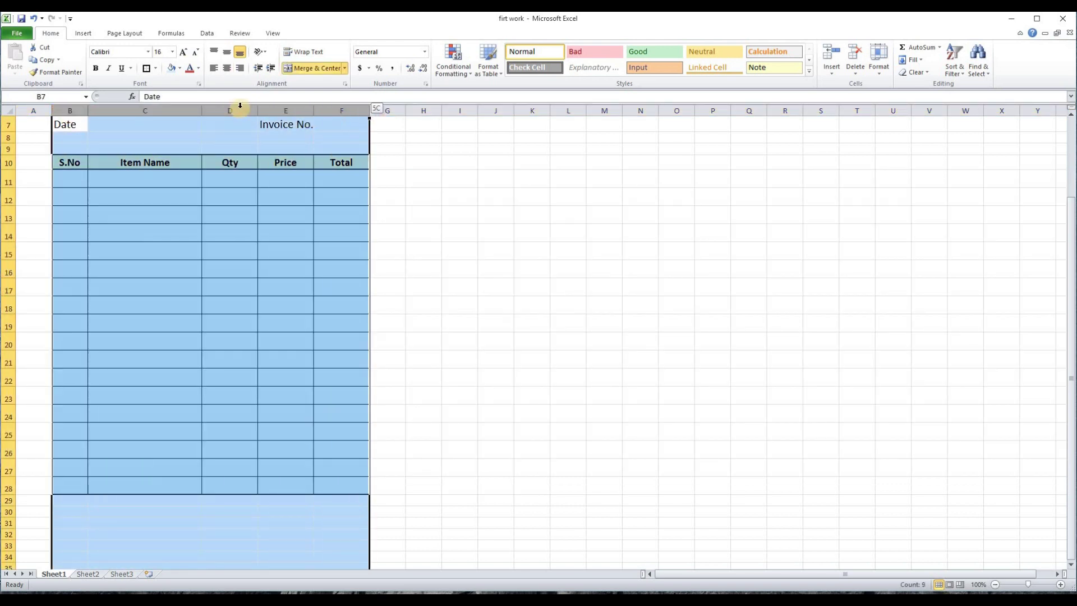
pyautogui.rightClick(193, 116)
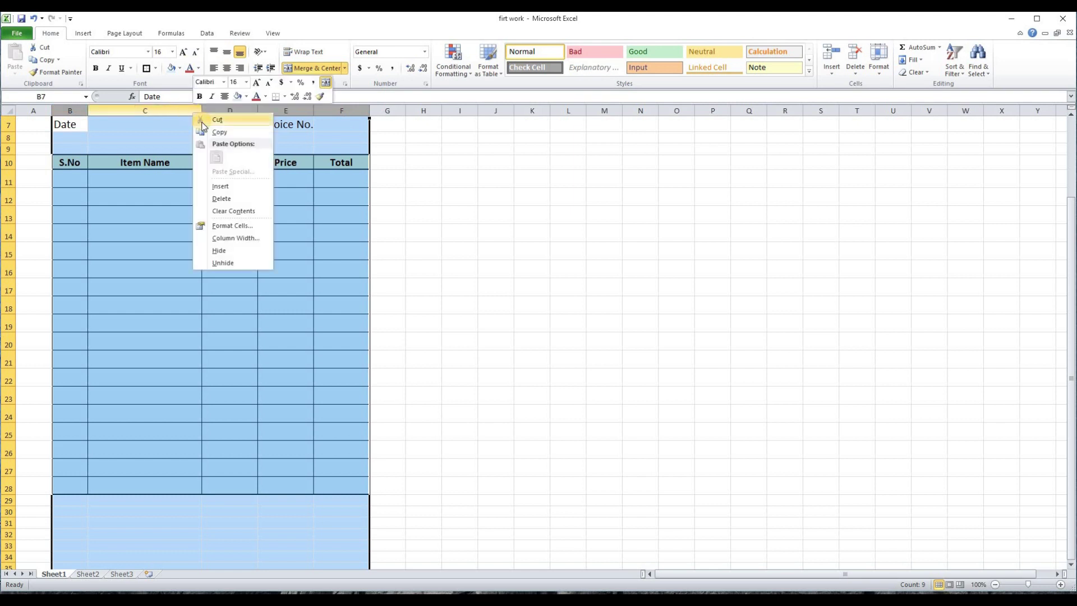
pyautogui.click(224, 239)
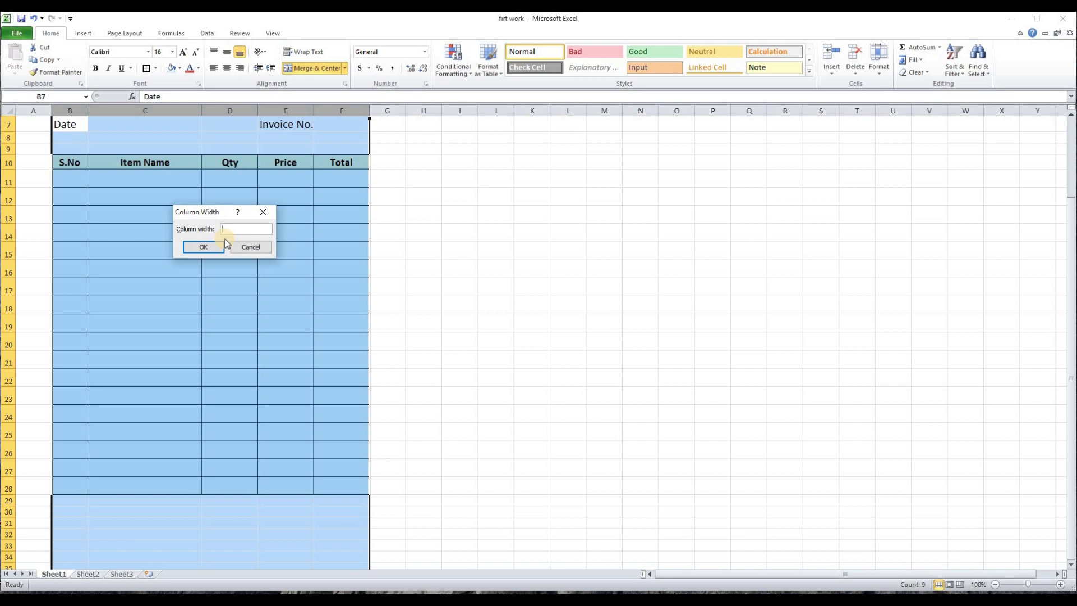
pyautogui.write('20')
pyautogui.press('Return')
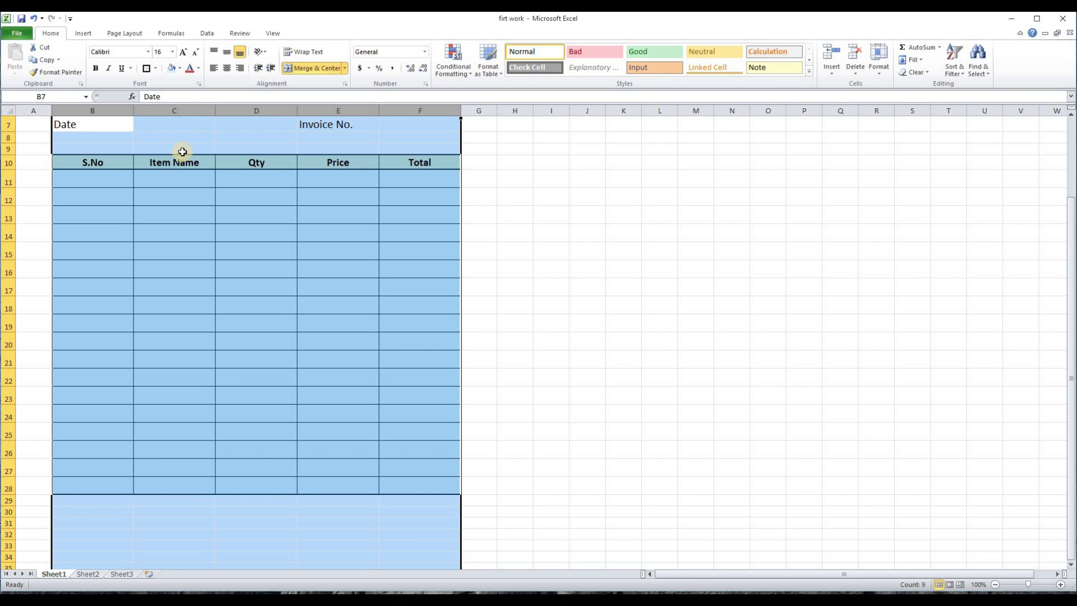
pyautogui.click(521, 270)
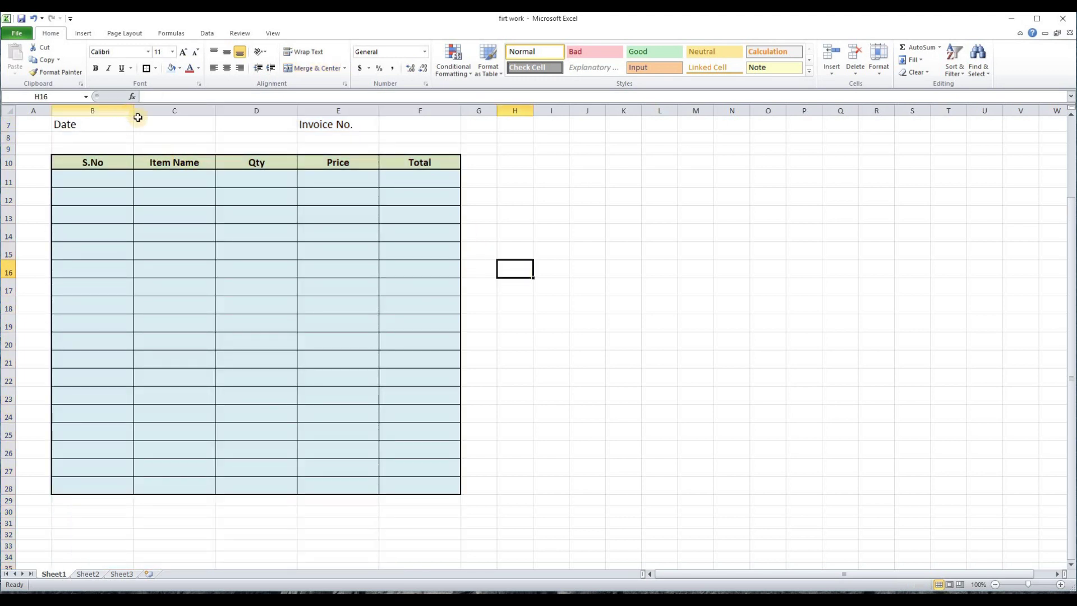
pyautogui.click(499, 399)
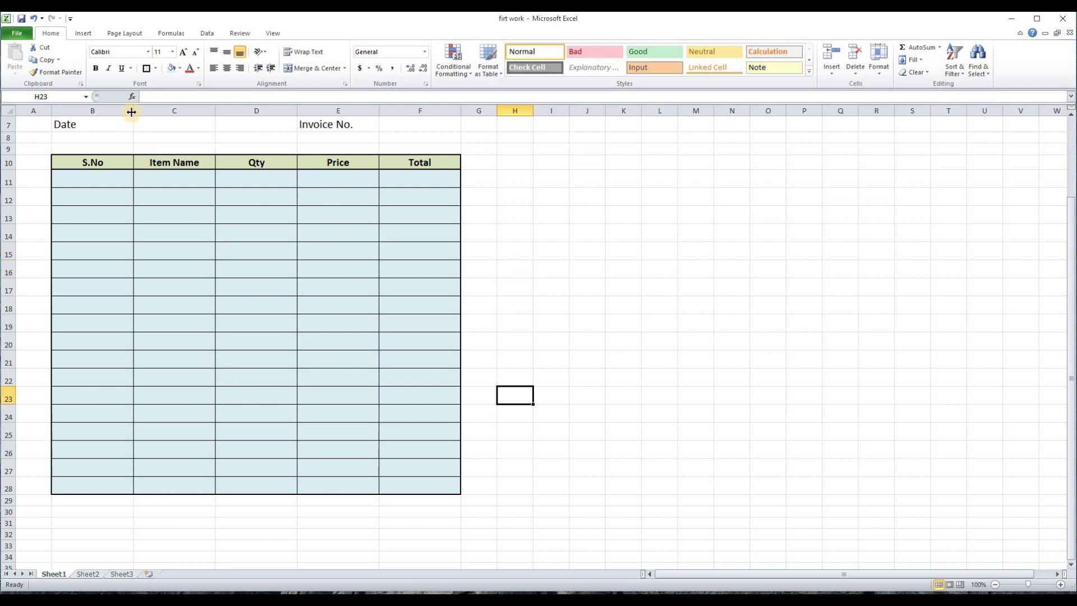
# Narrow the S.No column to just fit its heading and widen the Item Name column to about two and a half times its width.
pyautogui.moveTo(133, 111); pyautogui.dragTo(79, 116)
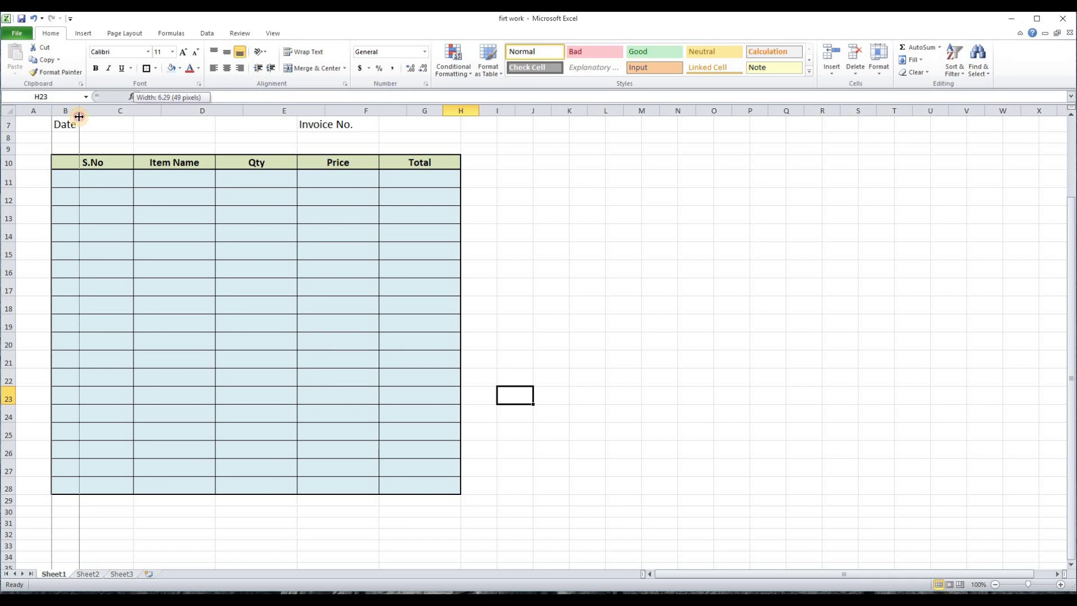
pyautogui.moveTo(80, 116); pyautogui.dragTo(79, 117)
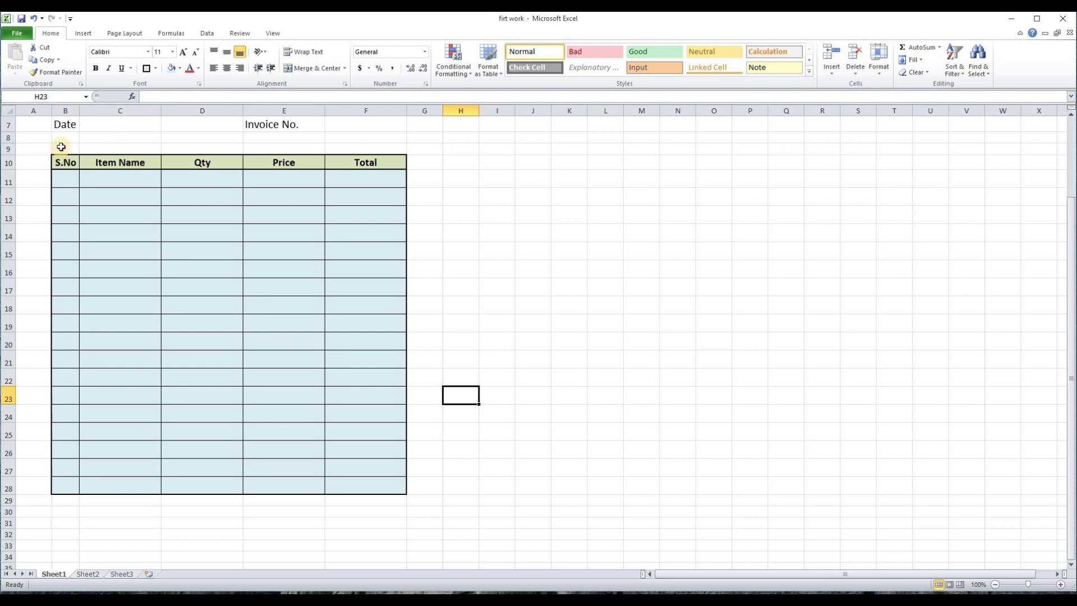
pyautogui.moveTo(78, 114)
pyautogui.mouseDown()
pyautogui.moveTo(184, 115)
pyautogui.moveTo(82, 127)
pyautogui.mouseUp()
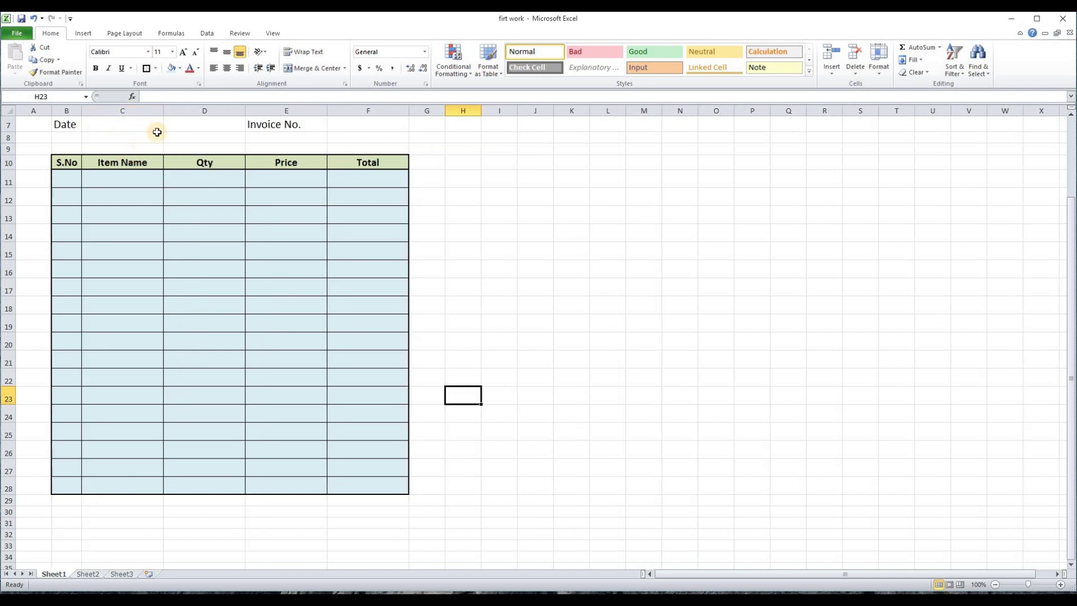
pyautogui.moveTo(163, 113); pyautogui.dragTo(285, 113)
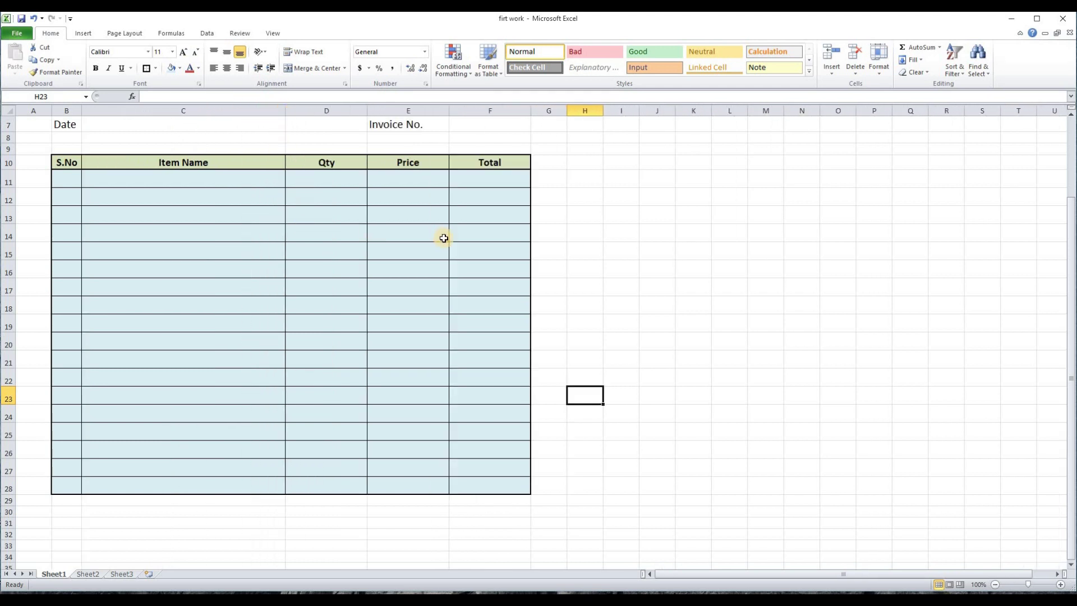
# Change the font of the Supplier Name label in B5 to Arial Black.
pyautogui.scroll(1, 444, 239)
pyautogui.scroll(1, 444, 239)
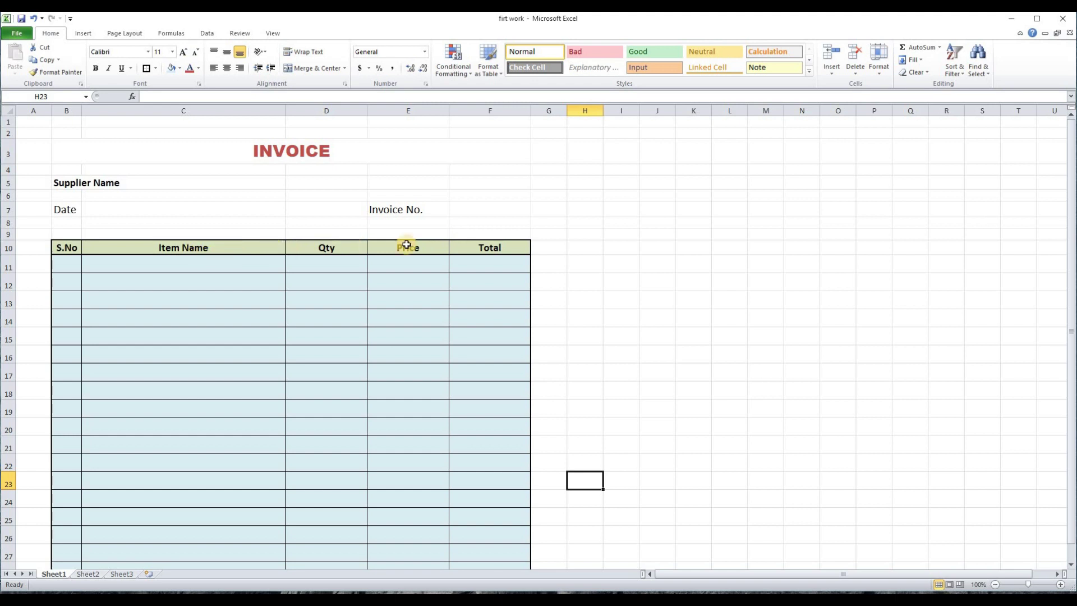
pyautogui.click(59, 183)
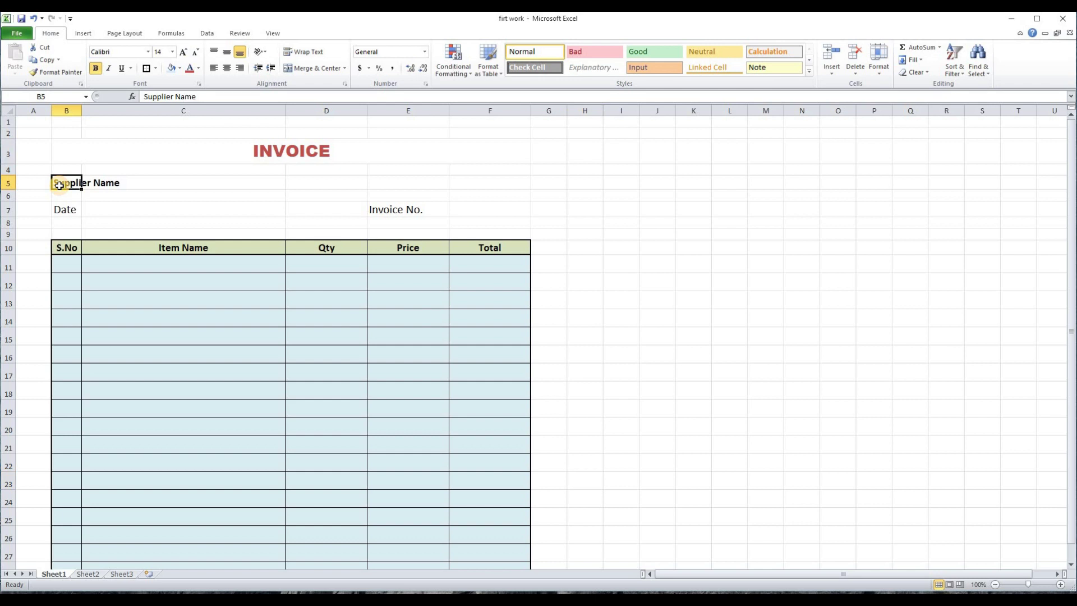
pyautogui.click(148, 51)
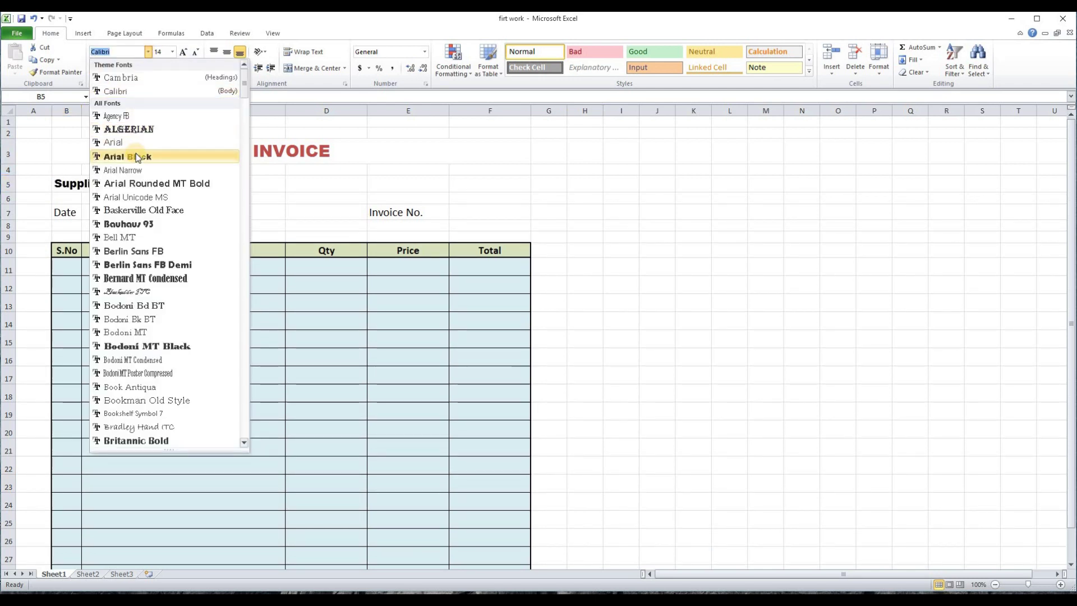
pyautogui.click(138, 158)
# Make the Date label in B7 and the Invoice No. label in E7 bold.
pyautogui.click(65, 217)
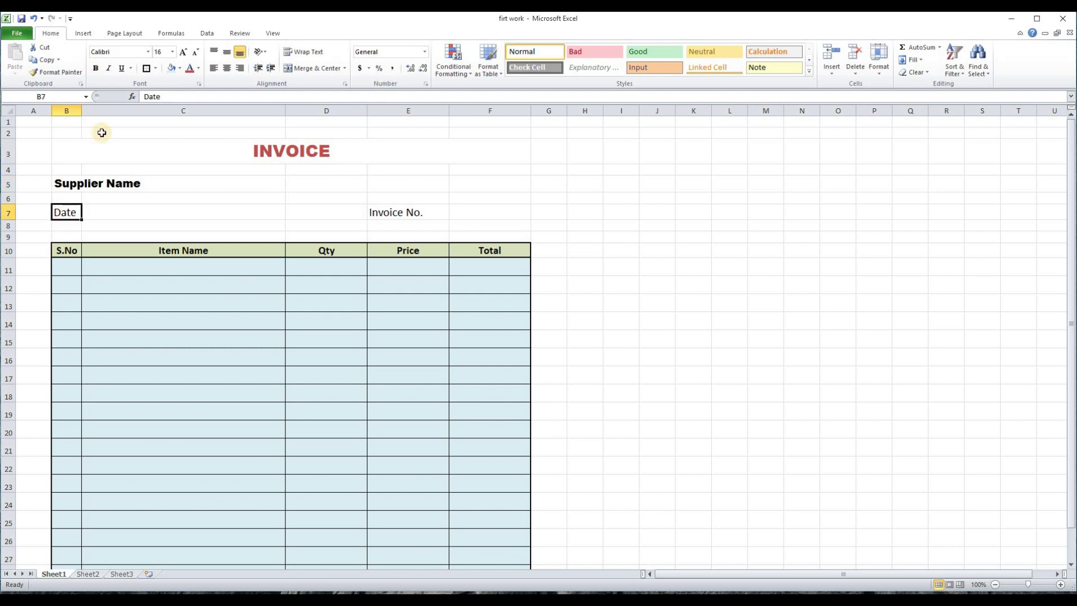
pyautogui.click(378, 220)
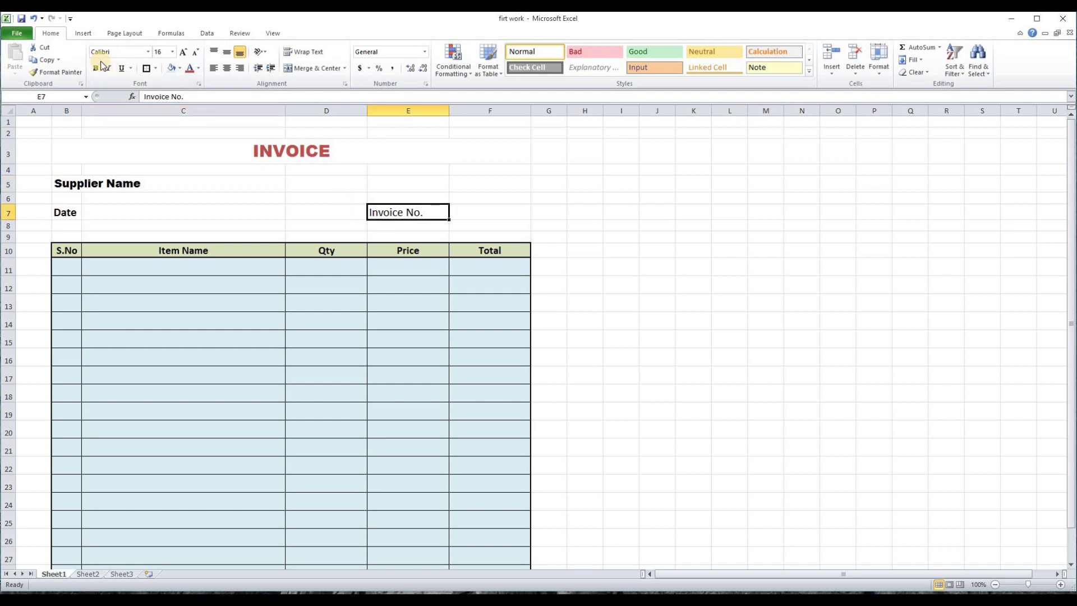
pyautogui.click(95, 68)
pyautogui.click(645, 317)
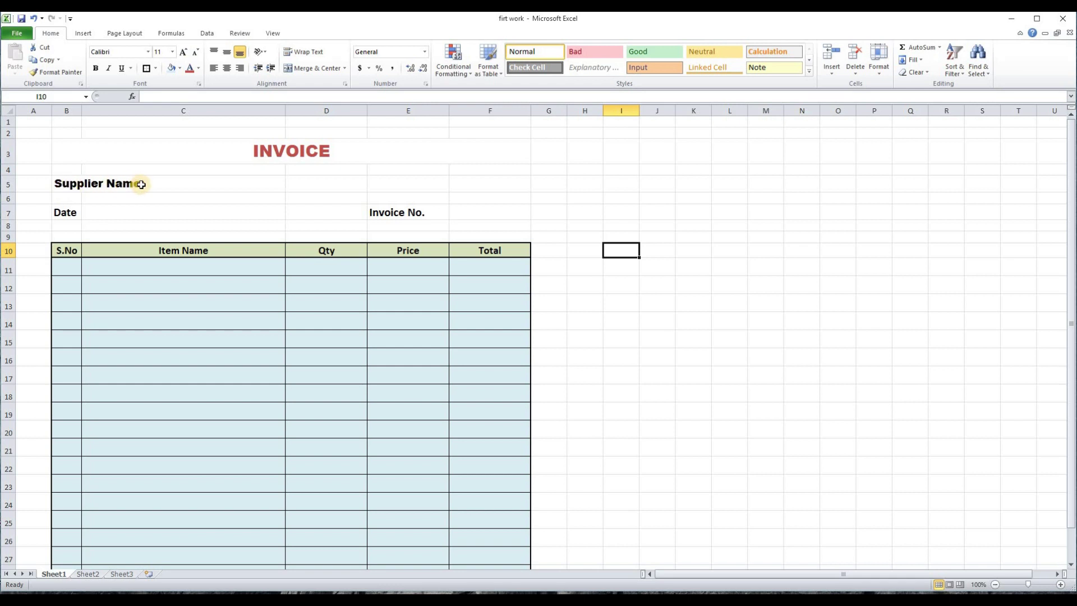
pyautogui.click(112, 183)
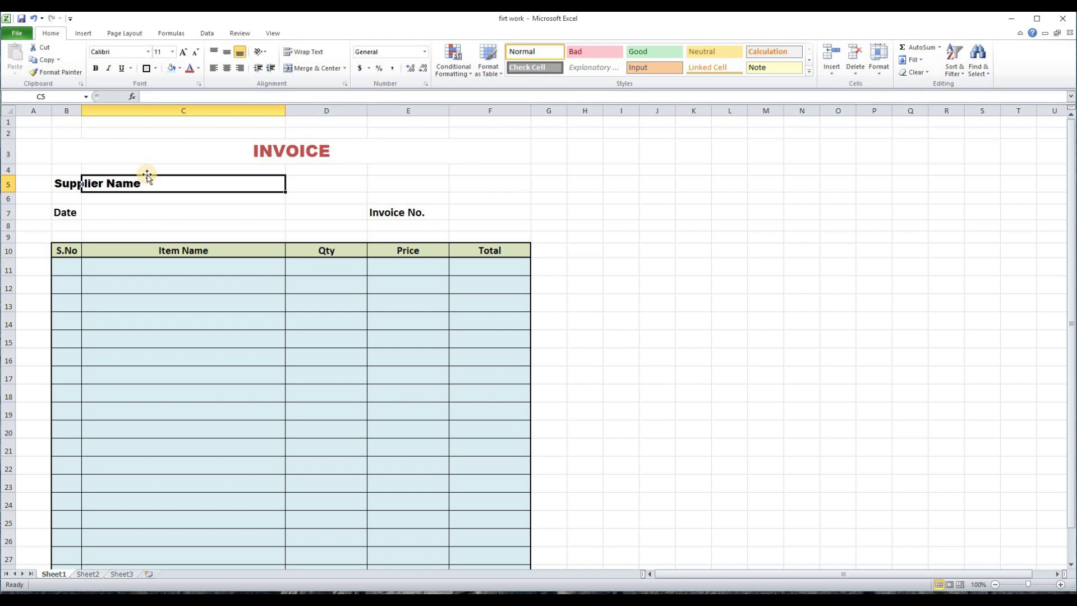
pyautogui.write('jhgjhgjhg')
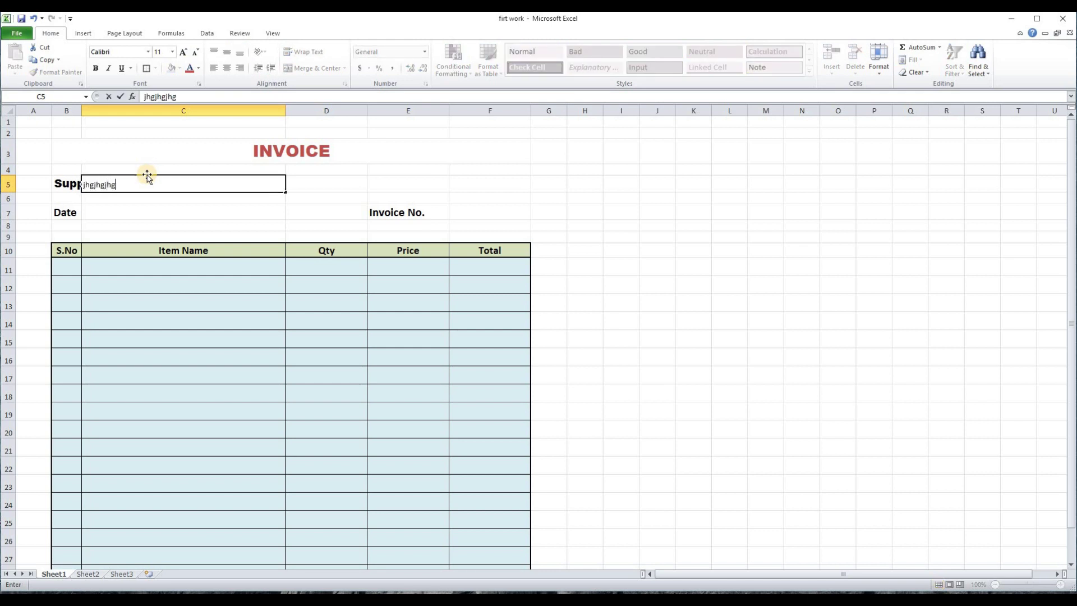
pyautogui.press('Return')
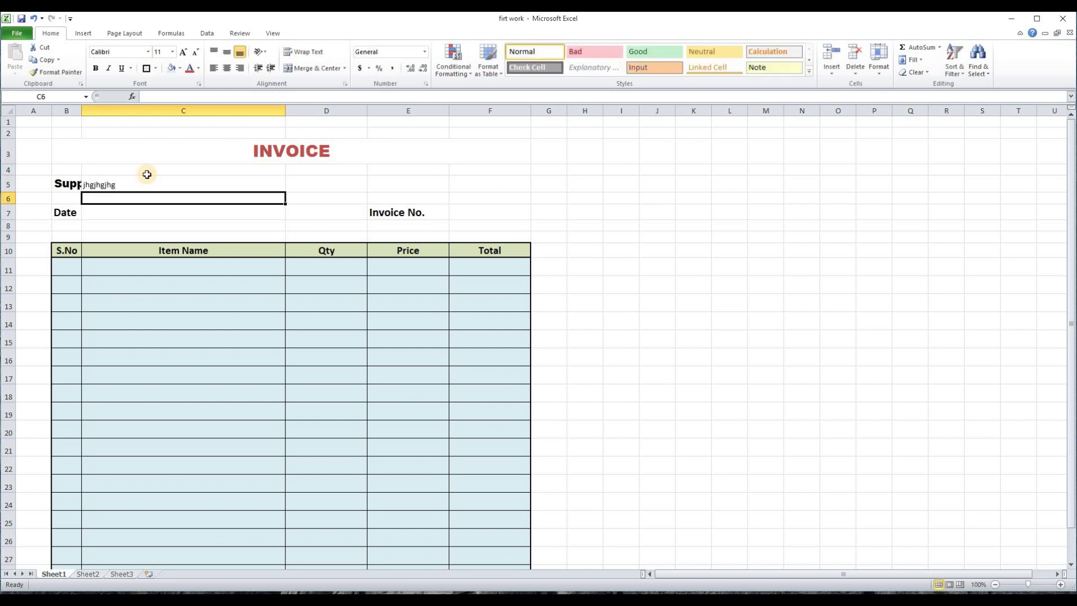
pyautogui.click(139, 185)
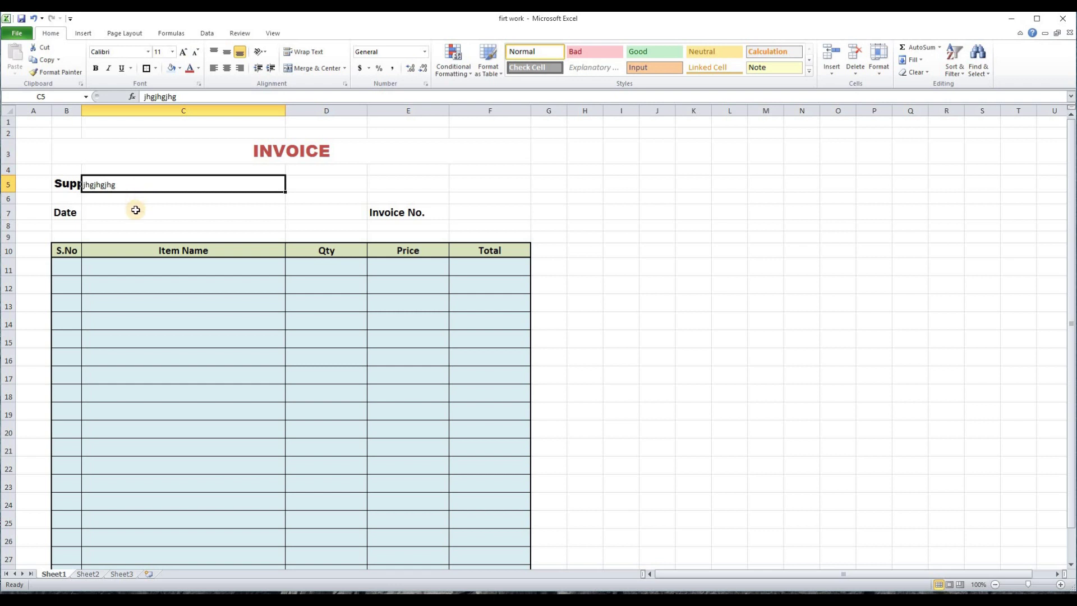
pyautogui.click(158, 212)
pyautogui.click(59, 183)
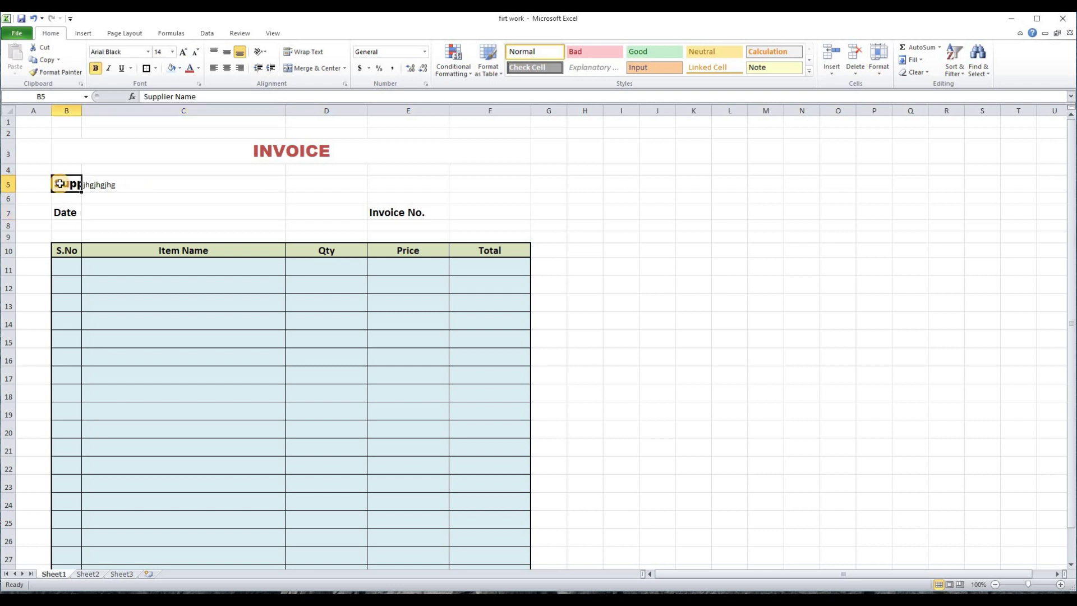
pyautogui.click(101, 184)
pyautogui.click(120, 201)
pyautogui.click(115, 183)
pyautogui.press('Delete')
pyautogui.press('Down')
pyautogui.press('Down')
pyautogui.press('Down')
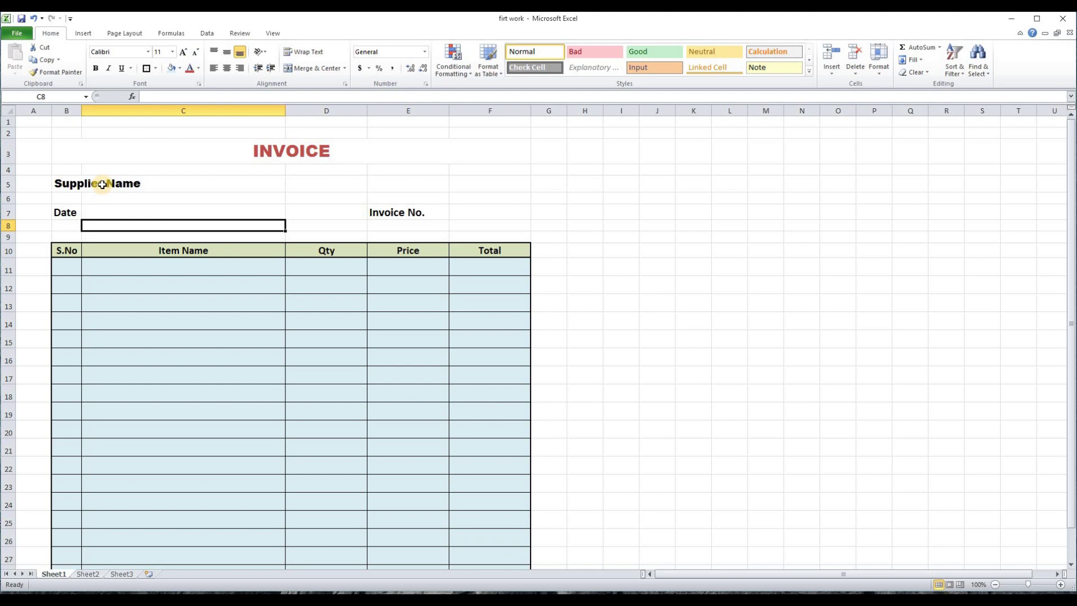
pyautogui.doubleClick(146, 183)
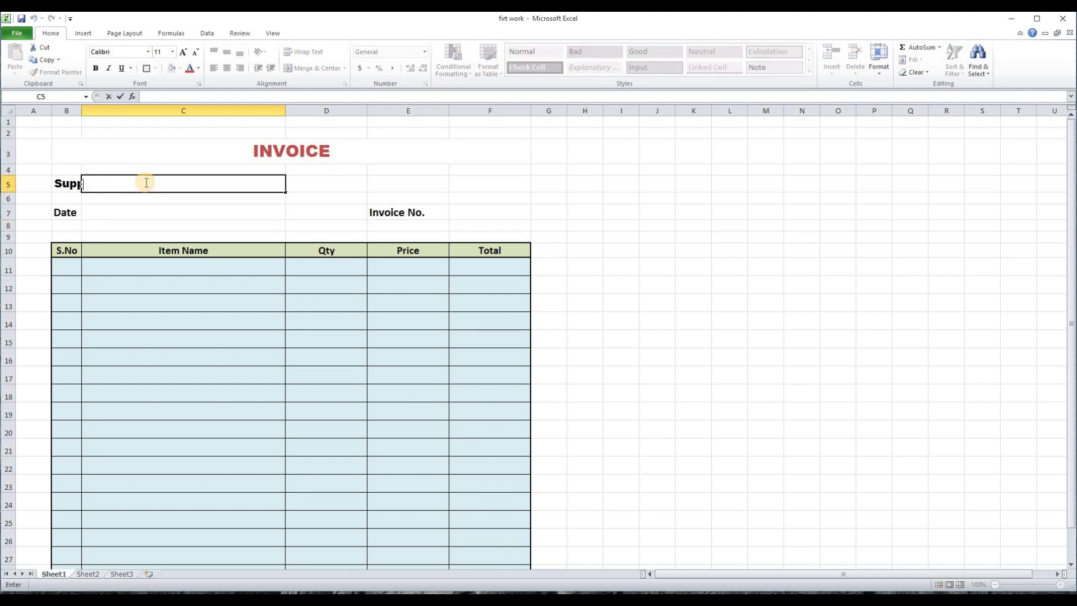
pyautogui.click(149, 208)
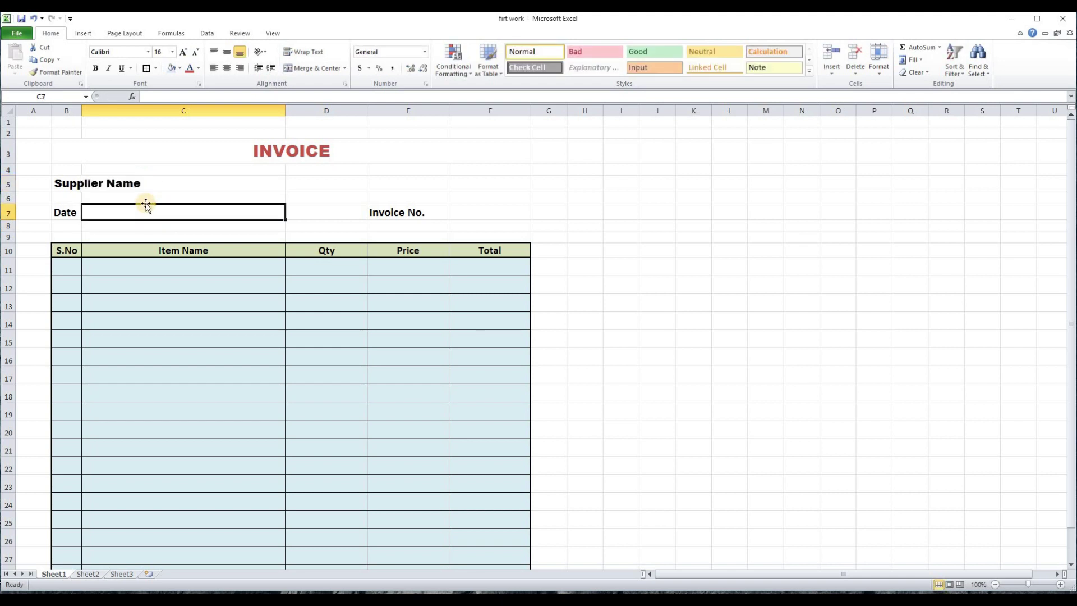
pyautogui.click(135, 184)
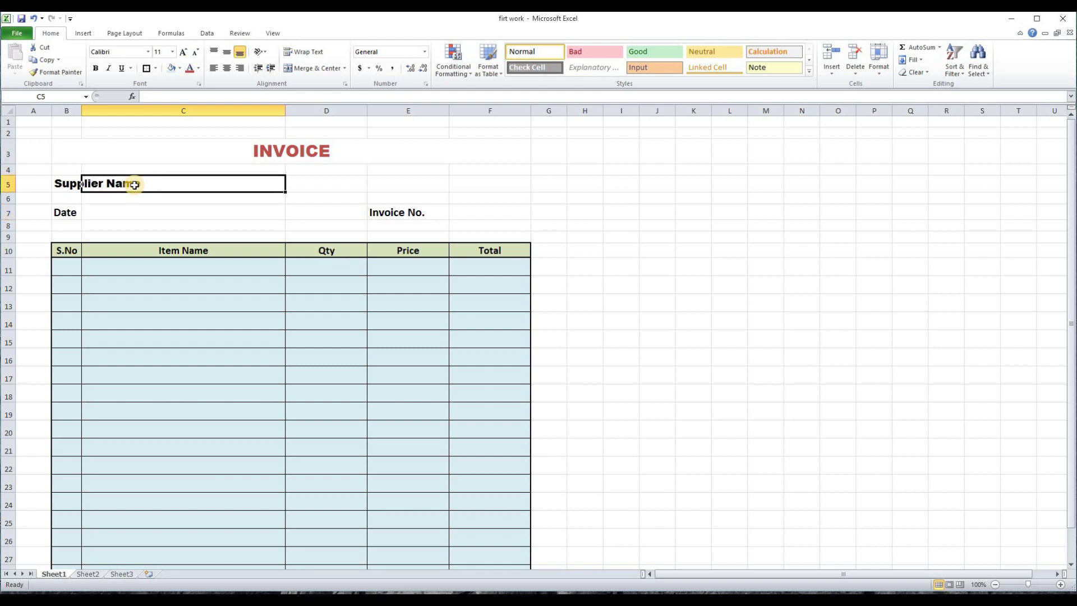
pyautogui.click(68, 110)
pyautogui.click(132, 208)
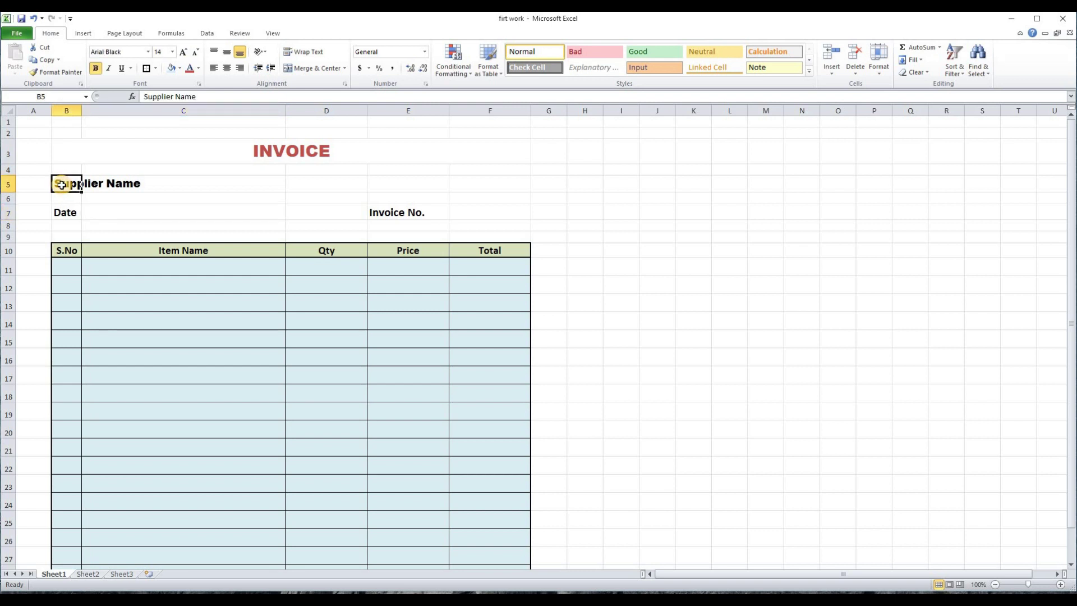
# Append ":-" to the Supplier Name label in B5.
pyautogui.click(199, 96)
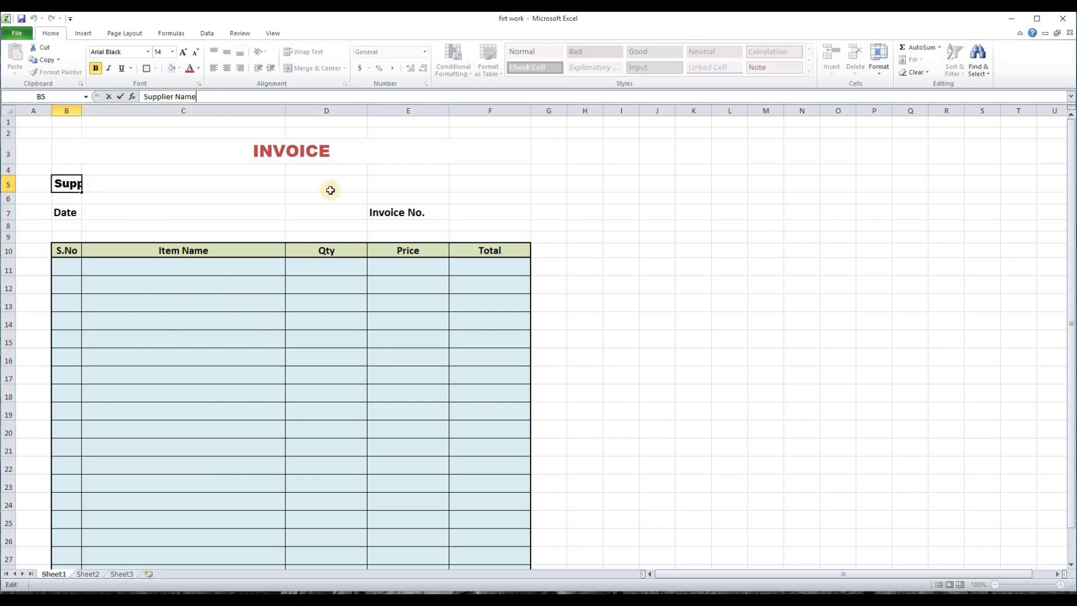
pyautogui.write(':')
pyautogui.press('Return')
pyautogui.press('Down')
pyautogui.press('Down')
pyautogui.press('Right')
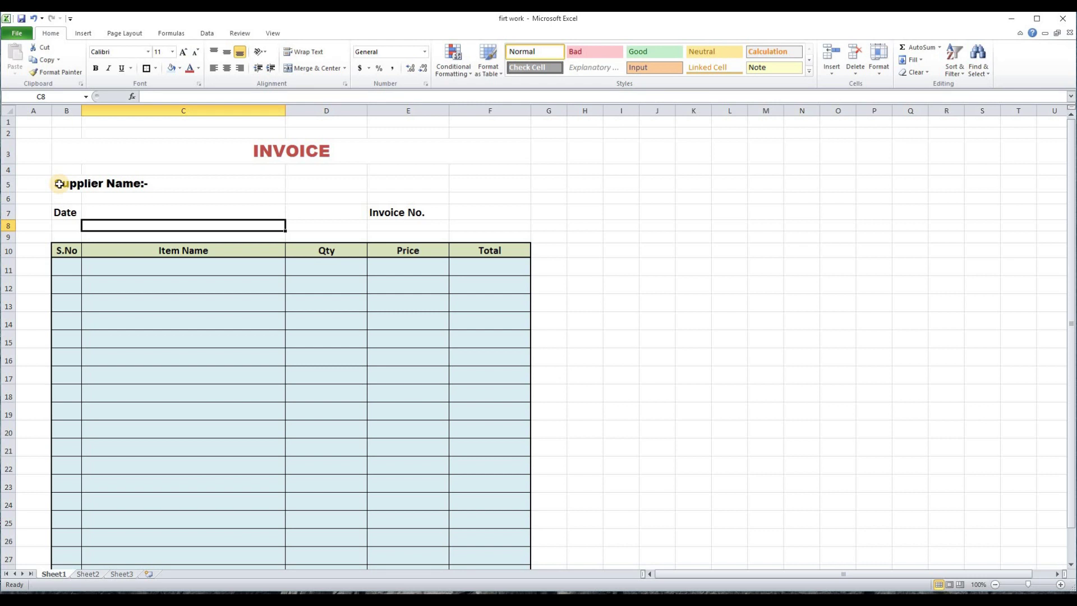
pyautogui.doubleClick(59, 183)
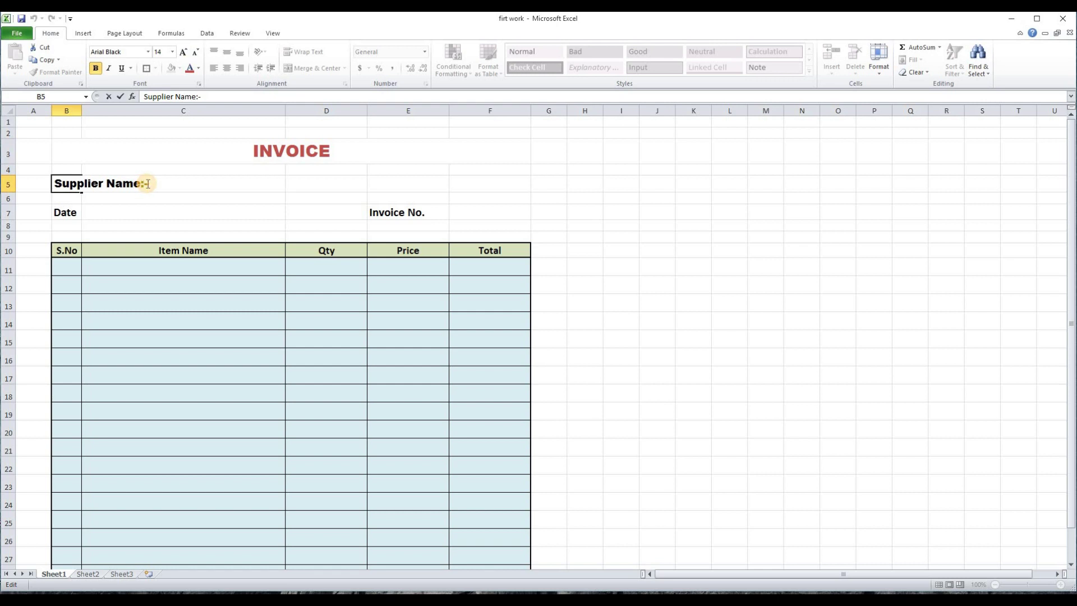
pyautogui.press('BackSpace')
pyautogui.press('BackSpace')
pyautogui.press('BackSpace')
pyautogui.press('BackSpace')
pyautogui.write('ame')
pyautogui.click(138, 211)
# Extend the Supplier Name label in B5 with a fill-in line of 19 underscores after ":-".
pyautogui.click(60, 184)
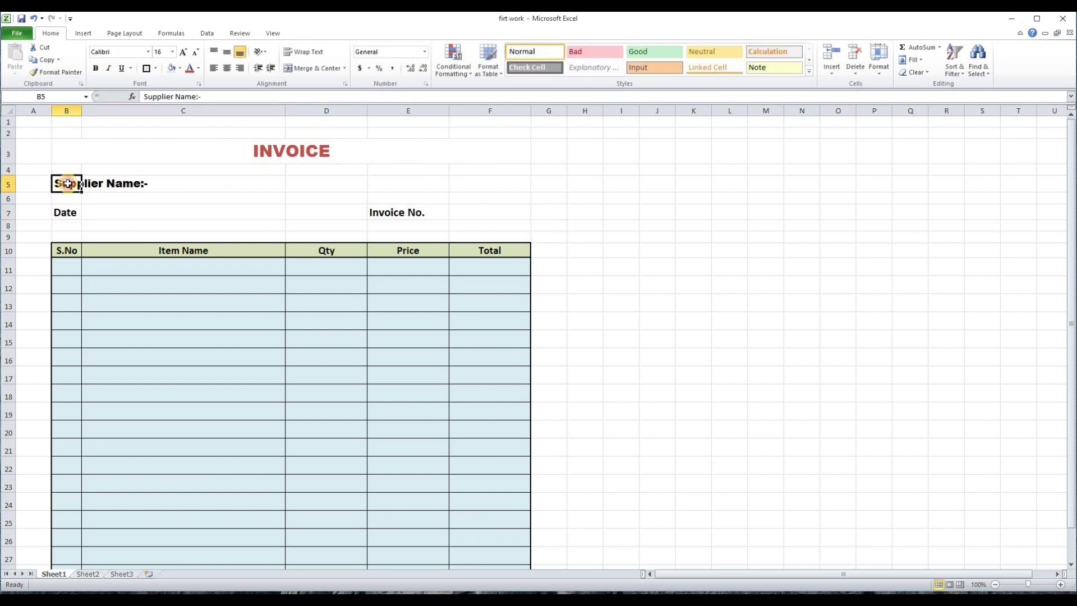
pyautogui.click(212, 97)
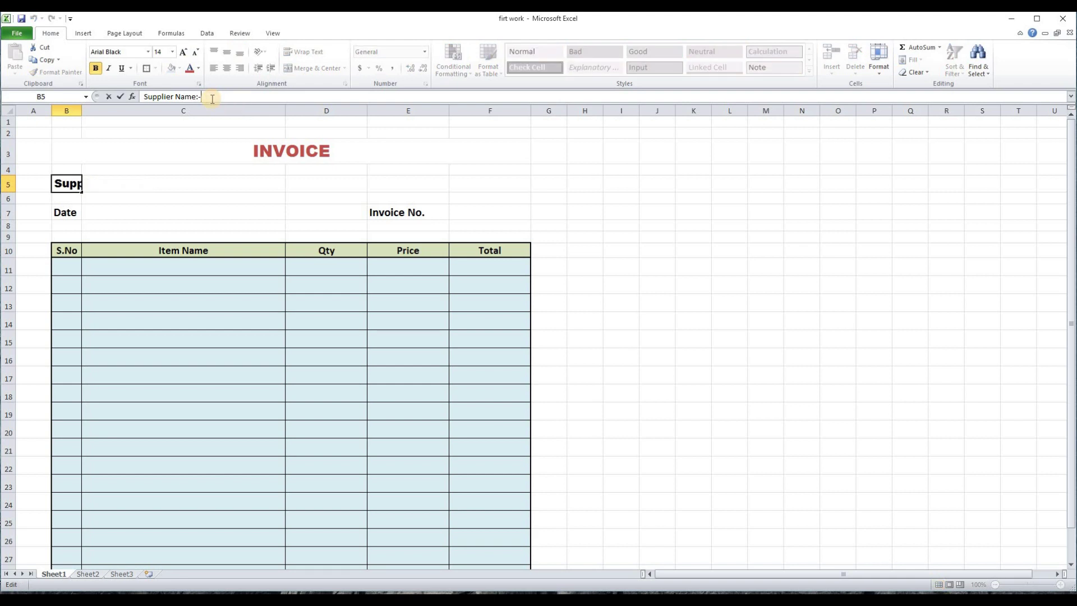
pyautogui.write('___________________')
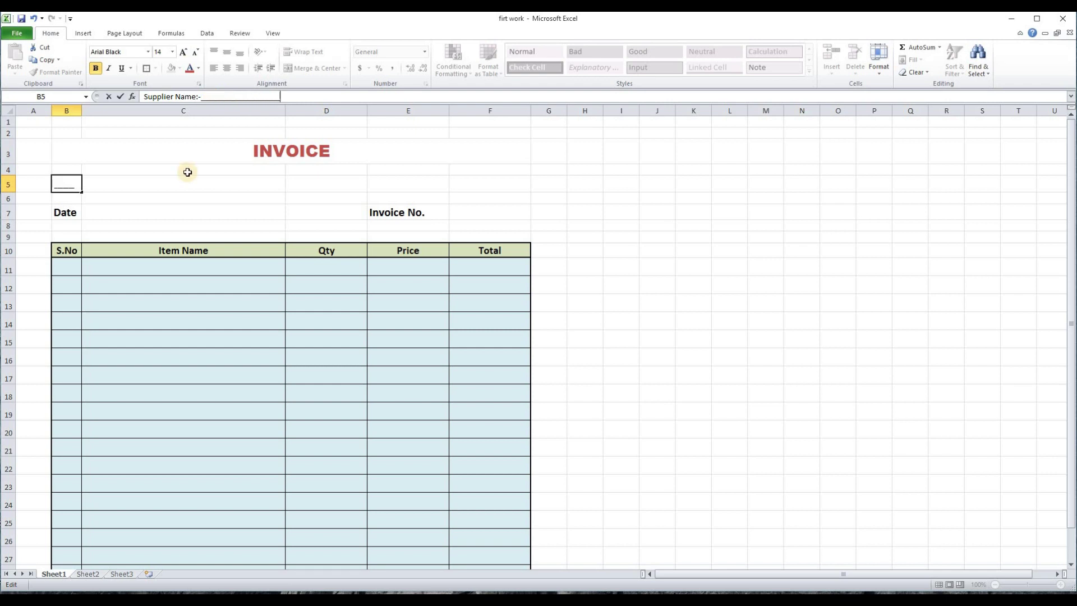
pyautogui.click(185, 208)
# Add ":-" and an underscore fill-in line to the Date label in B7 and to E7, changing its label to "Invoice No".
pyautogui.click(66, 212)
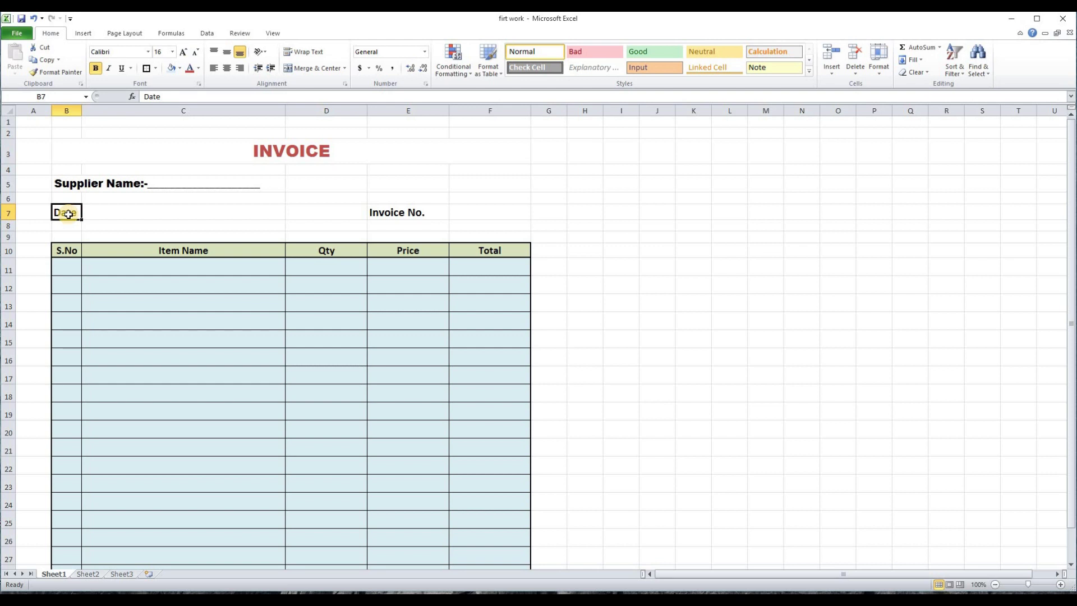
pyautogui.click(164, 96)
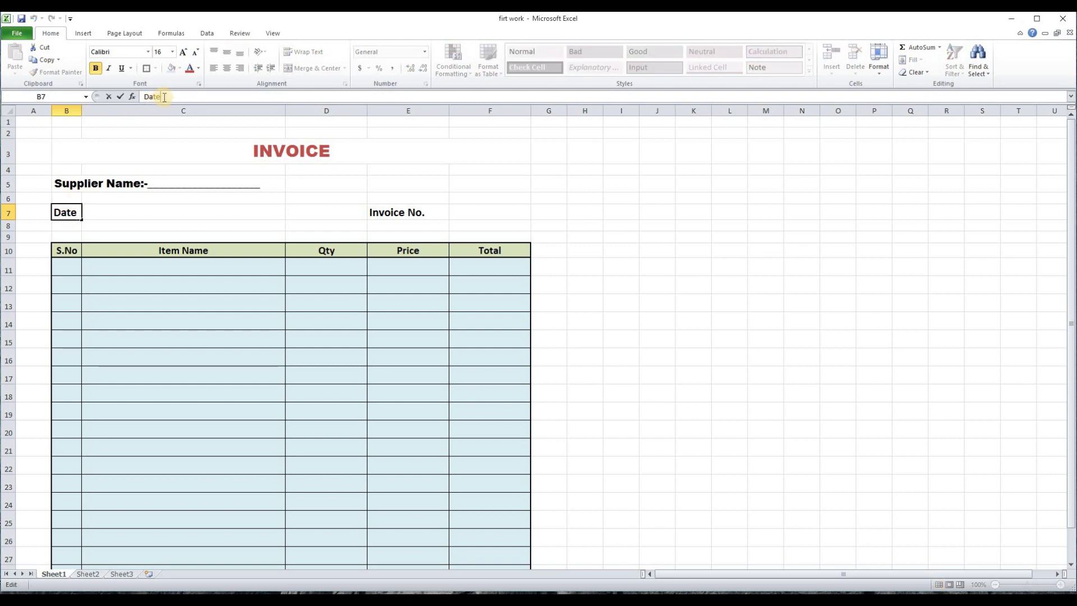
pyautogui.write('-_______________________')
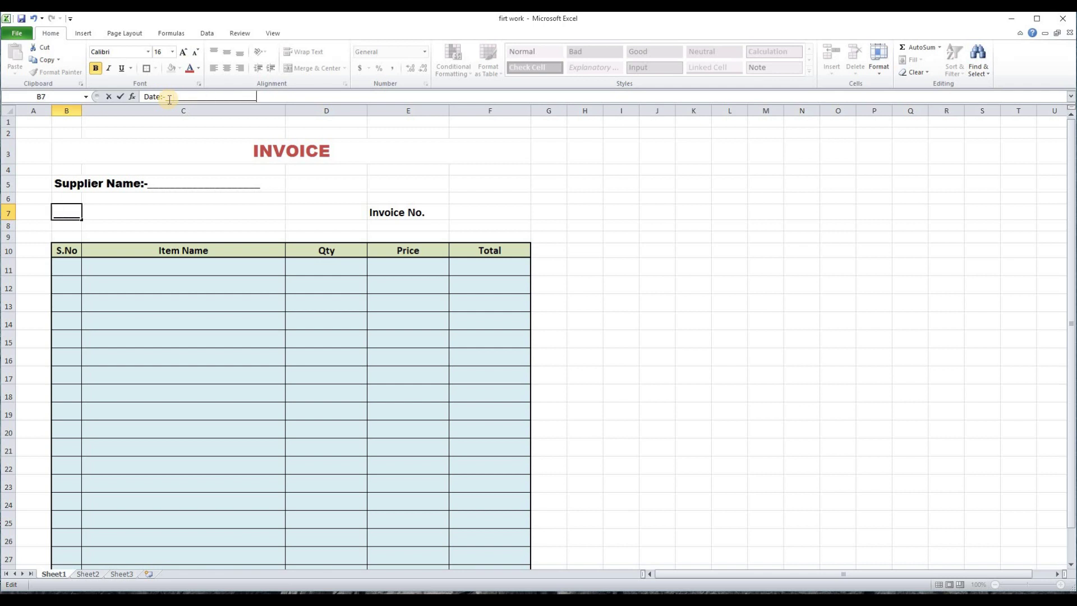
pyautogui.press('Return')
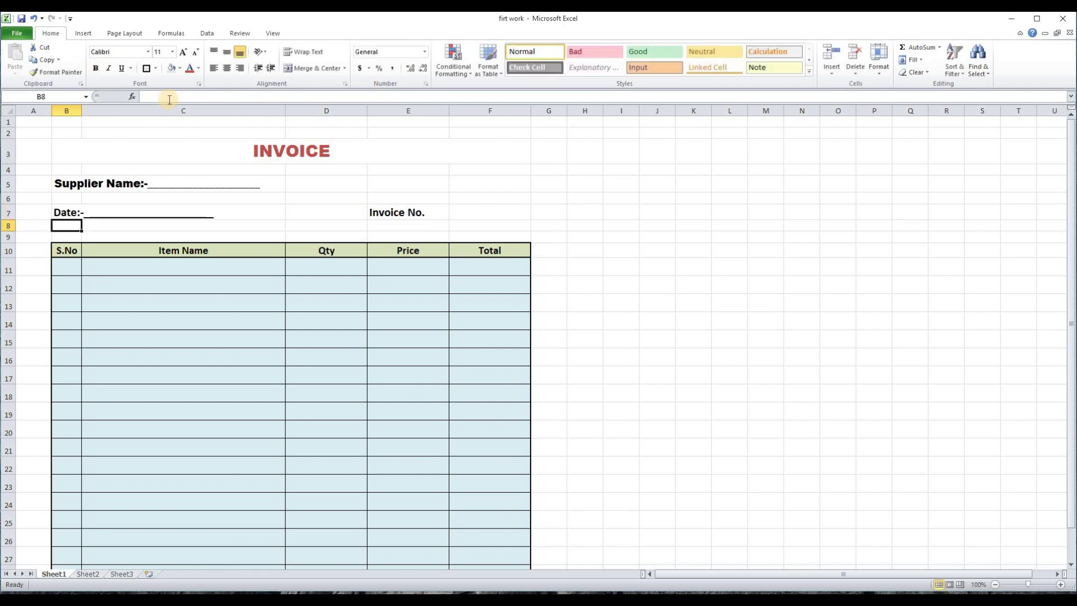
pyautogui.click(420, 212)
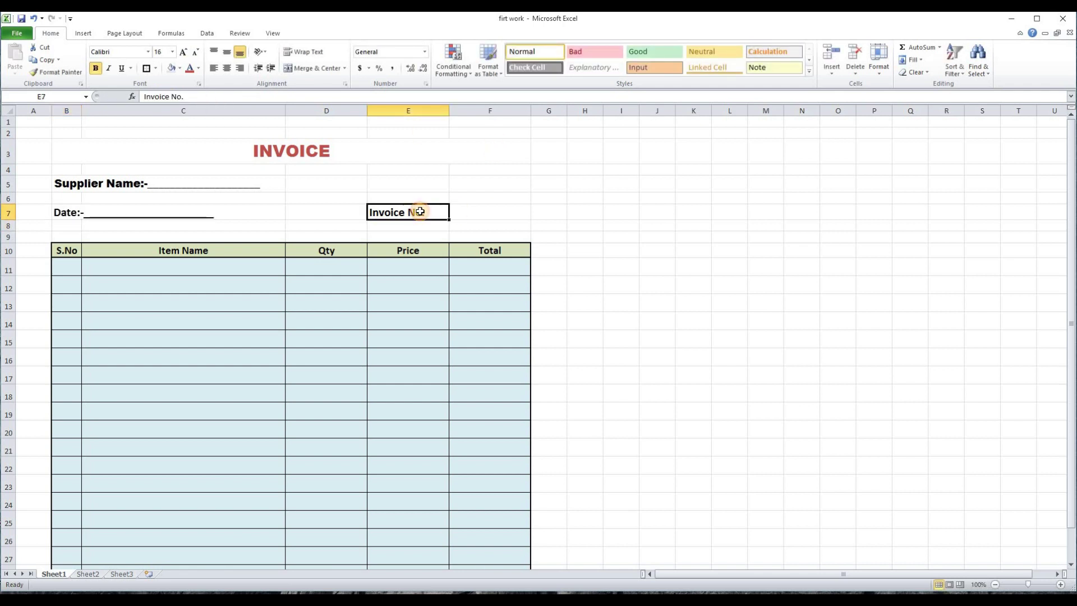
pyautogui.click(202, 98)
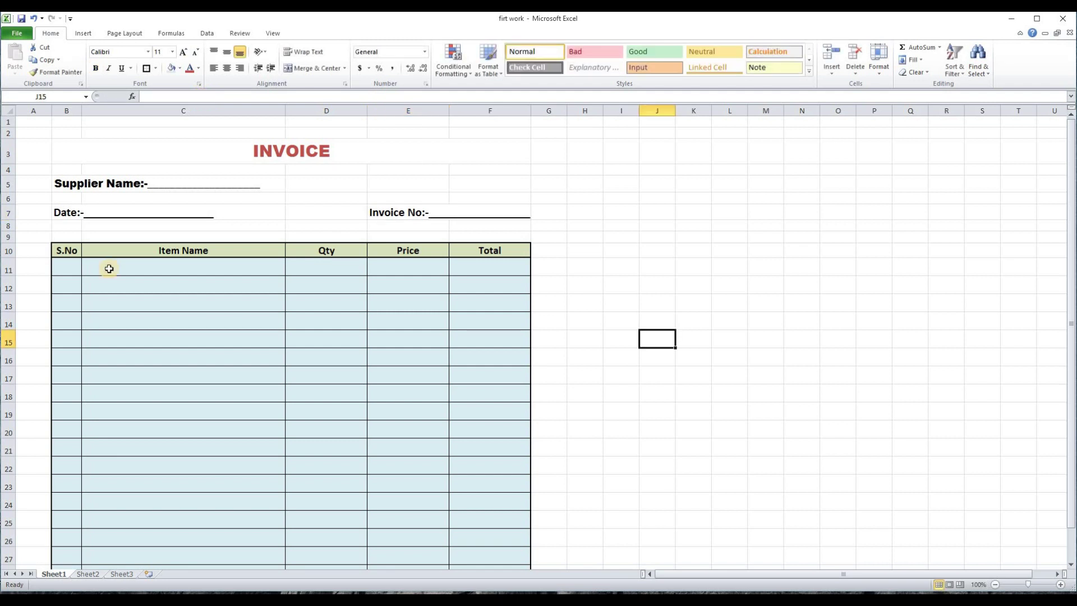
# Fill the Item Name column from C11 to C16 with Lepto Tea, Lemoman Max, Head & Shoulder, Register, Juices and Stationary.
pyautogui.click(109, 268)
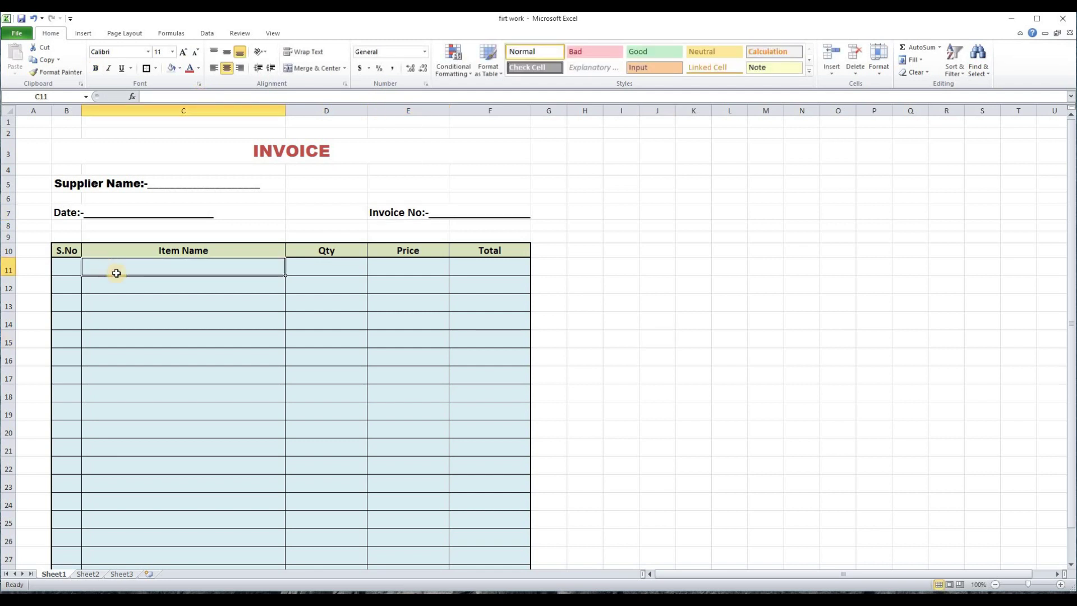
pyautogui.write('Lepto Tea')
pyautogui.press('Return')
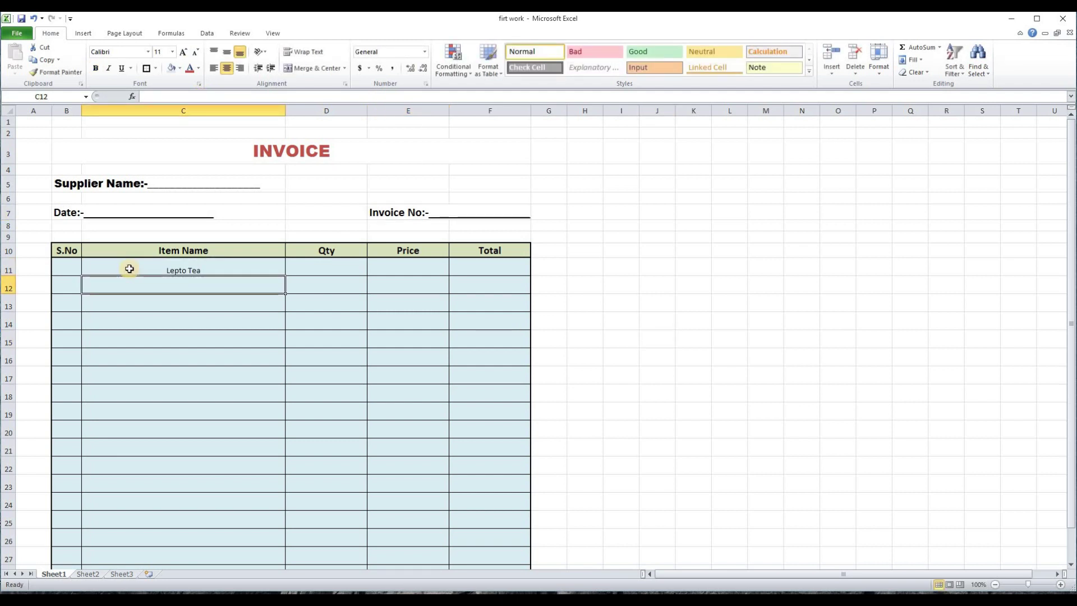
pyautogui.write('Lemoman Max')
pyautogui.press('Return')
pyautogui.write('Head & Shoulder')
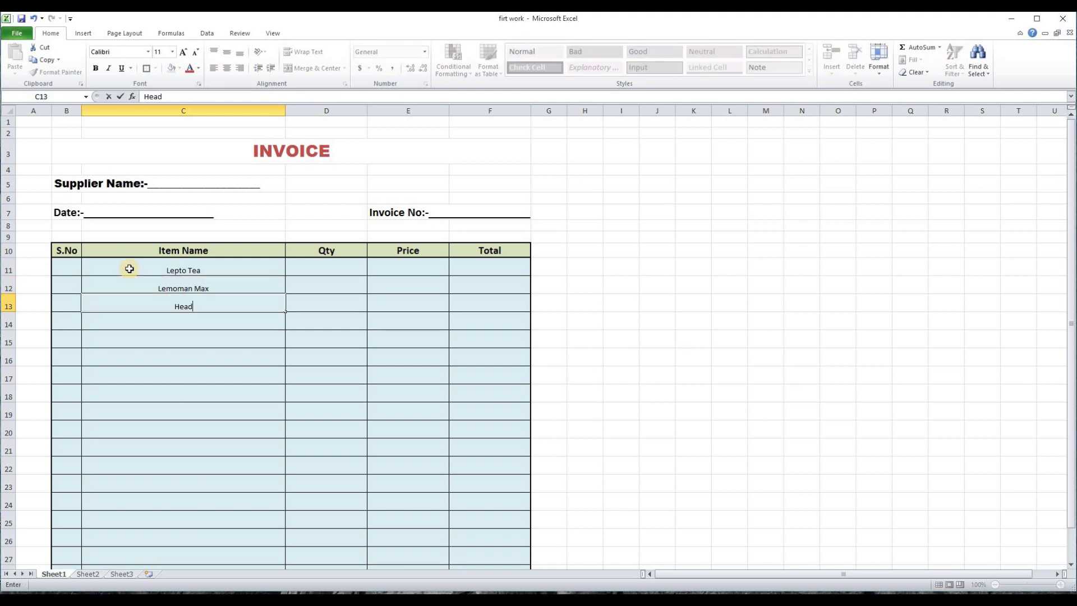
pyautogui.press('Return')
pyautogui.write('Register')
pyautogui.press('Return')
pyautogui.write('Juices Stationary')
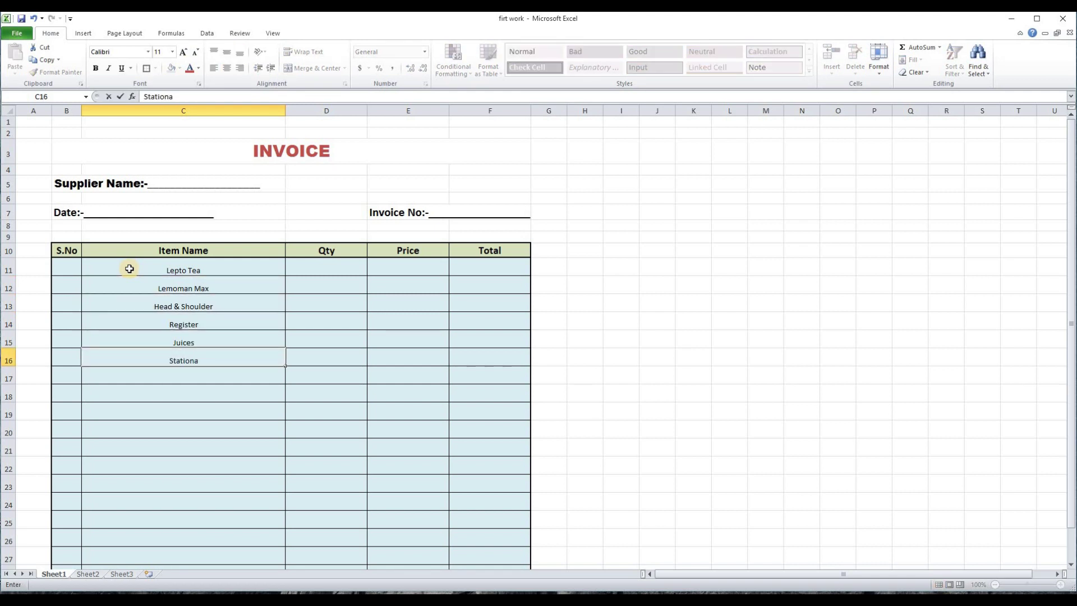
pyautogui.press('Return')
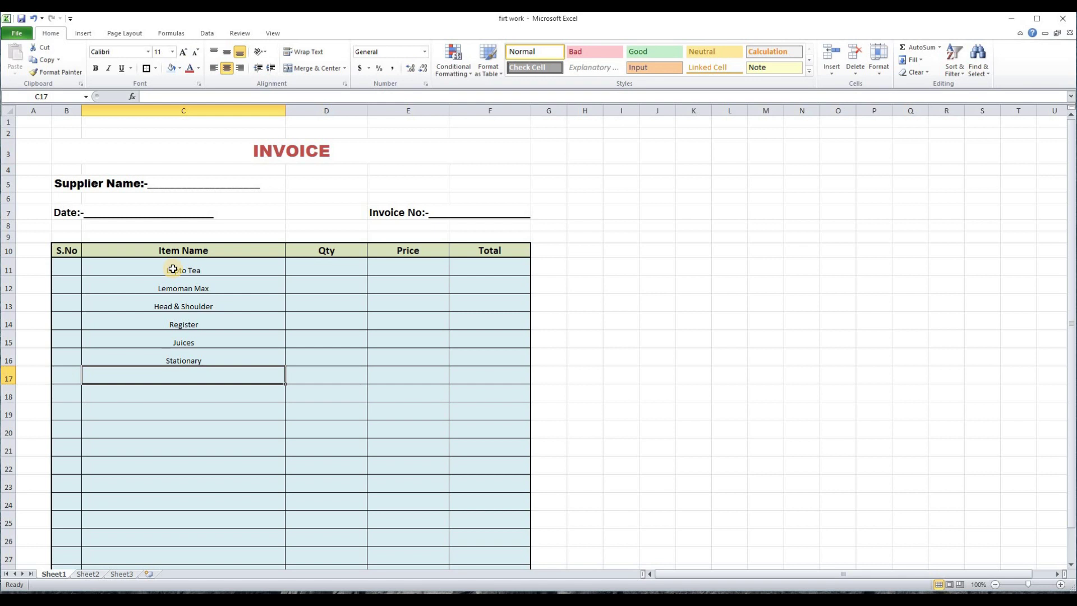
# Left-align the Item Name cells from C11 to C28.
pyautogui.moveTo(113, 267); pyautogui.dragTo(116, 359)
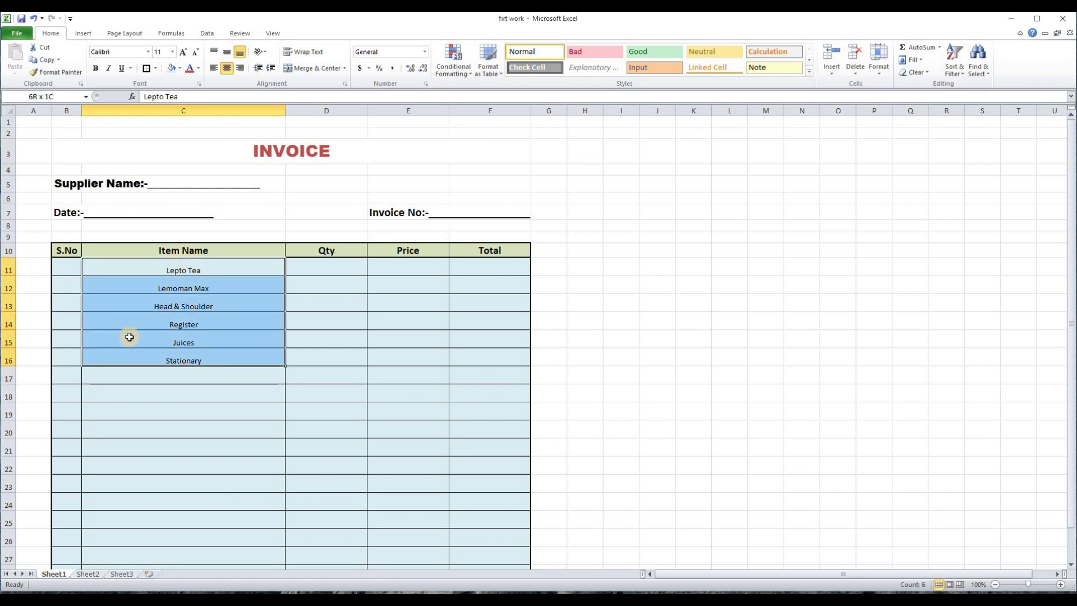
pyautogui.click(414, 322)
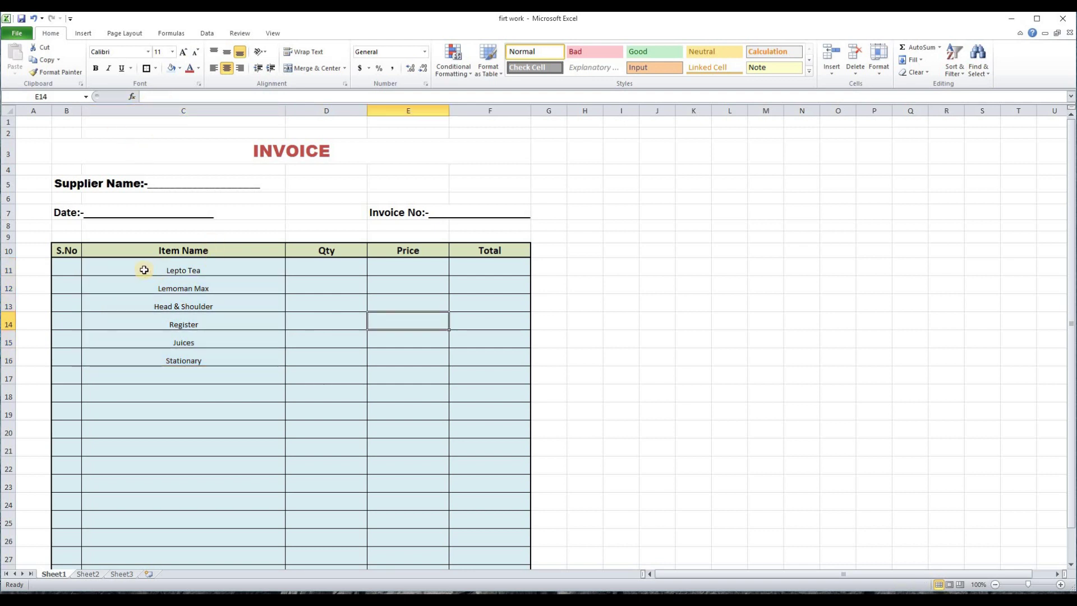
pyautogui.moveTo(106, 270)
pyautogui.mouseDown()
pyautogui.moveTo(120, 327)
pyautogui.moveTo(120, 270)
pyautogui.mouseUp()
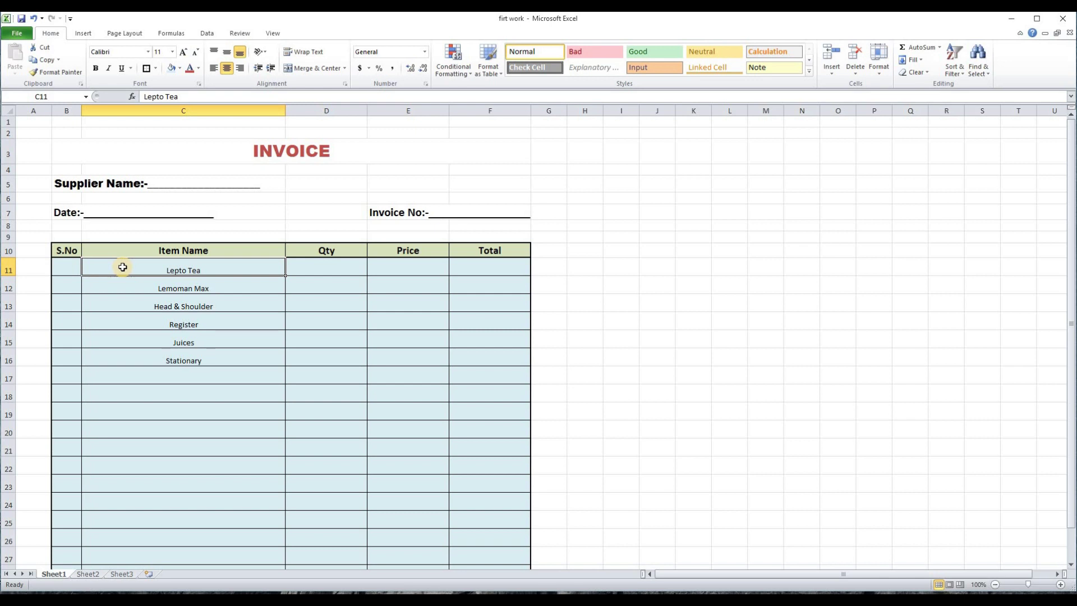
pyautogui.moveTo(122, 267); pyautogui.dragTo(163, 511)
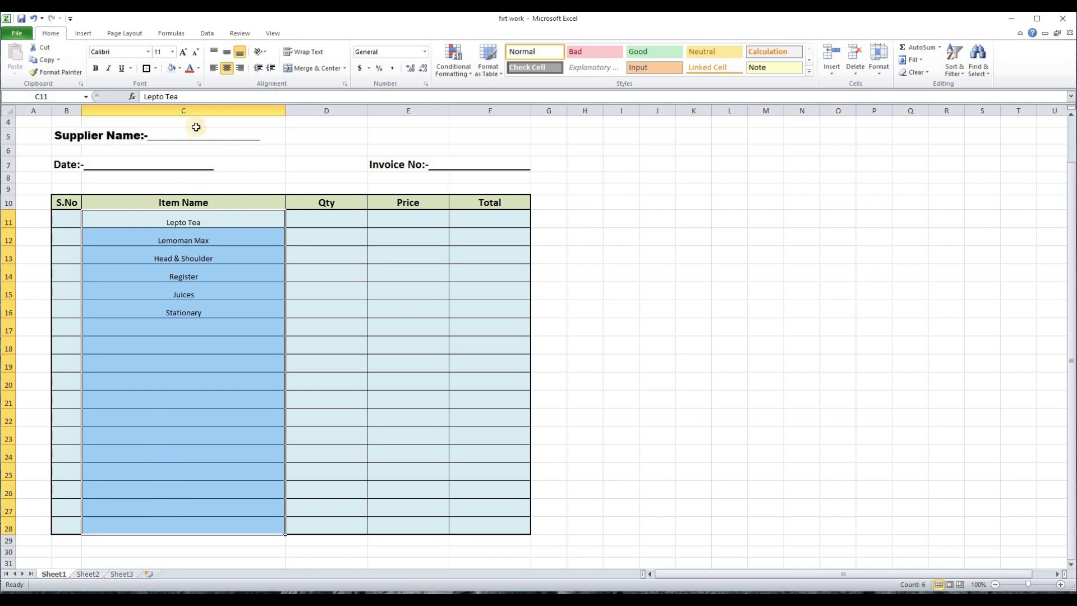
pyautogui.click(214, 68)
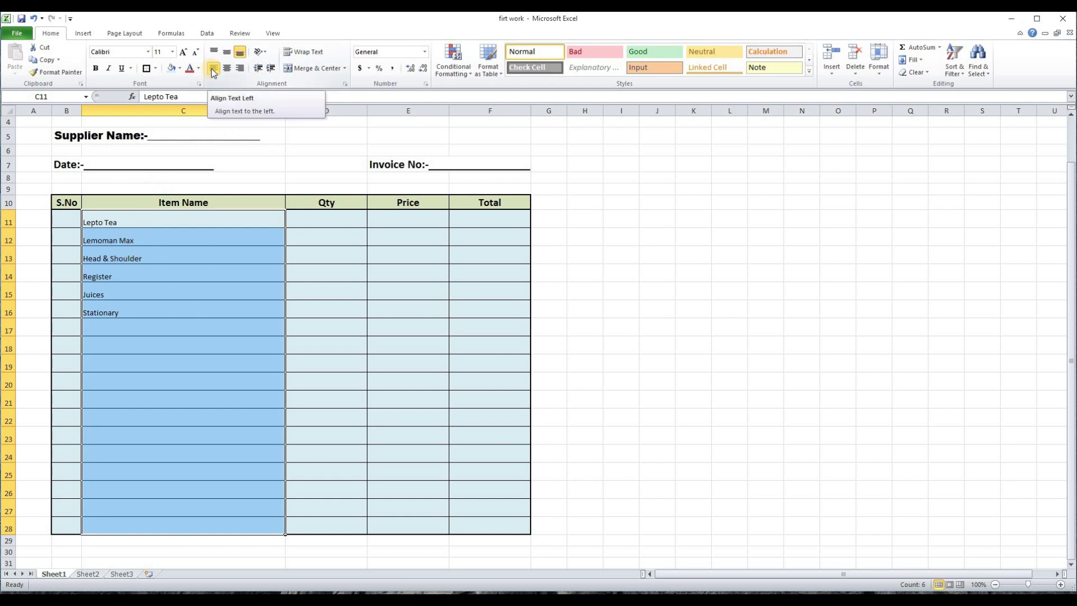
pyautogui.click(176, 257)
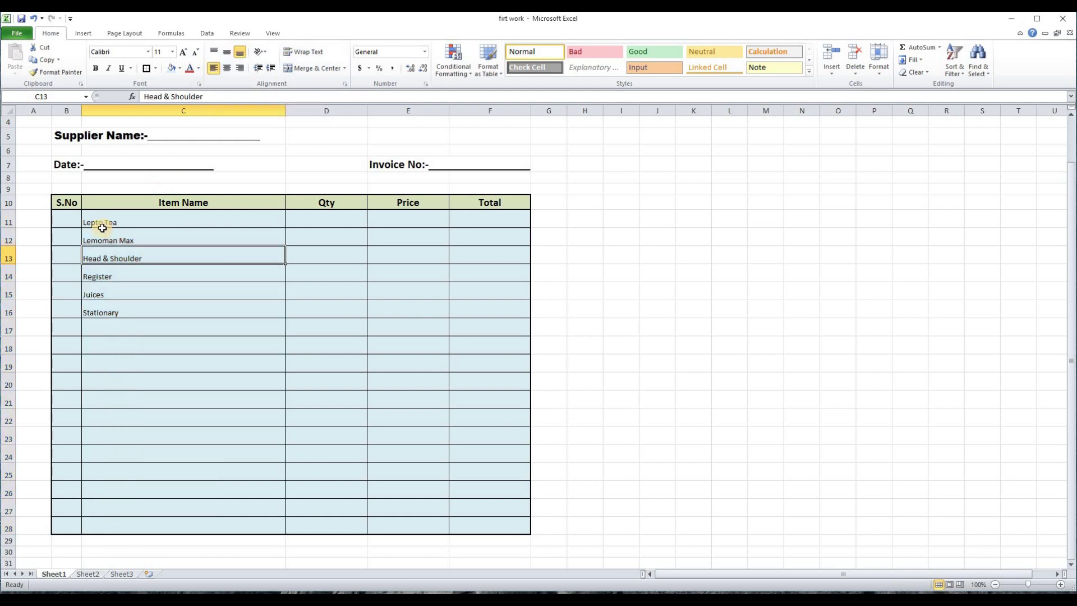
# Fill the Qty column from D11 to D16 with 2, 3, 1, 5, 3 and 7.
pyautogui.click(323, 221)
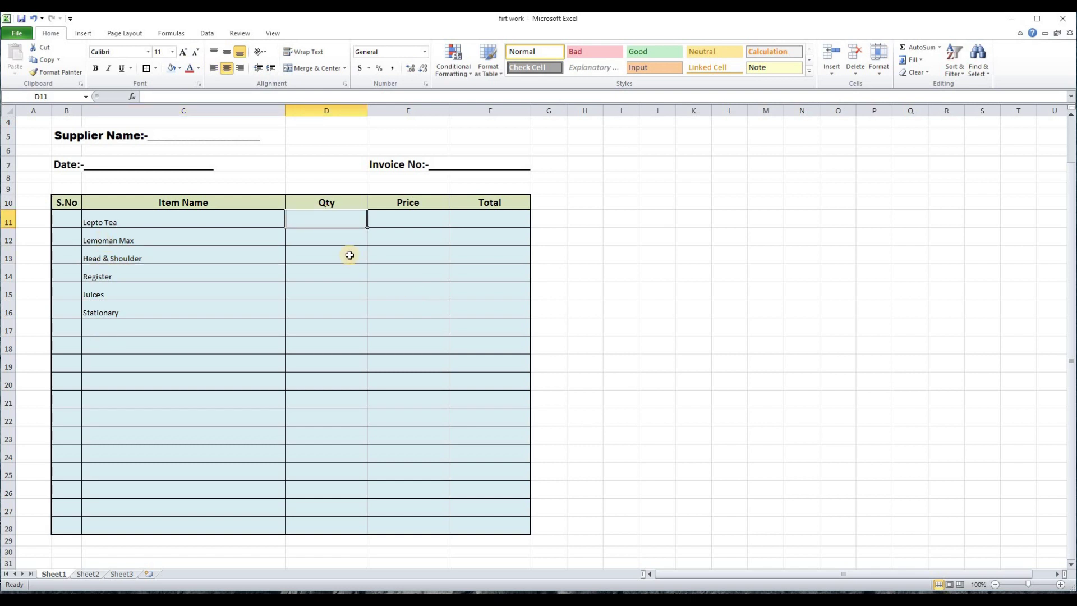
pyautogui.write('2')
pyautogui.click(326, 240)
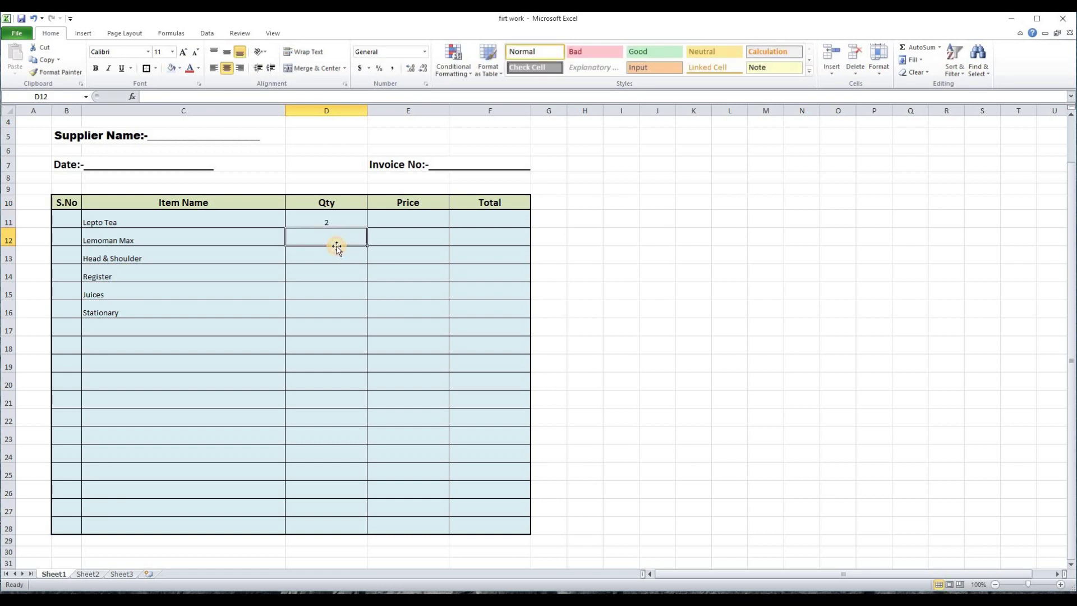
pyautogui.write('3')
pyautogui.click(333, 255)
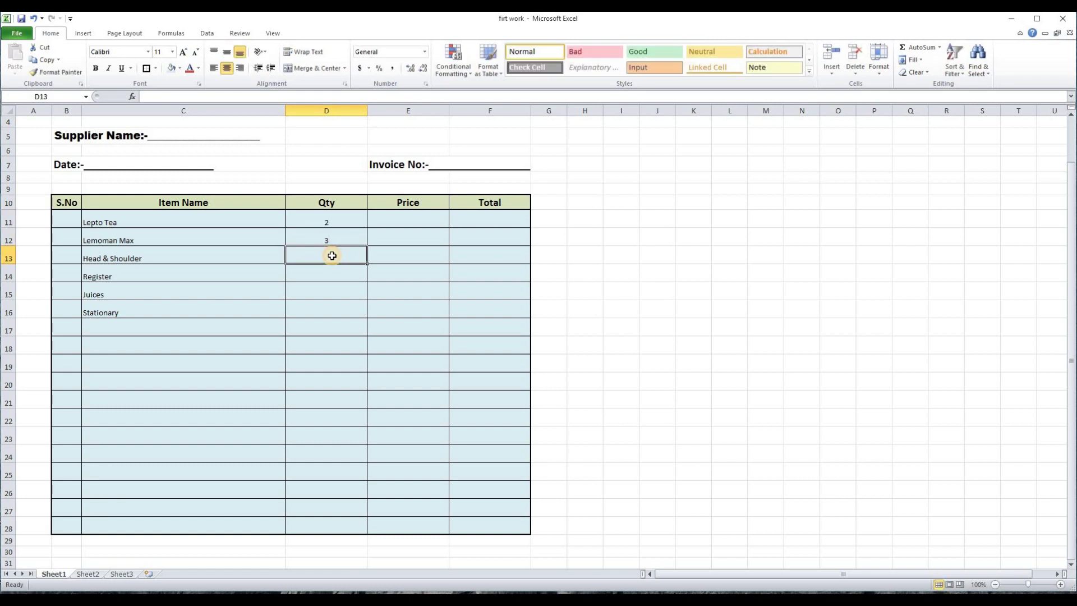
pyautogui.write('1')
pyautogui.click(332, 274)
pyautogui.write('5')
pyautogui.click(331, 288)
pyautogui.write('3')
pyautogui.click(332, 312)
pyautogui.write('7')
# Fill the Price column from E11 to E16 with 500, 34, 300, 45, 100 and 700.
pyautogui.click(404, 219)
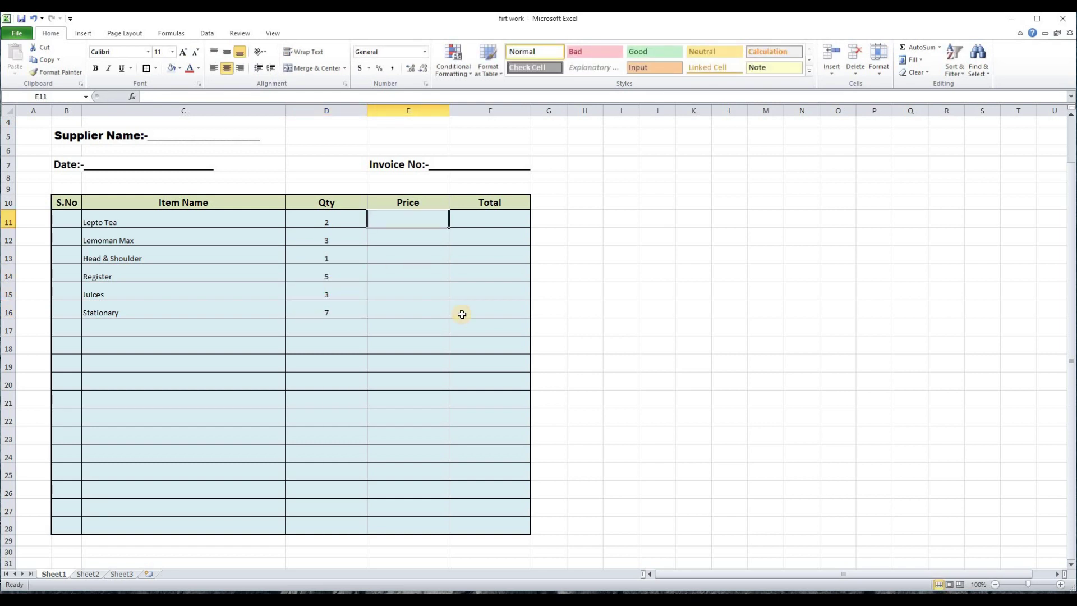
pyautogui.write('500 34 300 45 100 700')
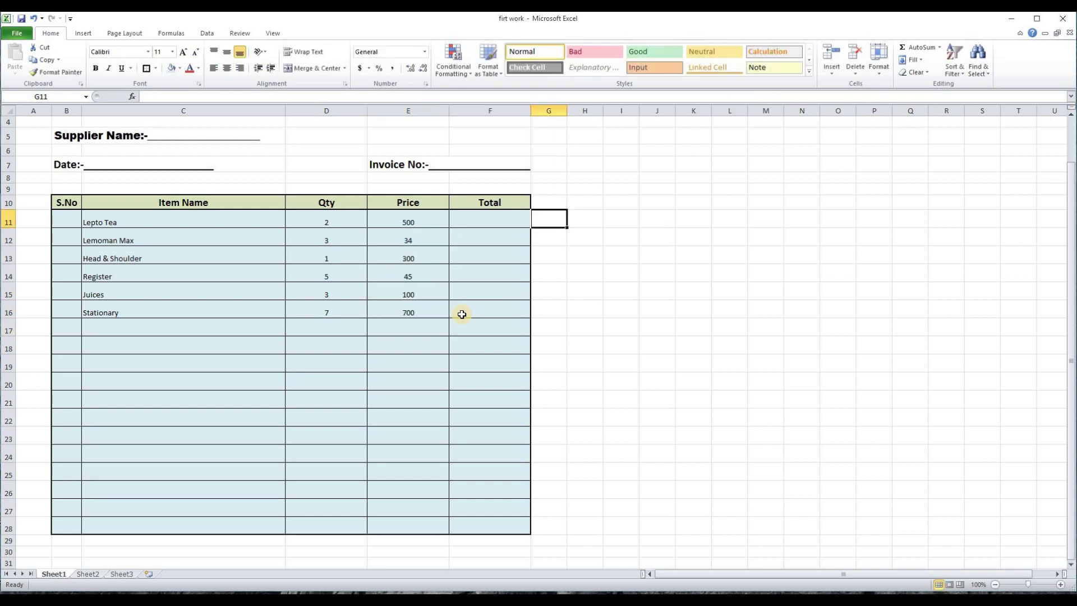
pyautogui.click(631, 342)
# Enter the formula =D11*E11 in F11 to multiply the first item's quantity by its price.
pyautogui.click(500, 219)
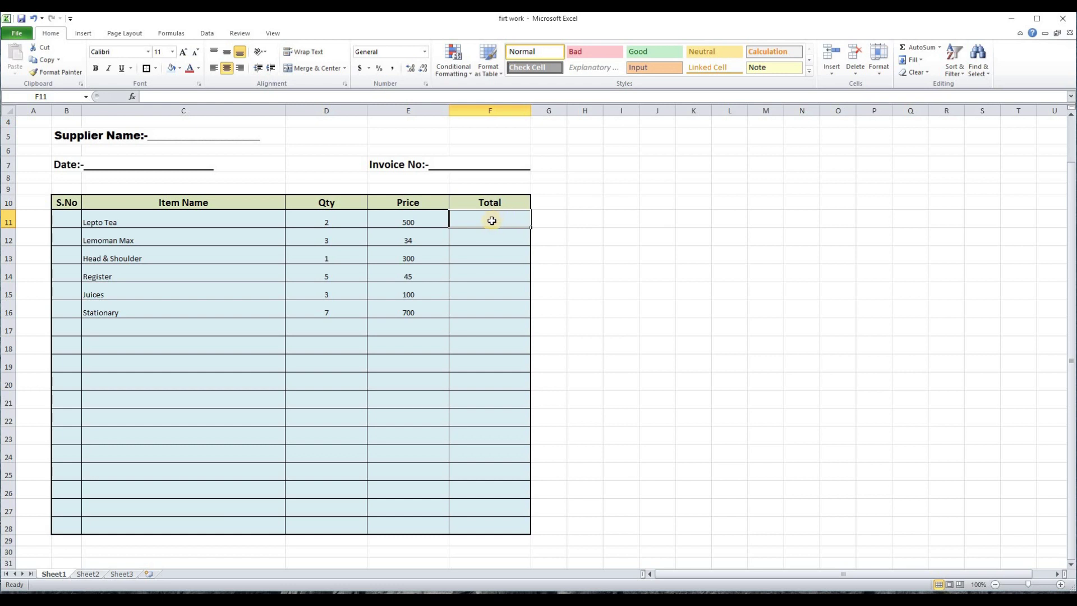
pyautogui.click(570, 293)
pyautogui.click(488, 221)
pyautogui.write('=')
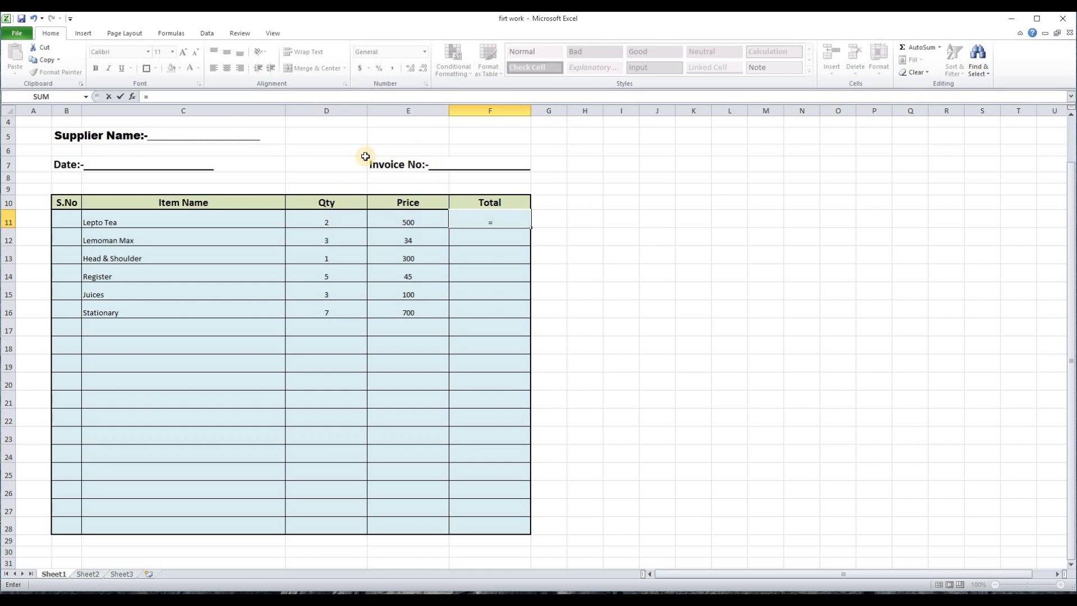
pyautogui.click(329, 223)
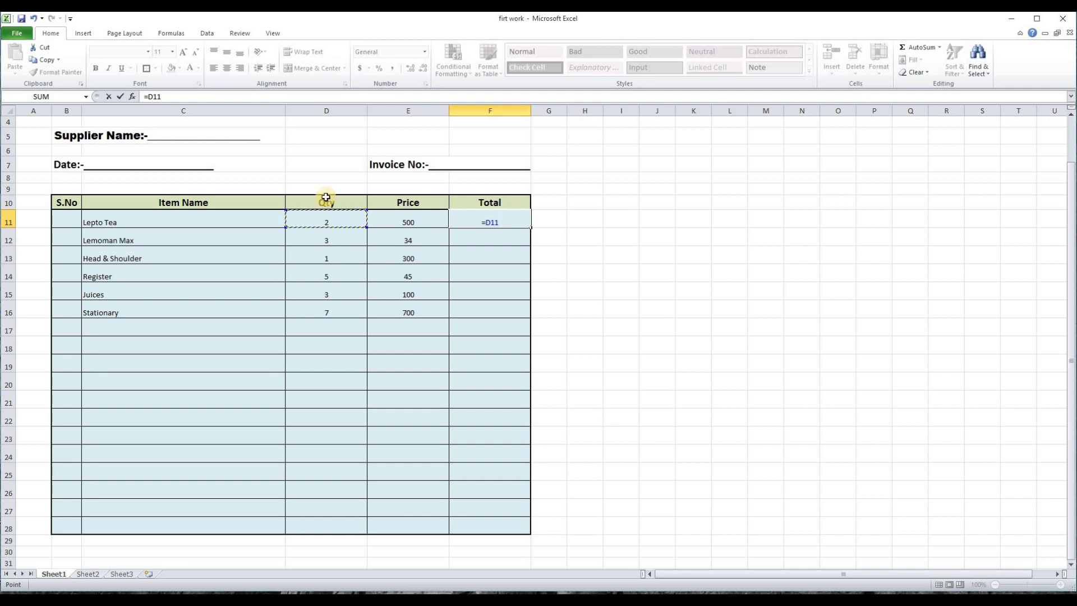
pyautogui.write('*')
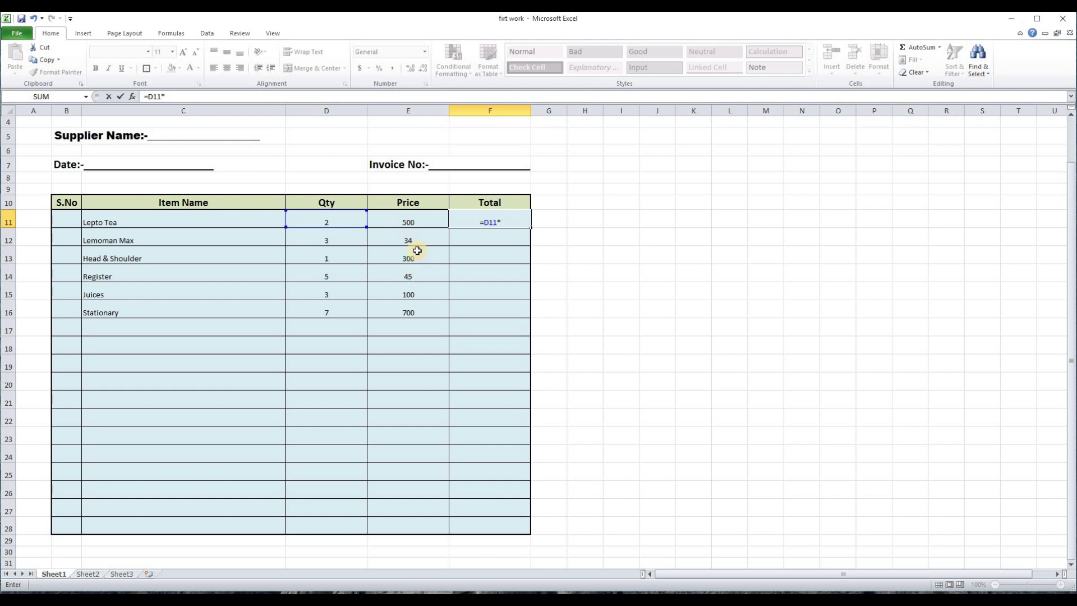
pyautogui.click(407, 222)
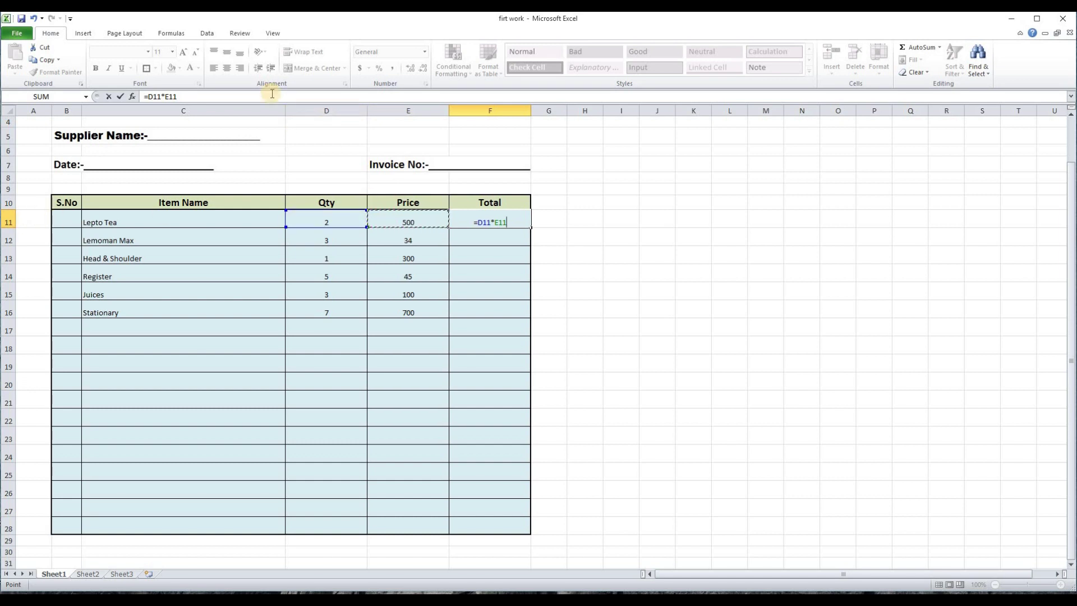
pyautogui.press('Return')
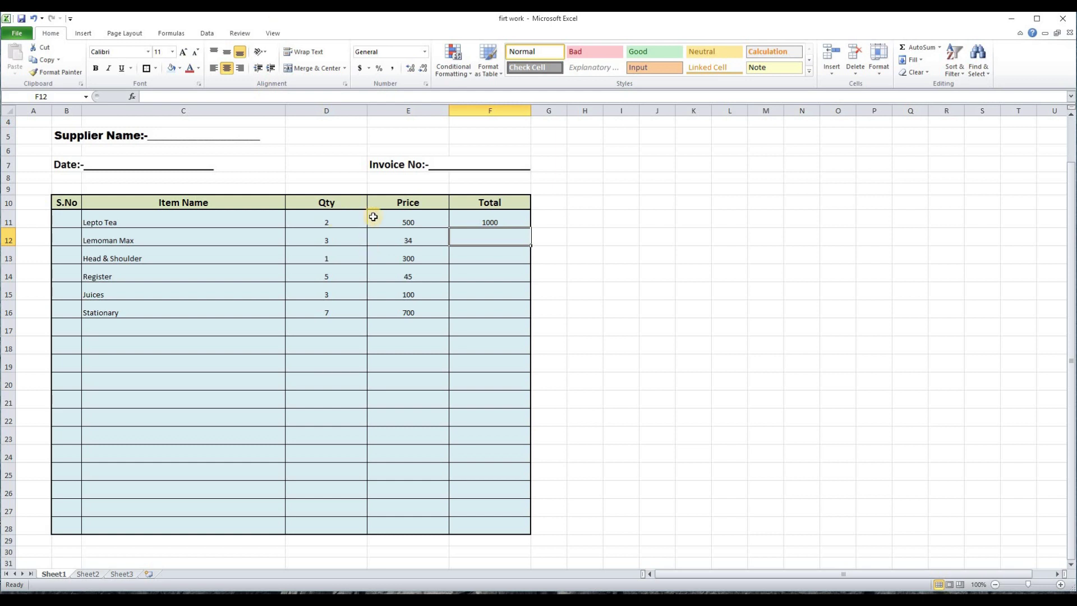
# Copy the Total formula from F11 down through F27.
pyautogui.click(503, 221)
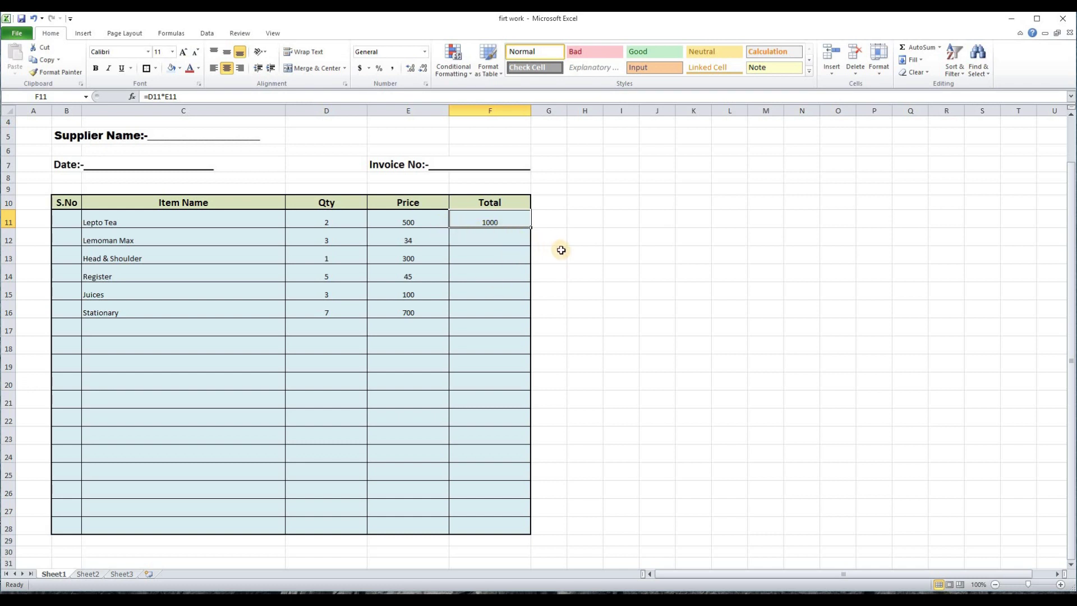
pyautogui.click(549, 236)
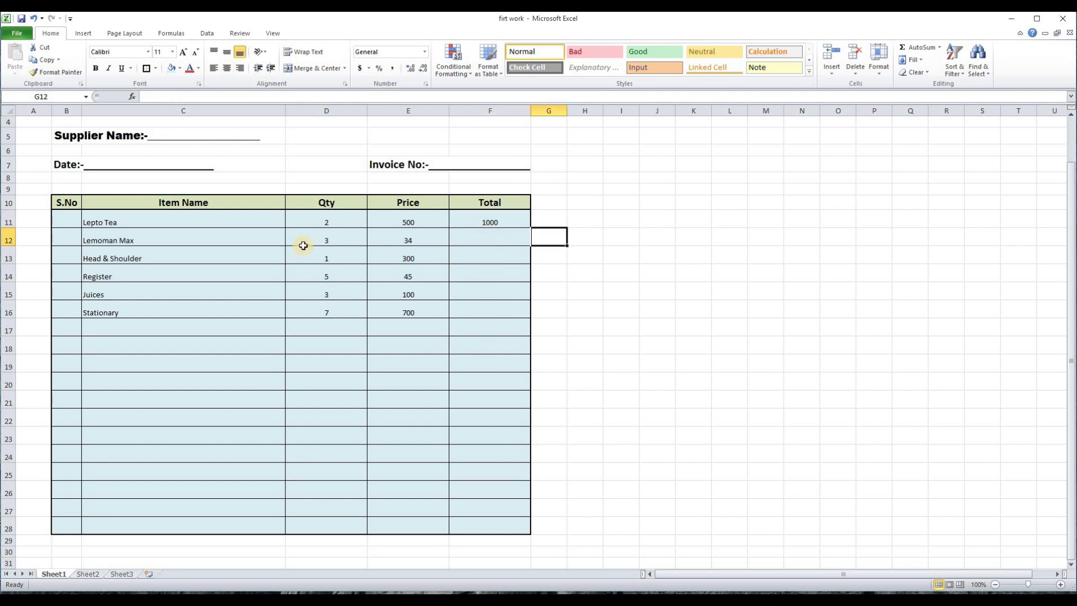
pyautogui.click(621, 325)
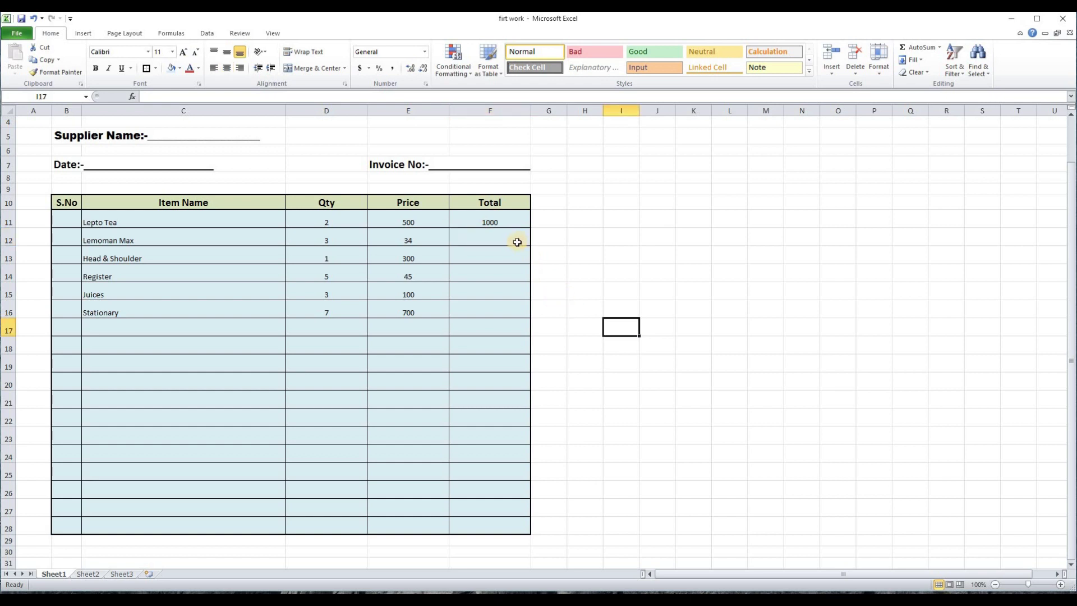
pyautogui.click(492, 220)
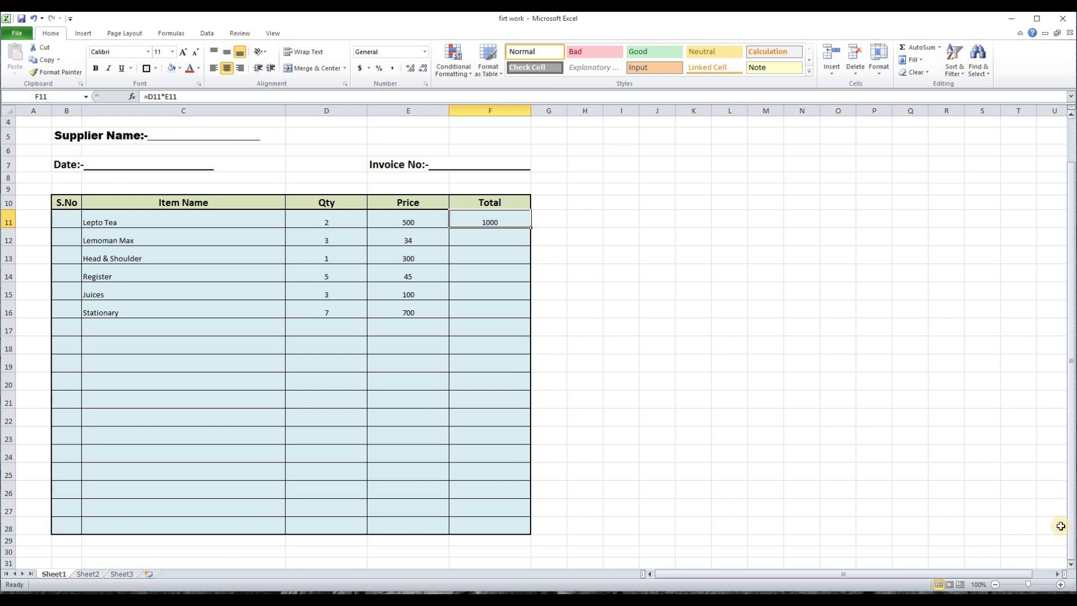
pyautogui.click(1060, 584)
pyautogui.click(1060, 584)
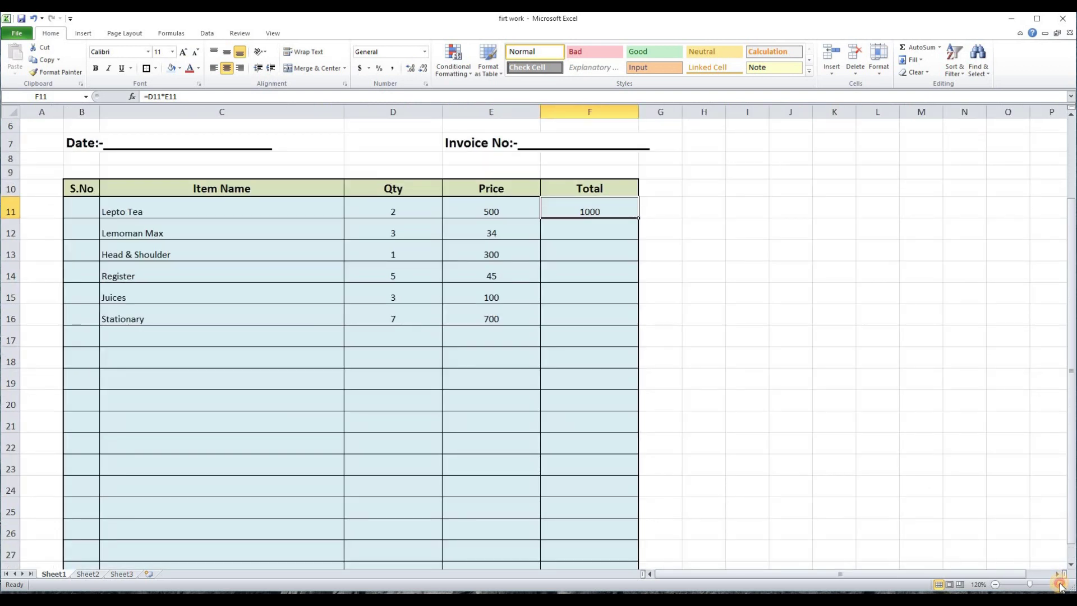
pyautogui.click(1060, 585)
pyautogui.click(1060, 585)
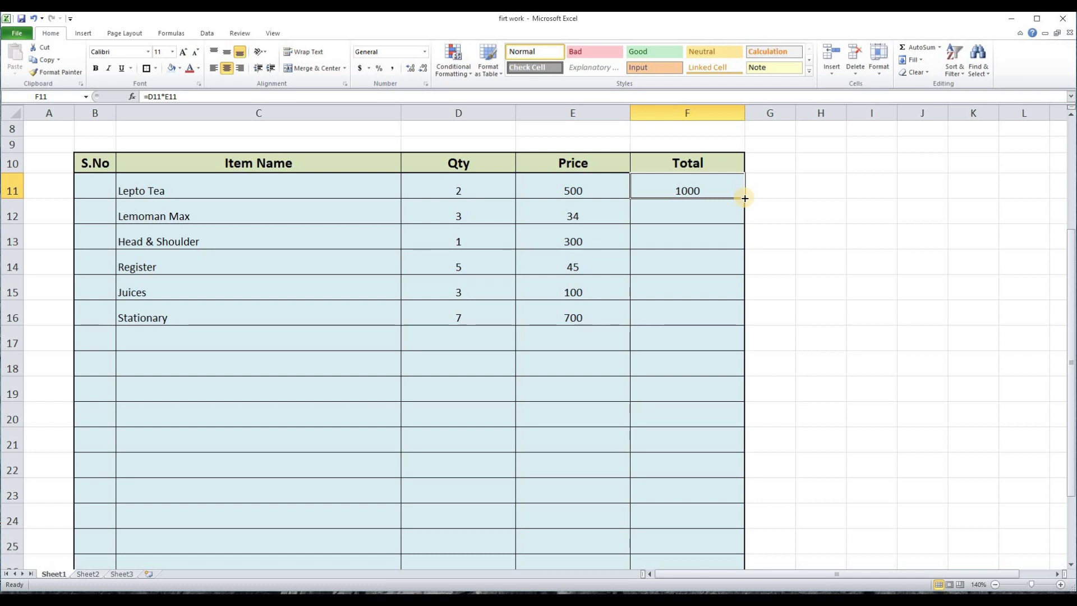
pyautogui.moveTo(745, 199); pyautogui.dragTo(740, 525)
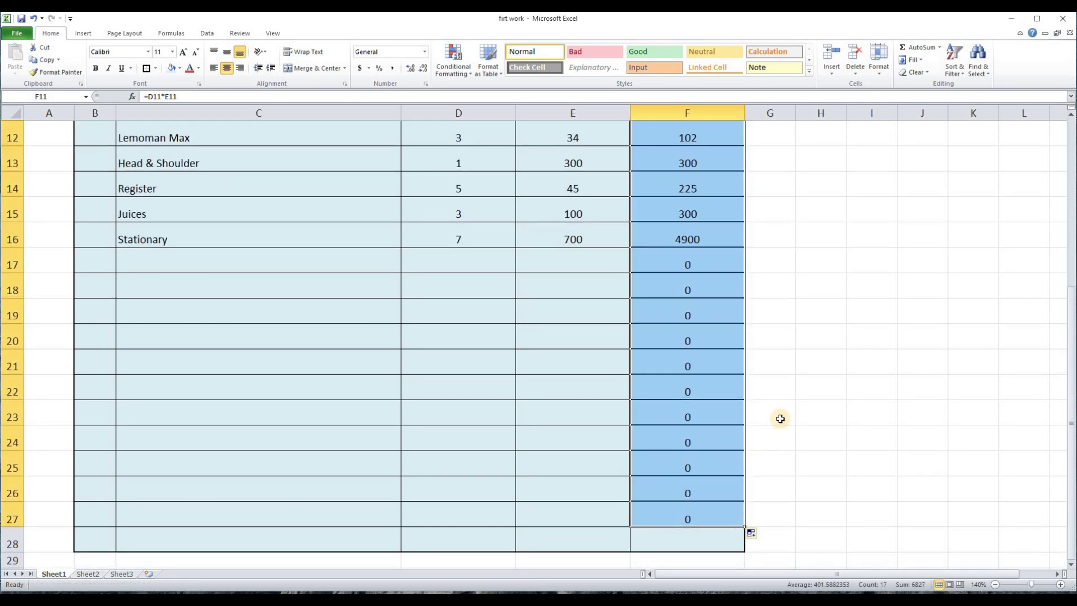
pyautogui.scroll(3, 788, 397)
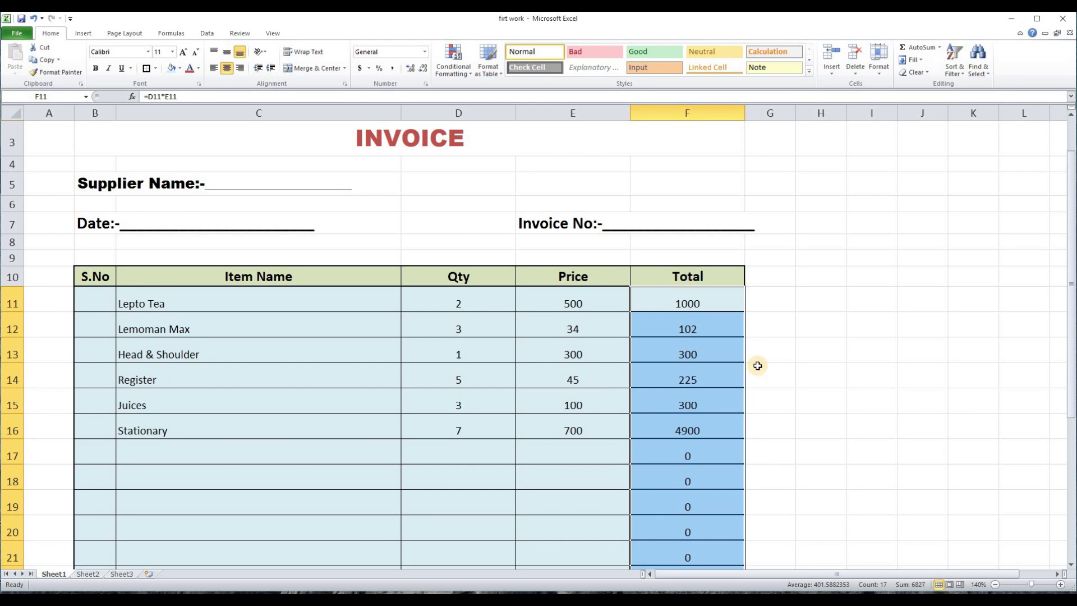
pyautogui.click(784, 368)
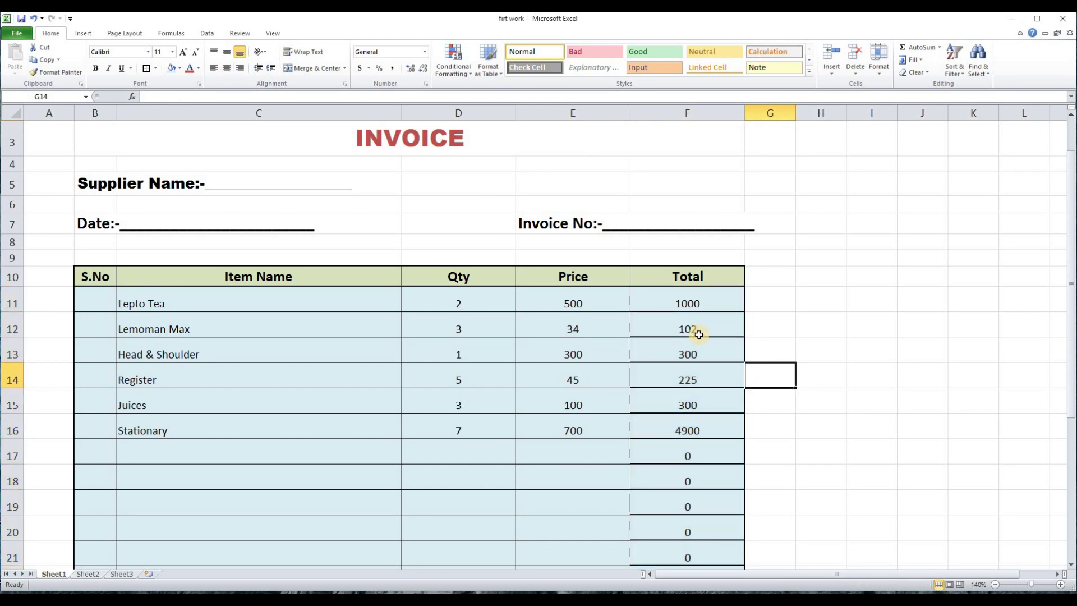
# Examine the copied totals by comparing Qty, Price and Total in row 12 and inspecting the formula in F13.
pyautogui.scroll(-2, 697, 325)
pyautogui.scroll(1, 673, 289)
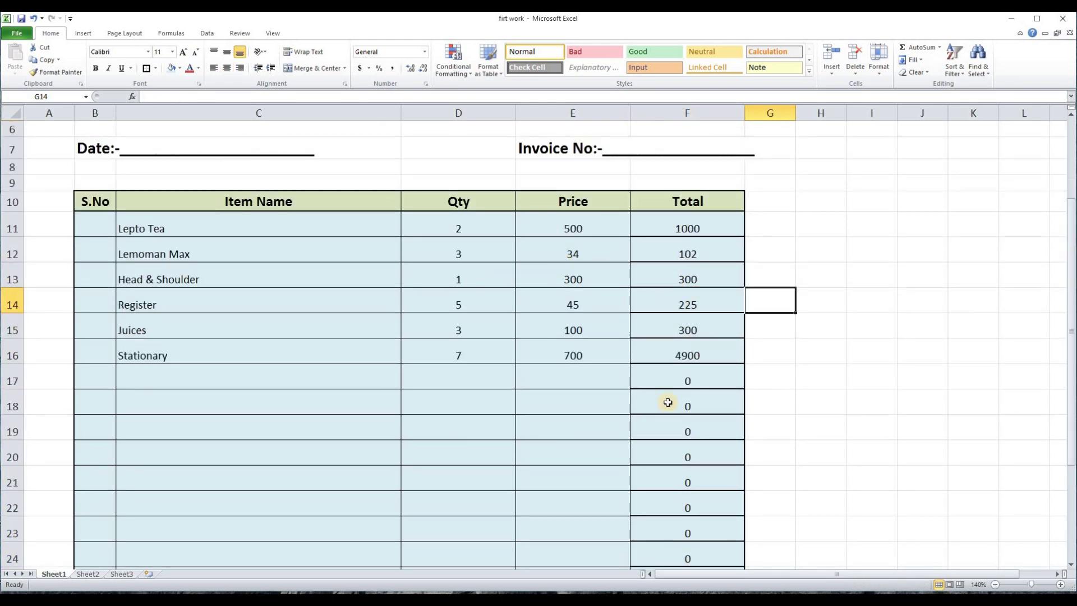
pyautogui.click(458, 253)
pyautogui.click(542, 256)
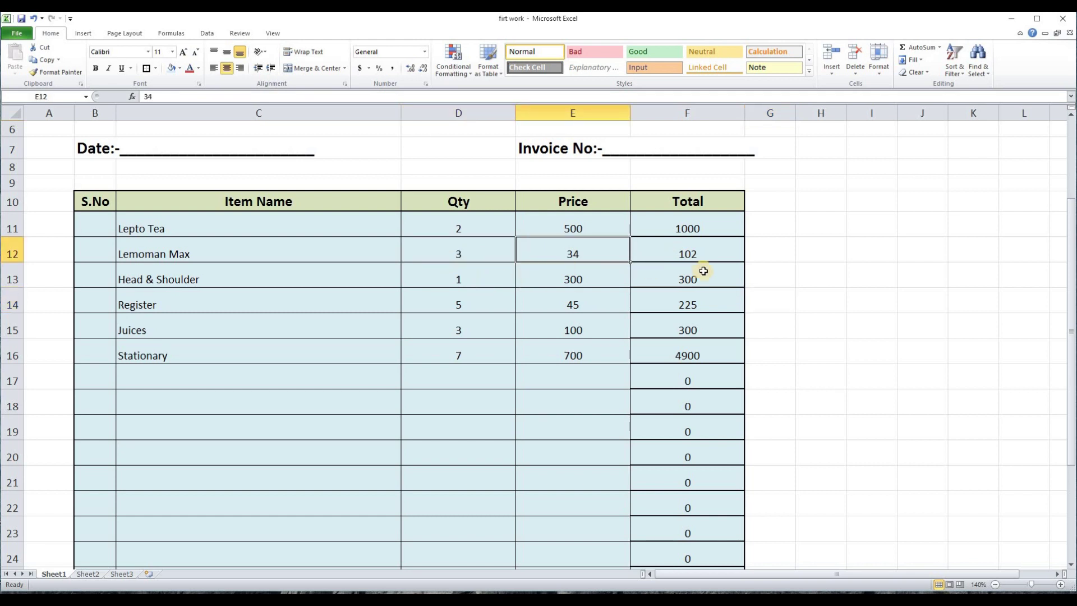
pyautogui.click(695, 248)
pyautogui.click(831, 379)
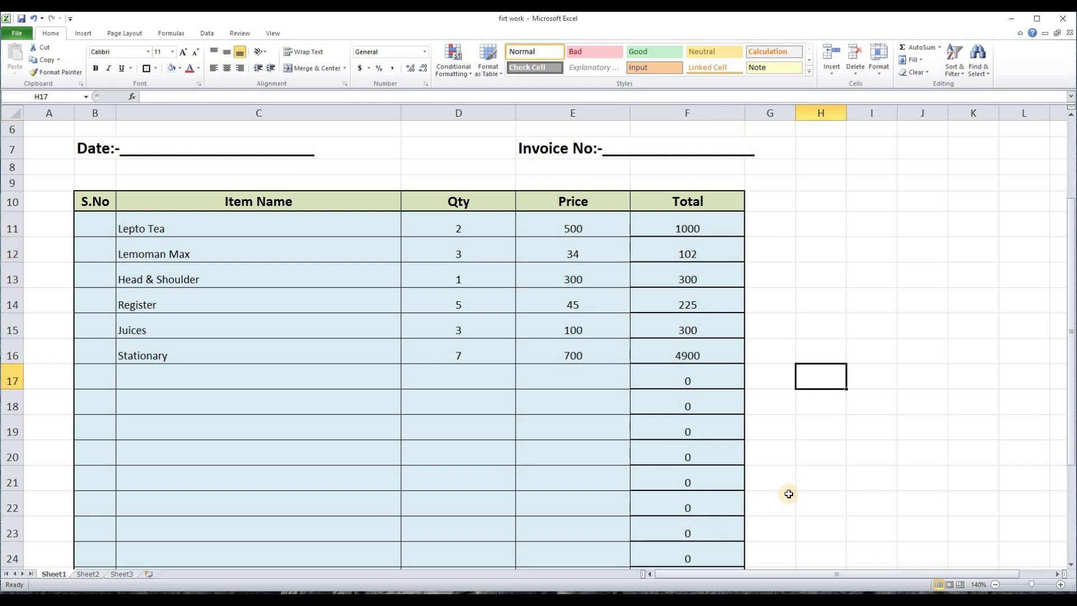
pyautogui.click(819, 298)
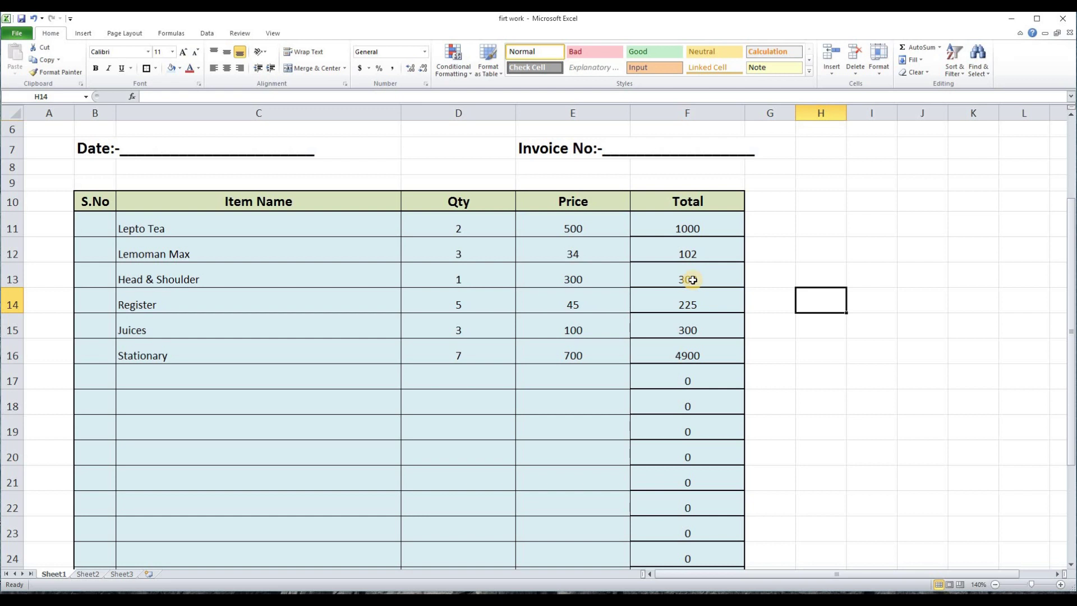
pyautogui.doubleClick(693, 280)
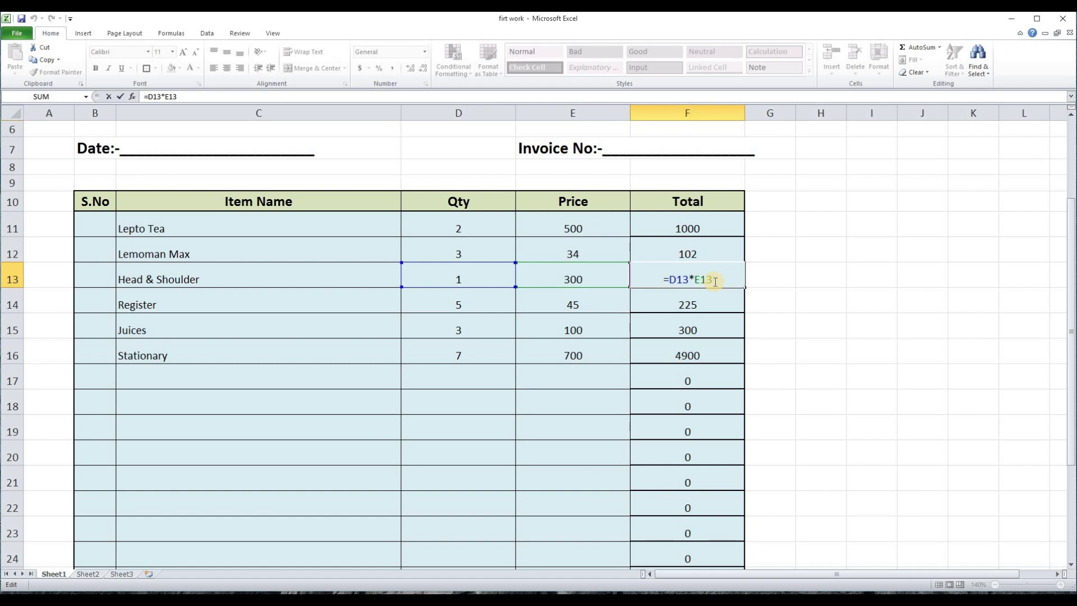
pyautogui.press('Return')
pyautogui.scroll(-2, 798, 351)
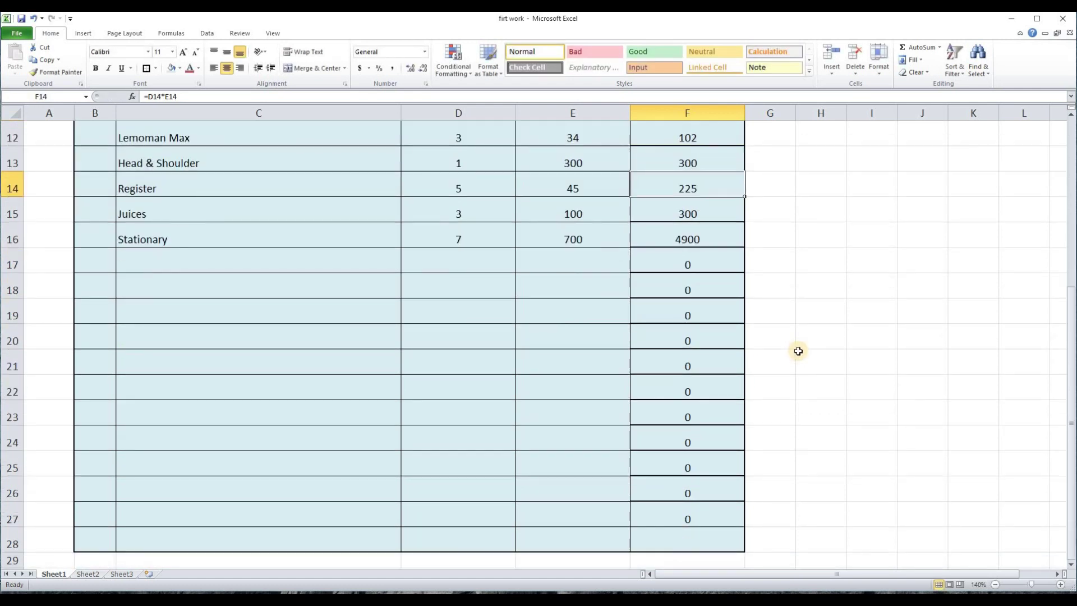
# Clear the Total formulas from the empty item rows, F17 to F27.
pyautogui.click(831, 305)
pyautogui.moveTo(692, 259); pyautogui.dragTo(699, 361)
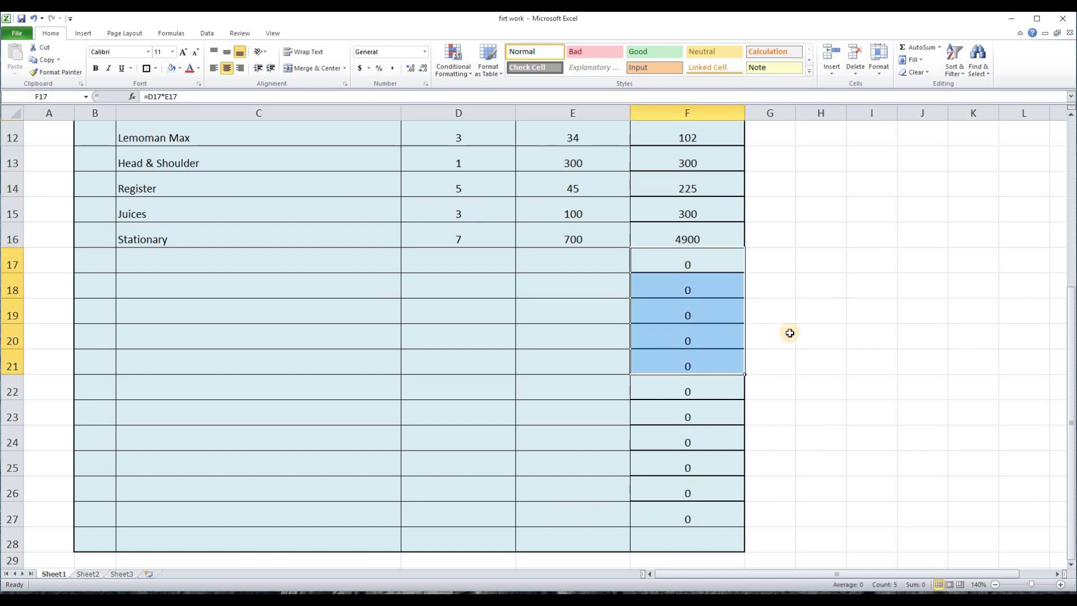
pyautogui.click(790, 333)
pyautogui.click(698, 258)
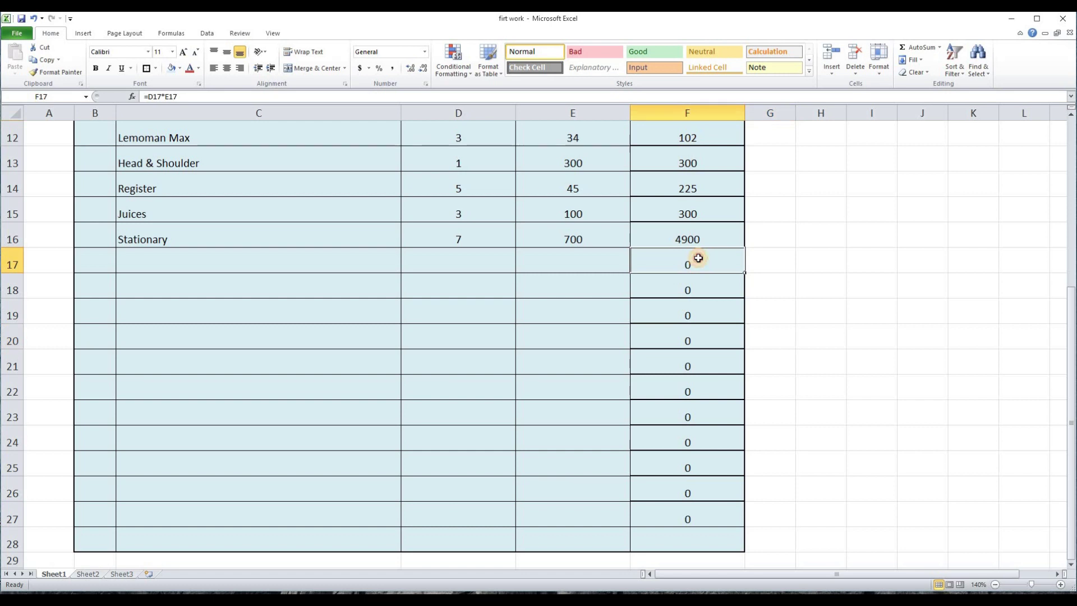
pyautogui.moveTo(698, 258); pyautogui.dragTo(683, 509)
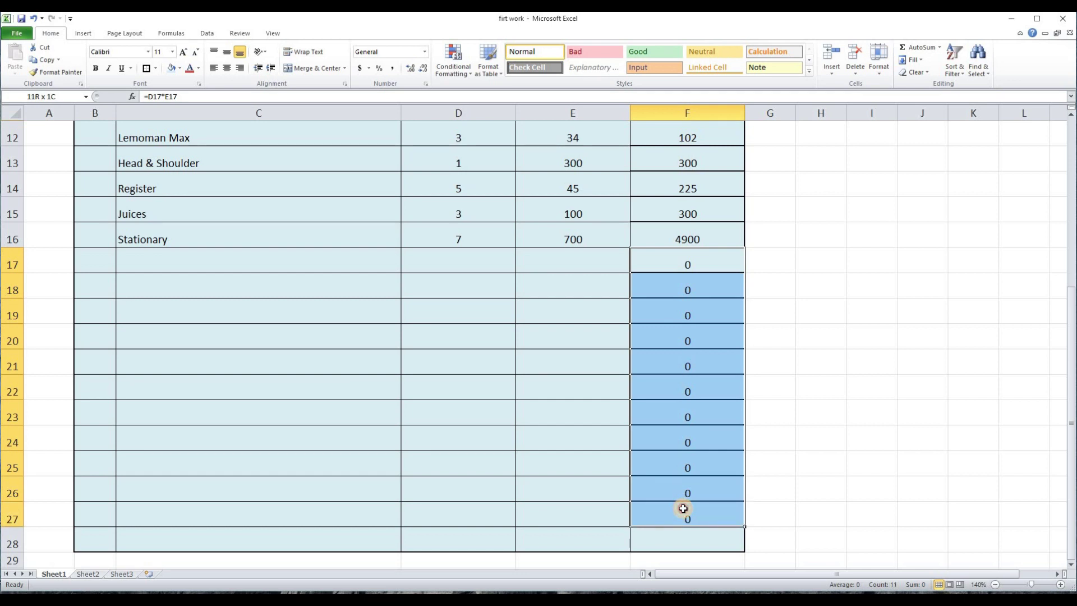
pyautogui.moveTo(683, 508); pyautogui.dragTo(677, 508)
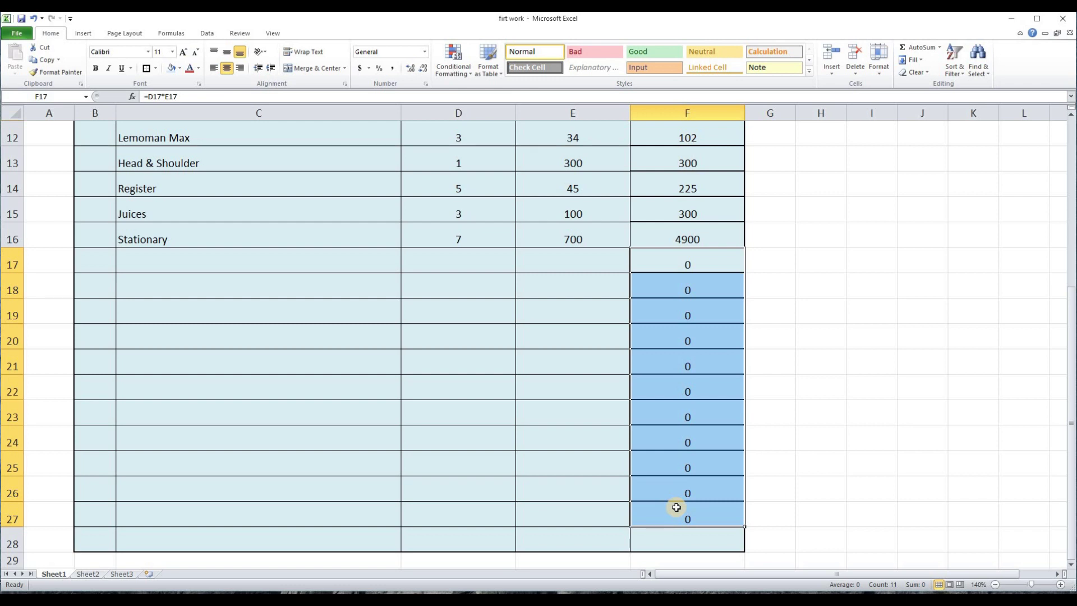
pyautogui.press('Delete')
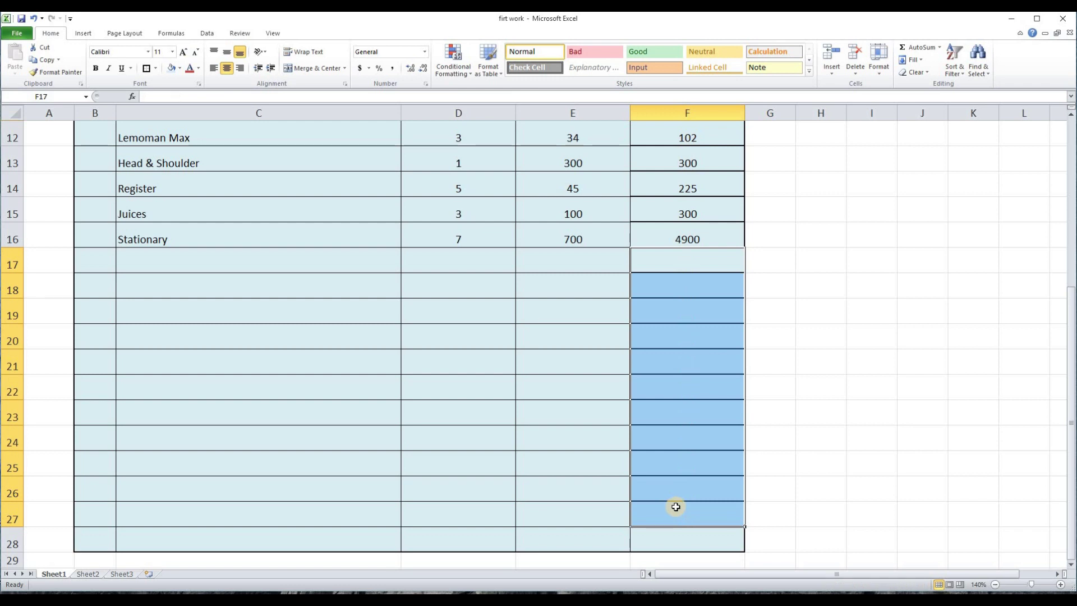
pyautogui.click(817, 384)
# Apply All Borders plus a Thick Box Border to the item rows of the invoice table, B11 to F28.
pyautogui.scroll(3, 509, 322)
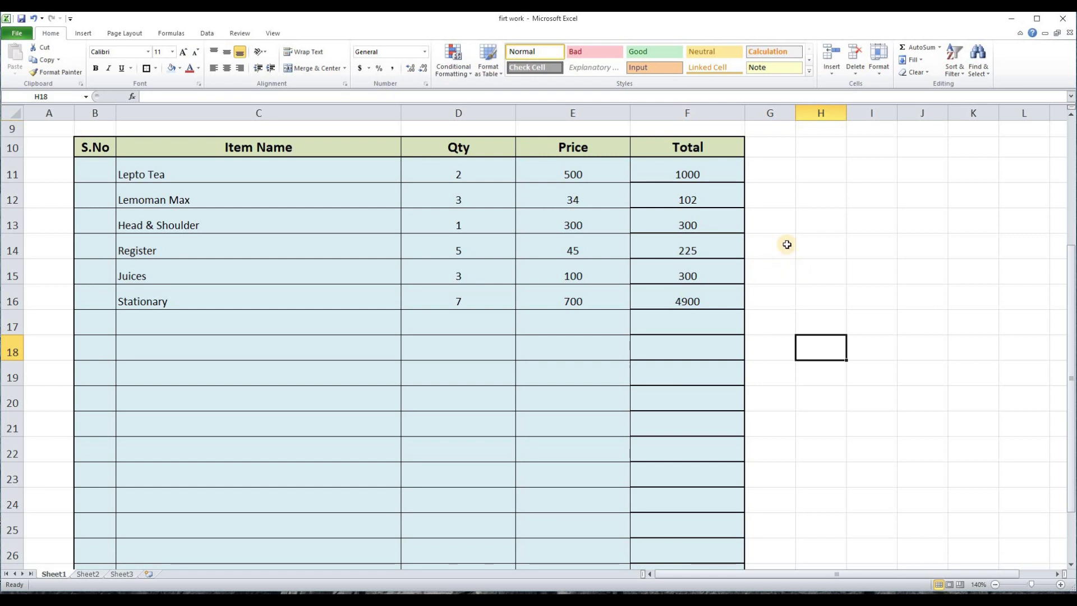
pyautogui.click(1027, 586)
pyautogui.click(645, 392)
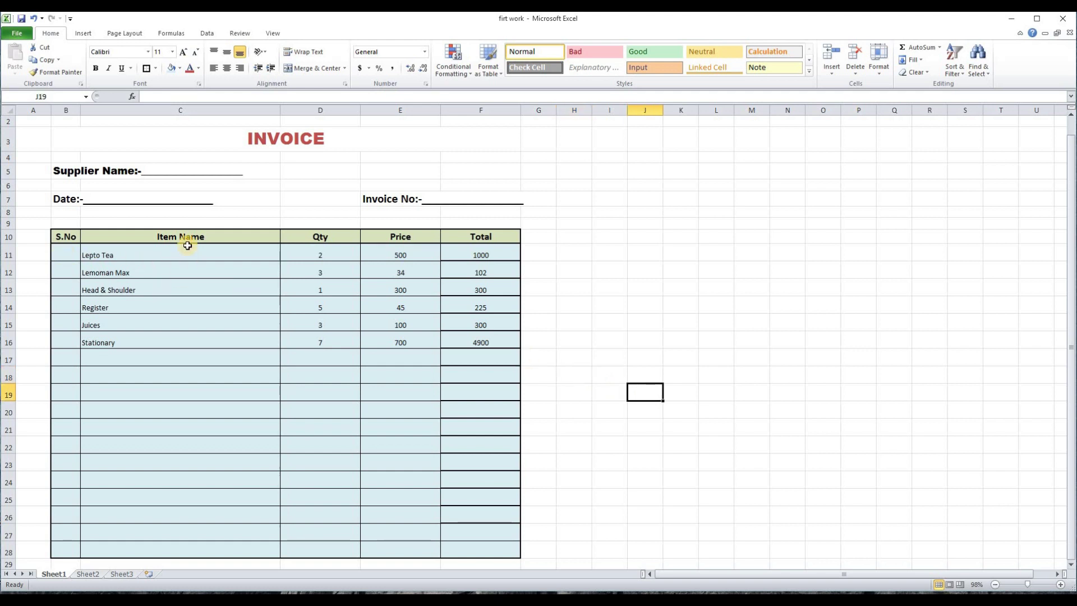
pyautogui.moveTo(61, 255); pyautogui.dragTo(468, 550)
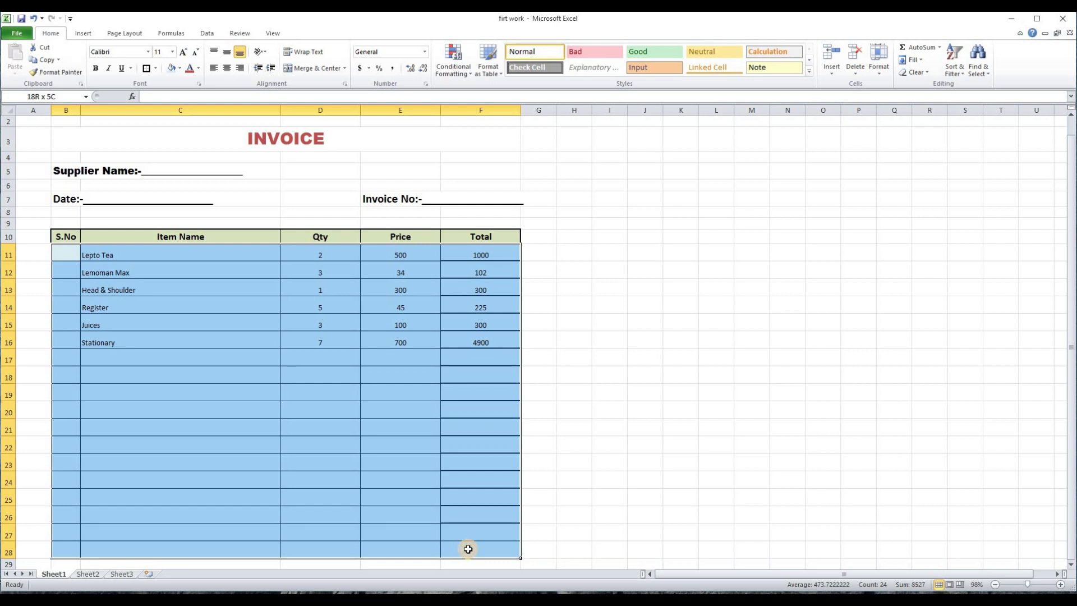
pyautogui.moveTo(469, 550); pyautogui.dragTo(469, 549)
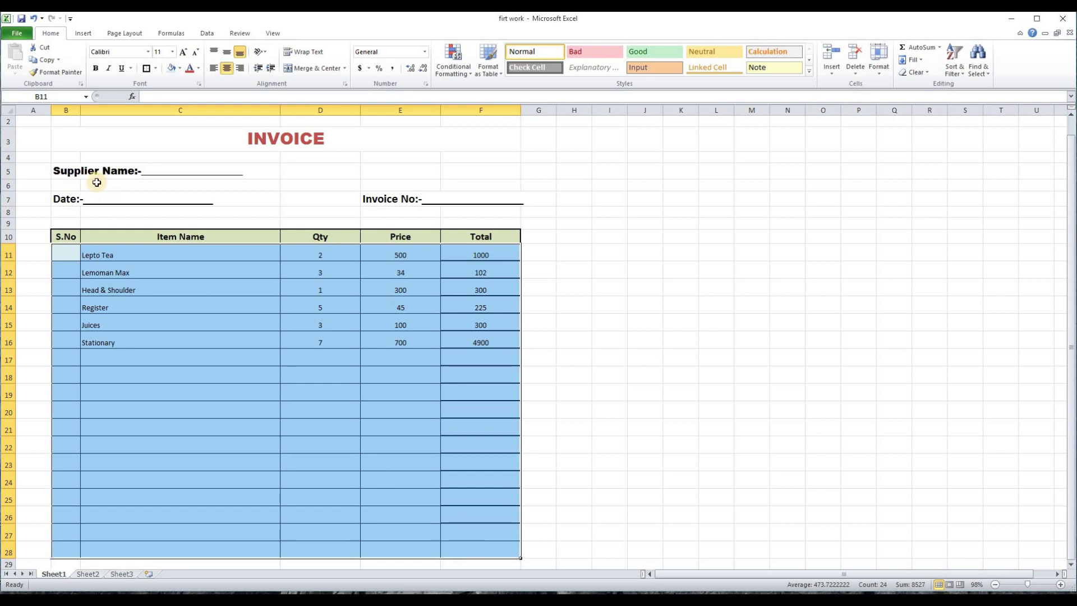
pyautogui.click(156, 69)
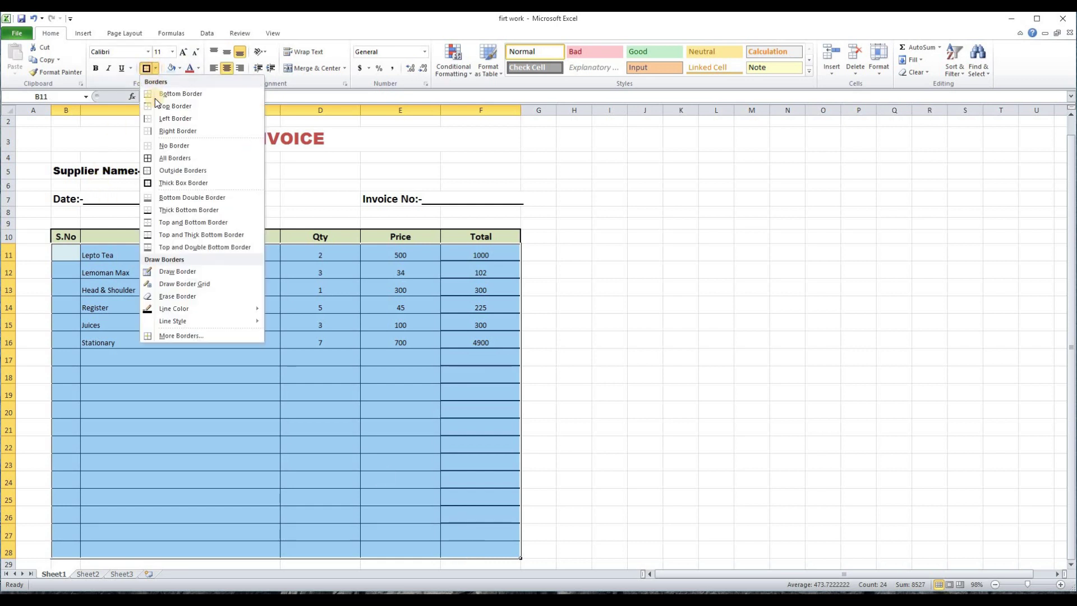
pyautogui.click(160, 157)
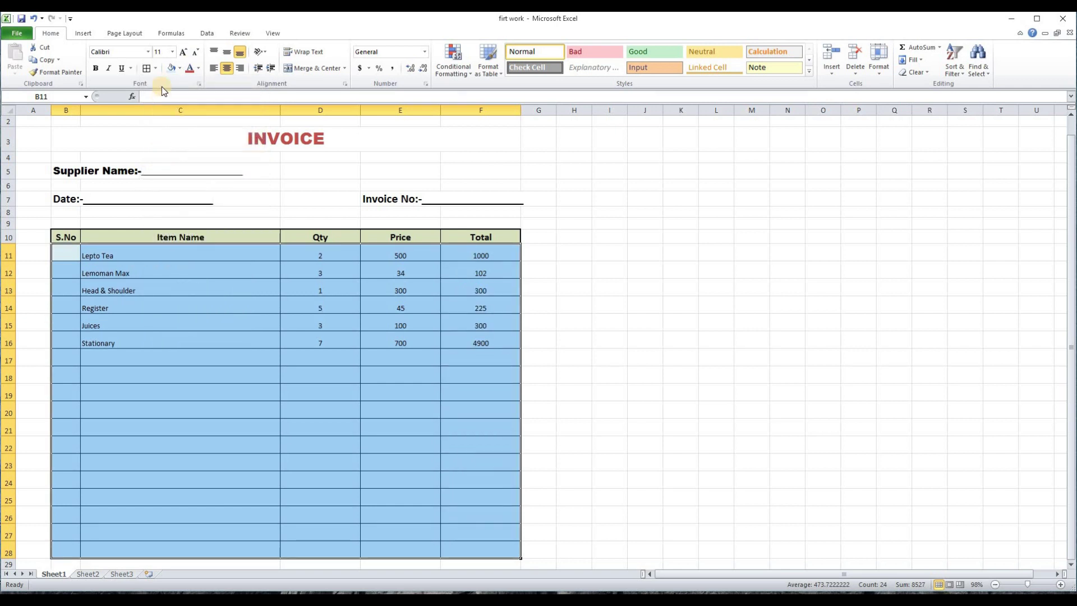
pyautogui.click(156, 69)
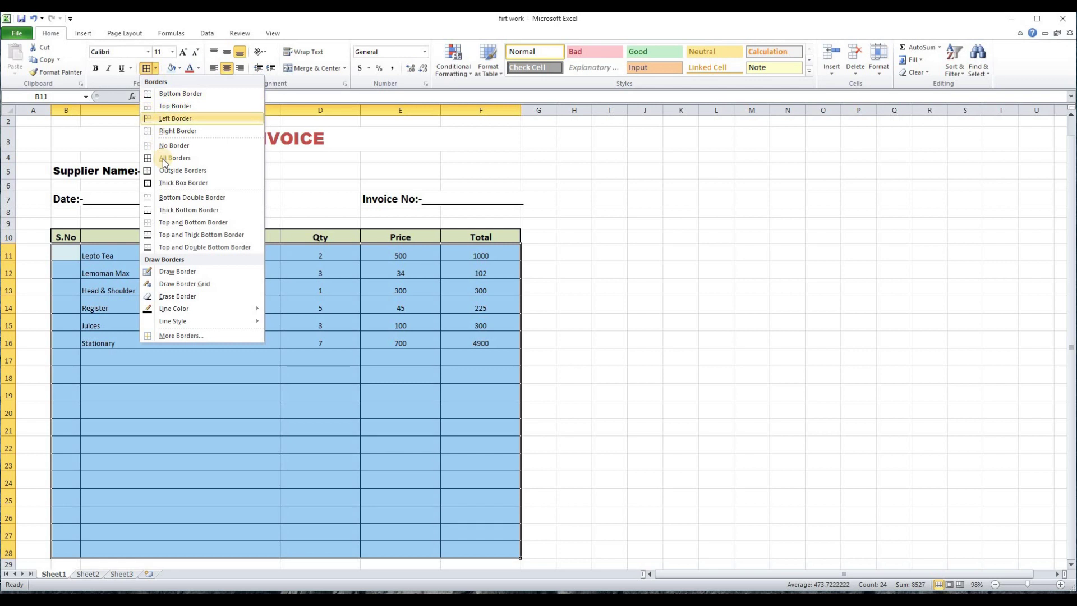
pyautogui.click(169, 182)
pyautogui.click(609, 325)
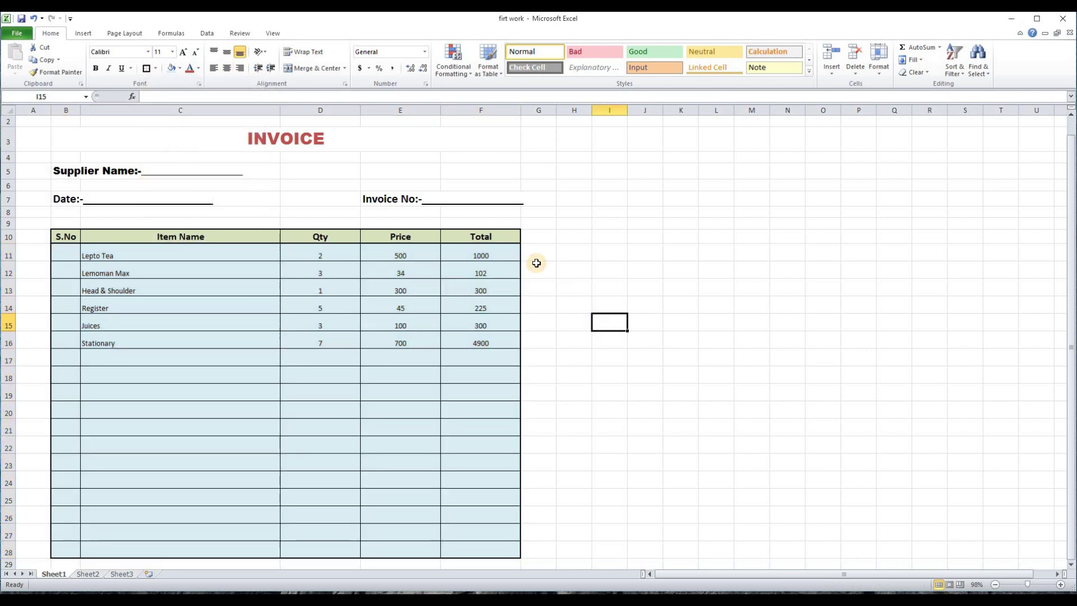
# Set the font size of the item rows, B11 to F27, to 14.
pyautogui.scroll(-1, 478, 224)
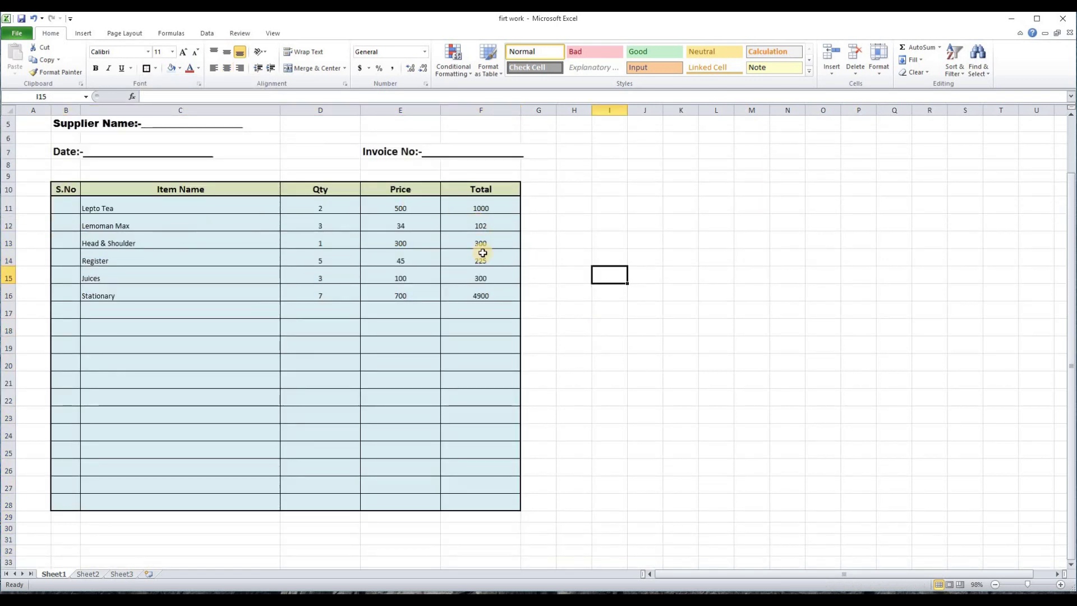
pyautogui.scroll(1, 481, 252)
pyautogui.moveTo(65, 252); pyautogui.dragTo(467, 526)
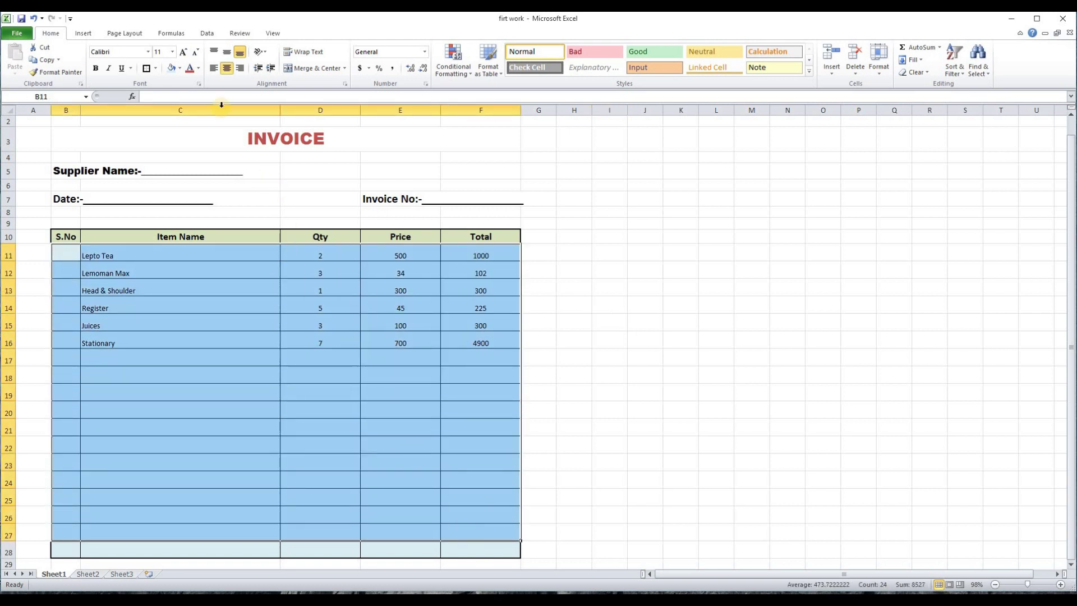
pyautogui.click(174, 54)
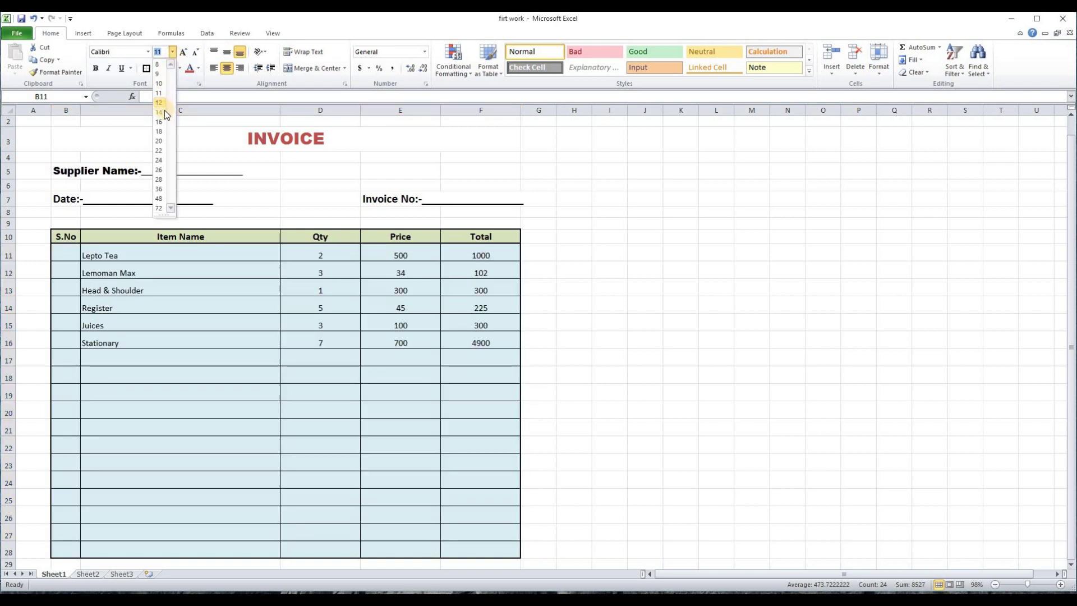
pyautogui.click(162, 112)
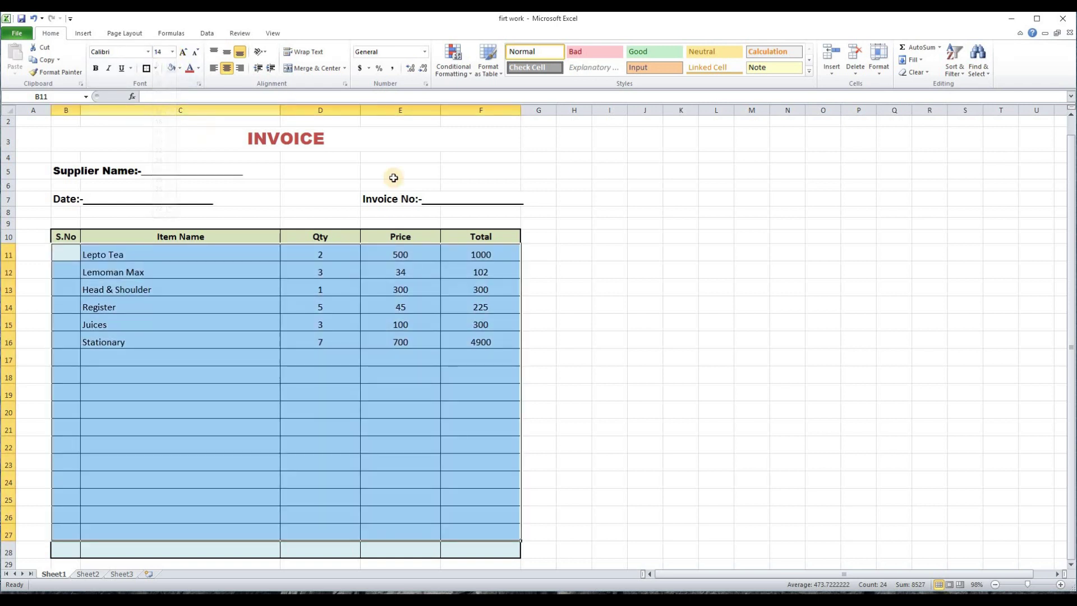
pyautogui.click(537, 171)
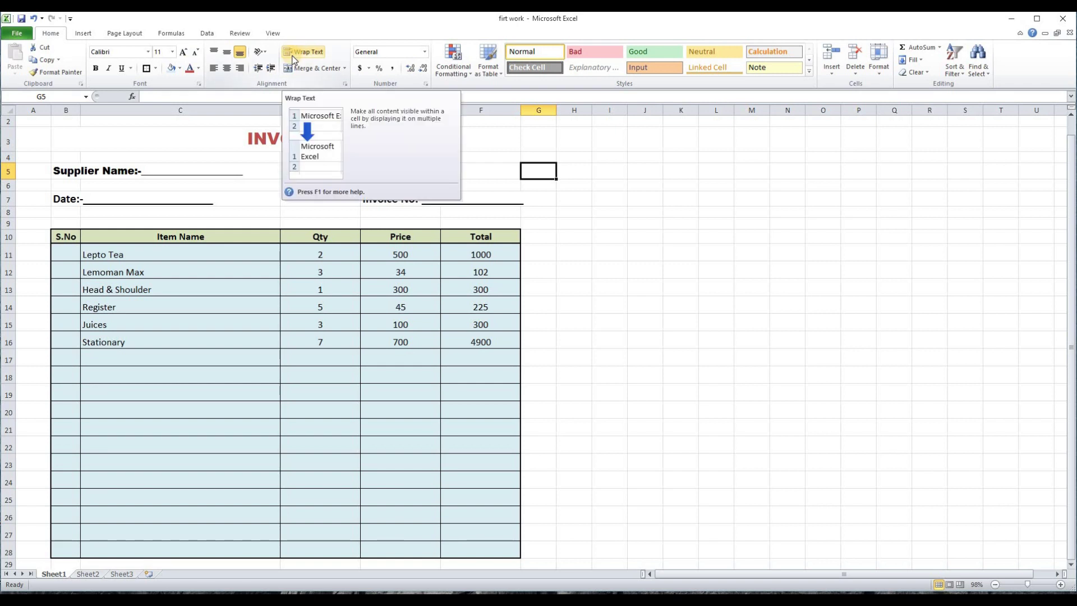
# Narrow the Item Name column (C) by about one sixth of its width.
pyautogui.click(423, 448)
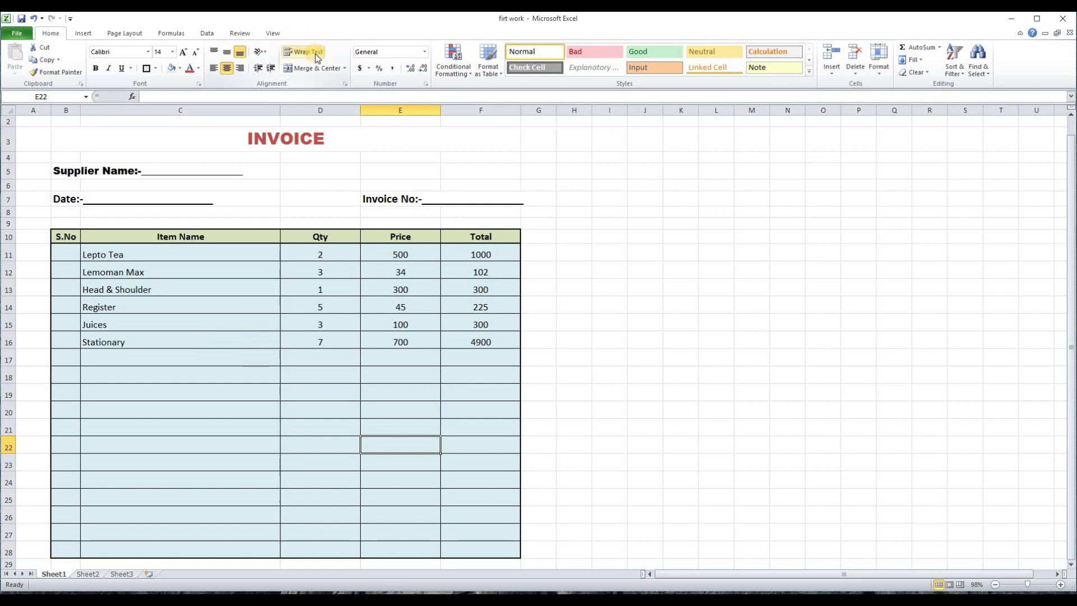
pyautogui.click(121, 377)
pyautogui.click(275, 202)
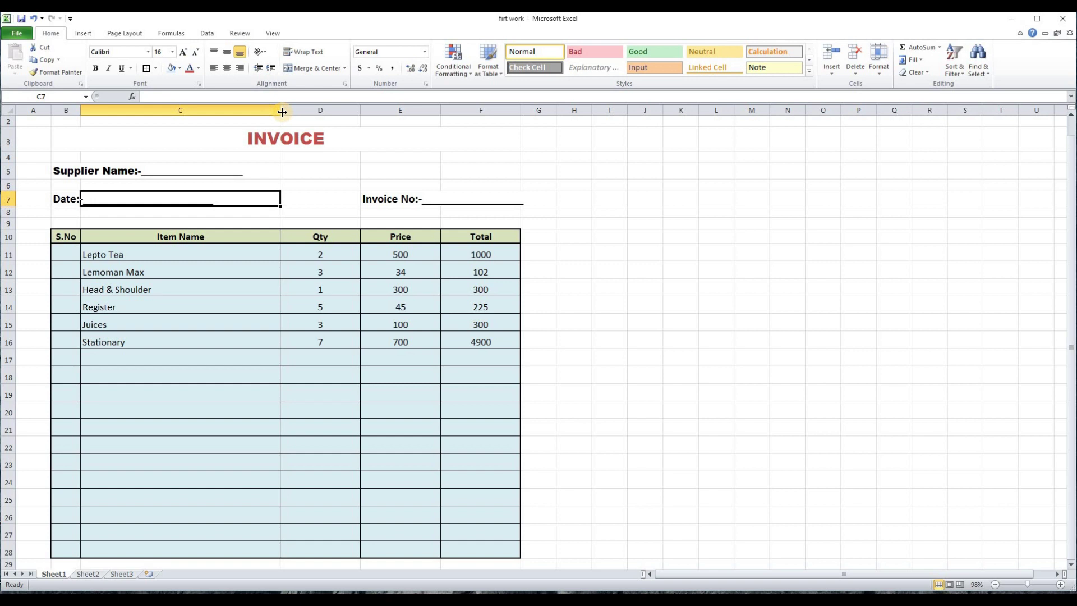
pyautogui.moveTo(279, 112); pyautogui.dragTo(259, 121)
pyautogui.moveTo(248, 124); pyautogui.dragTo(247, 122)
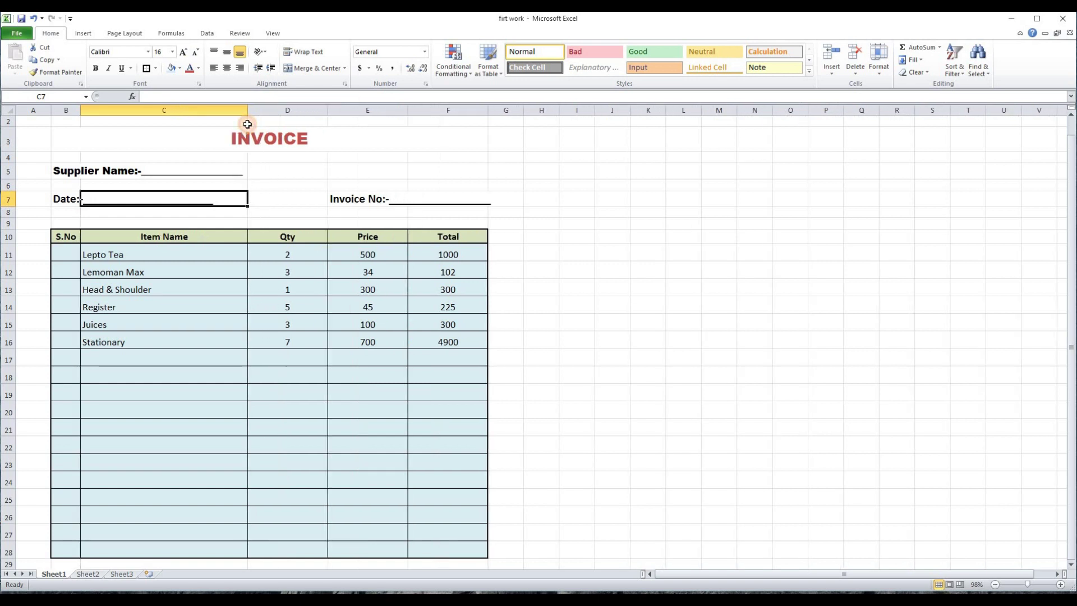
# Enter a long line of random filler text starting with ";ask a s;dflka a;eor" in C18, long enough to overflow the Item Name column.
pyautogui.click(113, 373)
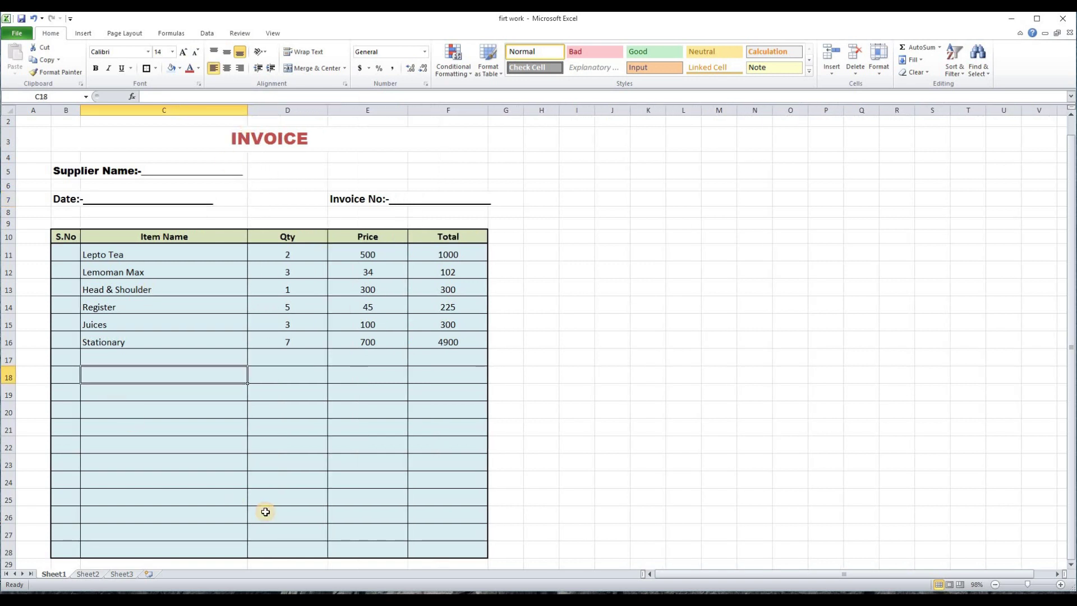
pyautogui.write(';ask a s;dflka a;eor   aseina; oie a;a  aiea f')
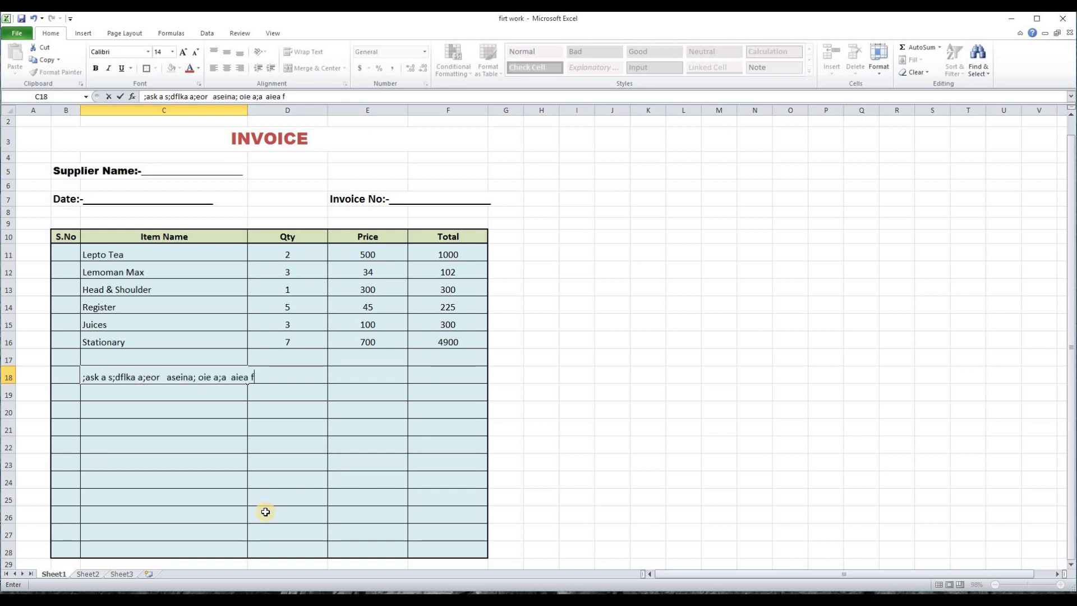
pyautogui.write(' asiefase ei afnaeia faeiladnfaewia fe')
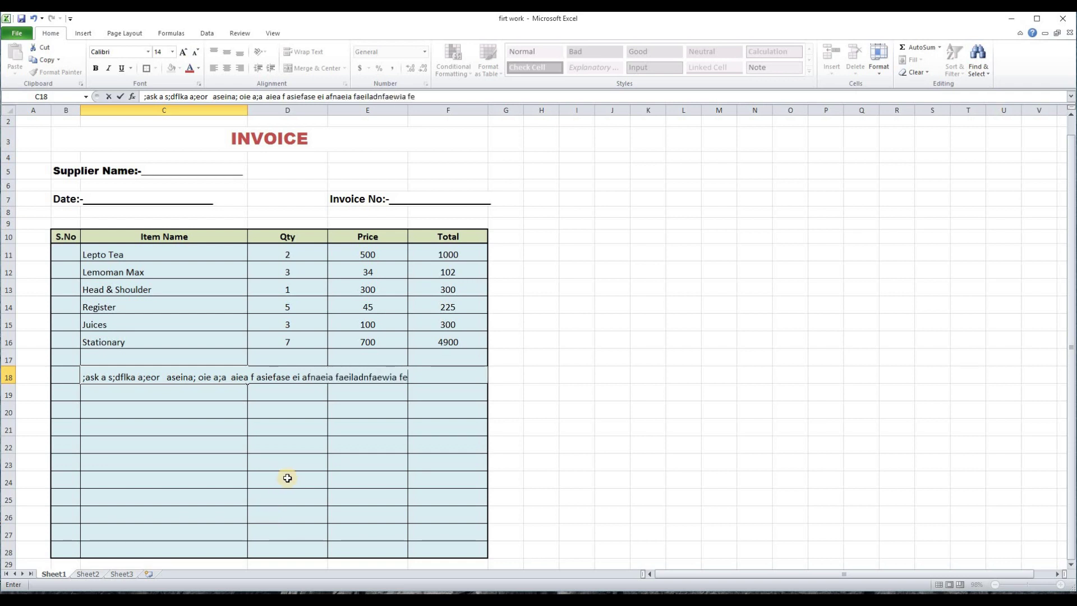
pyautogui.click(287, 478)
pyautogui.click(577, 477)
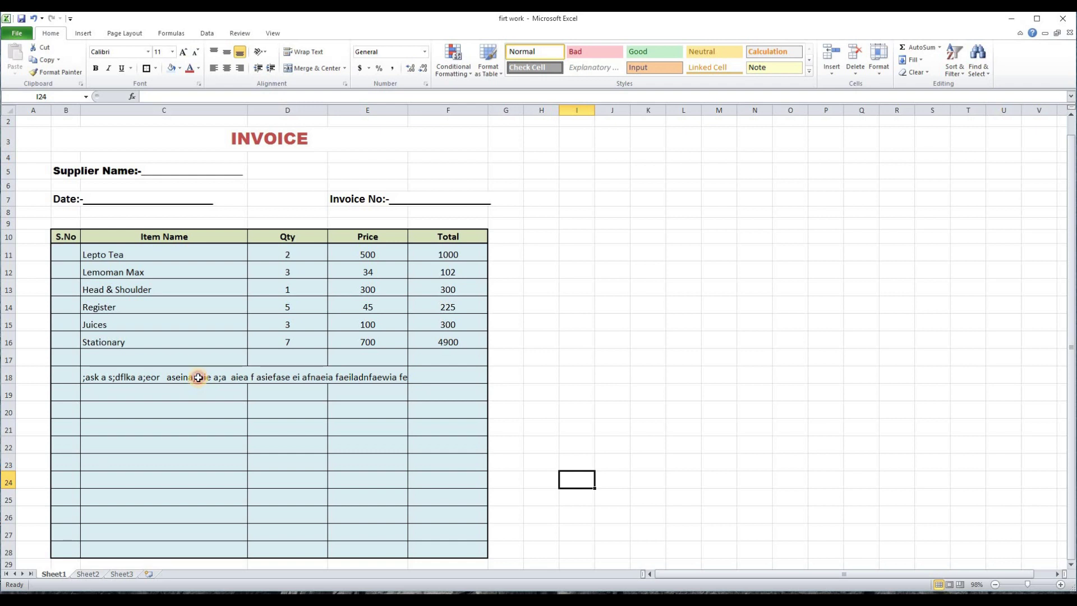
pyautogui.click(199, 378)
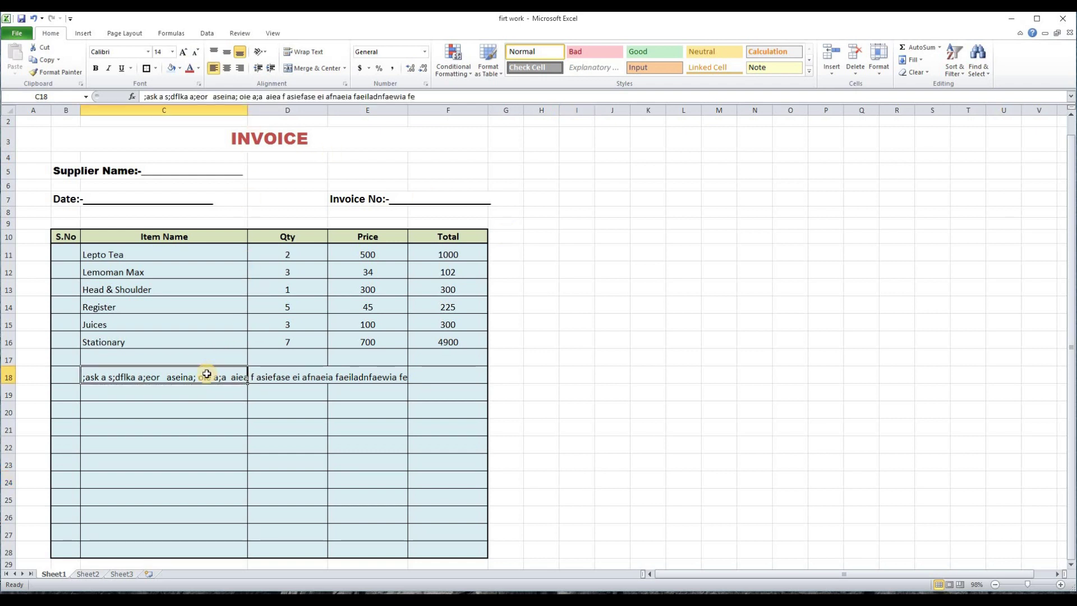
pyautogui.click(543, 424)
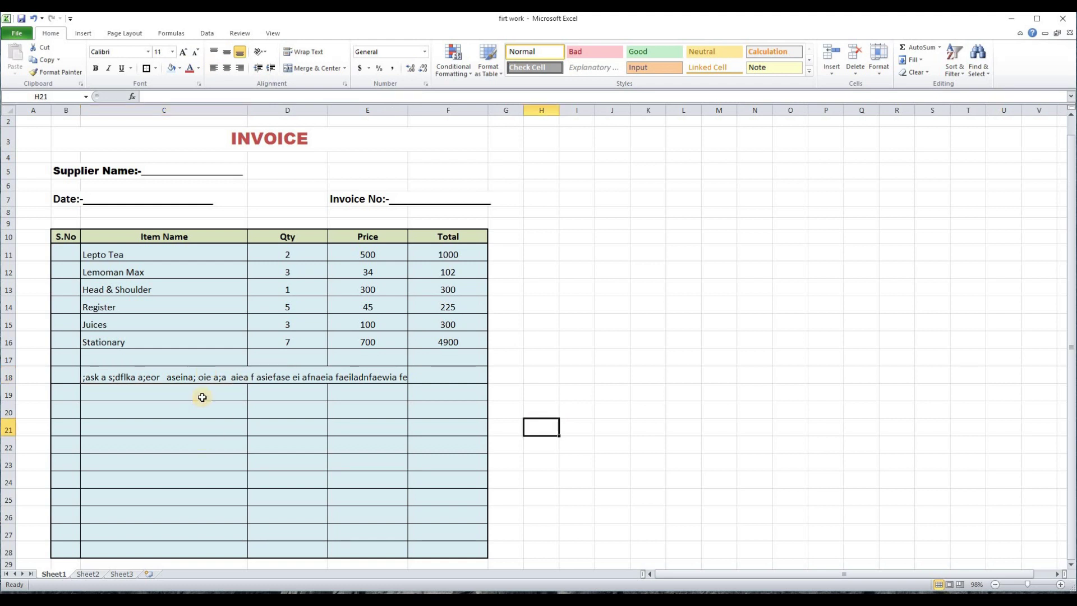
pyautogui.click(190, 377)
pyautogui.click(614, 387)
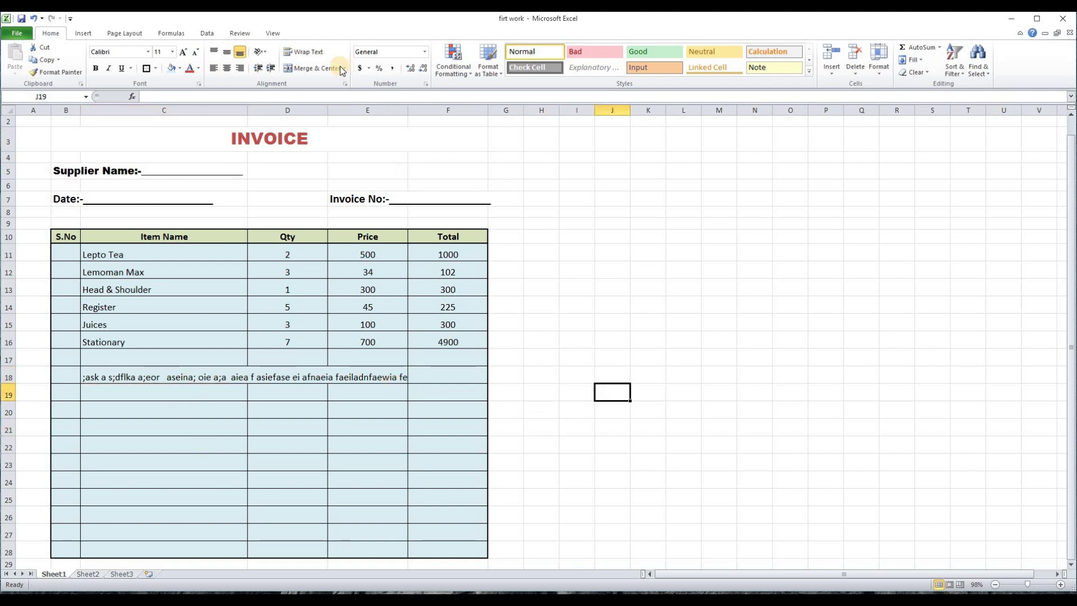
# Turn on Wrap Text for the long entry in C18 and make row 18 tall enough for two lines.
pyautogui.click(141, 376)
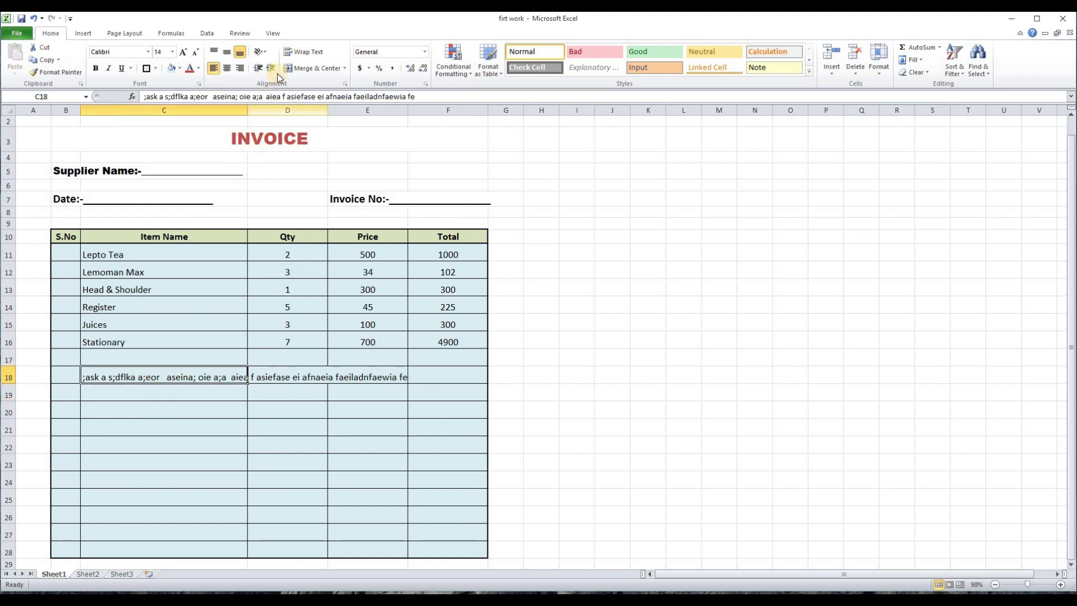
pyautogui.click(289, 56)
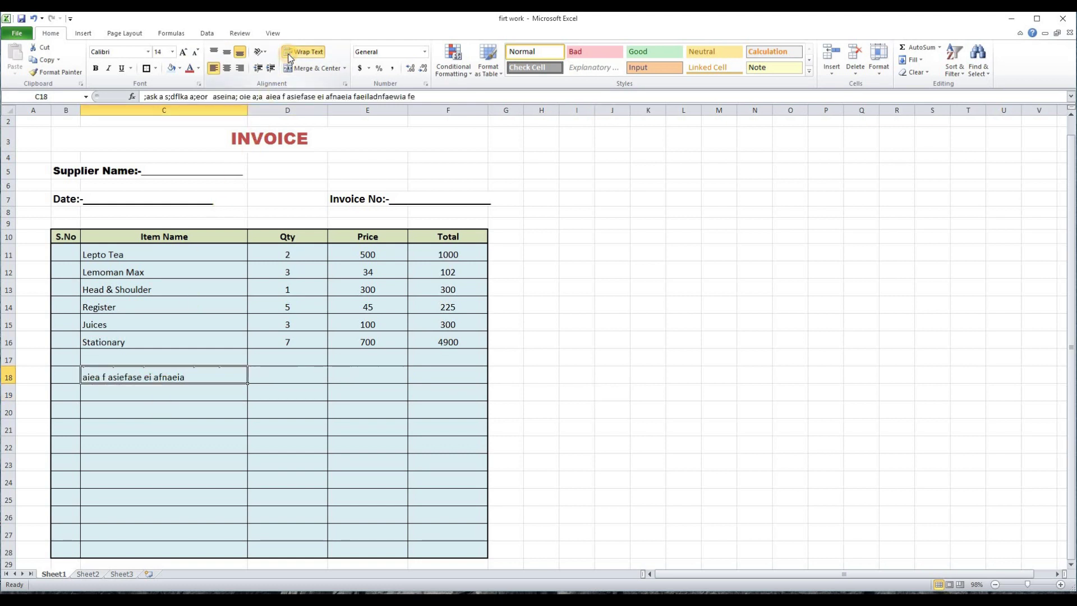
pyautogui.click(236, 406)
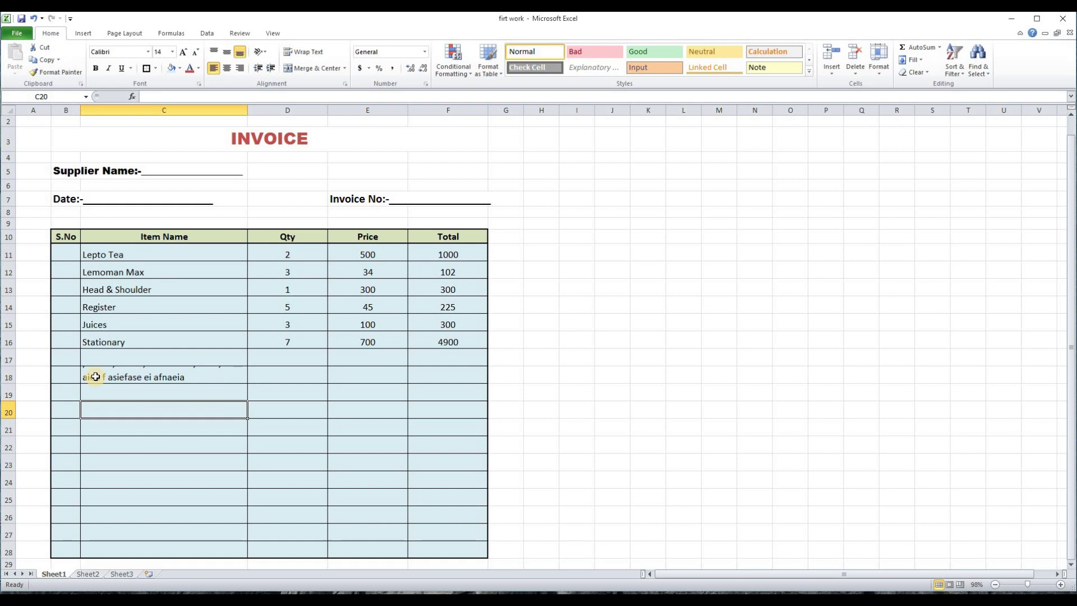
pyautogui.moveTo(14, 382); pyautogui.dragTo(12, 396)
pyautogui.click(16, 391)
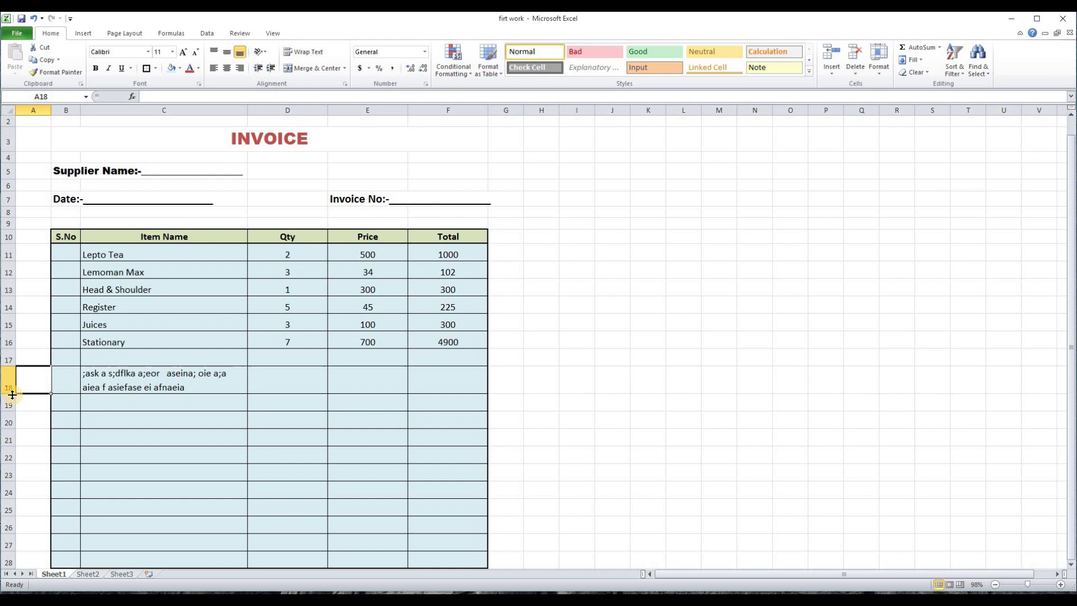
pyautogui.click(544, 436)
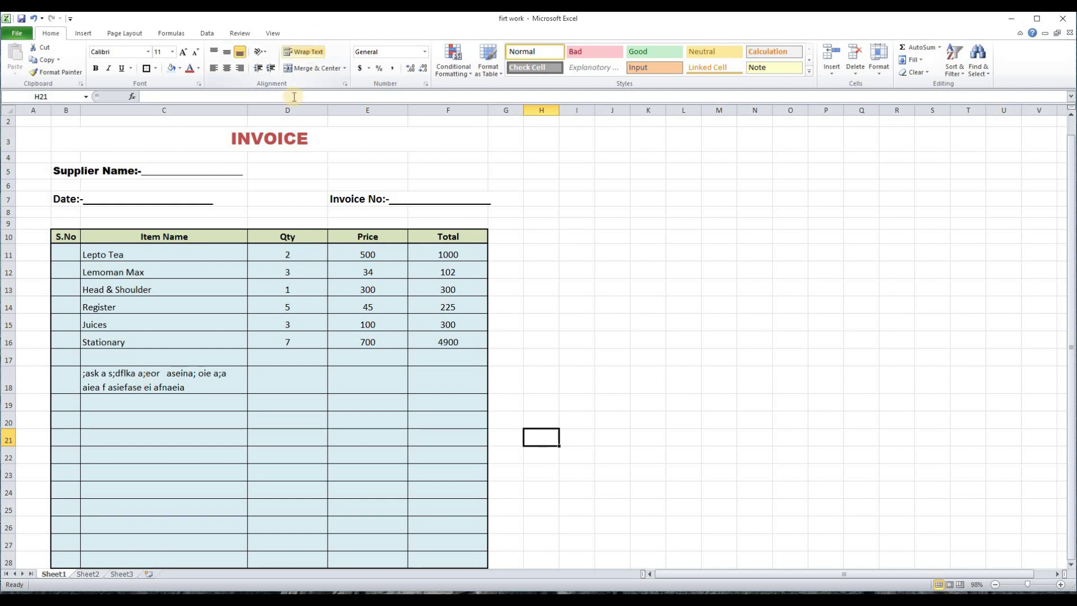
# Undo the row 18 height change and the text wrapping in C18.
pyautogui.hotkey('ctrl', 'z')
pyautogui.hotkey('ctrl', 'z')
pyautogui.hotkey('ctrl', 'z')
pyautogui.click(197, 463)
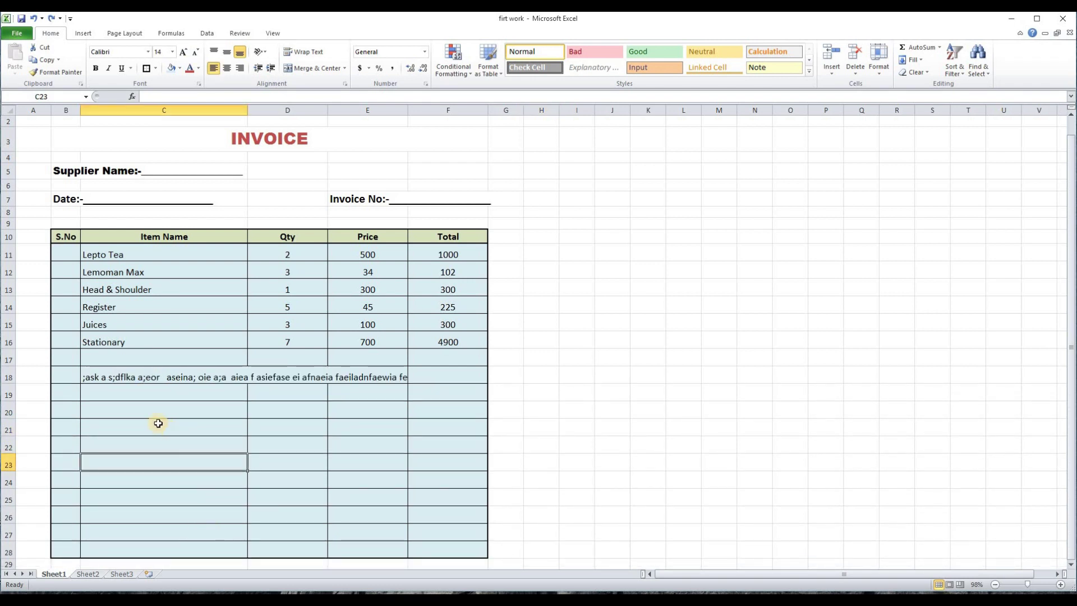
# Turn on text wrapping for the long entry in C18 through the Format Cells alignment settings.
pyautogui.click(114, 377)
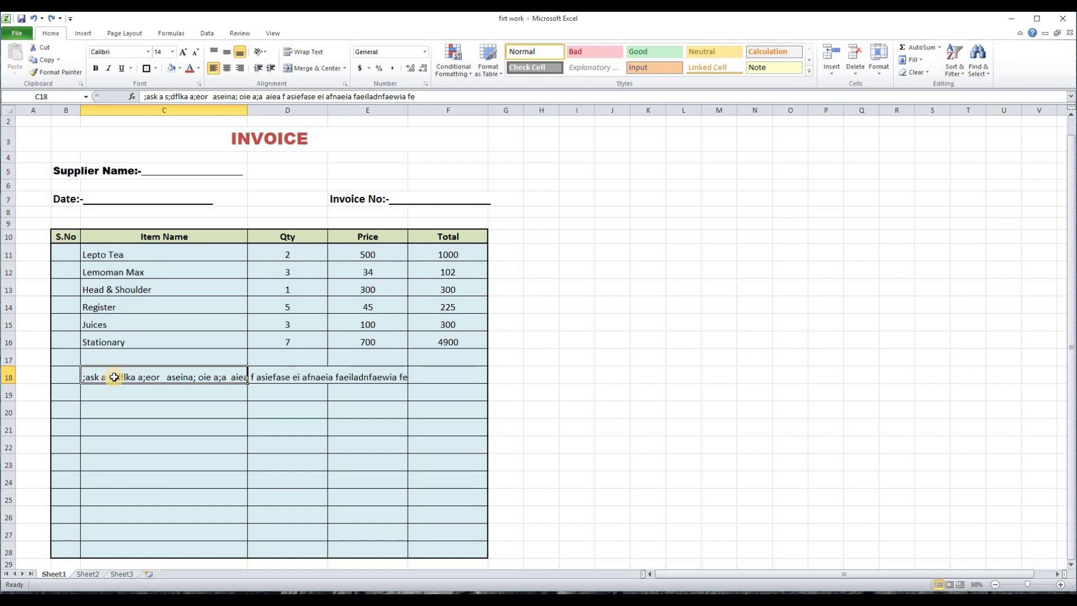
pyautogui.rightClick(114, 377)
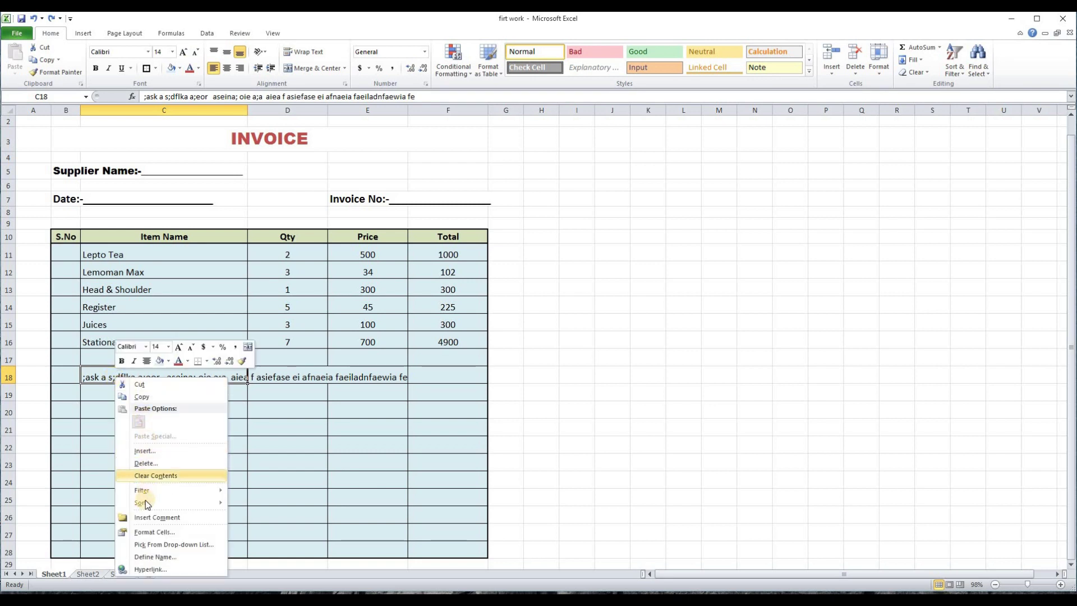
pyautogui.click(153, 533)
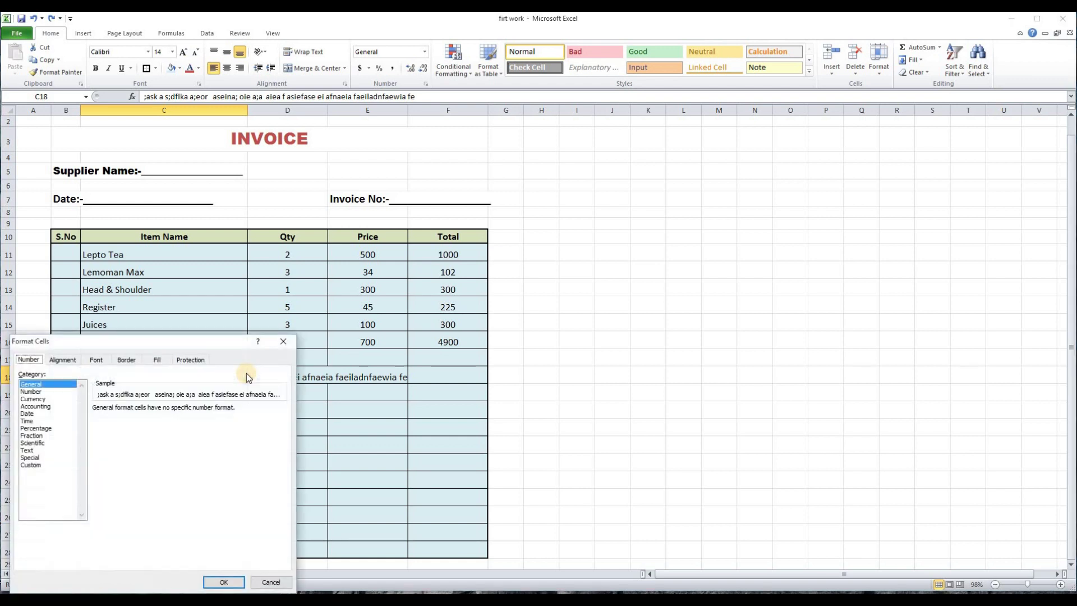
pyautogui.moveTo(199, 341); pyautogui.dragTo(539, 171)
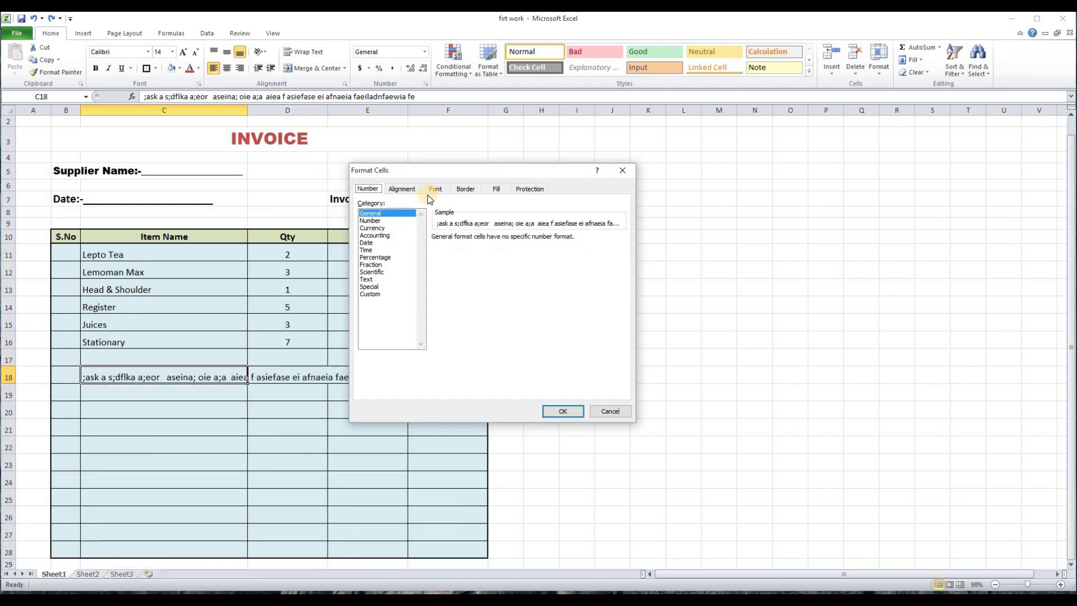
pyautogui.click(402, 189)
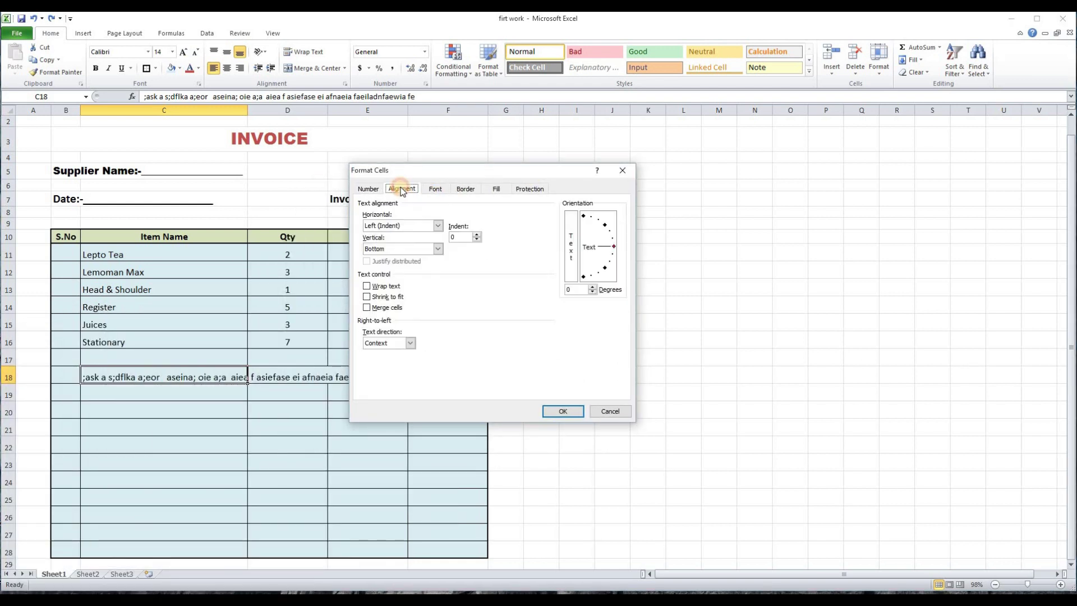
pyautogui.click(367, 286)
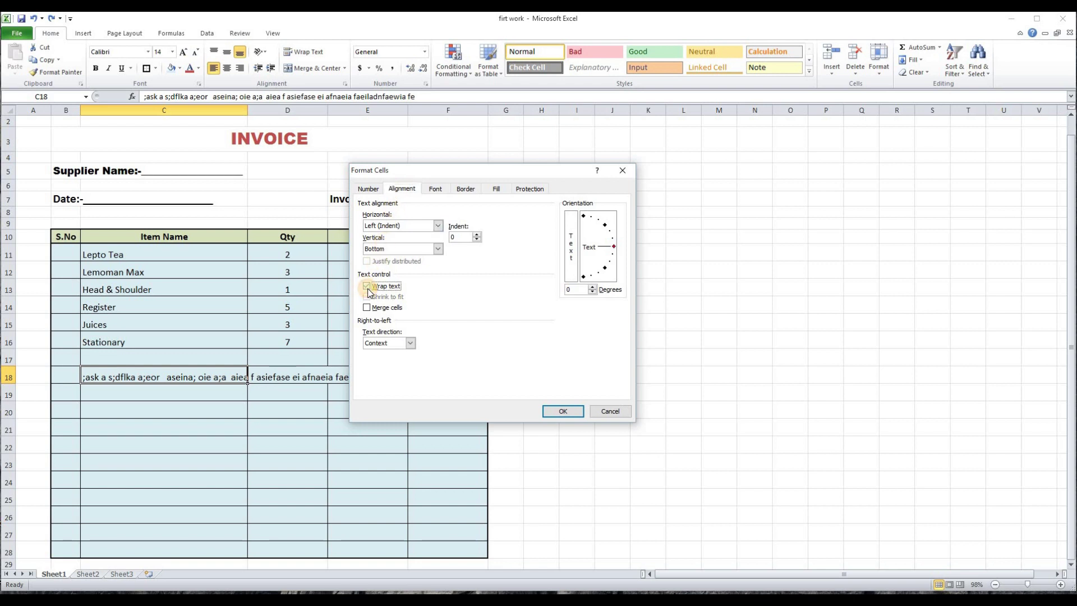
pyautogui.click(562, 411)
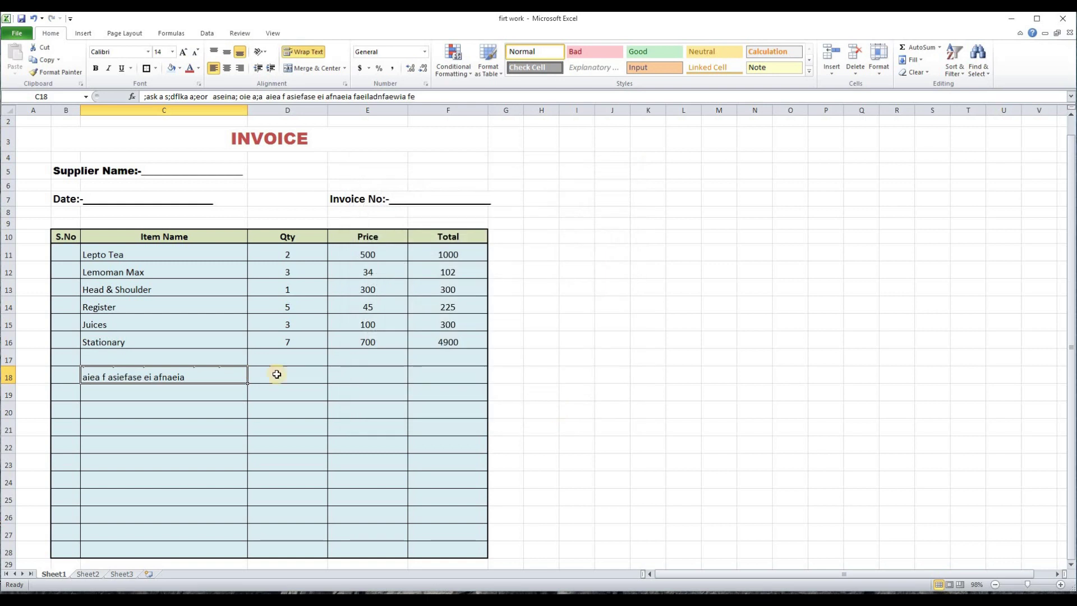
# Increase the height of row 18 so all three lines of the wrapped entry fit.
pyautogui.click(118, 408)
pyautogui.click(29, 413)
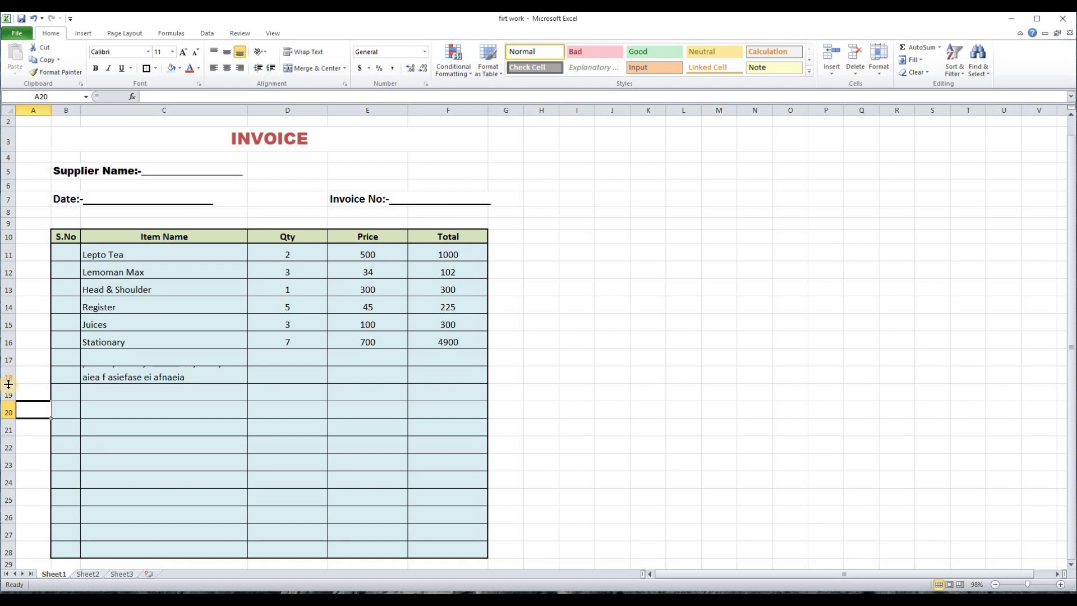
pyautogui.moveTo(8, 383); pyautogui.dragTo(10, 407)
pyautogui.click(577, 415)
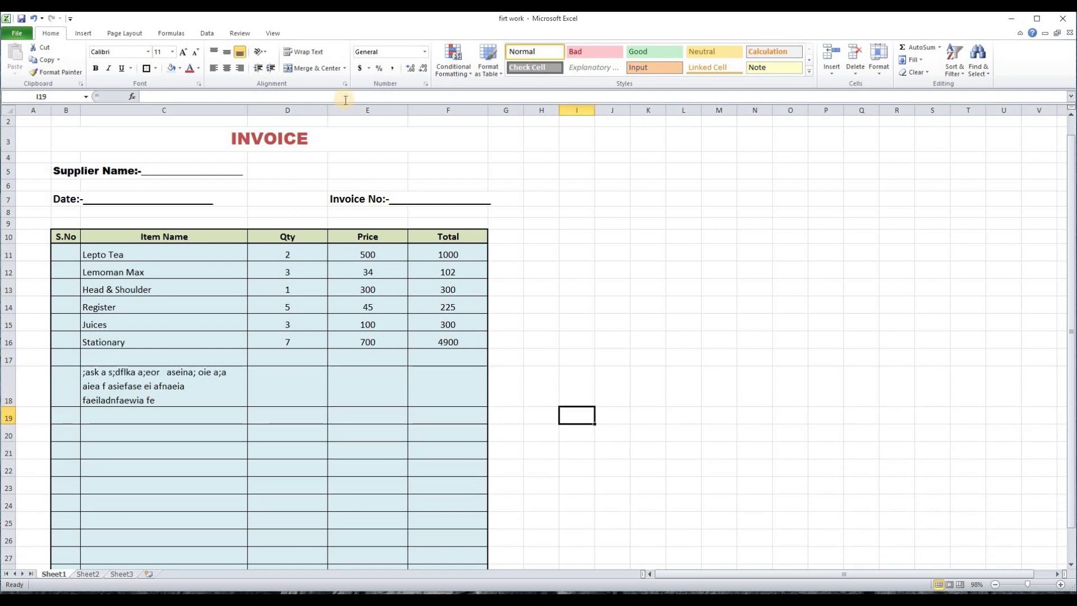
pyautogui.click(645, 357)
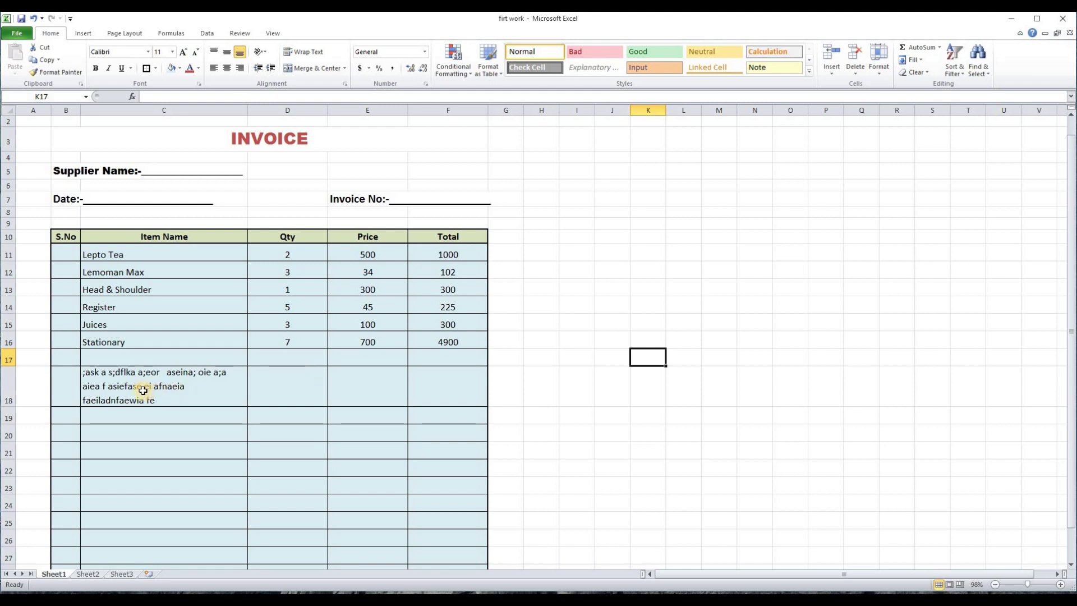
pyautogui.click(600, 419)
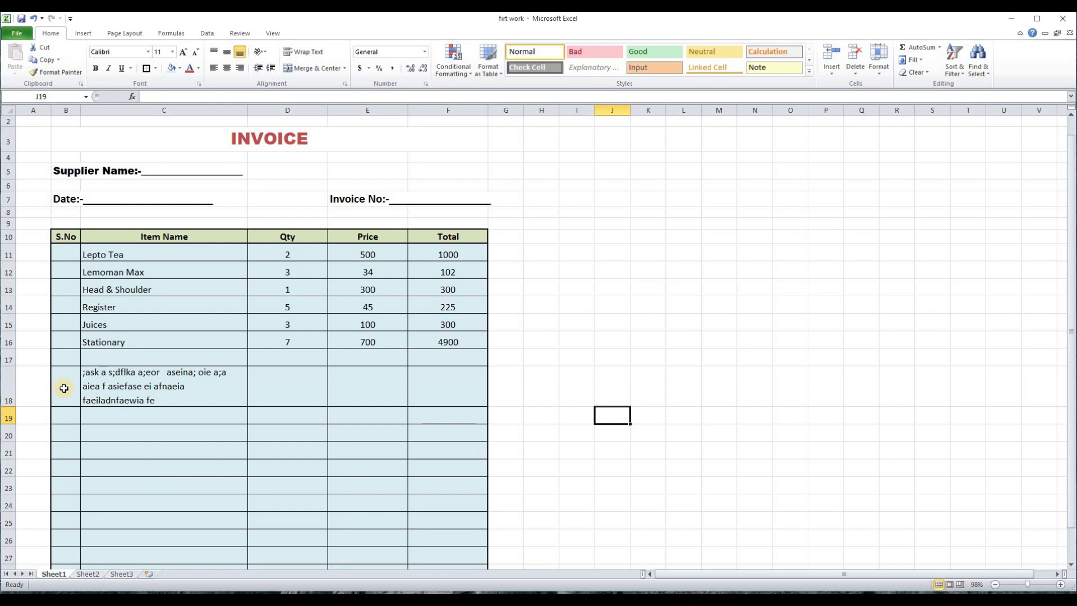
# Merge and center the cells B18:F18 across the full width of the item table.
pyautogui.moveTo(64, 388); pyautogui.dragTo(431, 388)
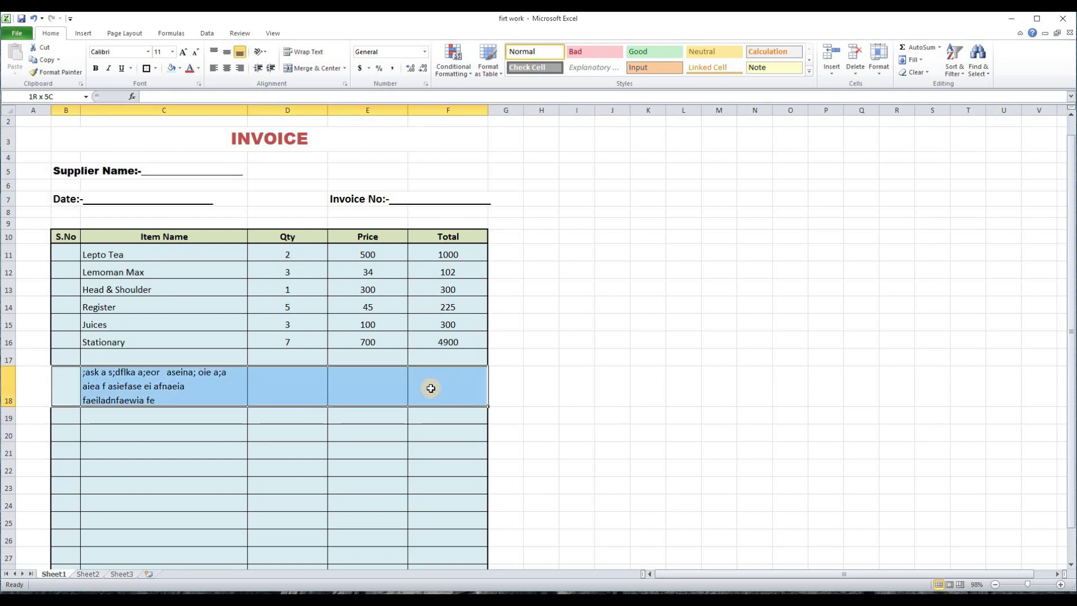
pyautogui.click(307, 68)
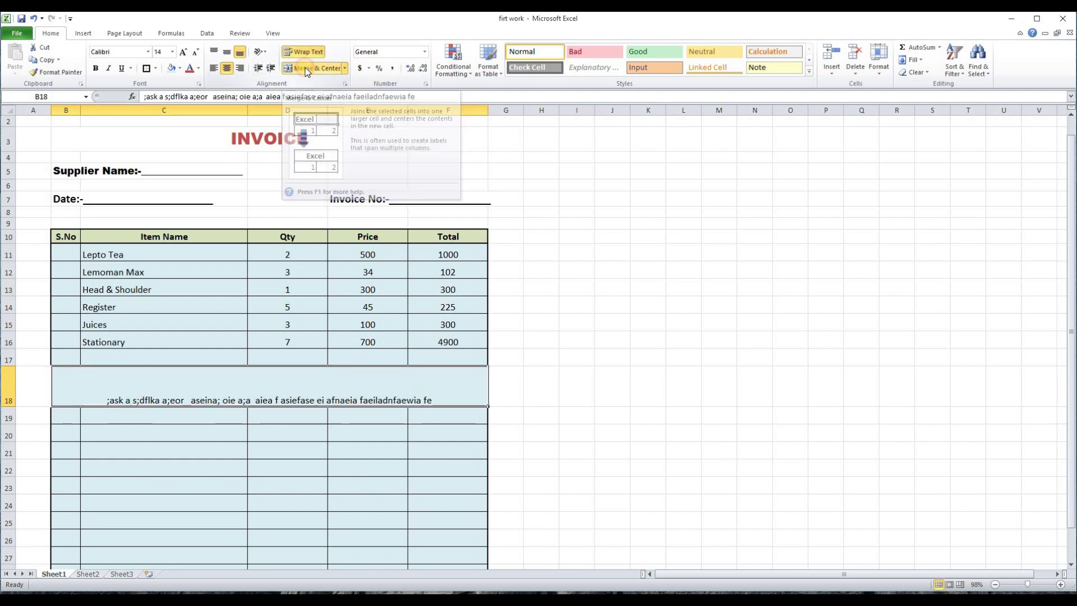
pyautogui.click(611, 432)
pyautogui.click(291, 470)
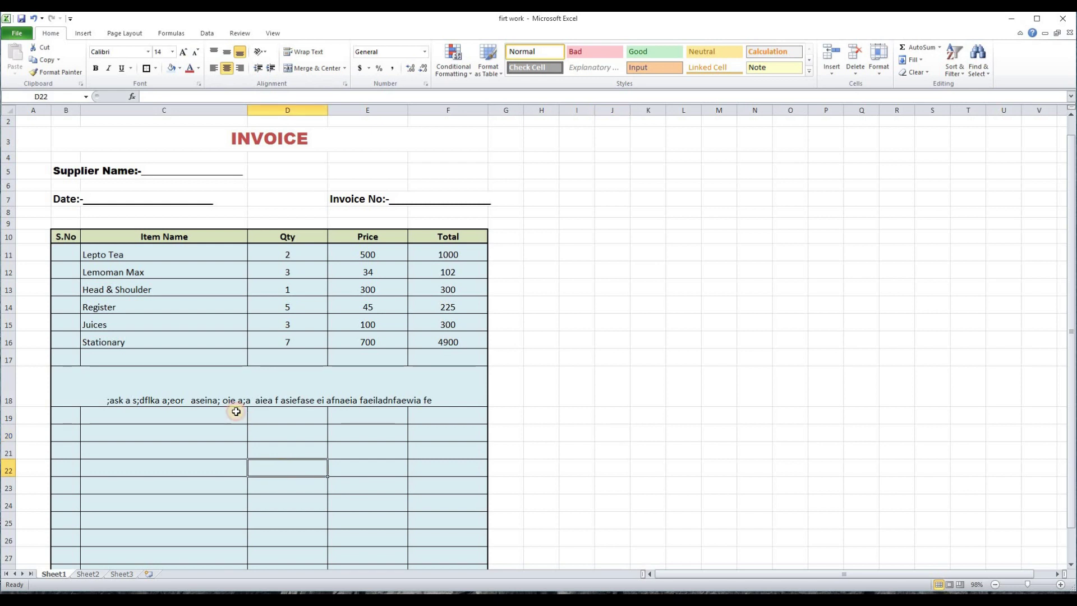
# Align the text of the merged row 18 cell vertically to the middle.
pyautogui.scroll(-2, 233, 411)
pyautogui.click(261, 306)
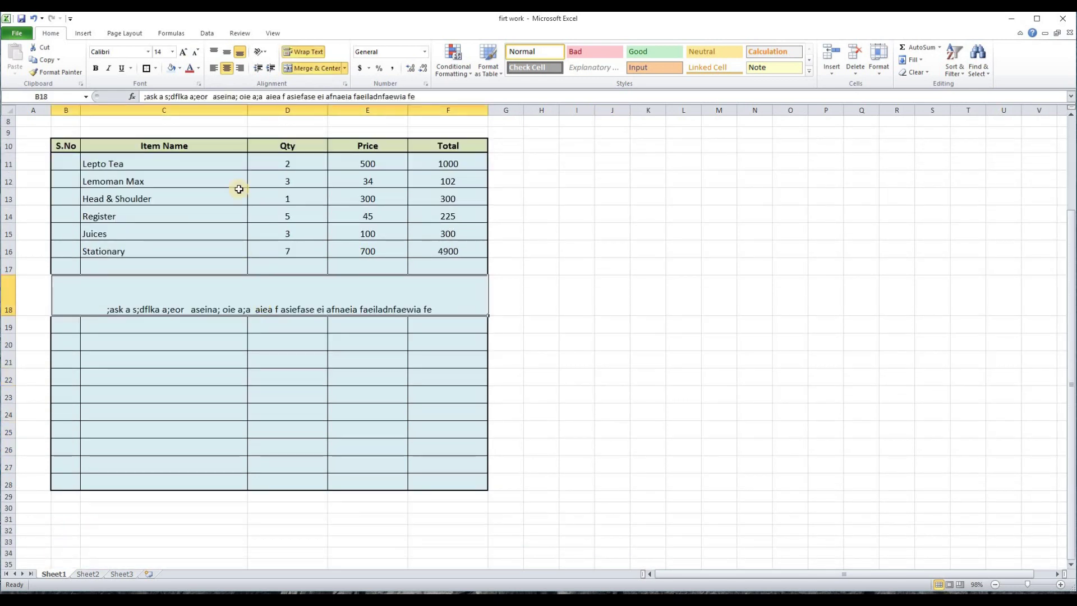
pyautogui.click(226, 52)
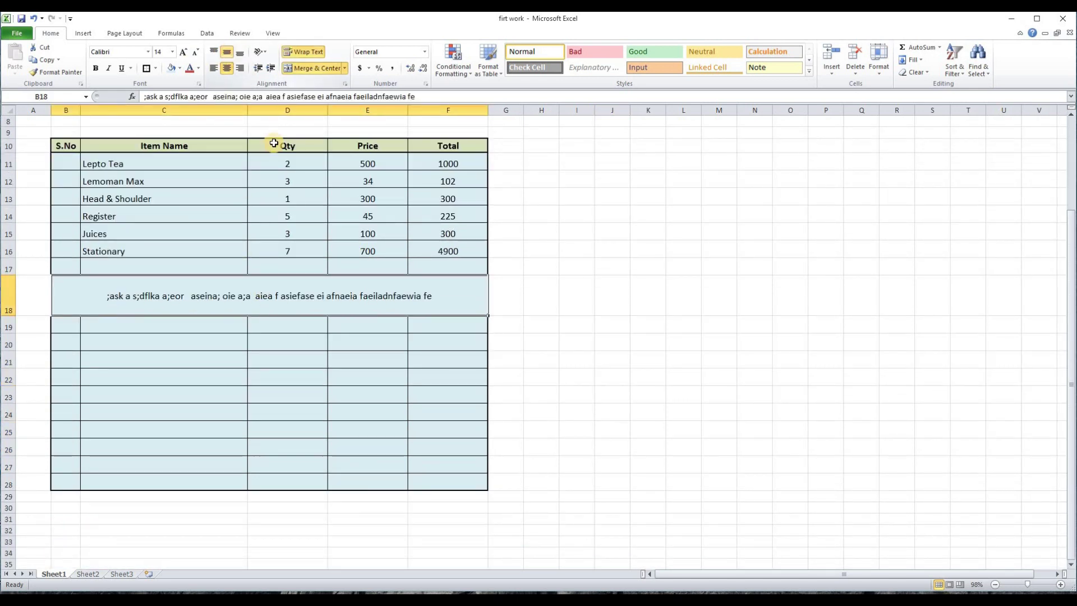
pyautogui.click(577, 412)
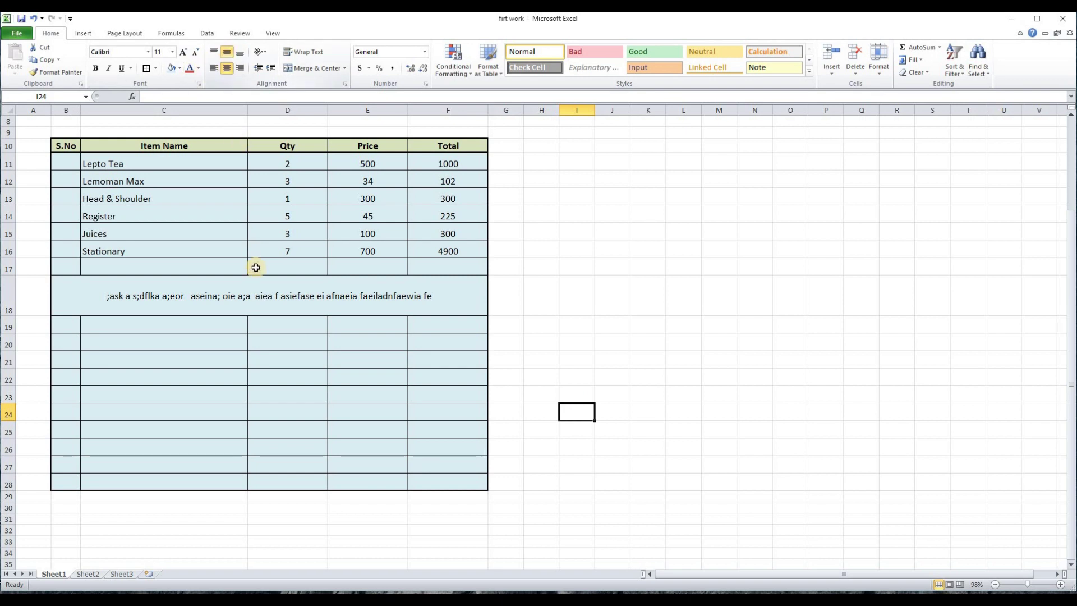
# Try right, left, bottom and top alignment on the merged row 18 cell, ending with middle and center alignment.
pyautogui.click(264, 299)
pyautogui.click(239, 69)
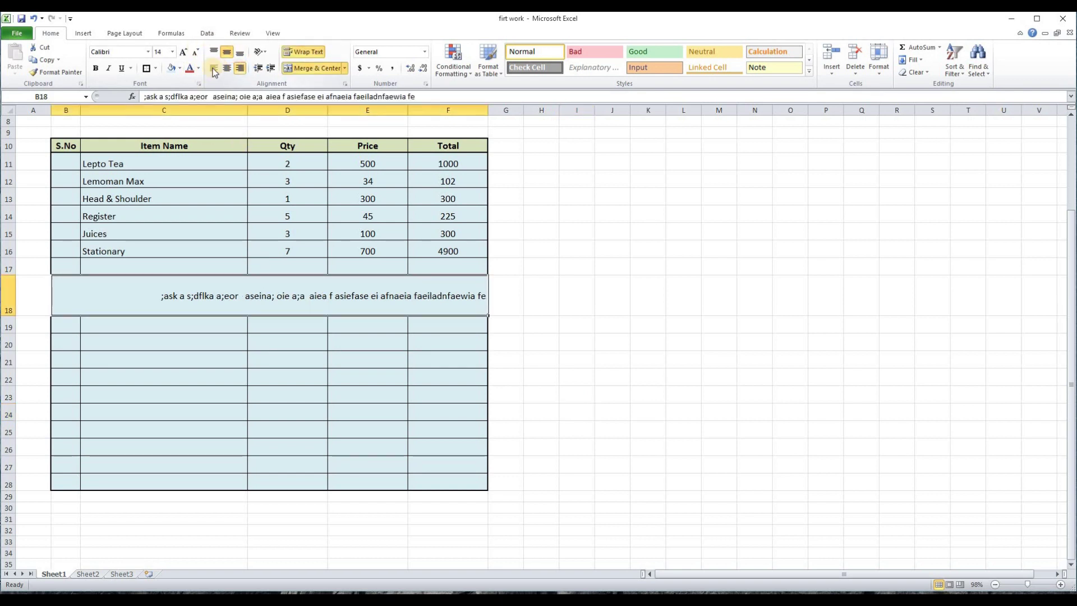
pyautogui.click(224, 69)
pyautogui.click(214, 68)
pyautogui.click(239, 52)
pyautogui.click(214, 50)
pyautogui.click(226, 52)
pyautogui.click(226, 68)
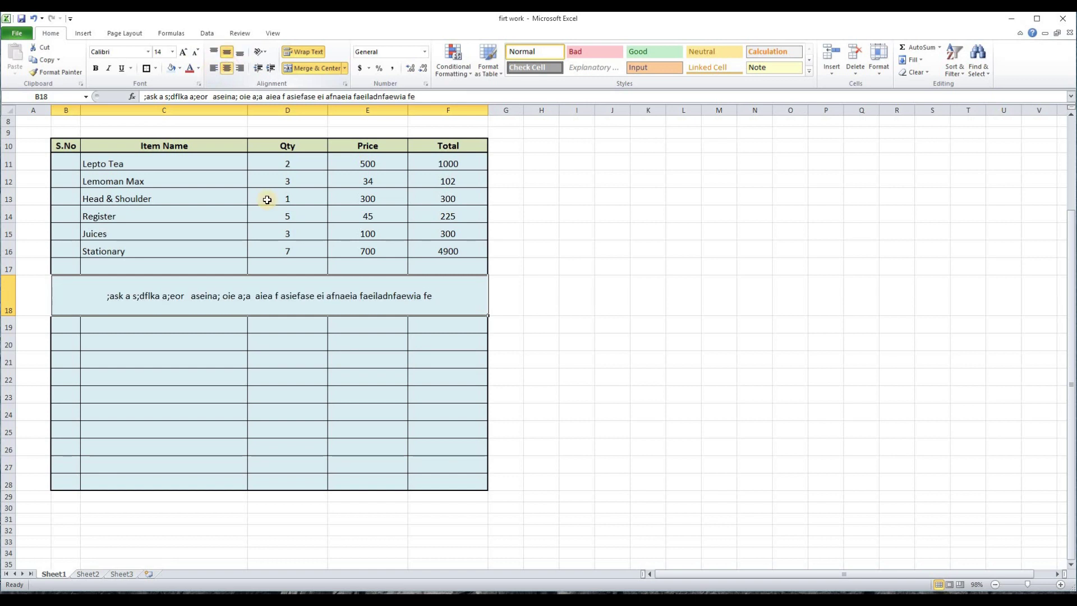
pyautogui.click(541, 296)
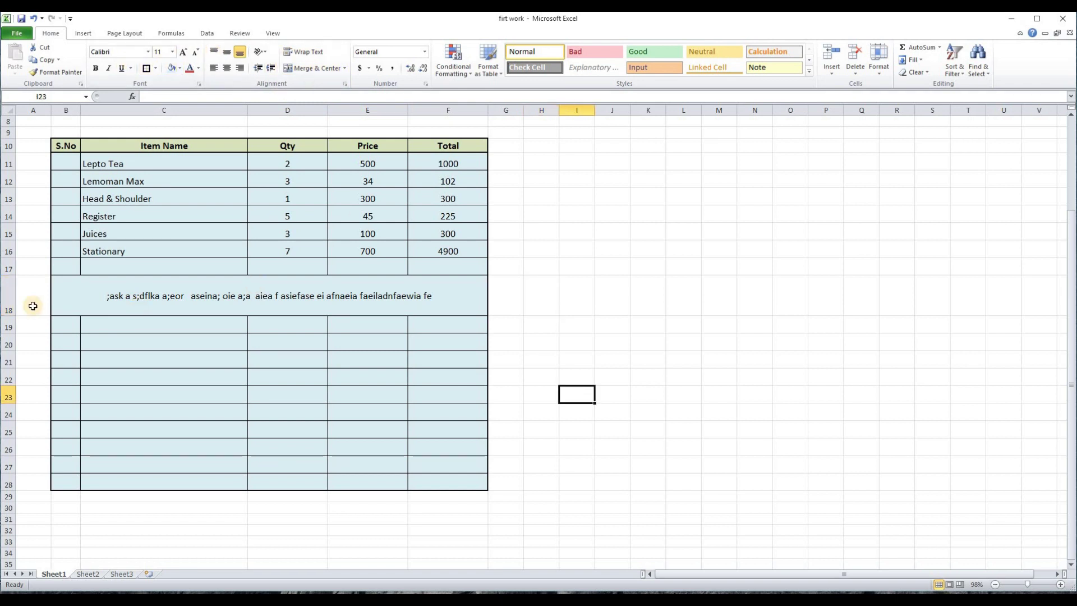
pyautogui.click(577, 293)
pyautogui.click(577, 429)
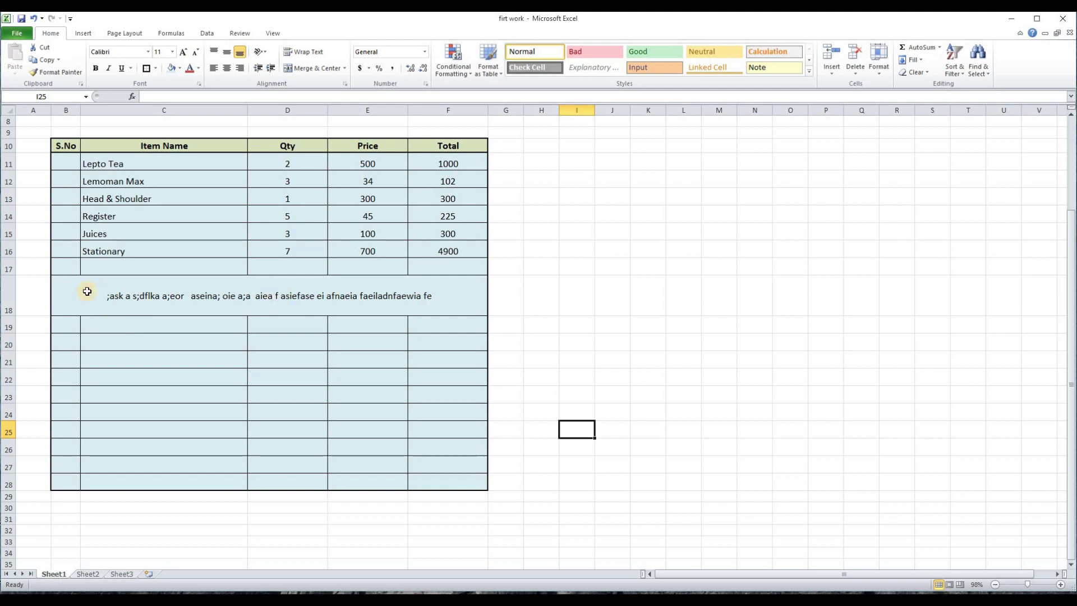
pyautogui.click(583, 363)
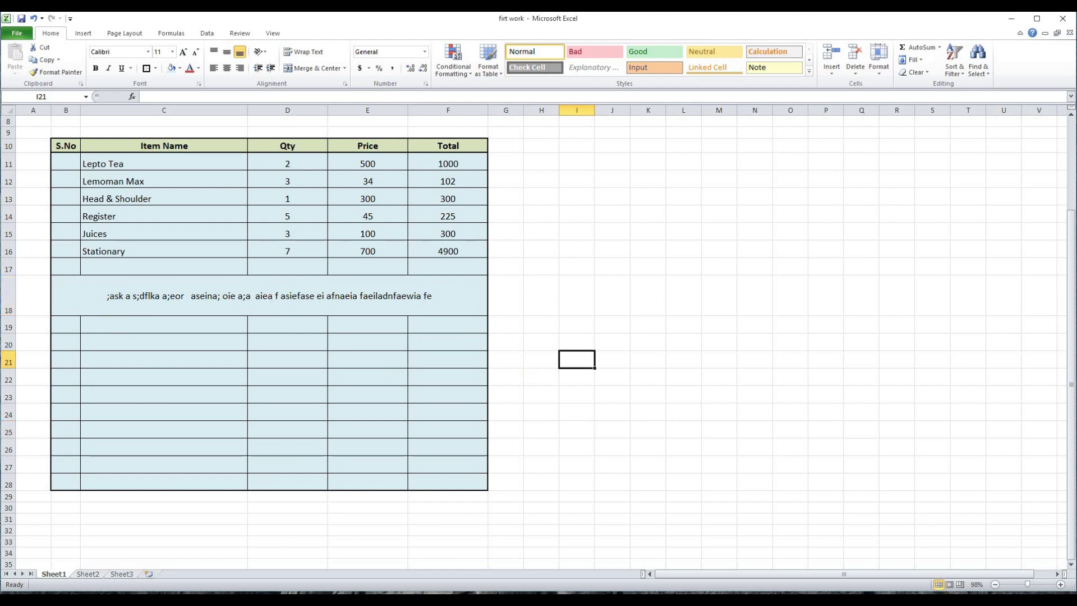
# Delete the whole of row 18 containing the merged filler text.
pyautogui.click(10, 288)
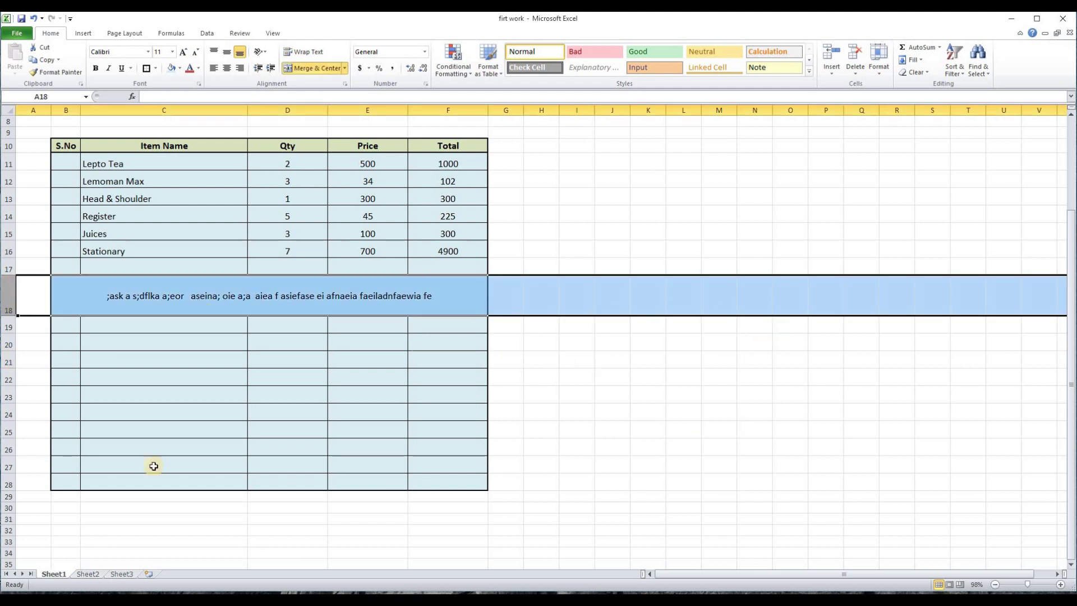
pyautogui.rightClick(8, 295)
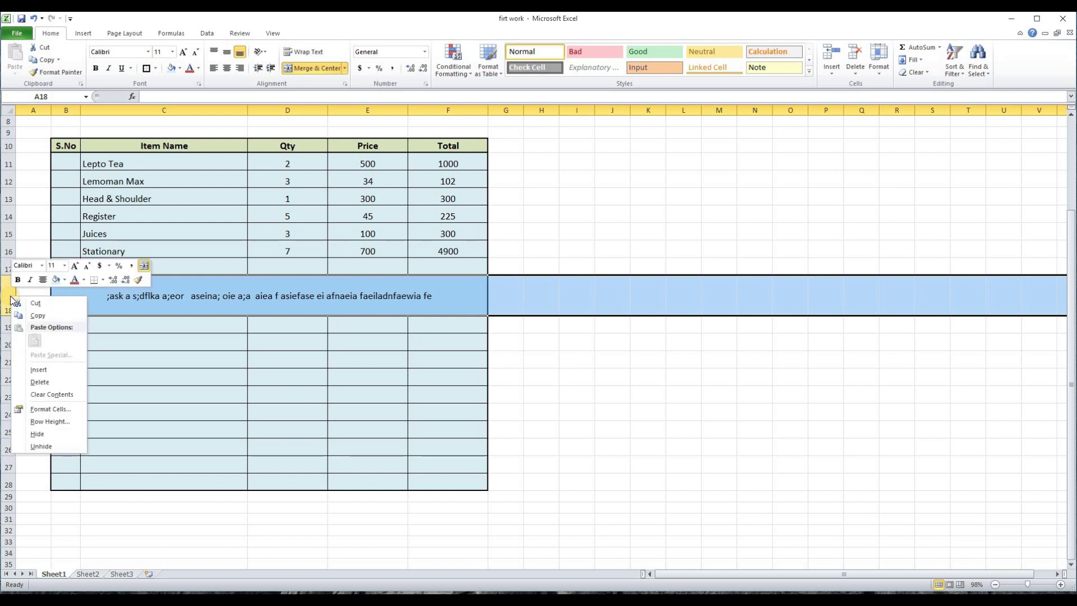
pyautogui.click(39, 382)
pyautogui.click(289, 500)
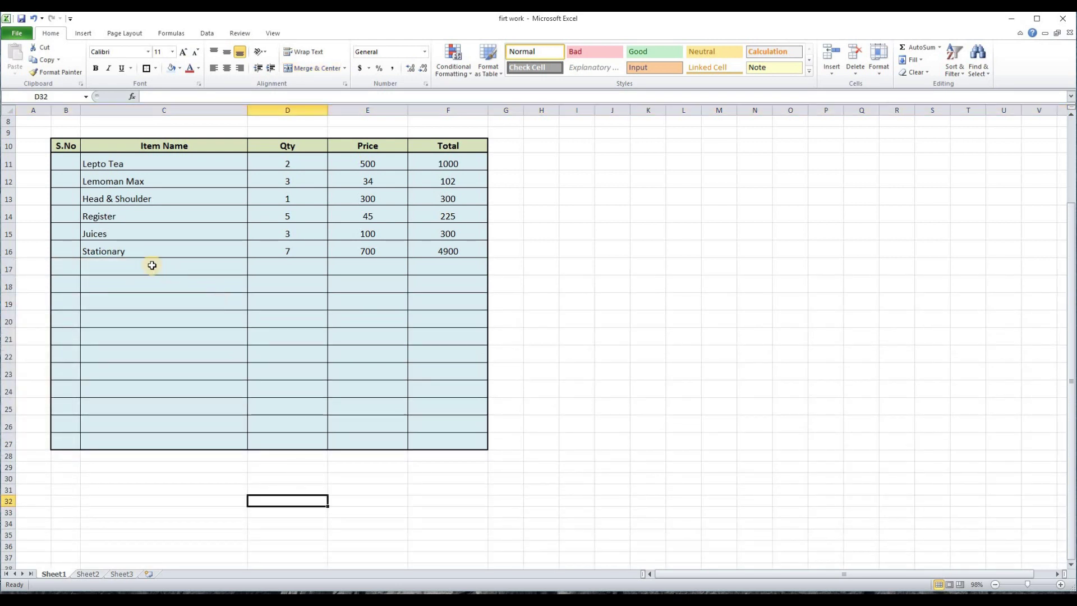
pyautogui.scroll(2, 99, 365)
pyautogui.click(98, 359)
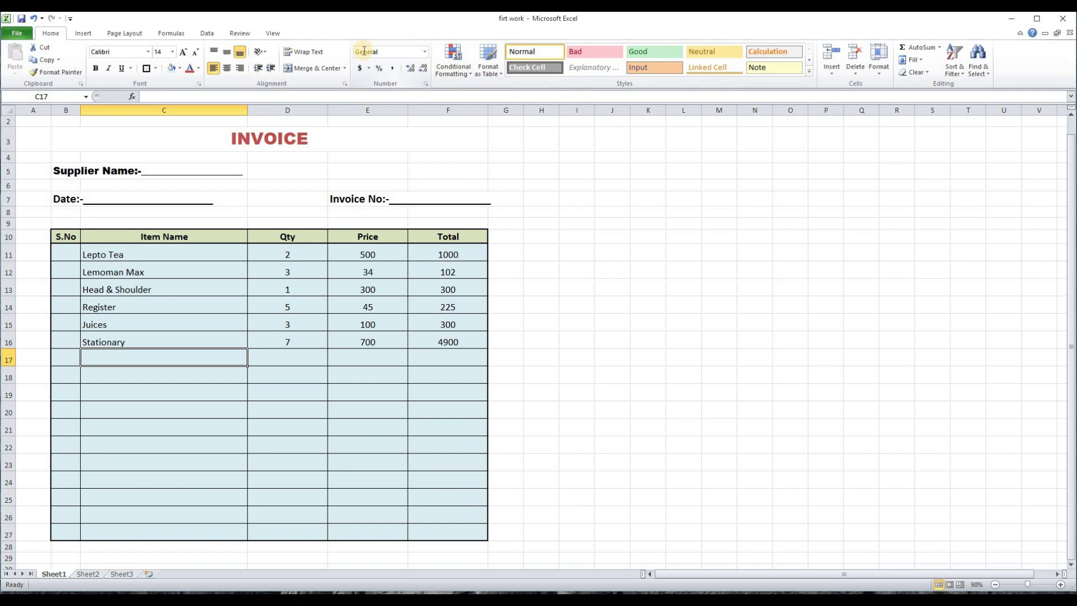
pyautogui.click(285, 375)
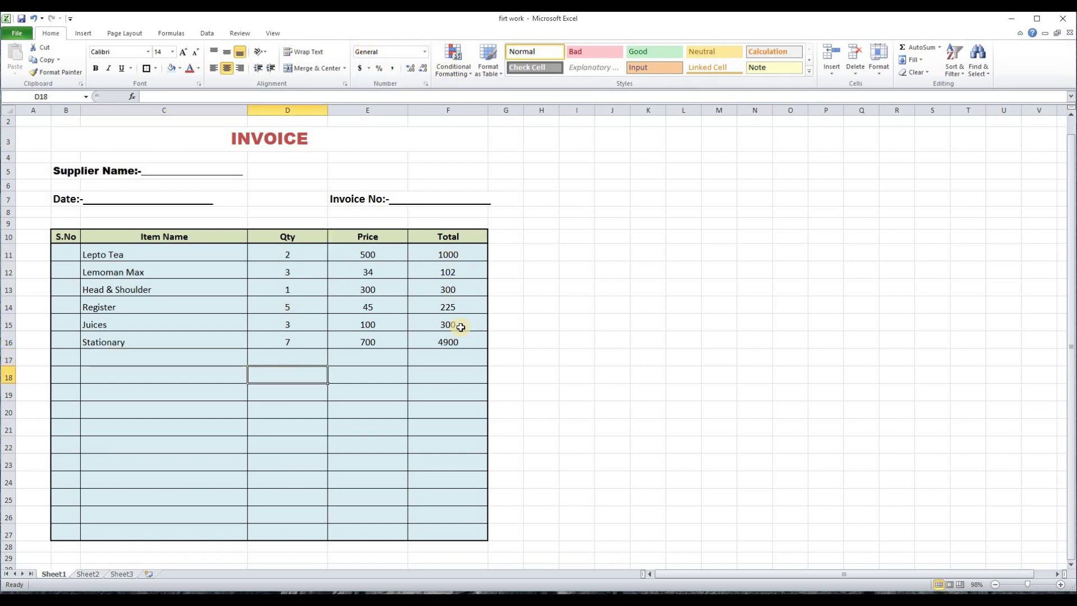
pyautogui.click(526, 327)
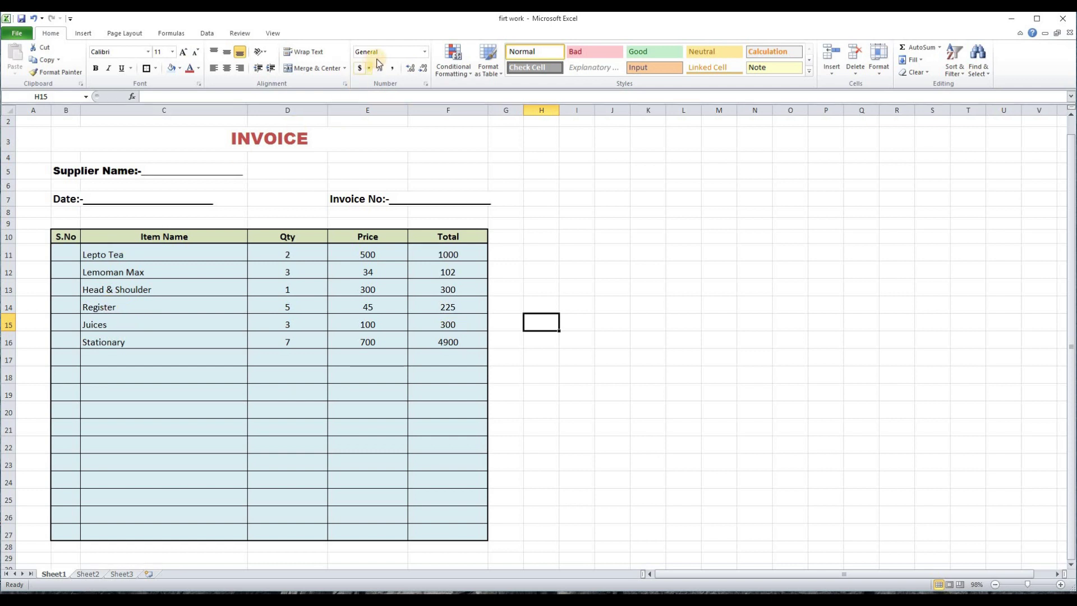
pyautogui.click(540, 290)
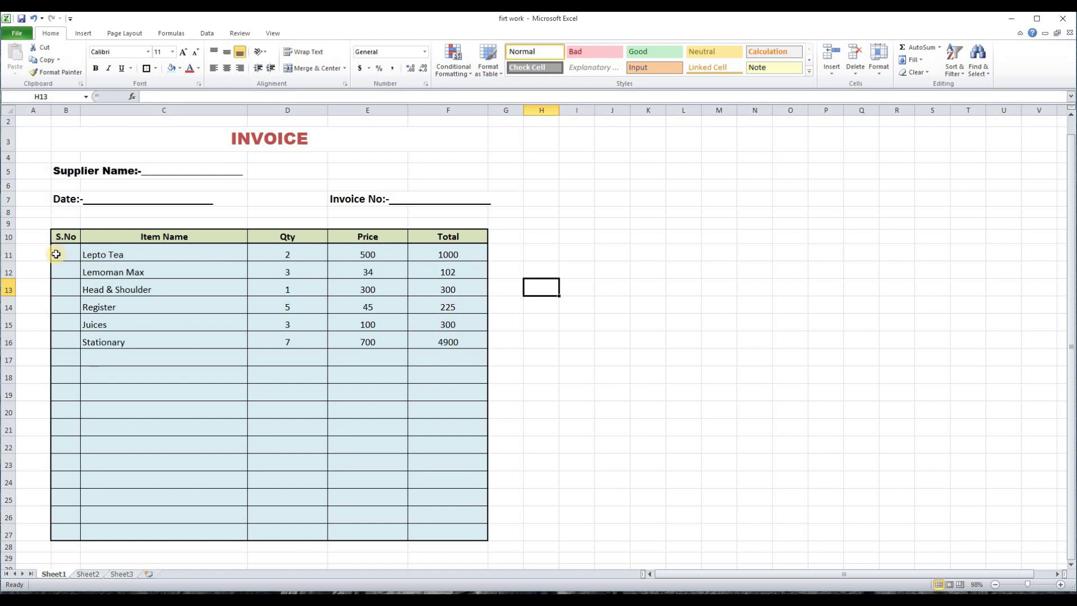
pyautogui.click(618, 255)
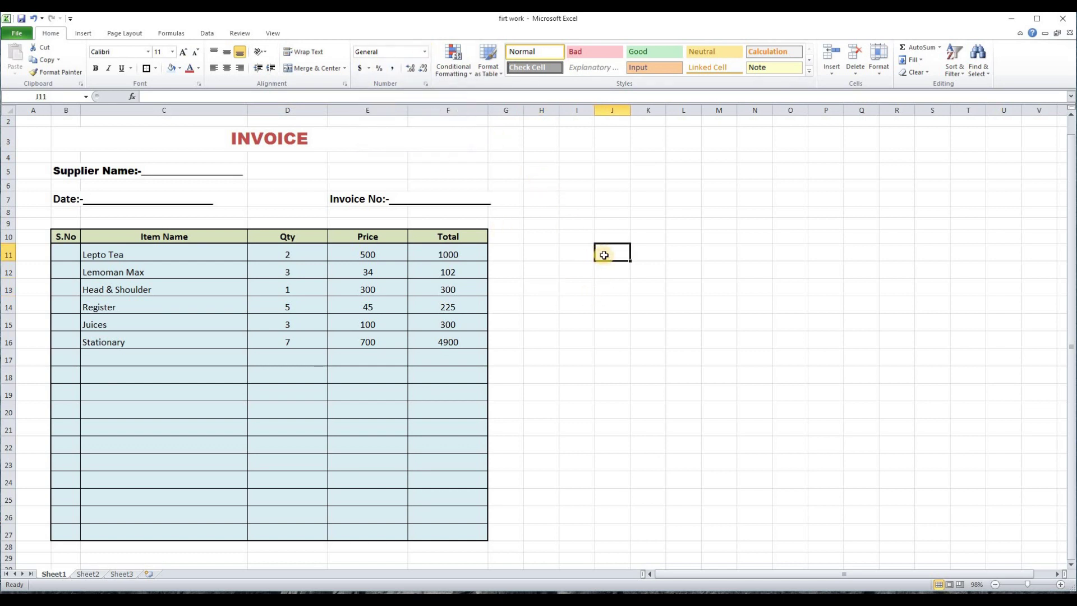
# Examine the list of available number formats and the Qty, Price and Total values in D11:F16.
pyautogui.click(424, 52)
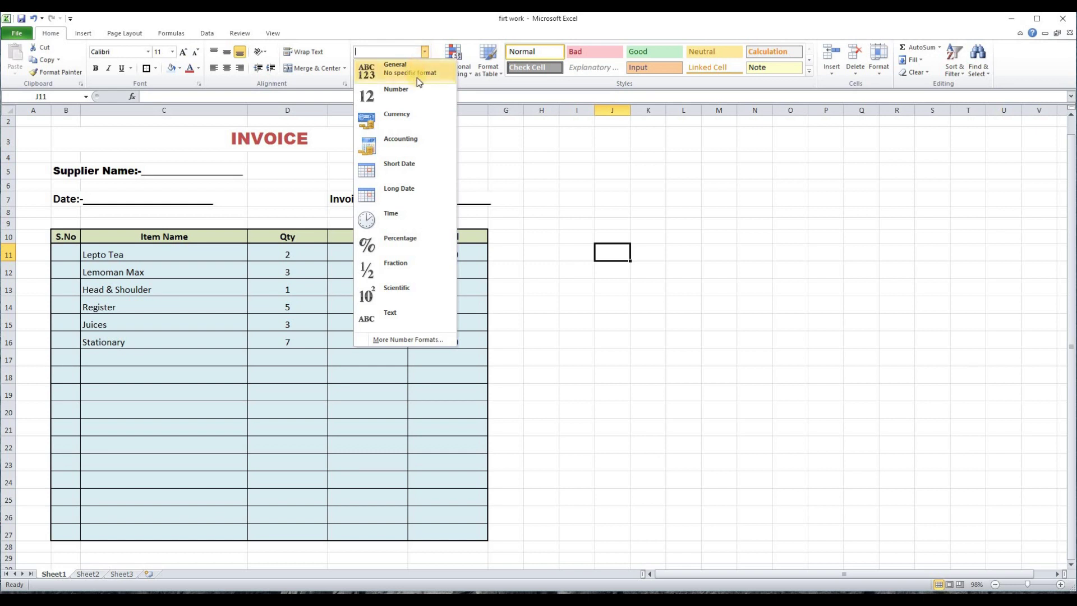
pyautogui.click(465, 260)
pyautogui.click(464, 260)
pyautogui.click(391, 256)
pyautogui.click(573, 291)
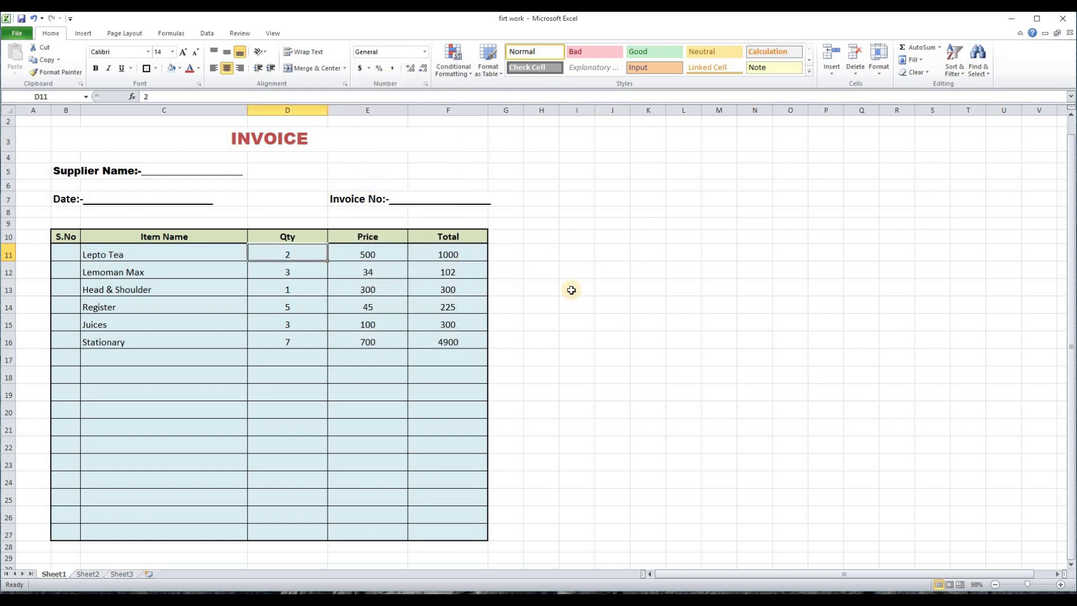
pyautogui.moveTo(284, 250); pyautogui.dragTo(433, 337)
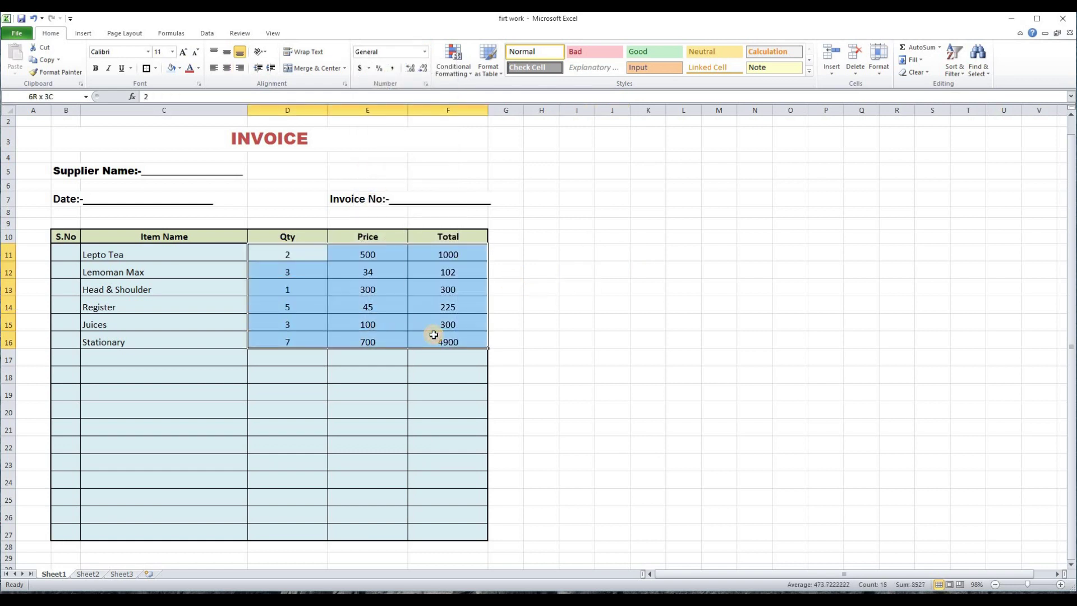
pyautogui.click(541, 185)
pyautogui.click(425, 54)
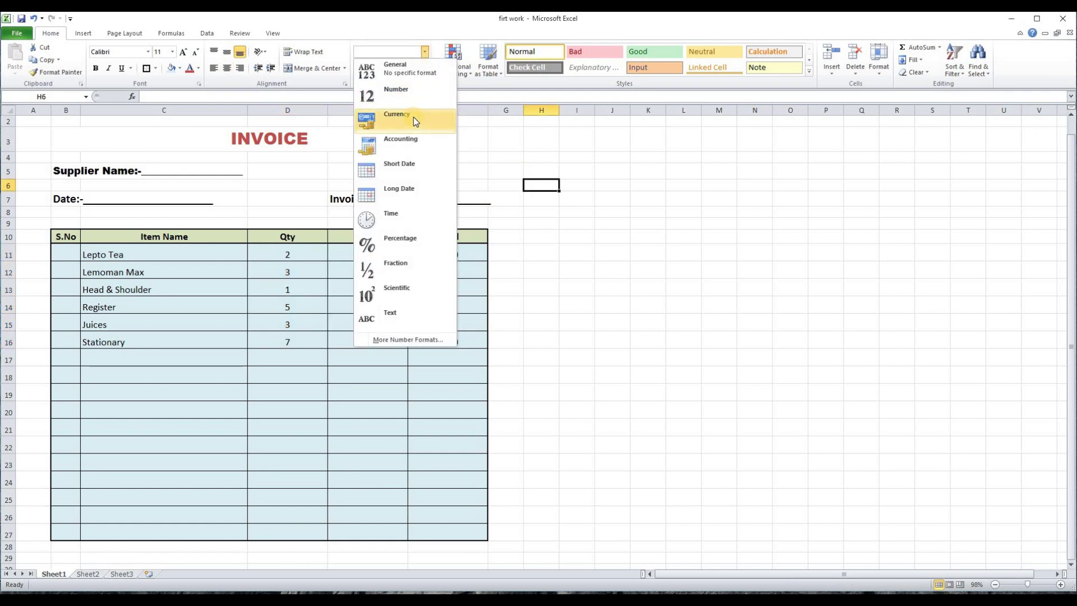
# Apply the Currency number format to the Qty, Price and Total values in D11:F16.
pyautogui.click(527, 308)
pyautogui.moveTo(282, 257); pyautogui.dragTo(446, 341)
pyautogui.click(425, 54)
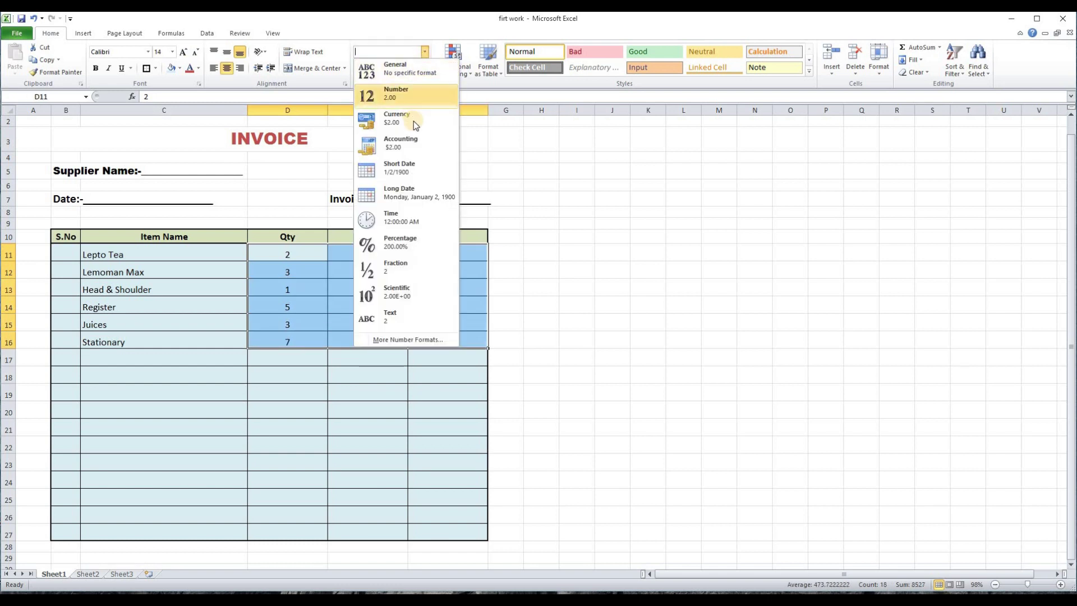
pyautogui.click(409, 112)
pyautogui.click(577, 305)
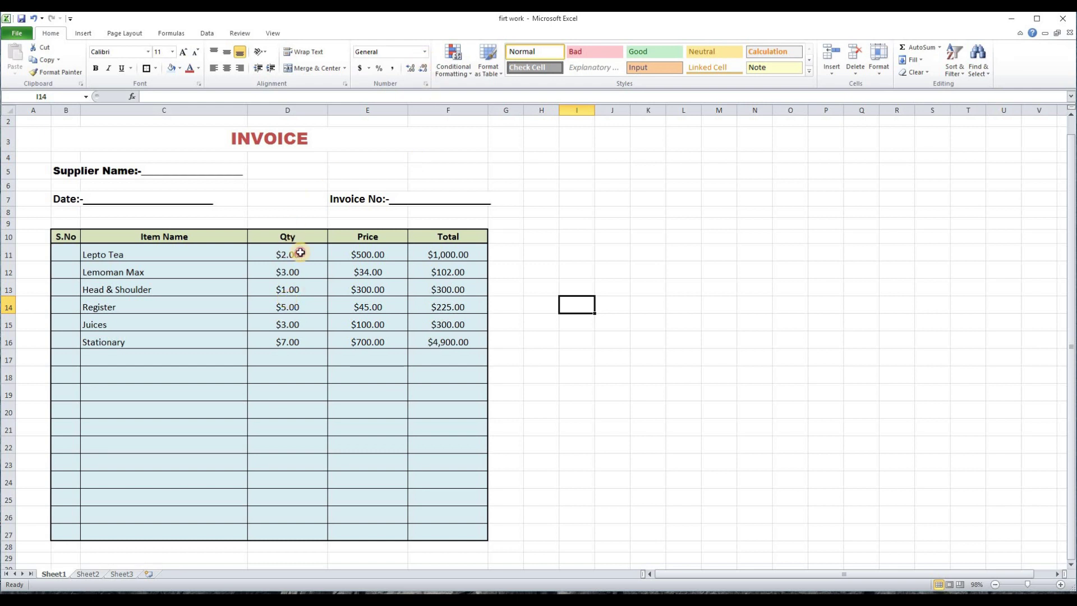
# Switch the Qty, Price and Total values in D11:F16 to the Accounting number format.
pyautogui.moveTo(296, 254); pyautogui.dragTo(449, 342)
pyautogui.click(425, 51)
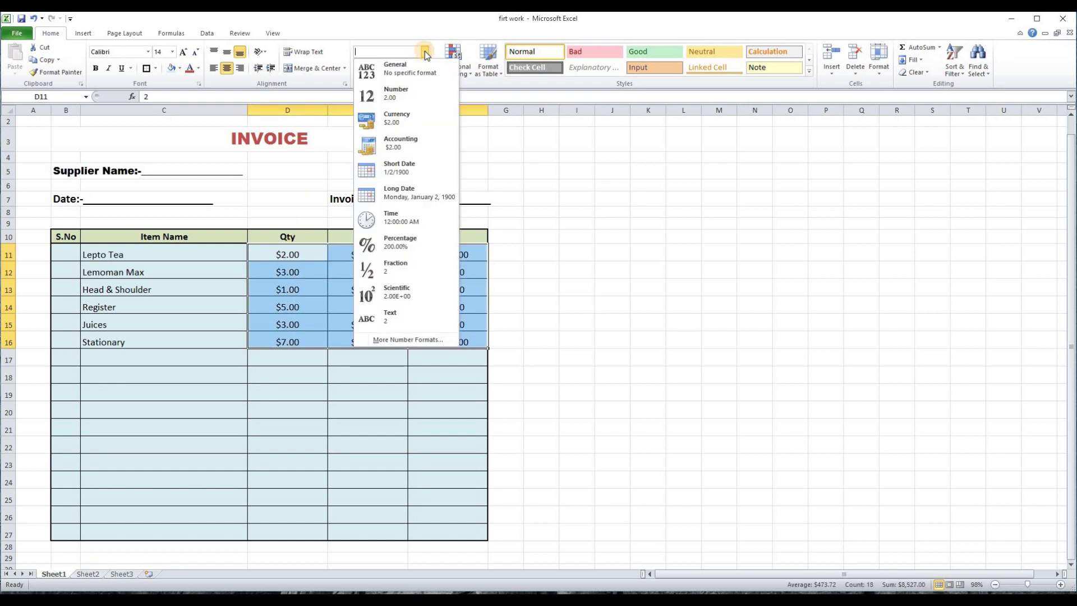
pyautogui.click(415, 145)
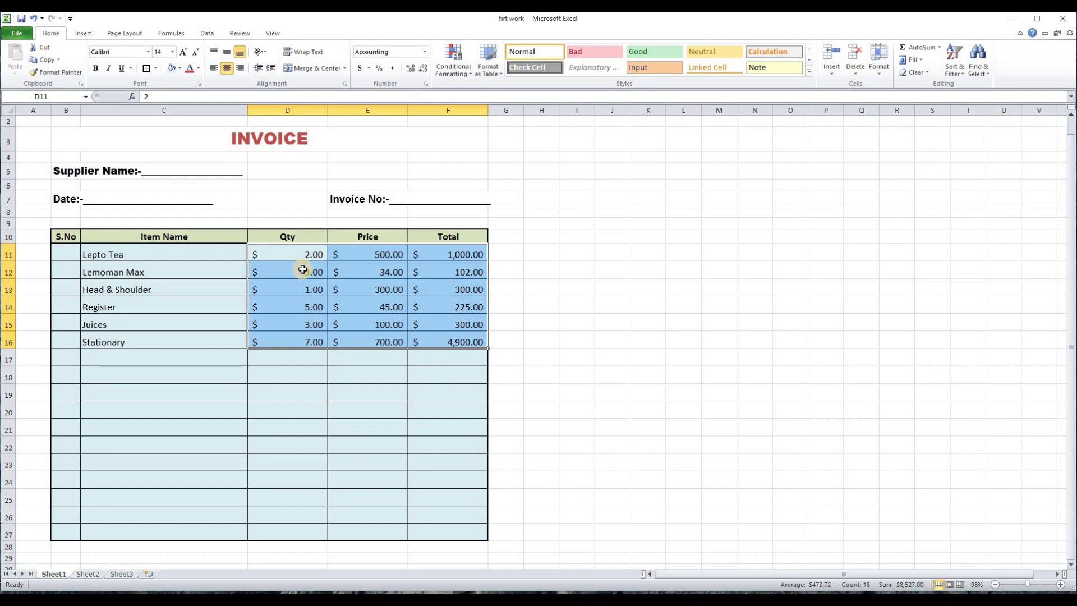
# Return the Qty, Price and Total values in D11:F16 to the General number format.
pyautogui.hotkey('ctrl', 'shift', '4')
pyautogui.hotkey('ctrl', 'shift', '`')
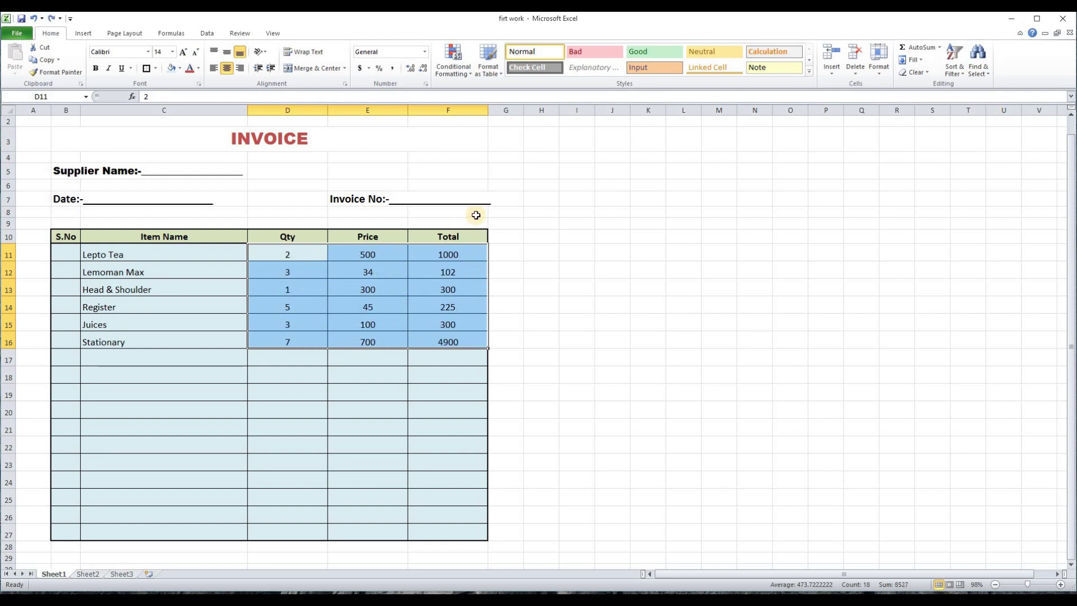
pyautogui.click(426, 51)
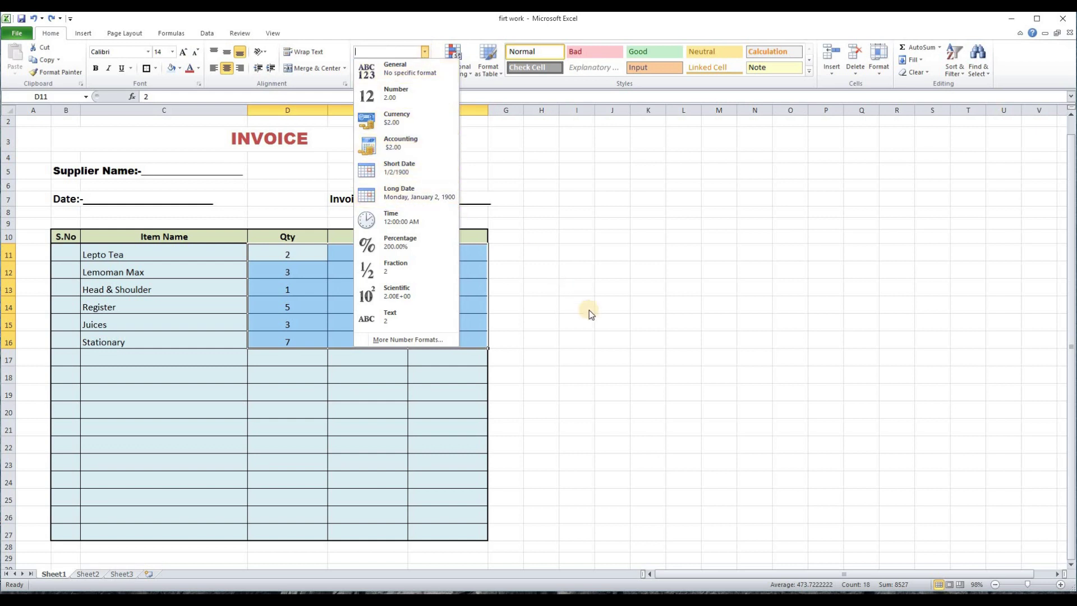
pyautogui.press('Escape')
pyautogui.click(179, 373)
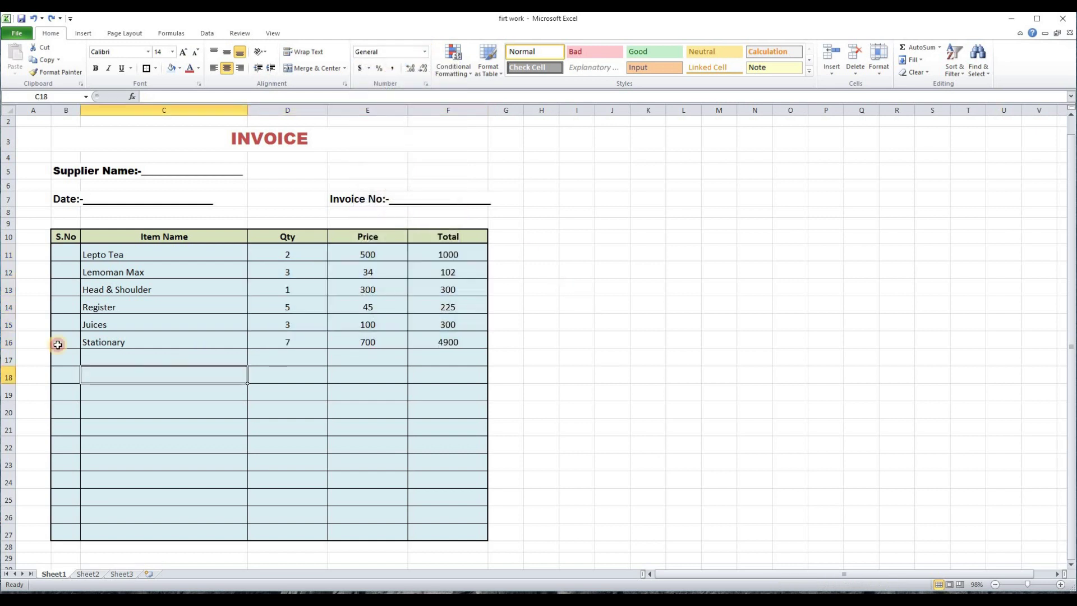
# Replace the S.No header in B10 with "Date" and widen column B to make room for dates.
pyautogui.click(69, 240)
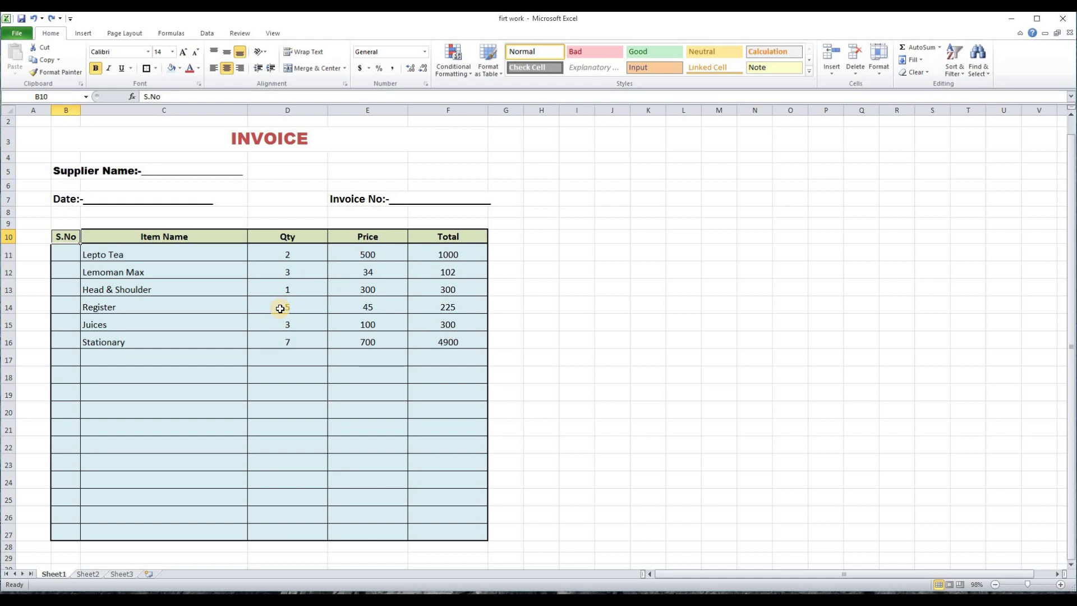
pyautogui.click(240, 386)
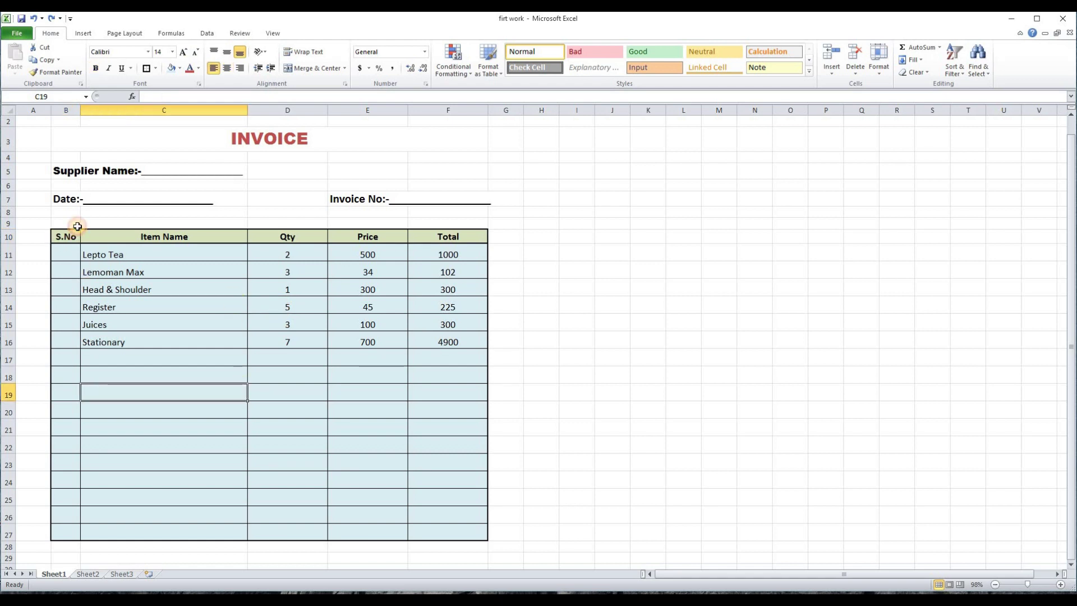
pyautogui.click(61, 238)
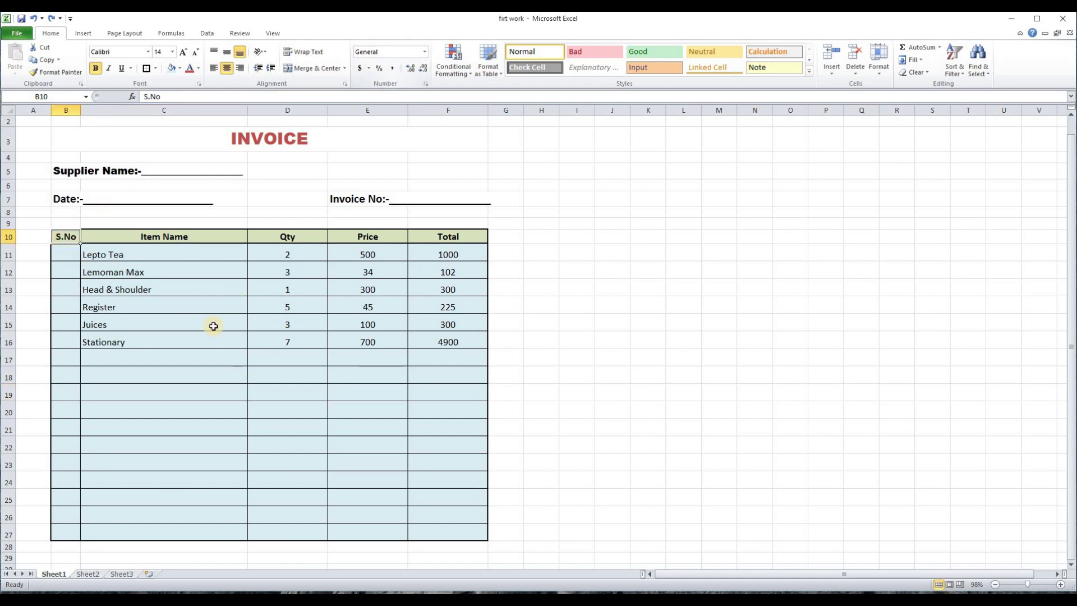
pyautogui.write('Date')
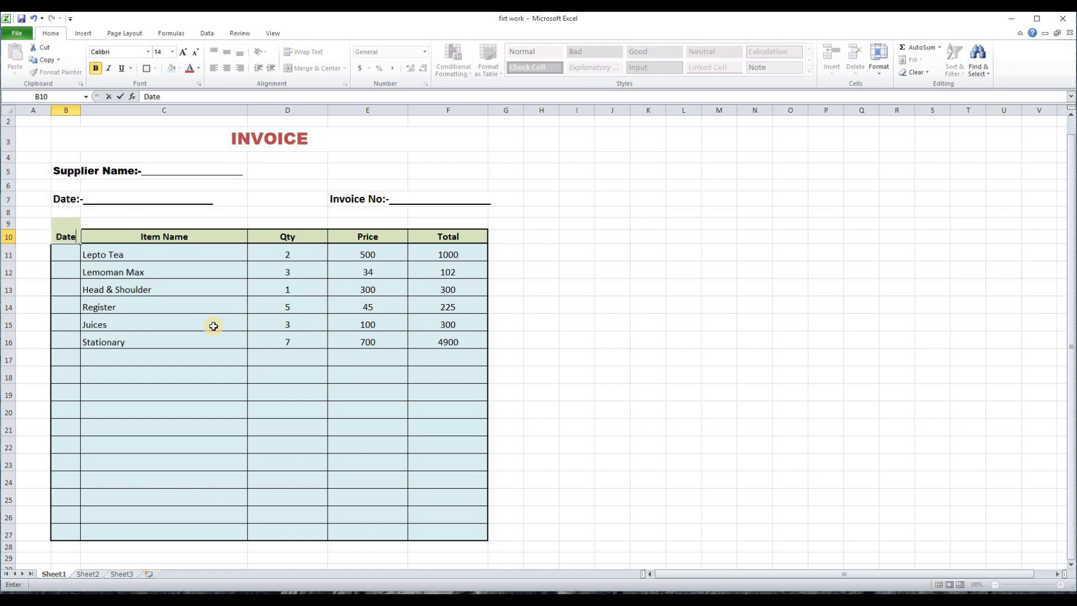
pyautogui.press('Return')
pyautogui.click(119, 358)
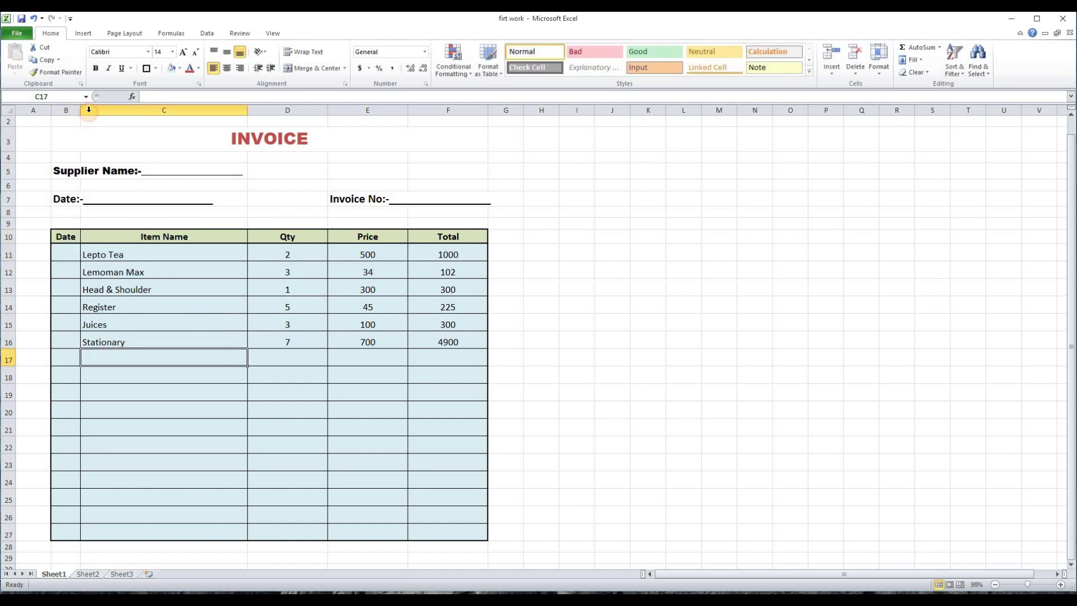
pyautogui.moveTo(81, 111); pyautogui.dragTo(115, 118)
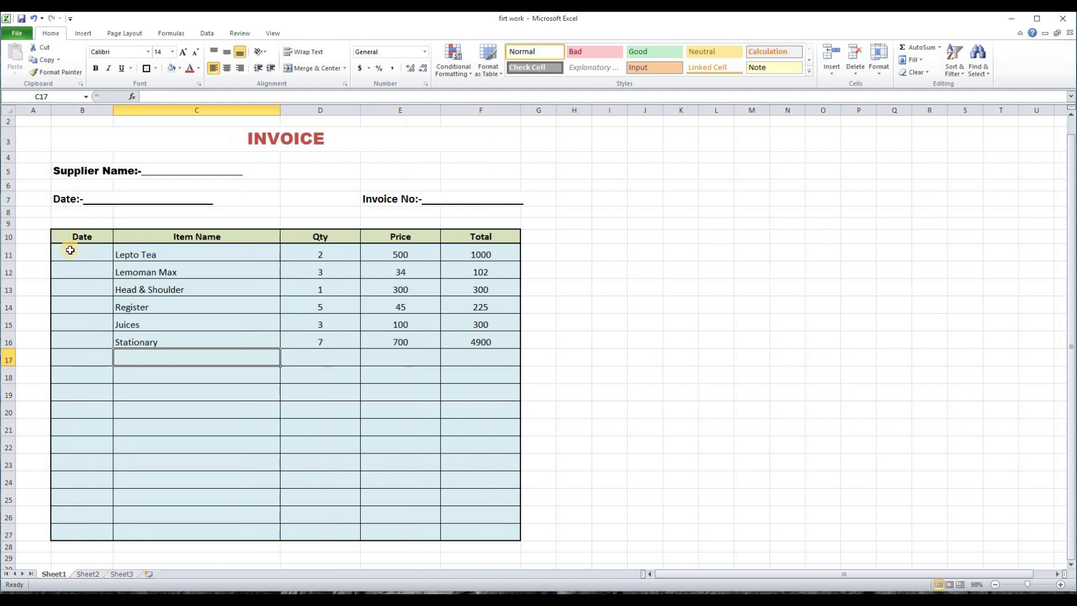
# Enter the dates 12-3-2003, 15-12-2015 and 12-4-2007 in cells B11 to B13.
pyautogui.click(67, 247)
pyautogui.write('12-3-2003')
pyautogui.press('Return')
pyautogui.write('15-12-2015')
pyautogui.press('Return')
pyautogui.write('12-4-200')
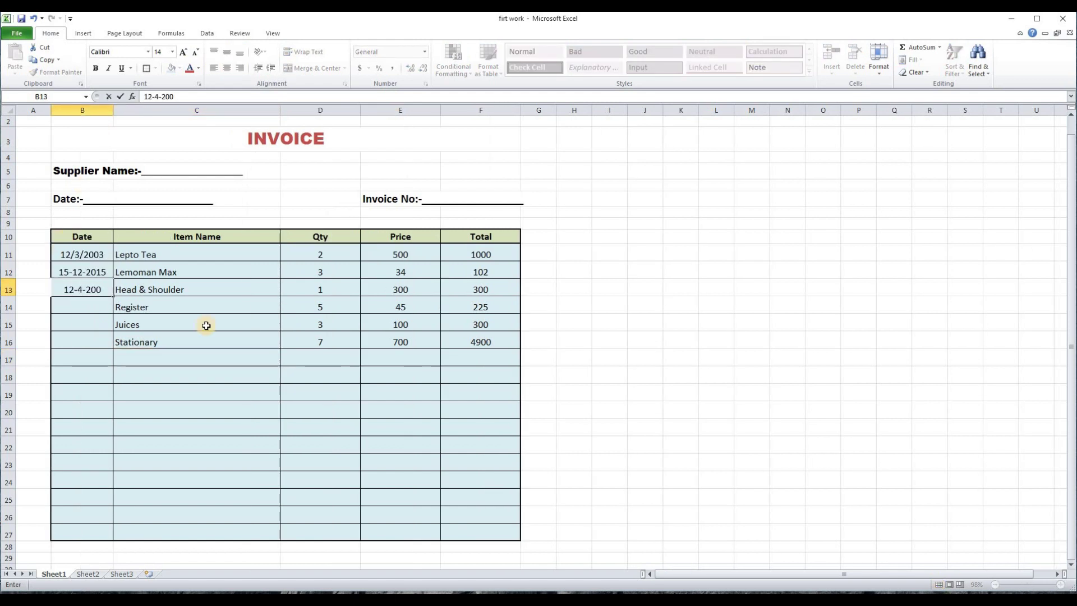
pyautogui.write('7')
pyautogui.press('Return')
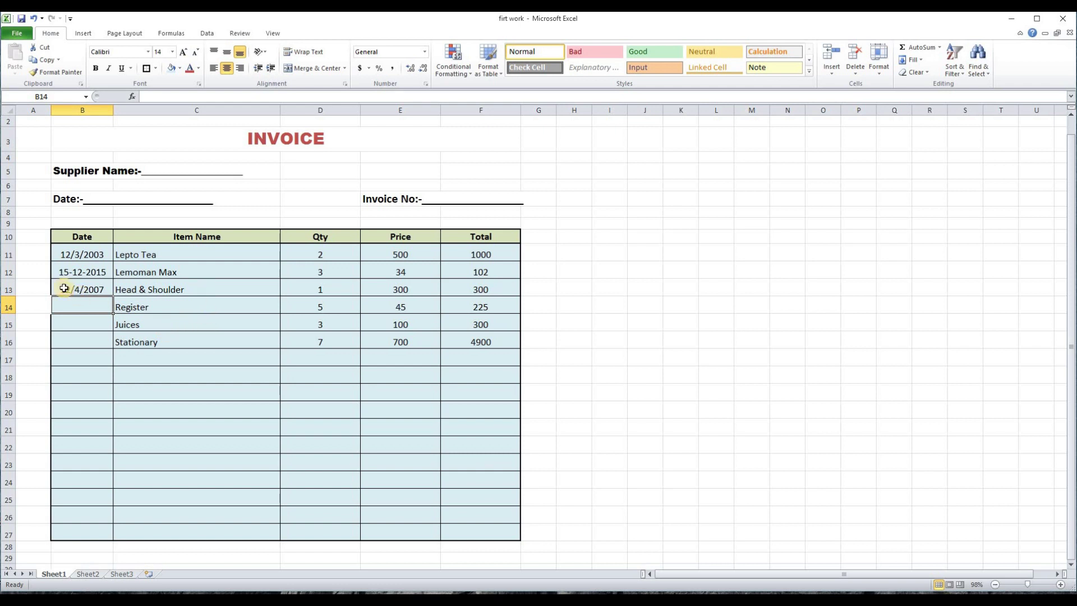
# Format cells B11:B26 of the Date column with the Date type "March 14, 2001".
pyautogui.click(151, 374)
pyautogui.moveTo(89, 254); pyautogui.dragTo(89, 512)
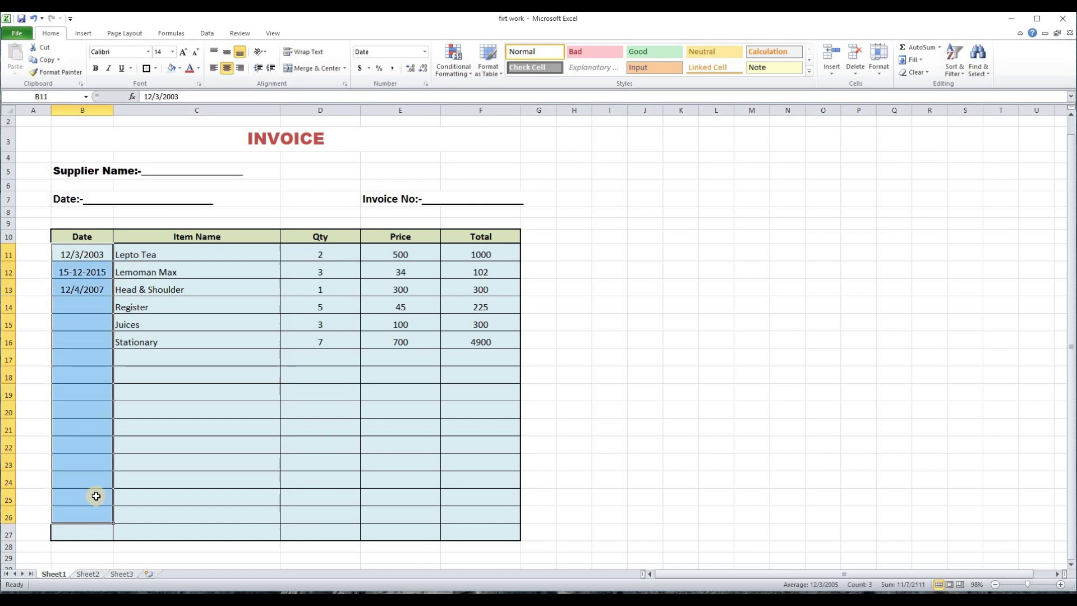
pyautogui.rightClick(84, 267)
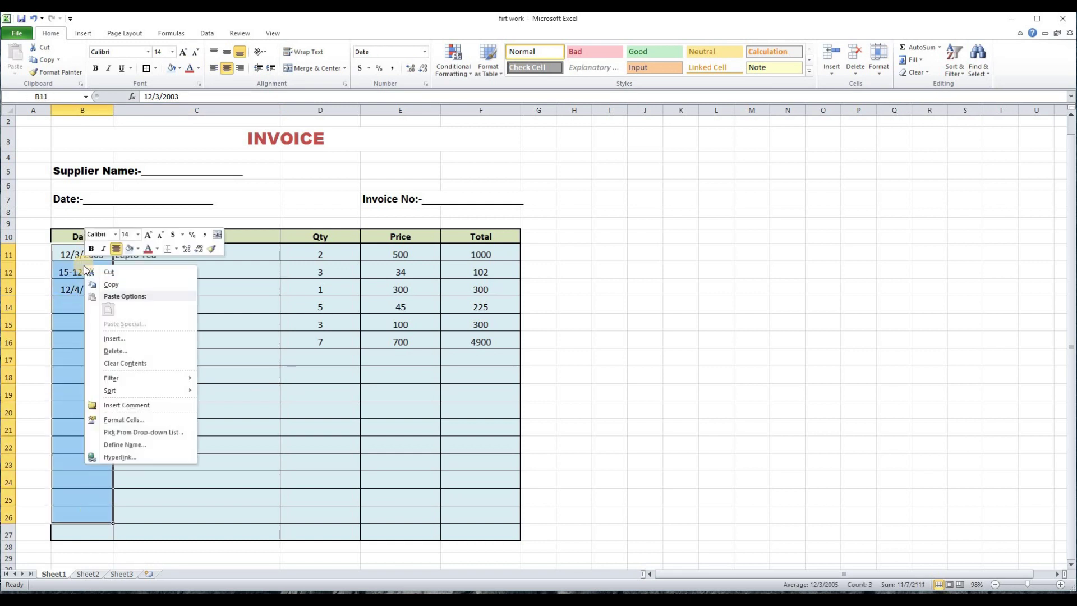
pyautogui.click(110, 420)
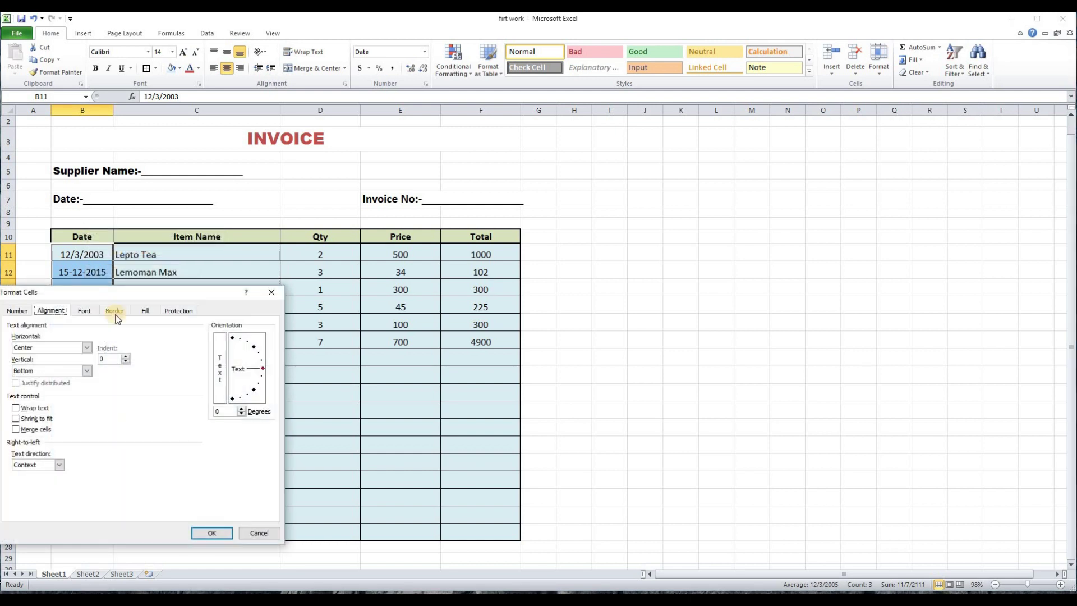
pyautogui.moveTo(118, 293); pyautogui.dragTo(293, 197)
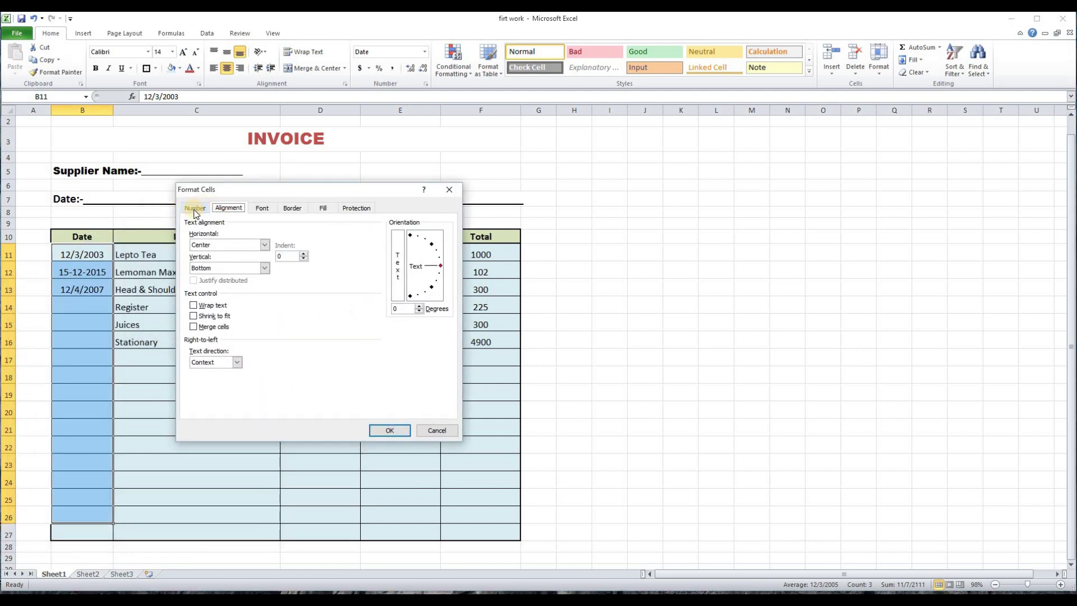
pyautogui.click(194, 210)
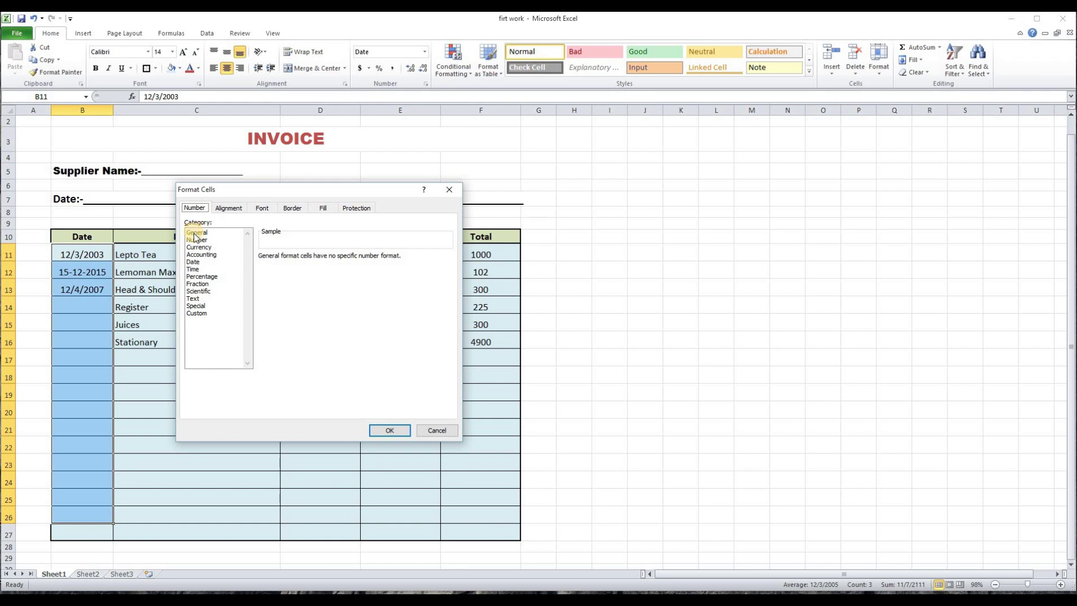
pyautogui.click(193, 262)
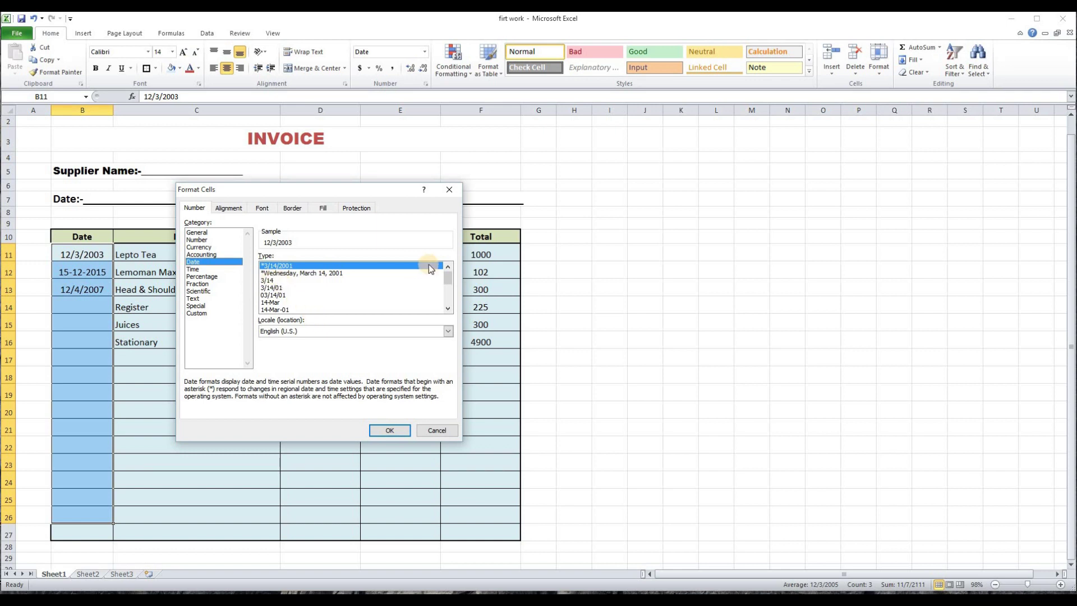
pyautogui.click(447, 280)
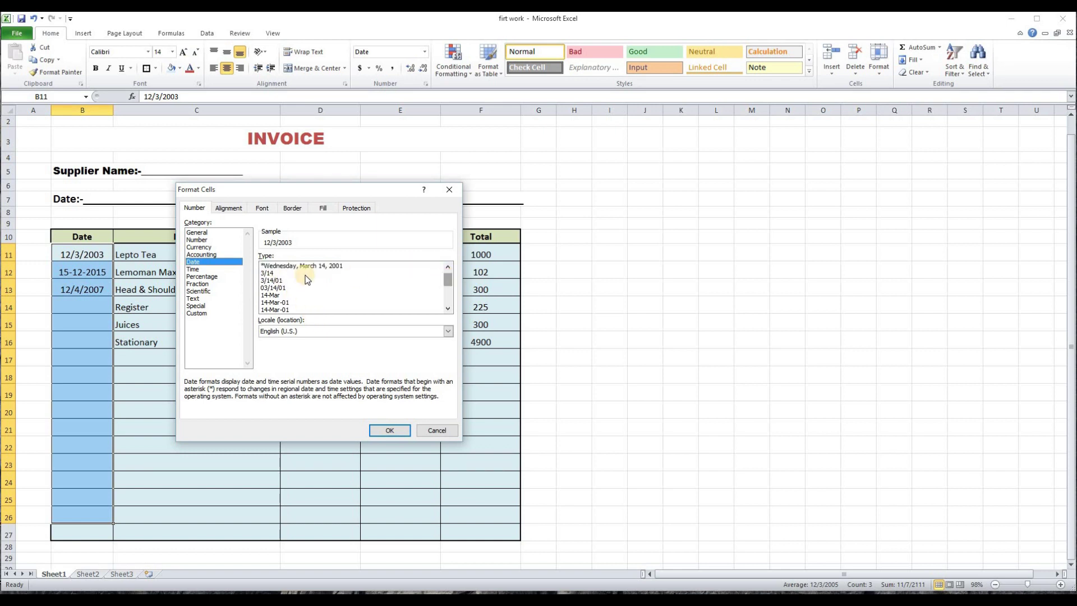
pyautogui.moveTo(447, 281); pyautogui.dragTo(447, 289)
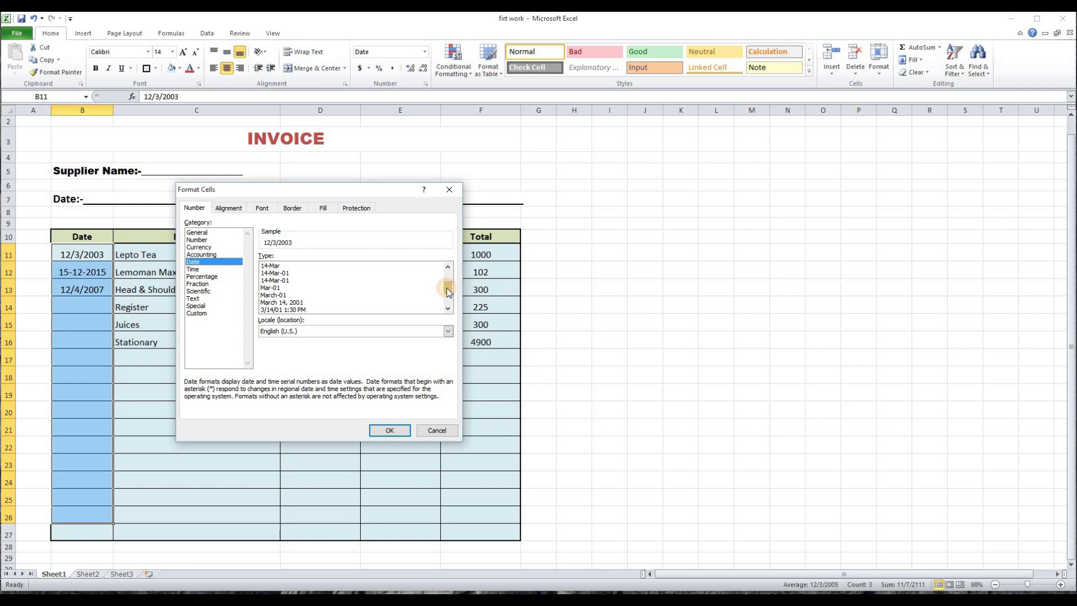
pyautogui.click(288, 304)
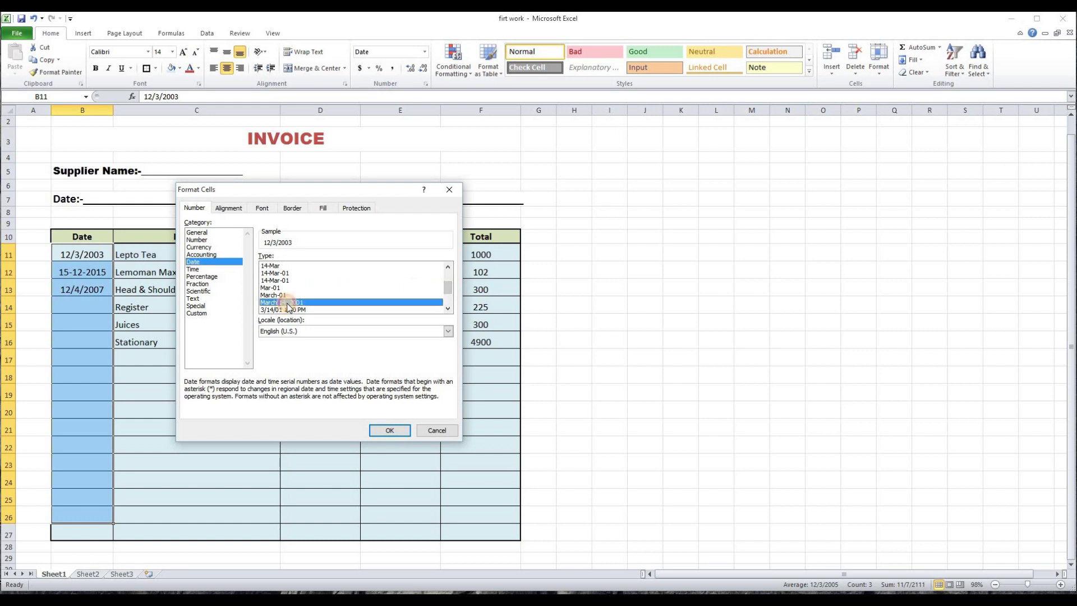
pyautogui.click(384, 430)
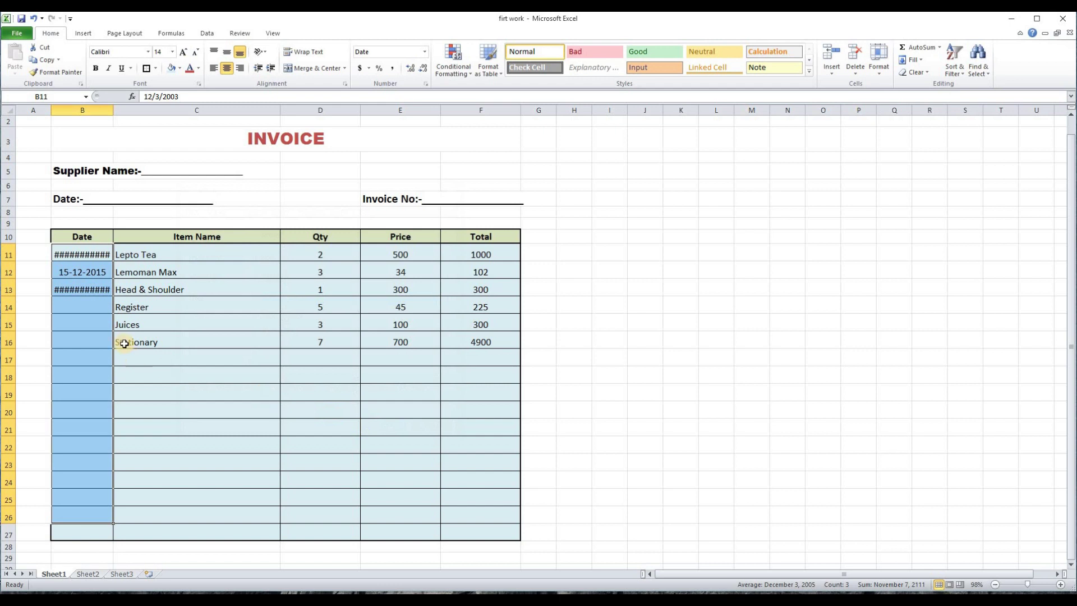
# Widen column B until the long-format dates fit in their cells.
pyautogui.moveTo(112, 113); pyautogui.dragTo(114, 112)
pyautogui.click(178, 427)
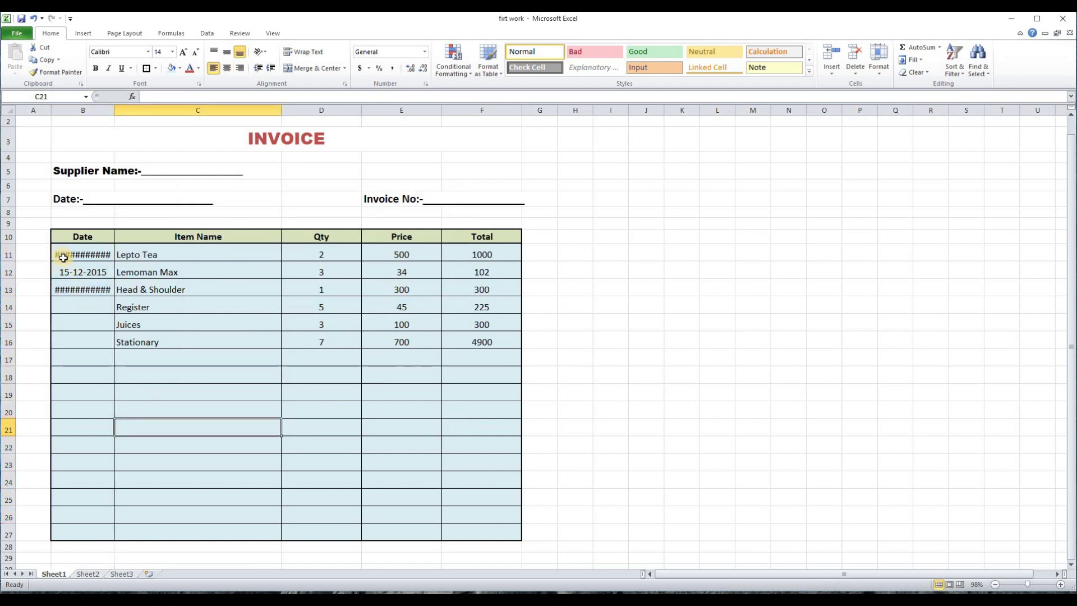
pyautogui.click(166, 372)
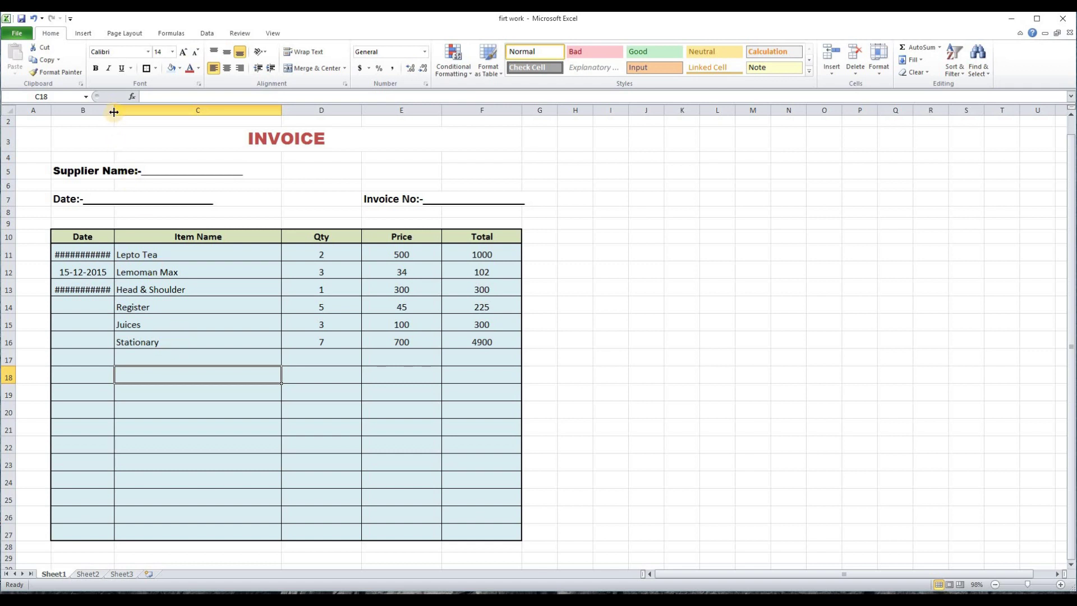
pyautogui.moveTo(114, 112); pyautogui.dragTo(138, 112)
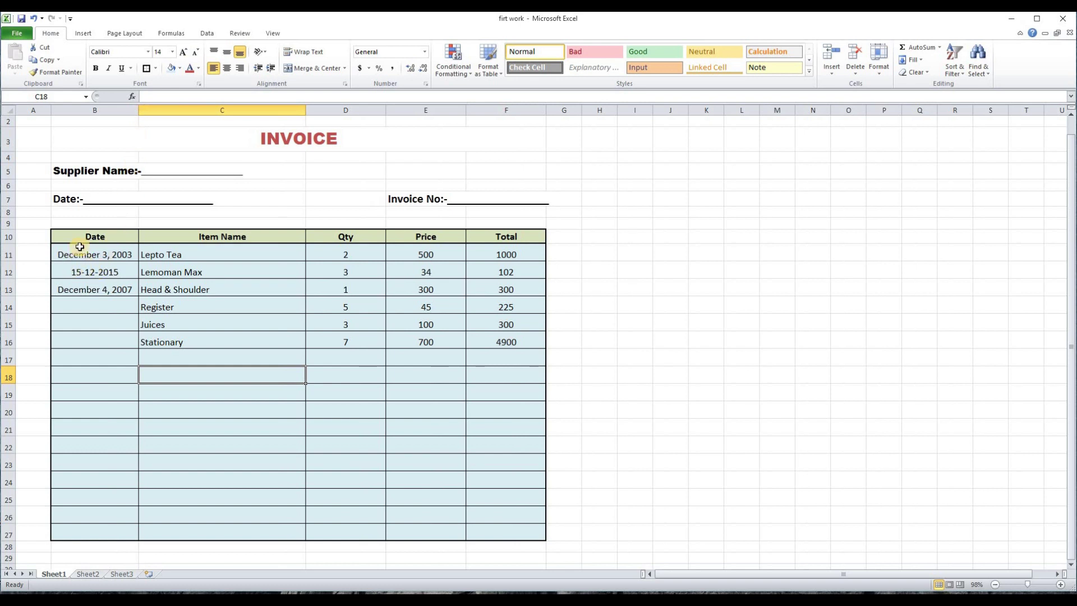
# Clear the dates in B12 and B13, keeping only the first date in the column.
pyautogui.click(95, 274)
pyautogui.click(87, 335)
pyautogui.click(84, 272)
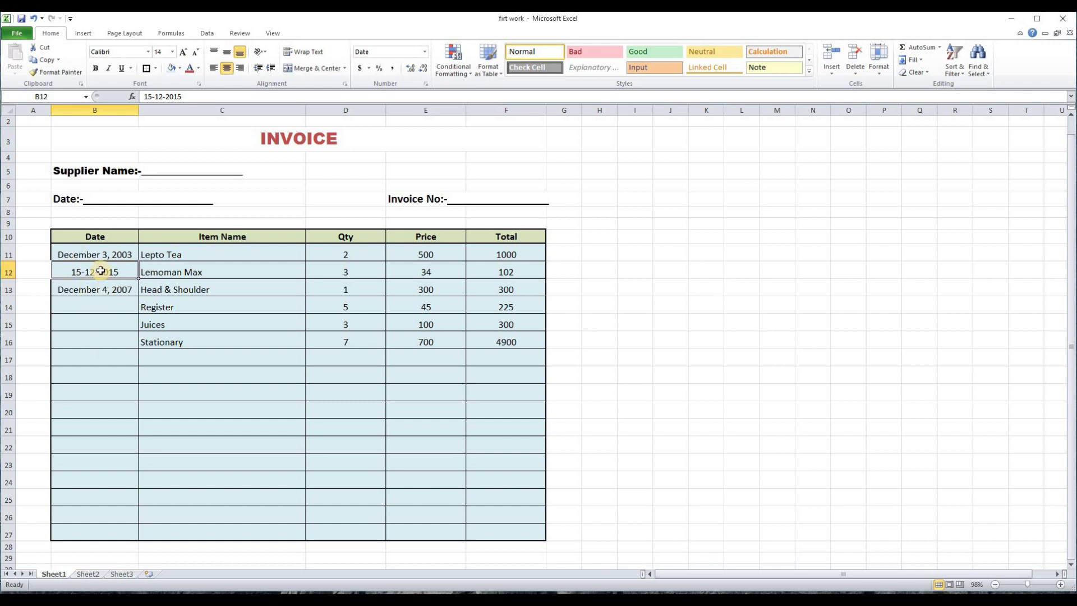
pyautogui.press('Delete')
pyautogui.click(93, 291)
pyautogui.press('Delete')
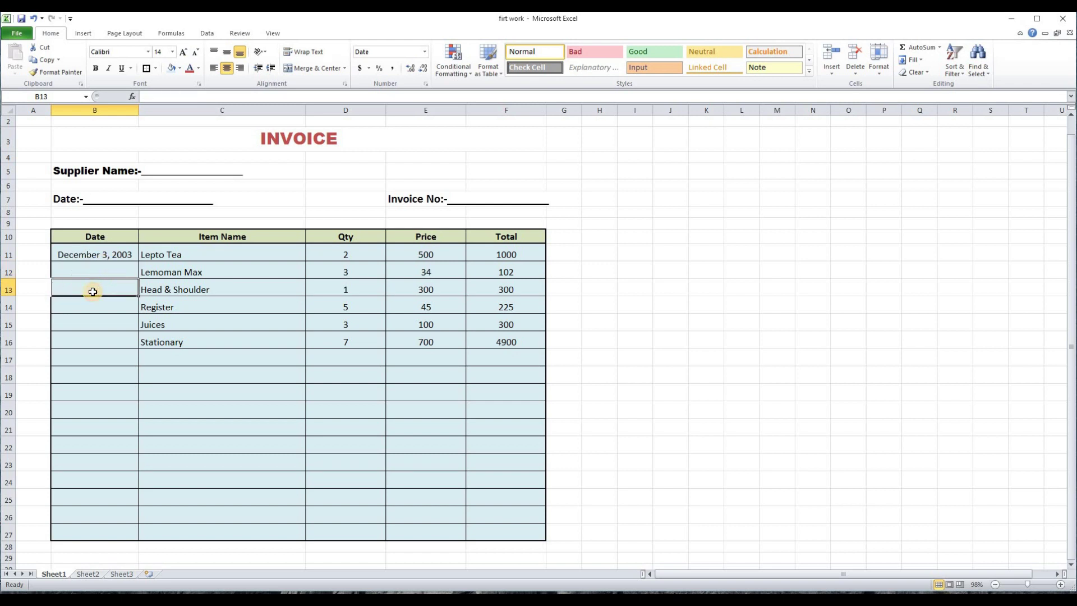
pyautogui.click(94, 358)
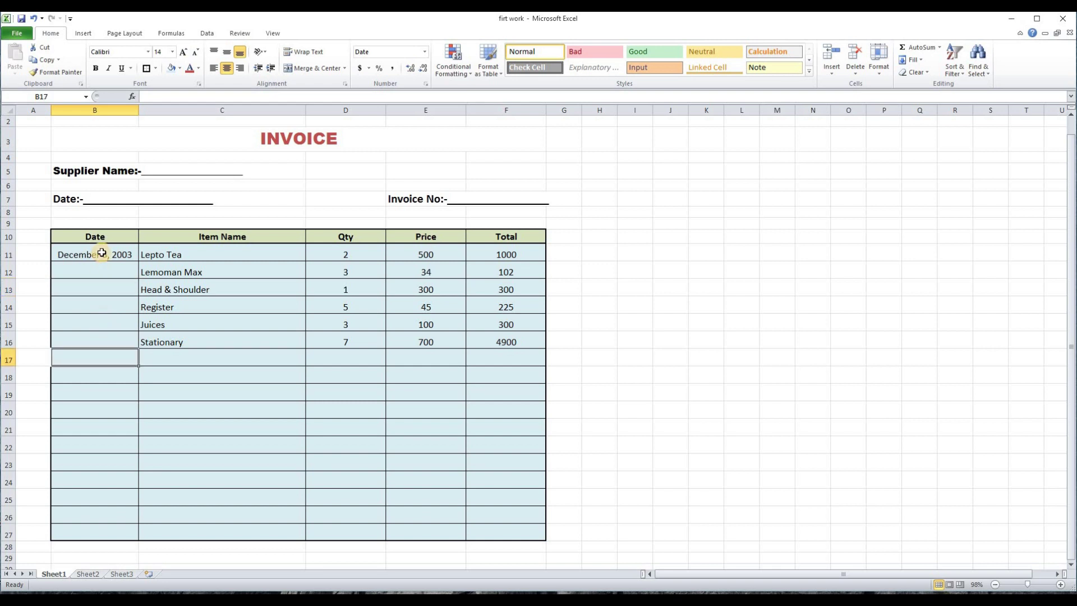
# Format cells B11:B27 of the Date column with the Date type "14-Mar-01".
pyautogui.moveTo(101, 253); pyautogui.dragTo(109, 522)
pyautogui.rightClick(85, 279)
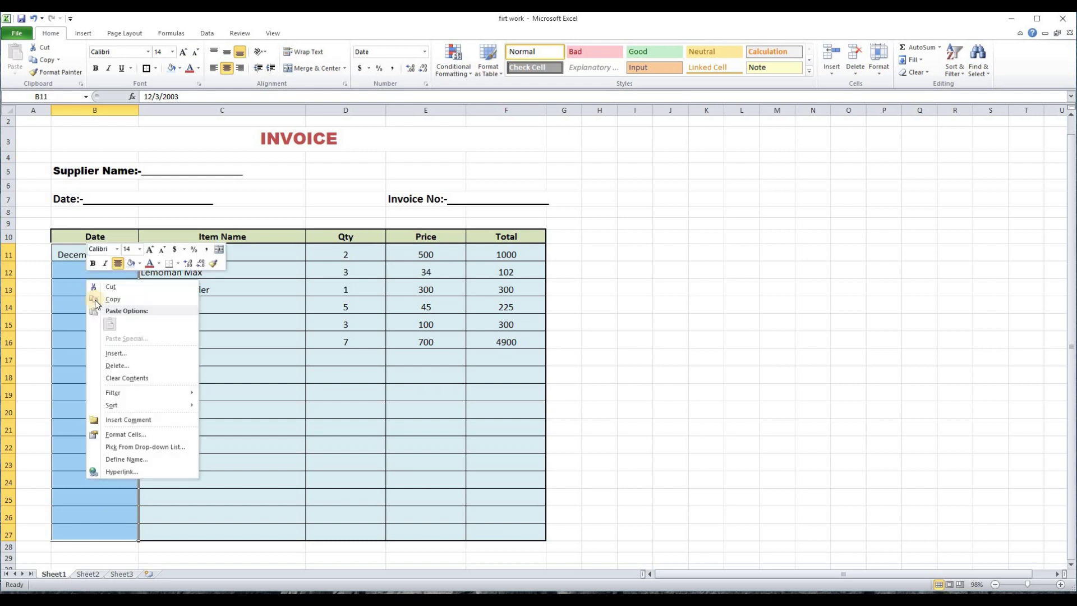
pyautogui.click(133, 436)
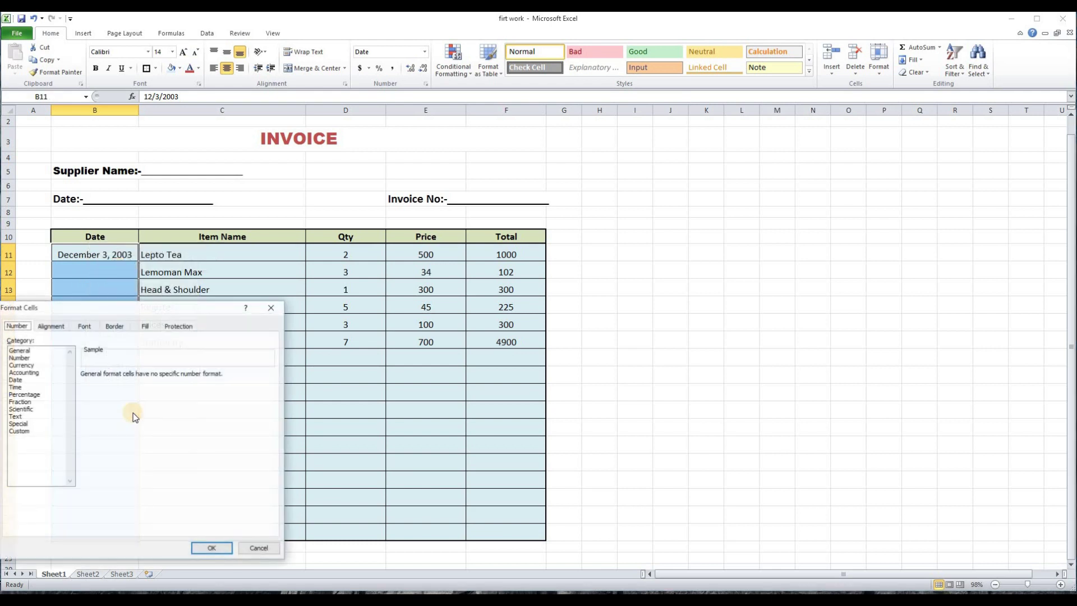
pyautogui.click(16, 380)
pyautogui.click(271, 426)
pyautogui.click(271, 426)
pyautogui.click(271, 426)
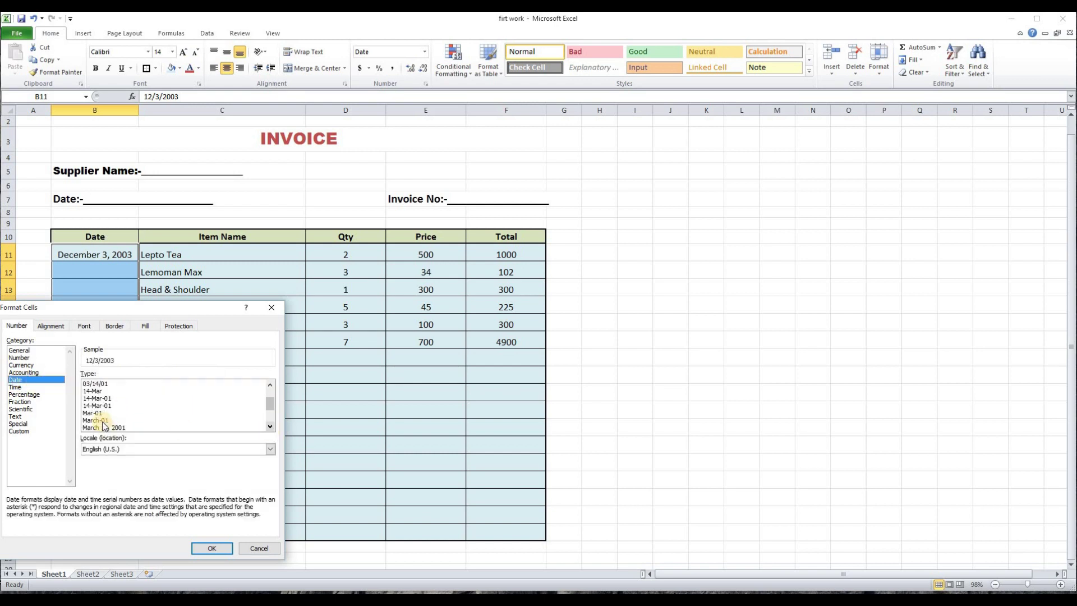
pyautogui.click(96, 399)
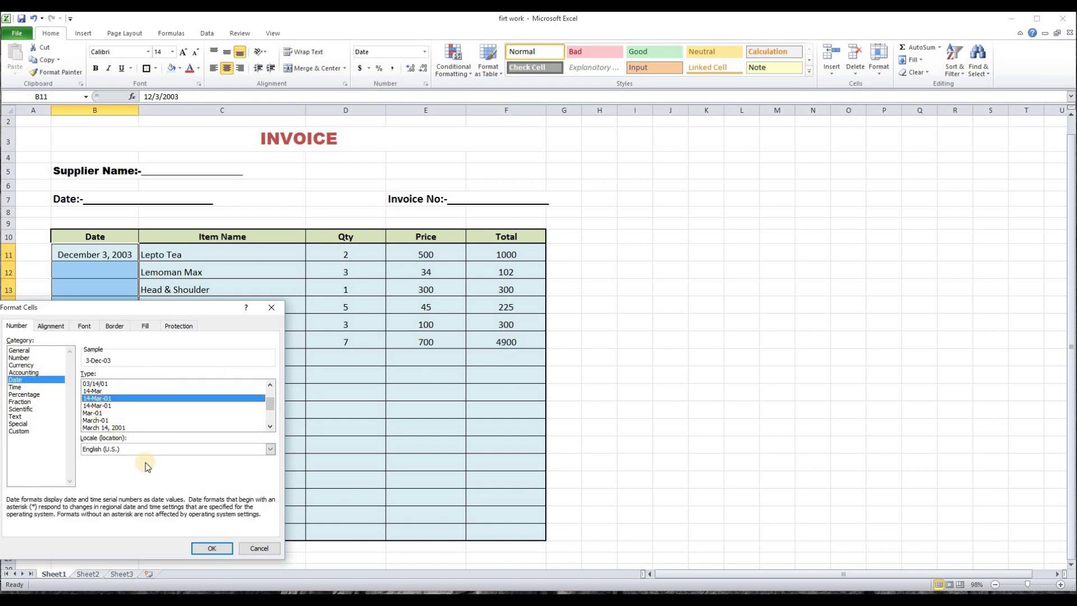
pyautogui.click(213, 548)
# Enter the dates 3/5/2005, 9/3/2009 and 12/5/2012 in cells B12 to B14.
pyautogui.click(98, 272)
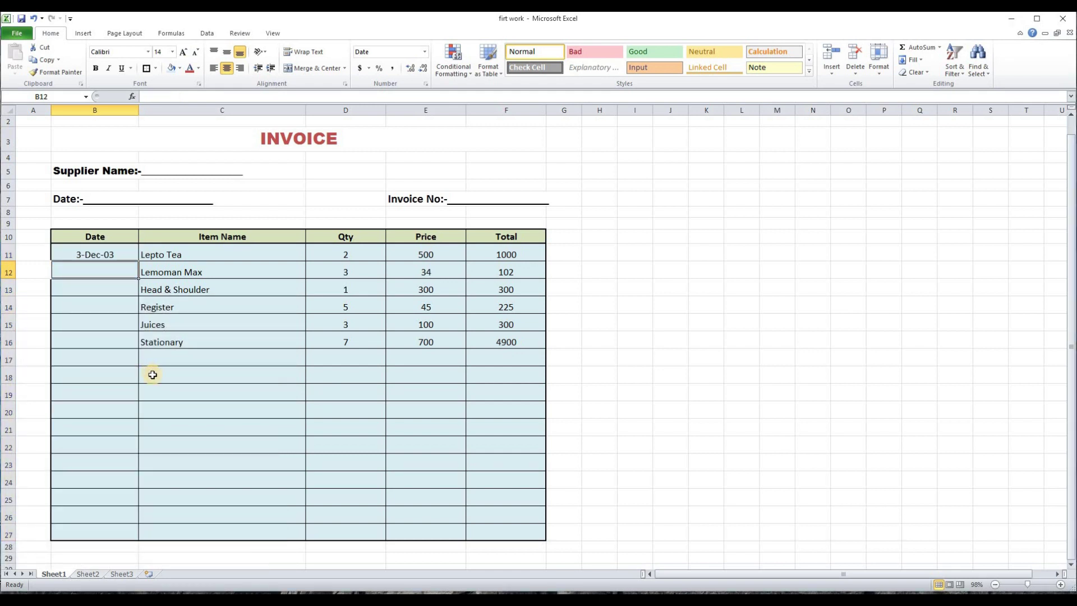
pyautogui.write('3/5/2005')
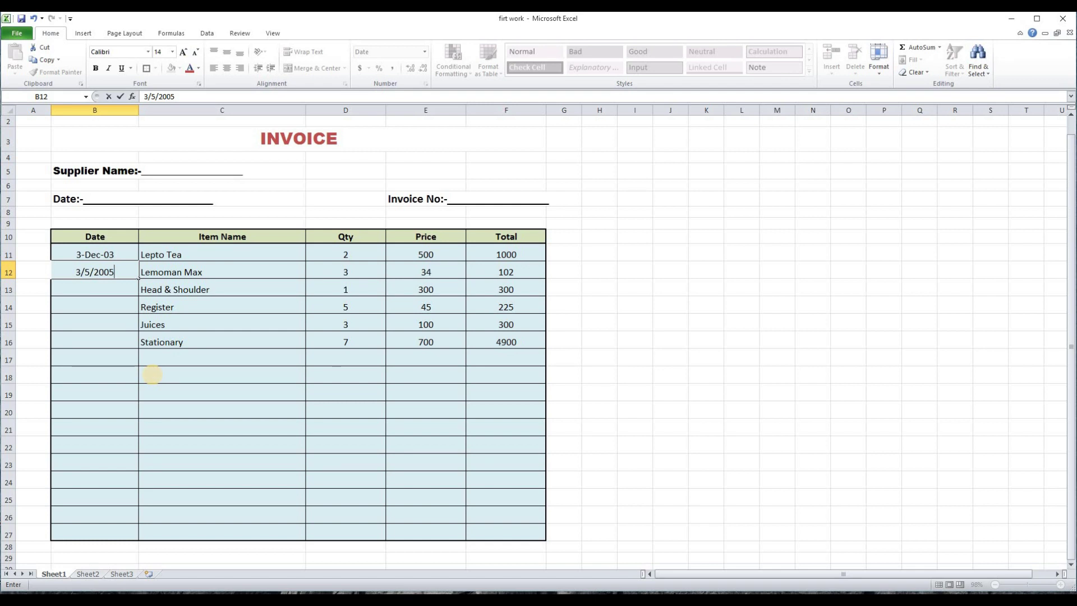
pyautogui.press('Return')
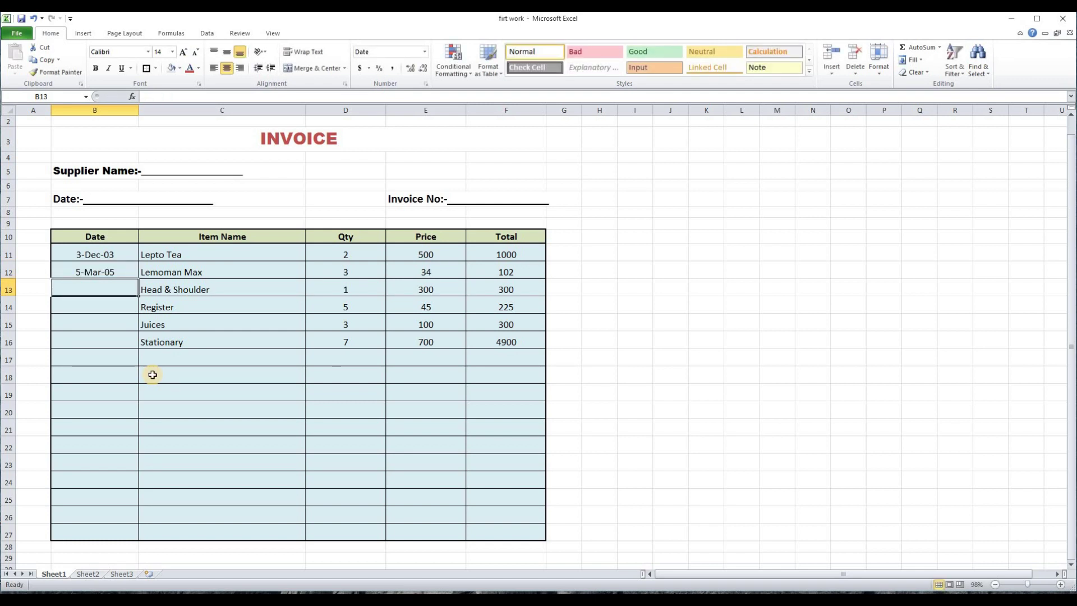
pyautogui.write('9/3/2009')
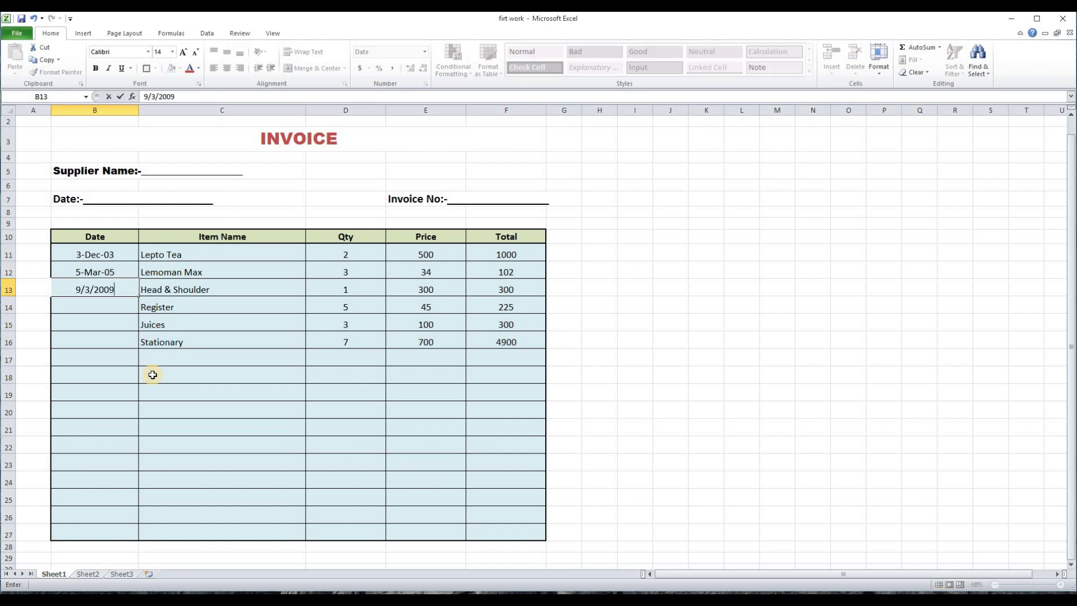
pyautogui.press('Return')
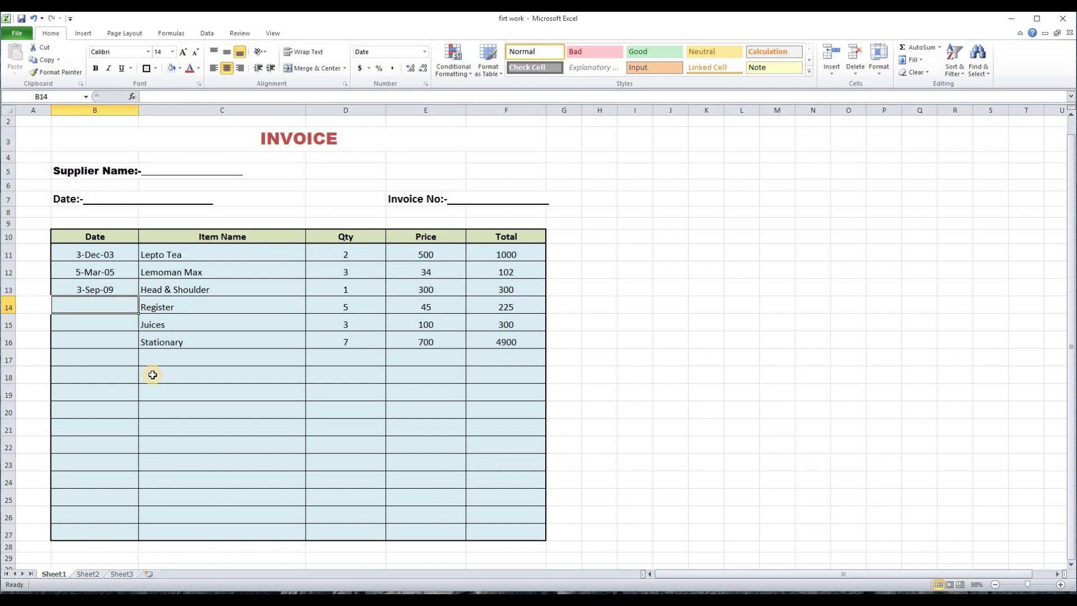
pyautogui.write('12/5/2012')
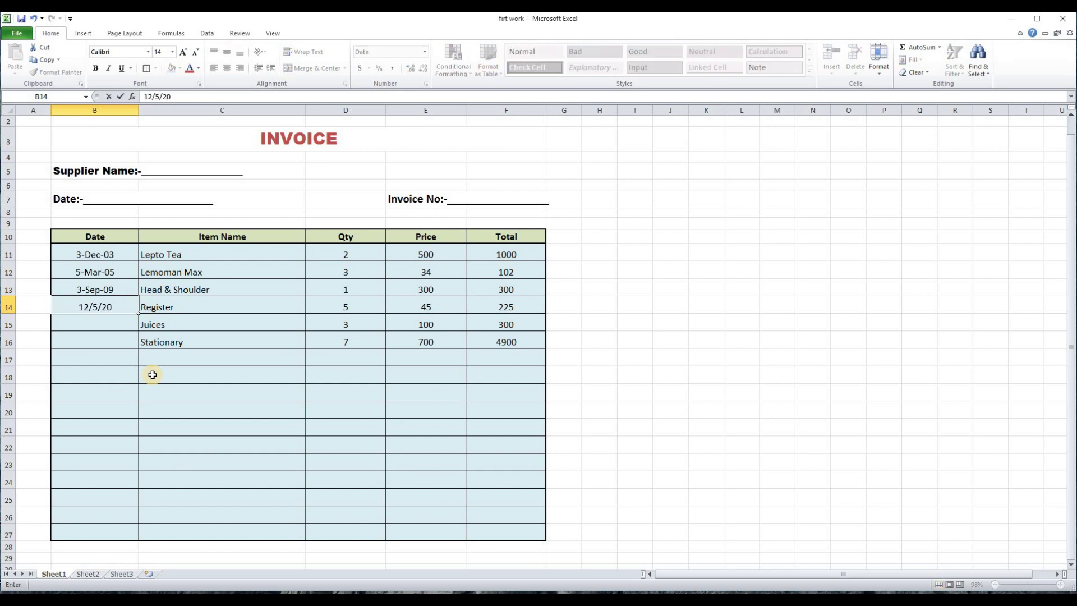
pyautogui.click(120, 392)
pyautogui.click(113, 304)
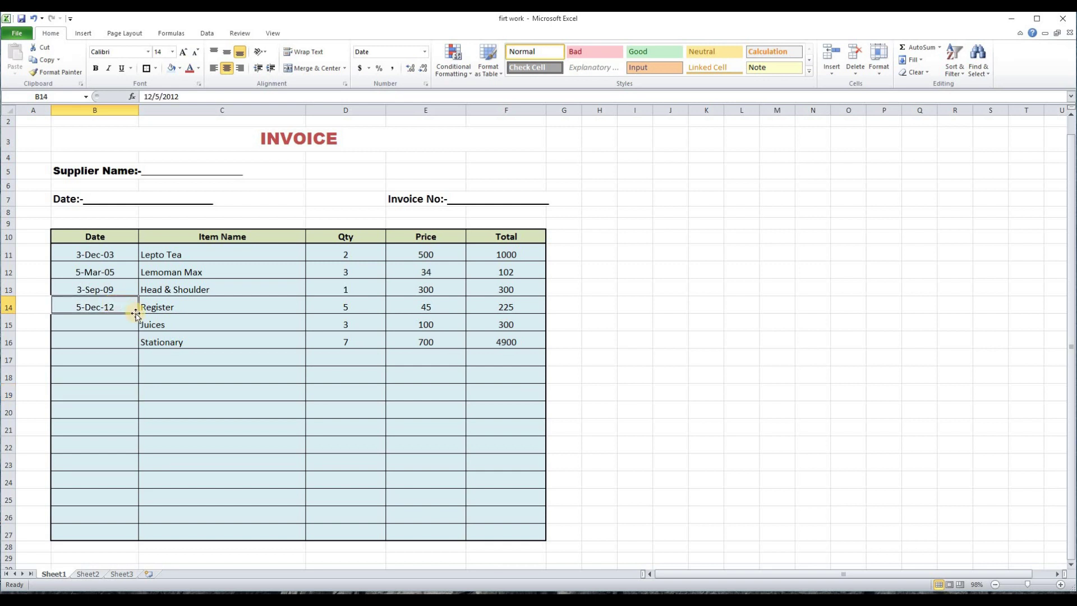
pyautogui.click(160, 386)
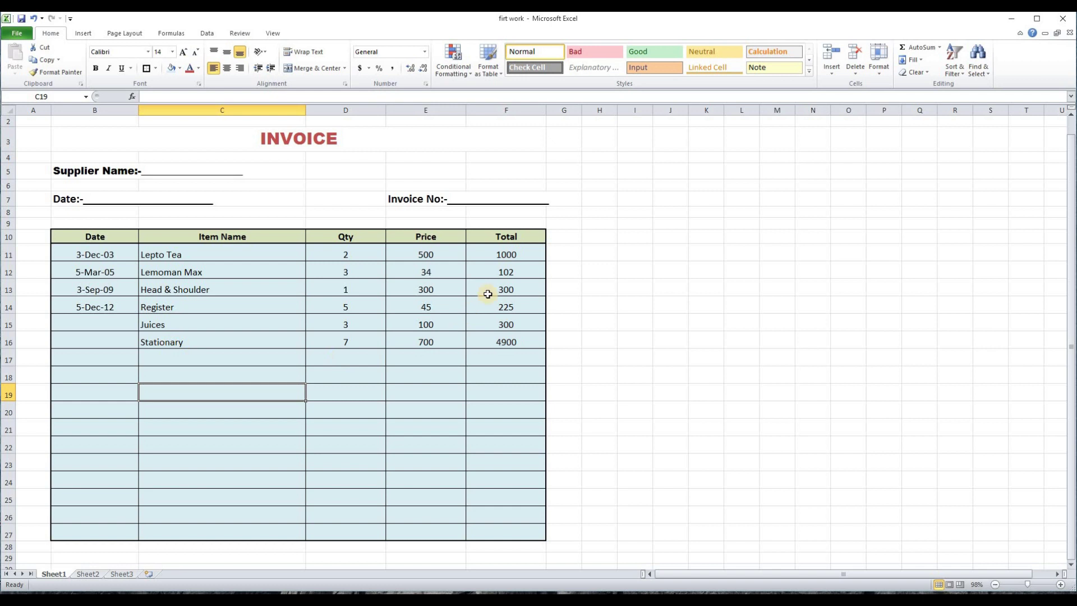
# Try filling "Stationary" from C16 down to C25, and clear the copies in C17:C25.
pyautogui.click(203, 338)
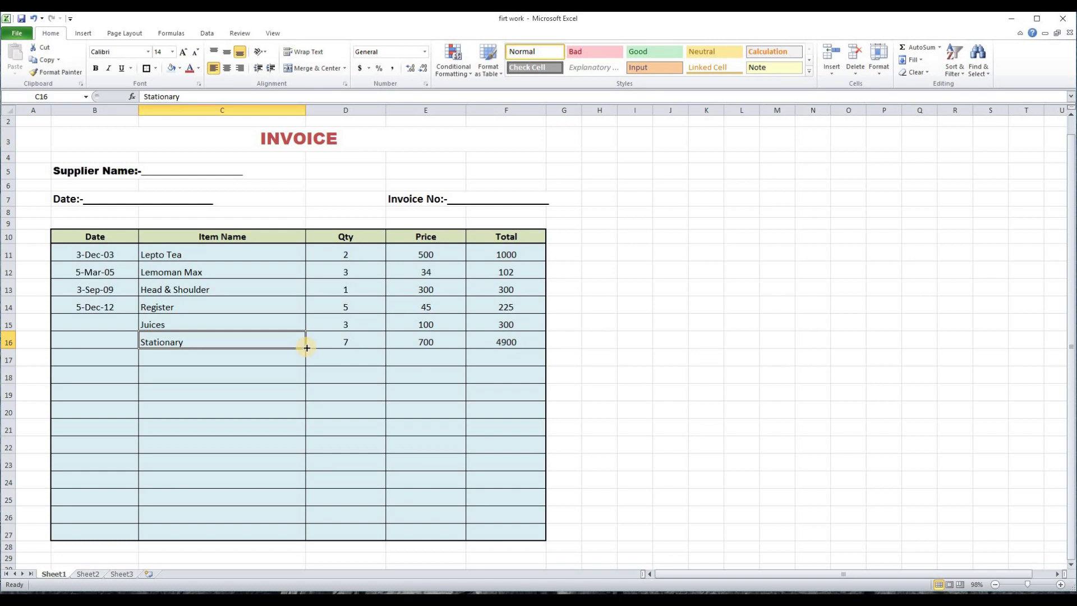
pyautogui.moveTo(307, 348); pyautogui.dragTo(306, 506)
pyautogui.click(198, 395)
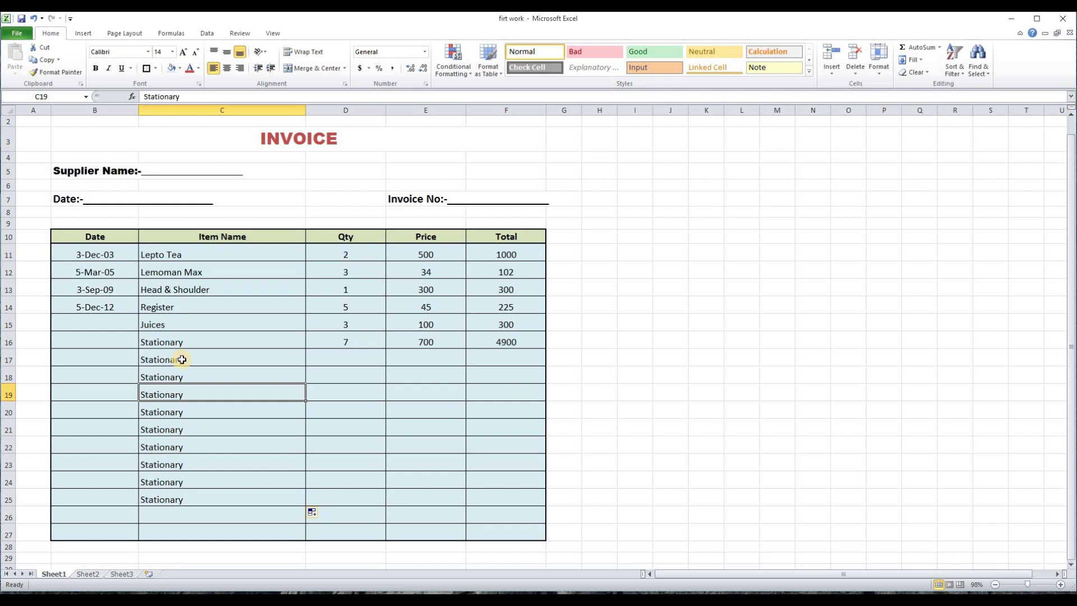
pyautogui.moveTo(182, 360); pyautogui.dragTo(192, 494)
pyautogui.press('Delete')
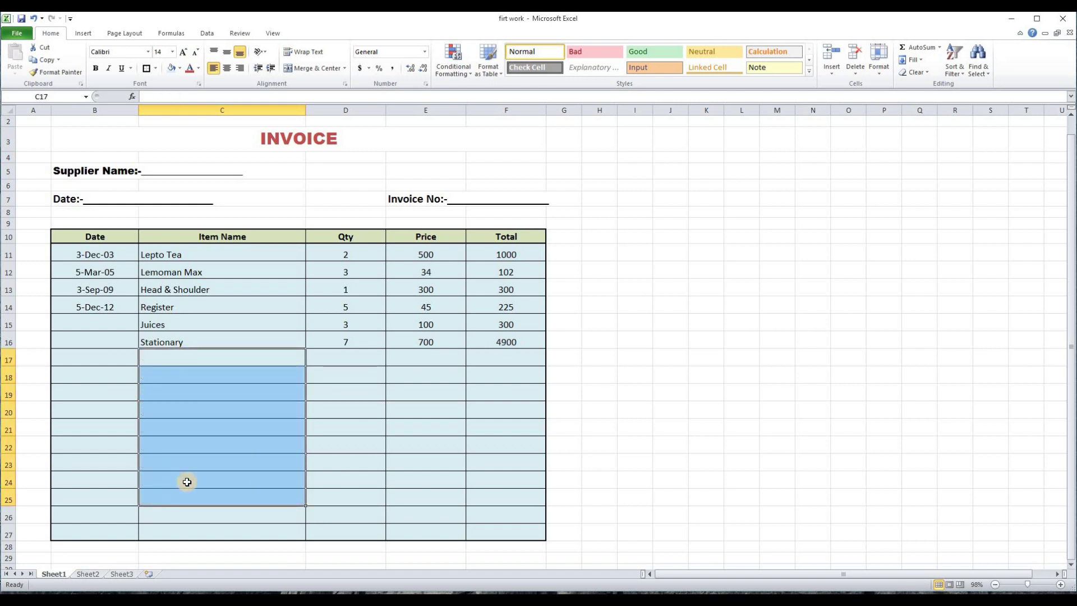
# Fill the date in B14 down through B16 as consecutive days.
pyautogui.click(114, 306)
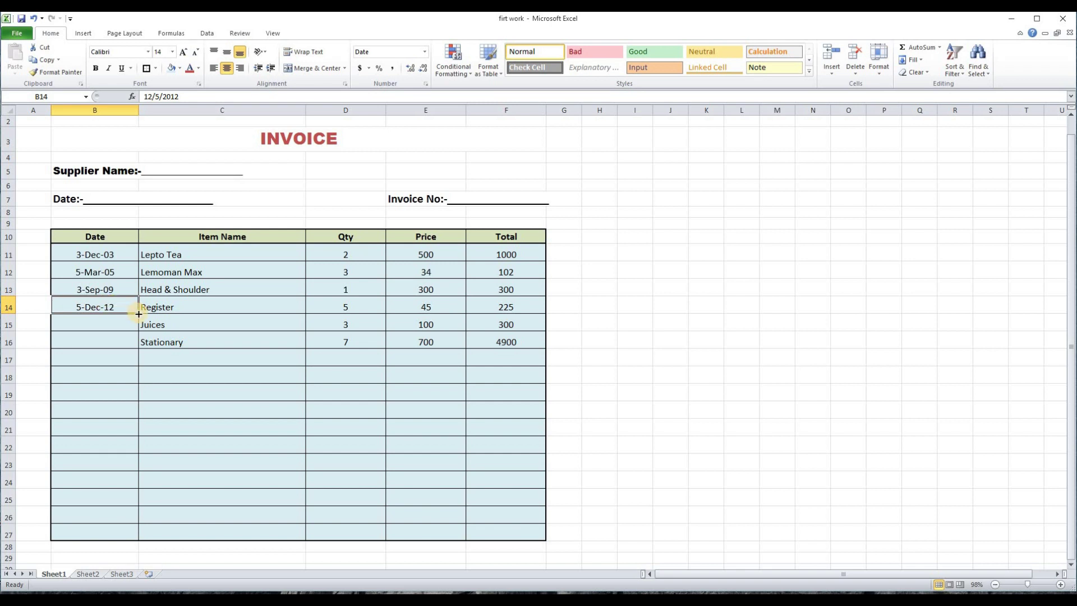
pyautogui.moveTo(139, 314); pyautogui.dragTo(135, 349)
pyautogui.click(82, 380)
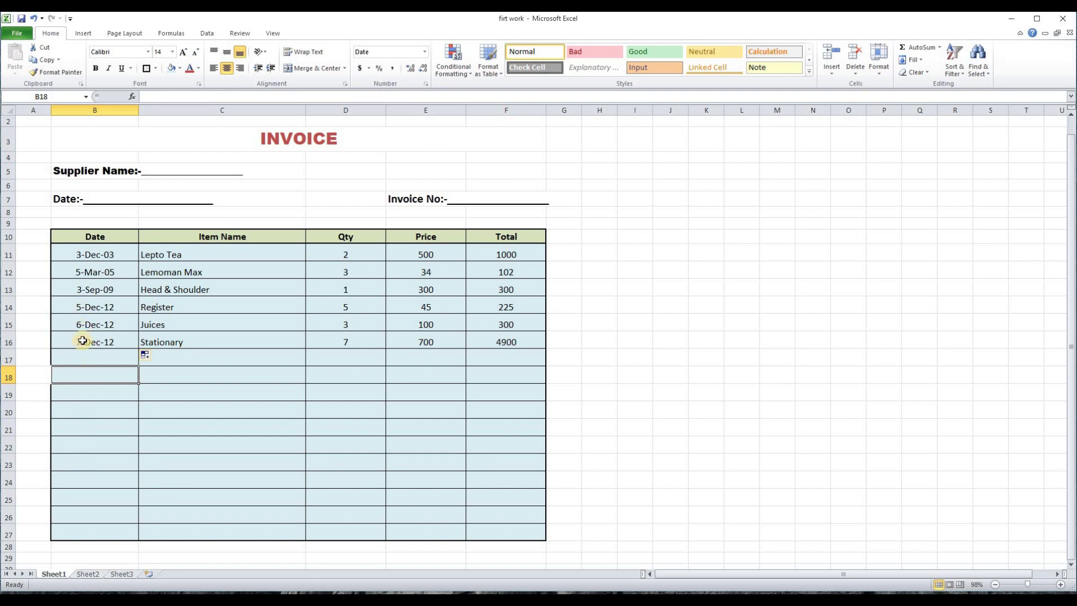
# Open the filled date in B15 for editing and check its underlying value.
pyautogui.click(81, 323)
pyautogui.doubleClick(82, 324)
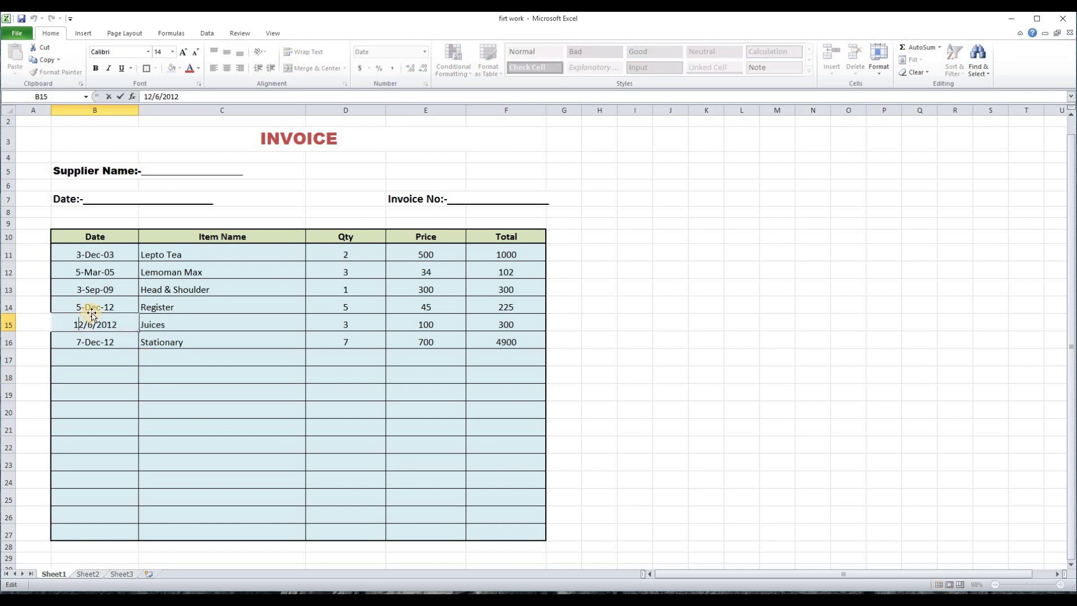
pyautogui.write('1')
pyautogui.click(190, 94)
pyautogui.click(78, 324)
# Delete the empty invoice rows 17 to 24.
pyautogui.moveTo(8, 360); pyautogui.dragTo(22, 483)
pyautogui.rightClick(8, 429)
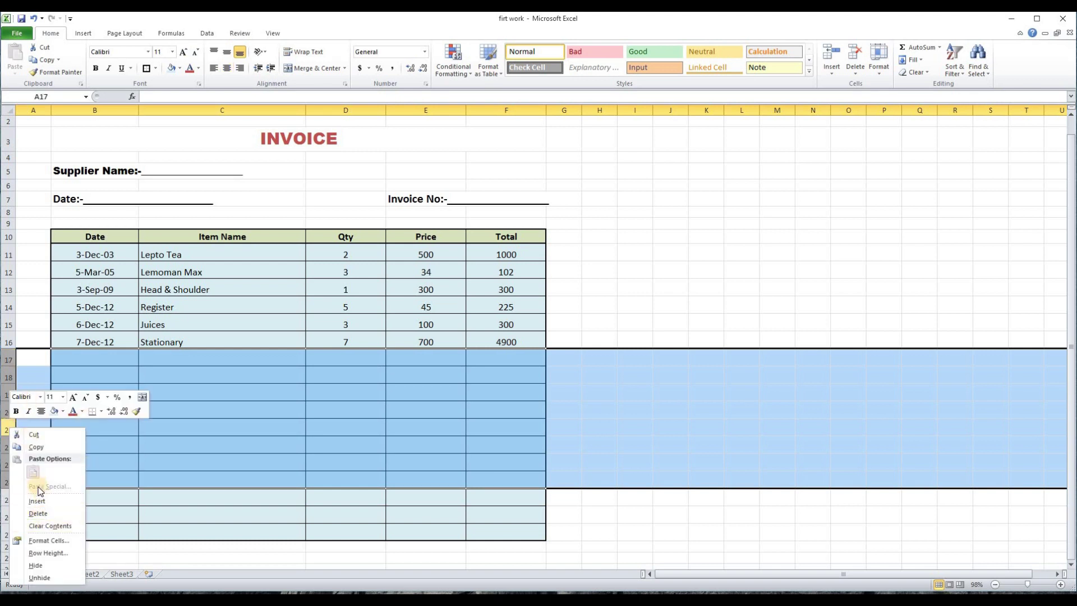
pyautogui.click(39, 514)
pyautogui.click(296, 473)
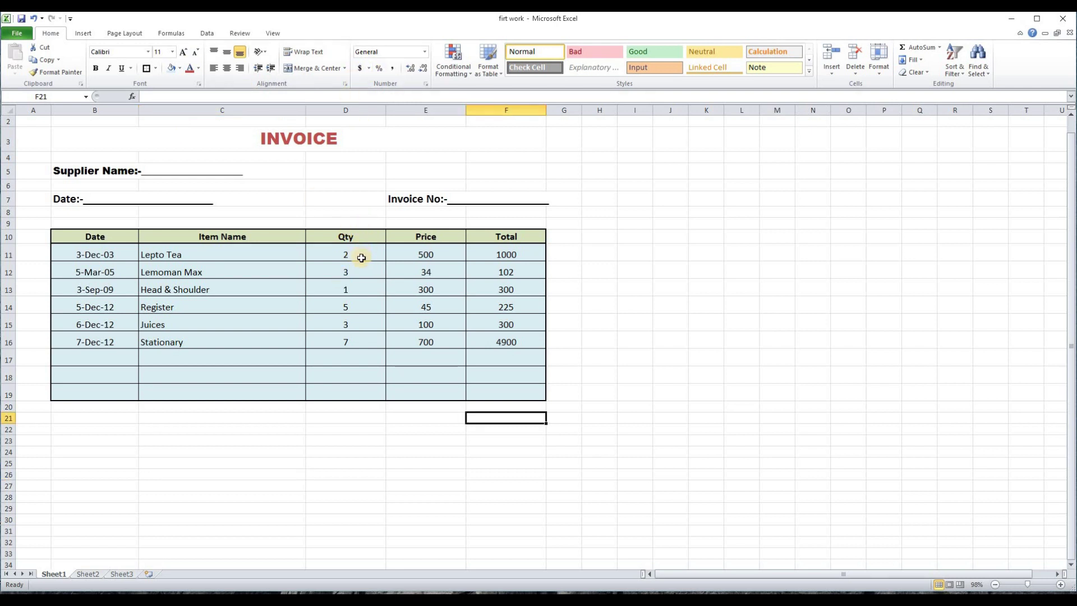
# Try the dollar Accounting format on the totals in F11:F16 and undo it.
pyautogui.moveTo(359, 253); pyautogui.dragTo(362, 349)
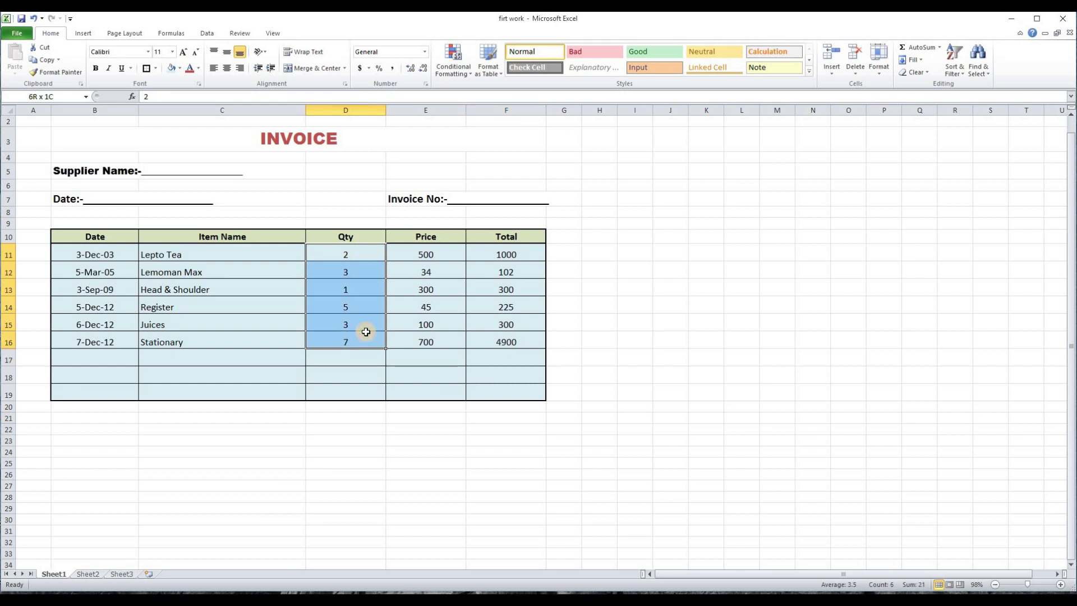
pyautogui.click(606, 322)
pyautogui.moveTo(517, 249); pyautogui.dragTo(512, 345)
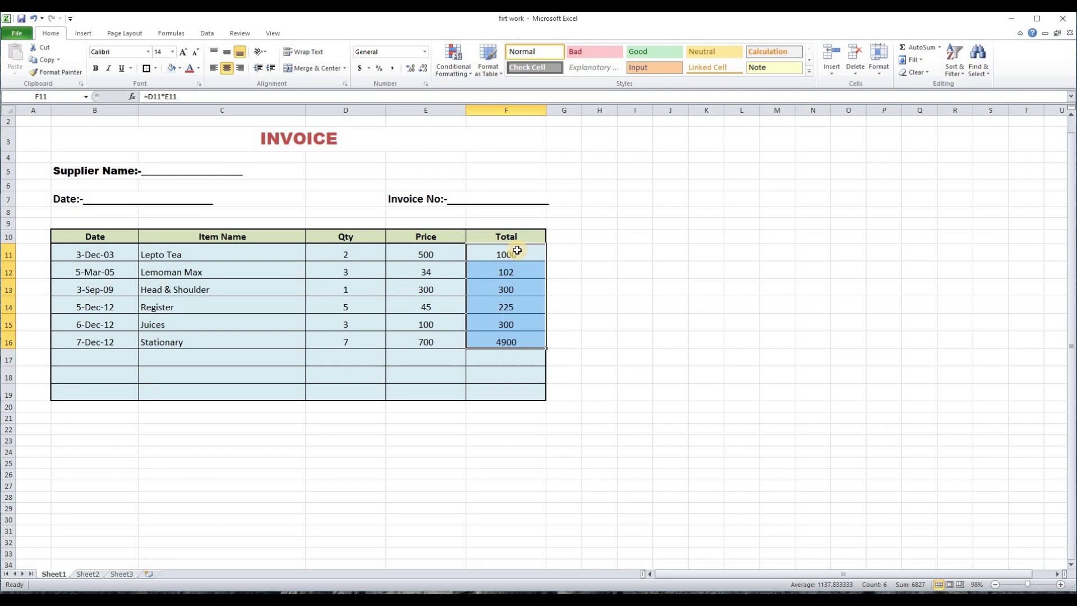
pyautogui.click(368, 69)
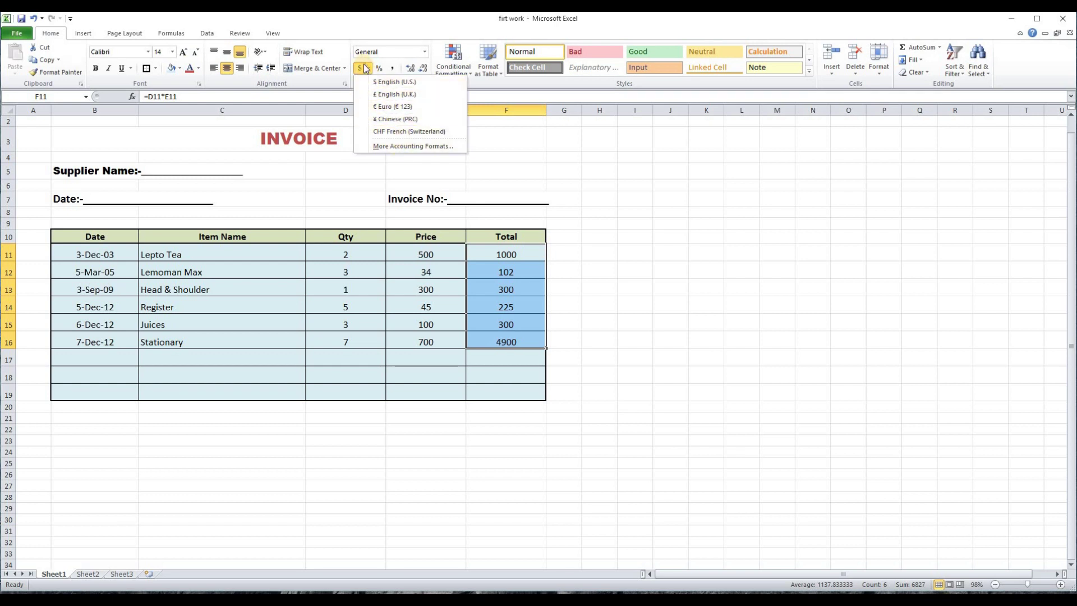
pyautogui.click(362, 68)
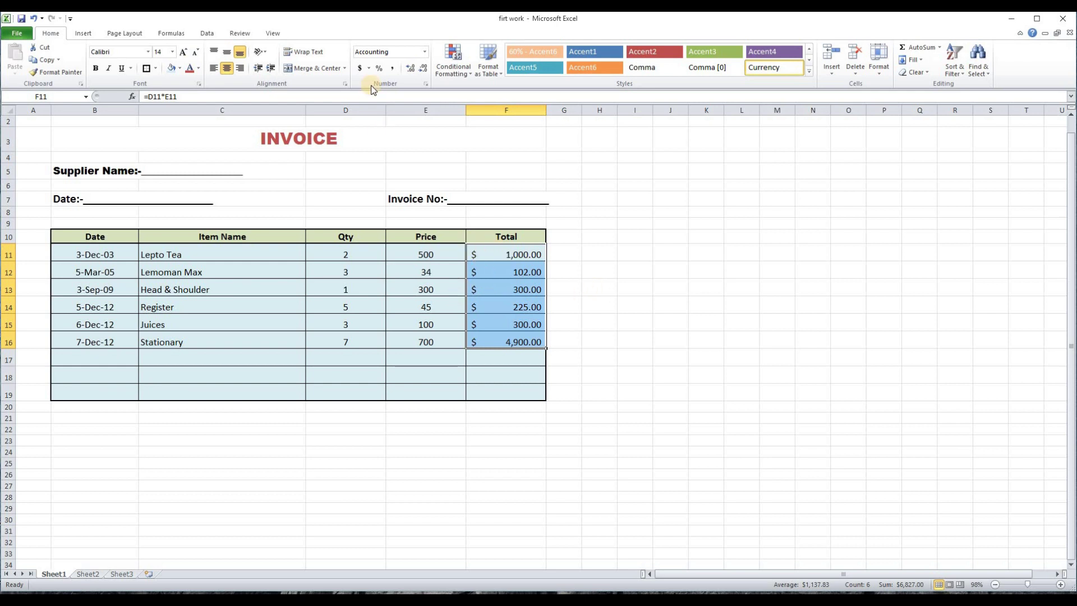
pyautogui.hotkey('ctrl', 'z')
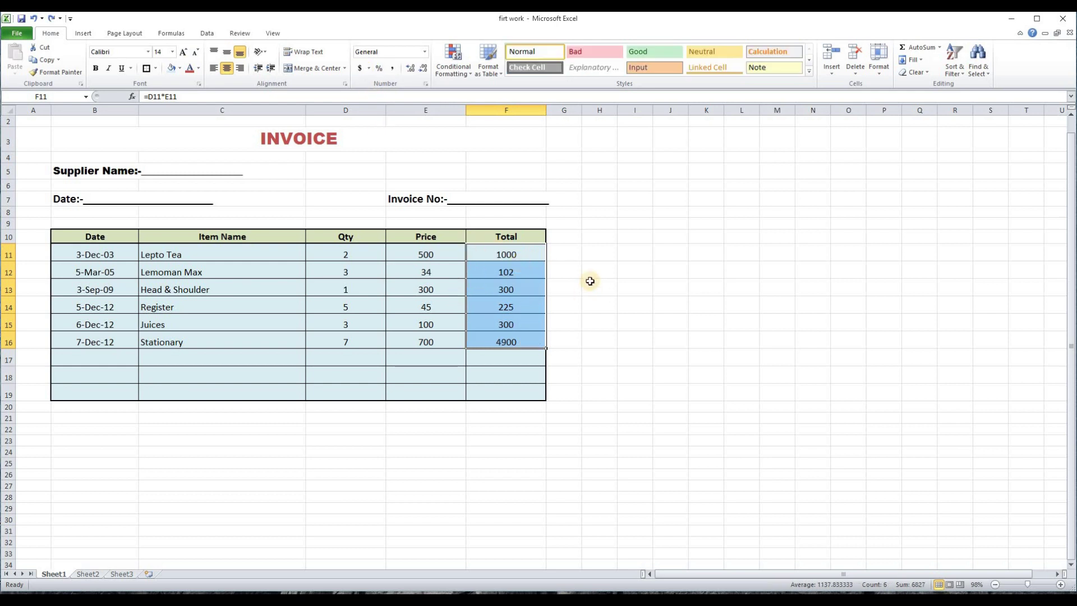
pyautogui.click(571, 278)
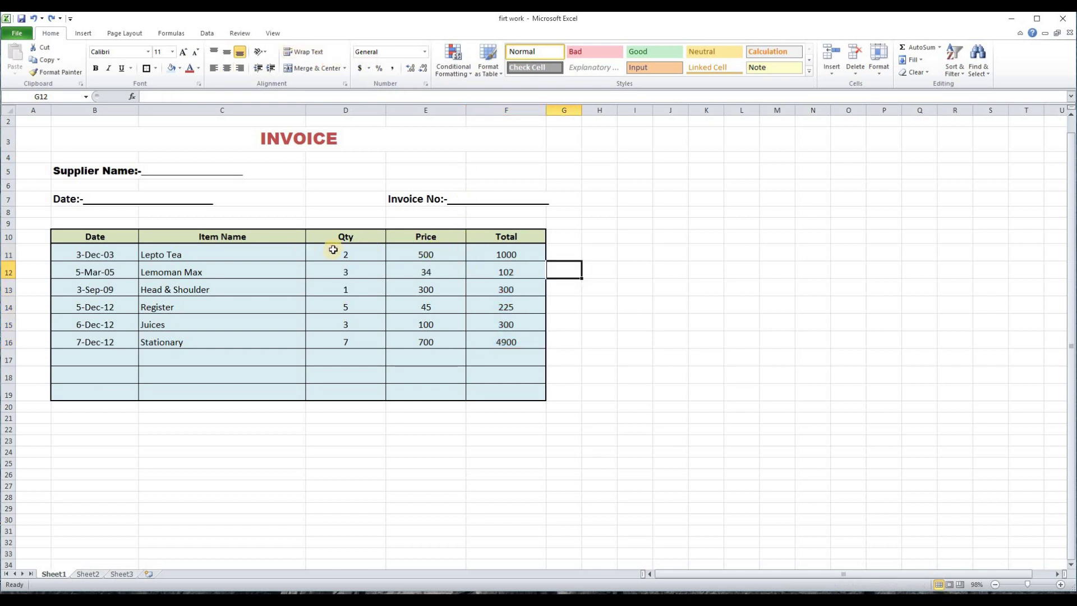
# Try the Percent style on the quantities in D11:D16 and undo it.
pyautogui.moveTo(334, 257); pyautogui.dragTo(335, 272)
pyautogui.click(599, 303)
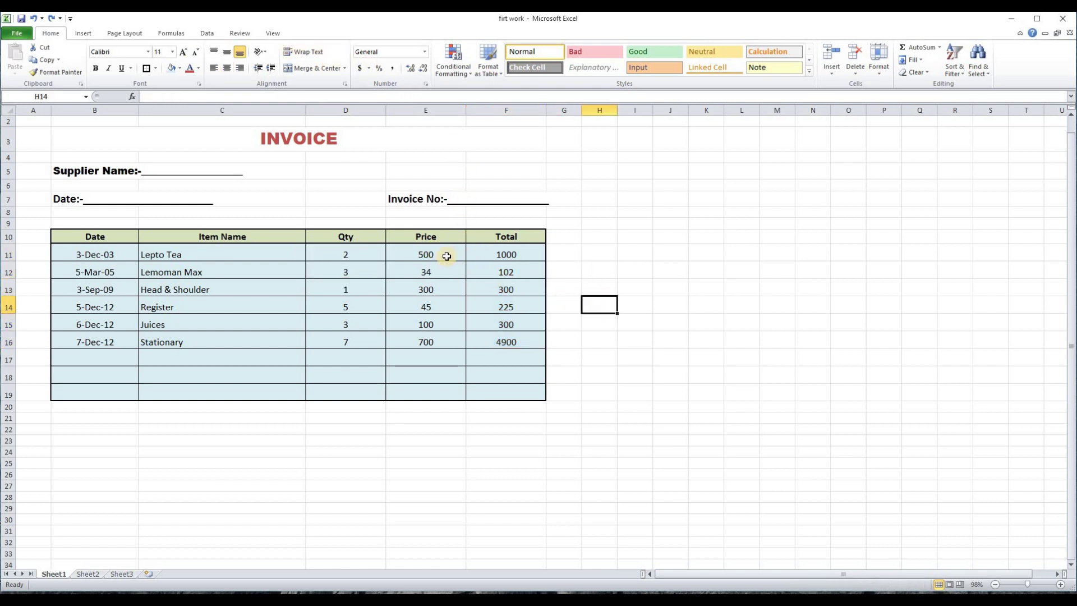
pyautogui.moveTo(357, 255); pyautogui.dragTo(354, 339)
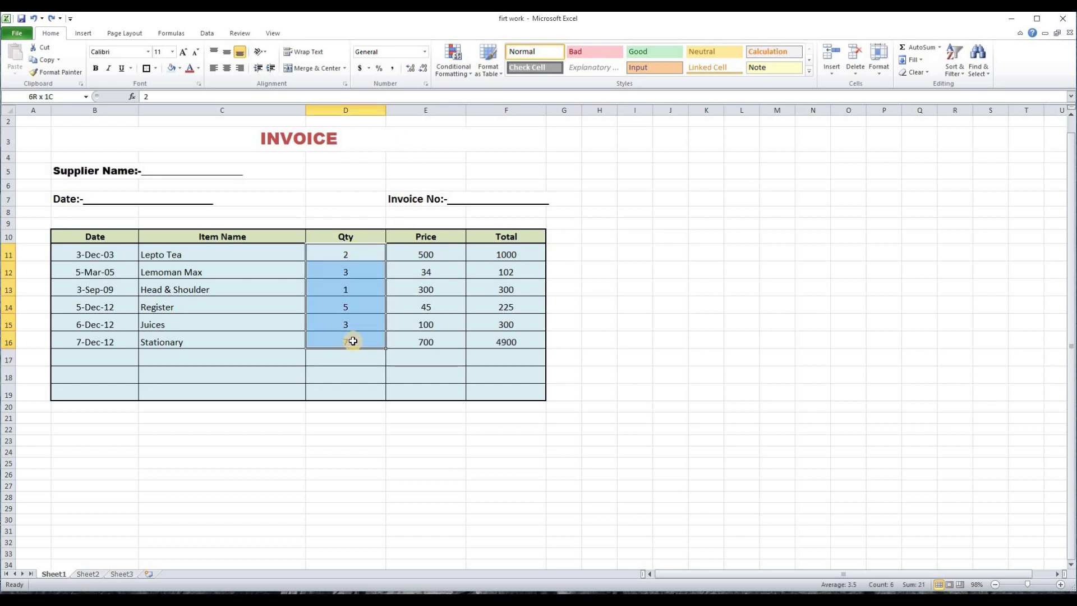
pyautogui.click(379, 69)
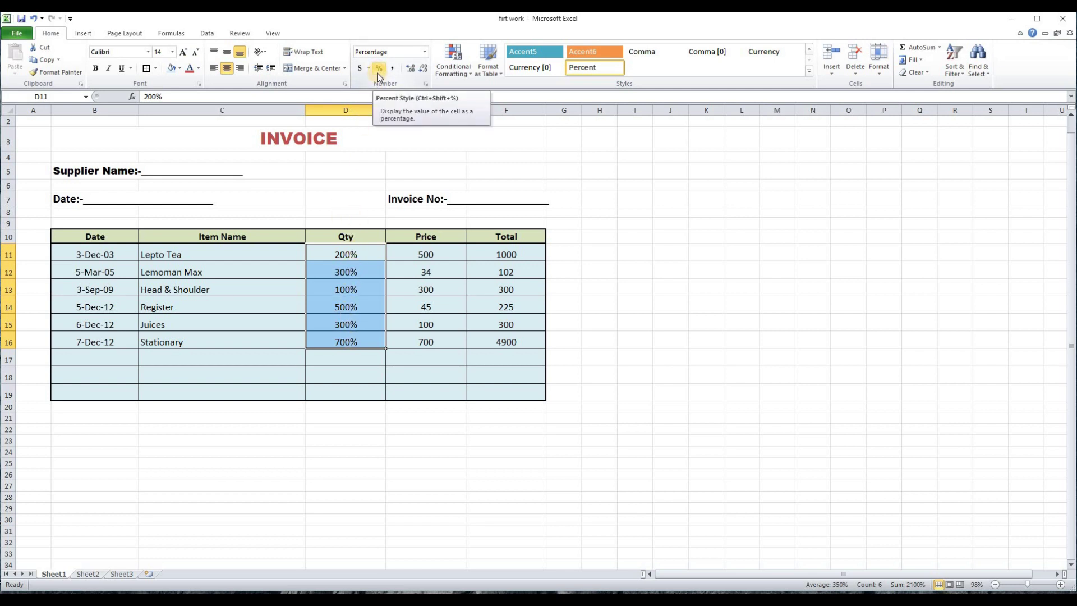
pyautogui.hotkey('ctrl', 'z')
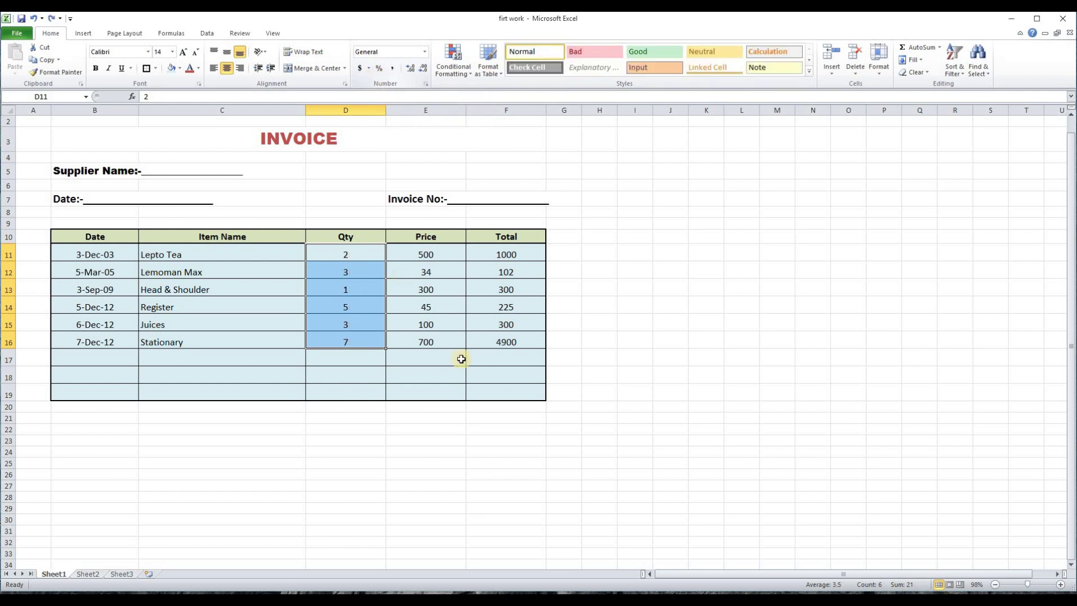
pyautogui.click(406, 420)
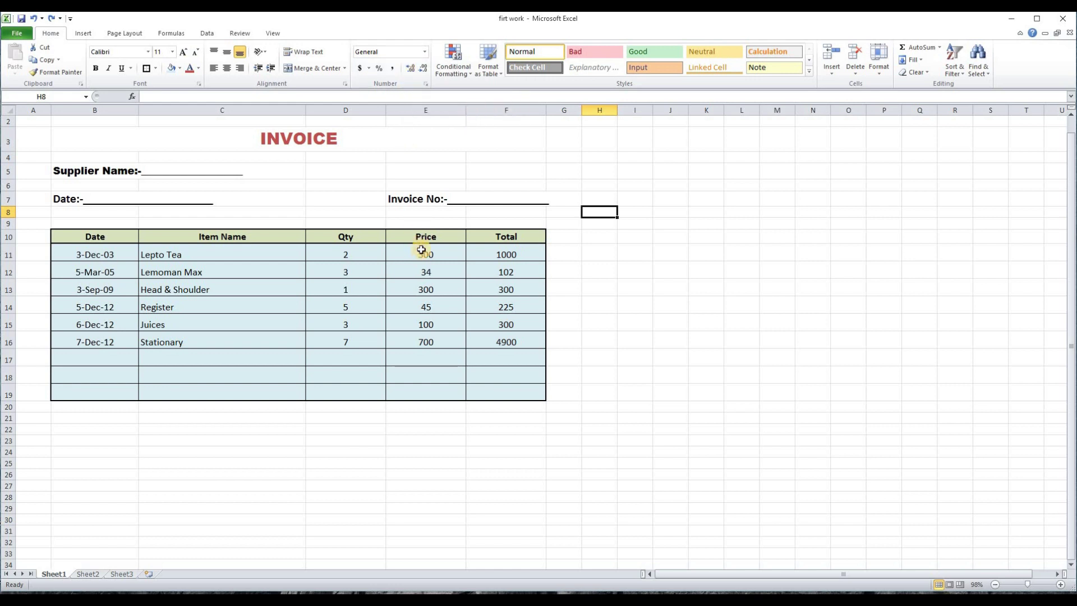
# Increase the prices in E11:E16 to two decimal places and reduce them back to none.
pyautogui.moveTo(422, 249); pyautogui.dragTo(421, 337)
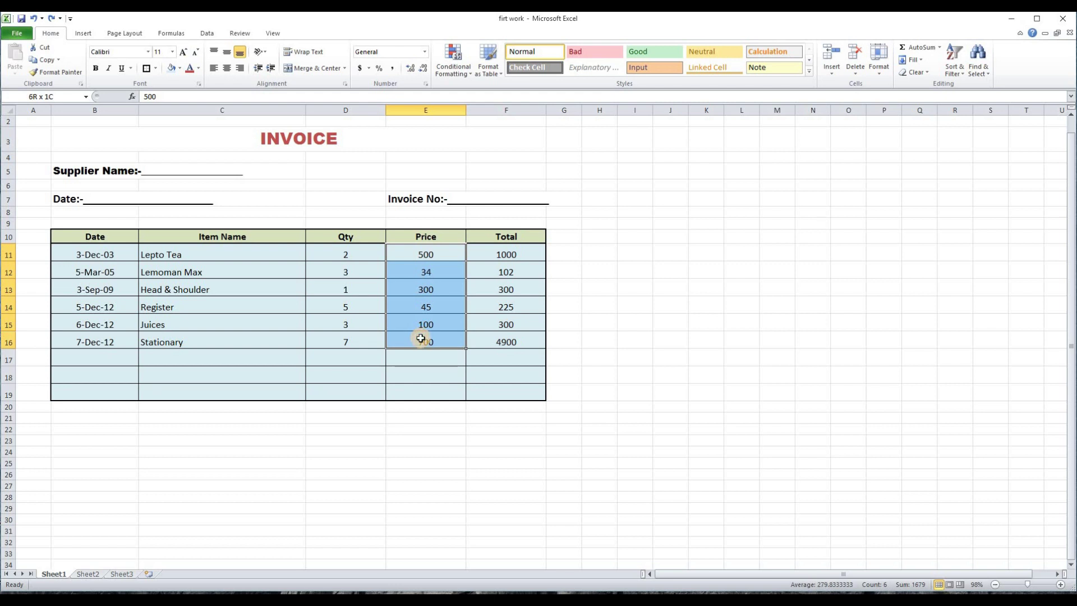
pyautogui.click(412, 67)
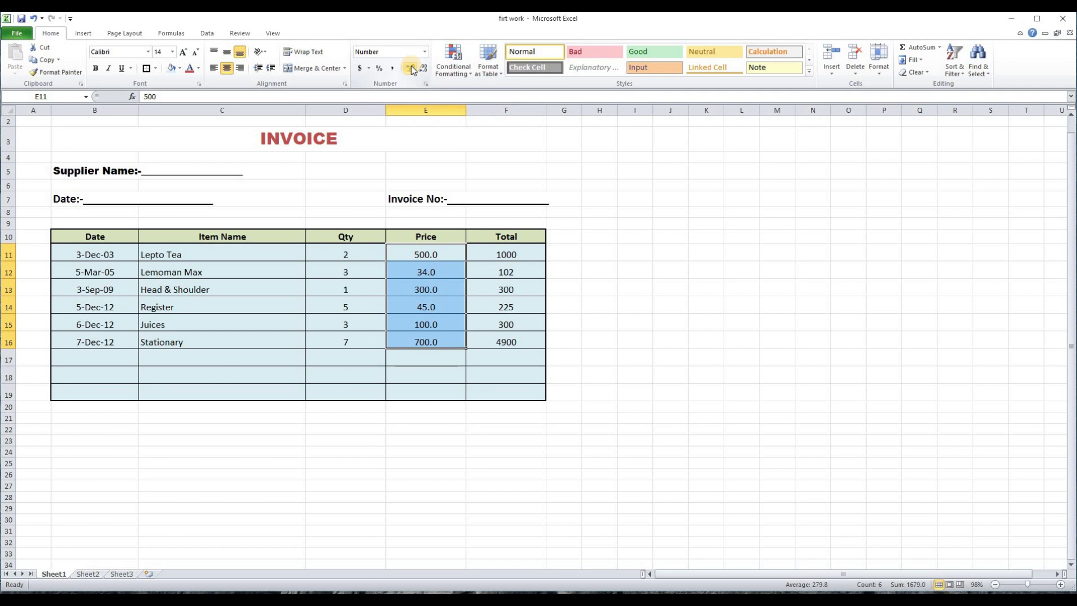
pyautogui.click(412, 67)
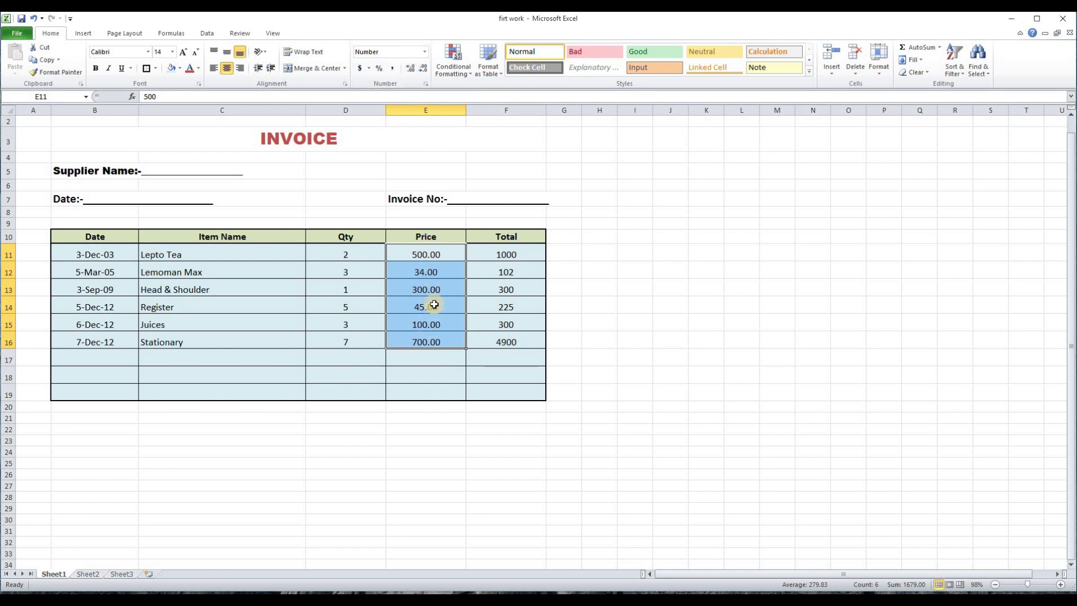
pyautogui.click(425, 69)
pyautogui.click(425, 69)
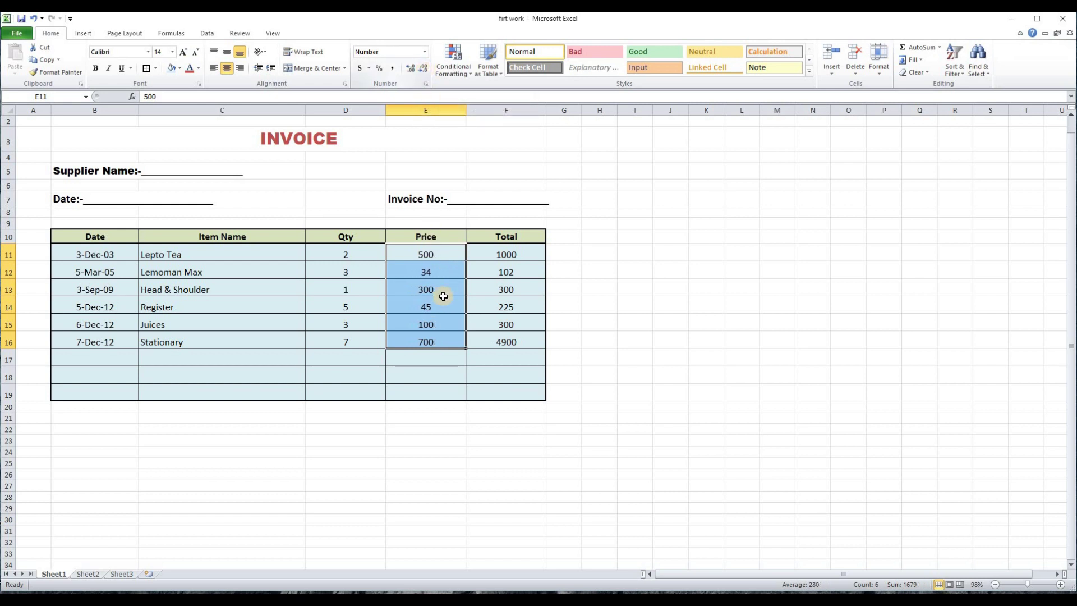
pyautogui.click(436, 429)
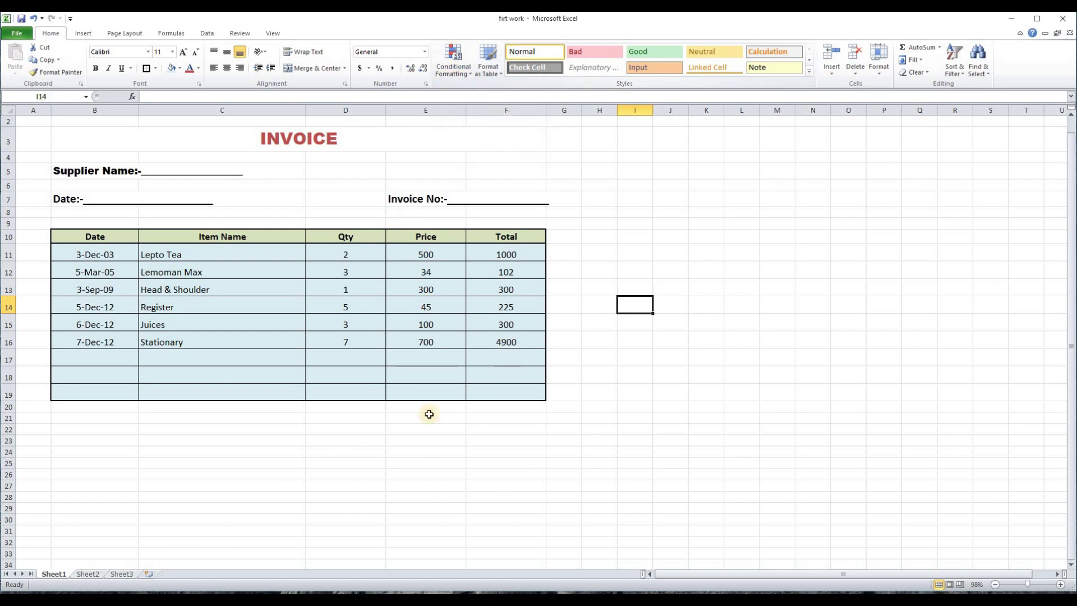
pyautogui.click(344, 438)
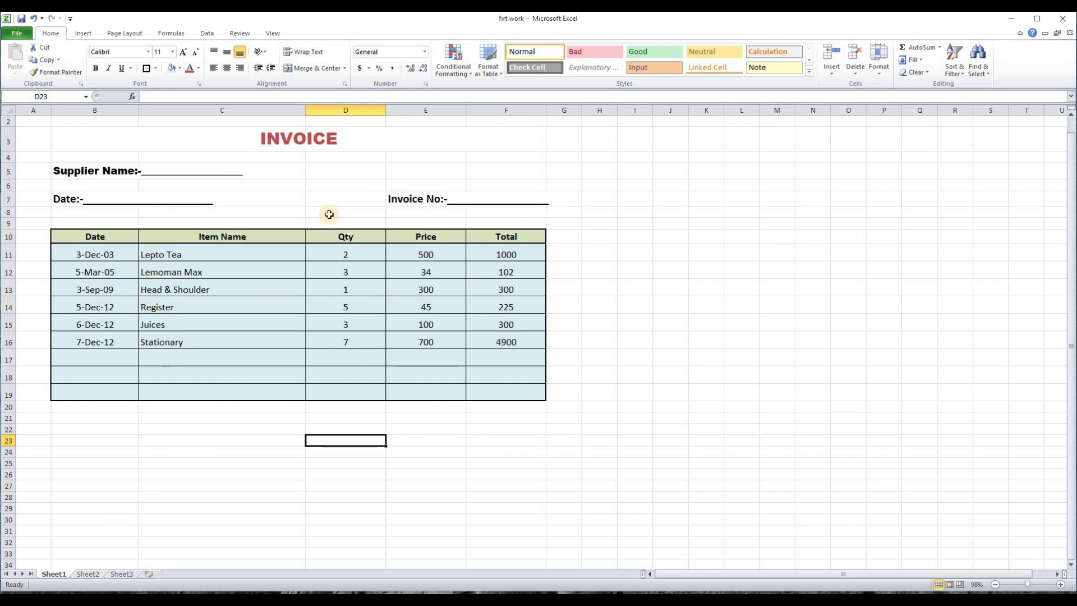
pyautogui.click(625, 336)
pyautogui.click(346, 339)
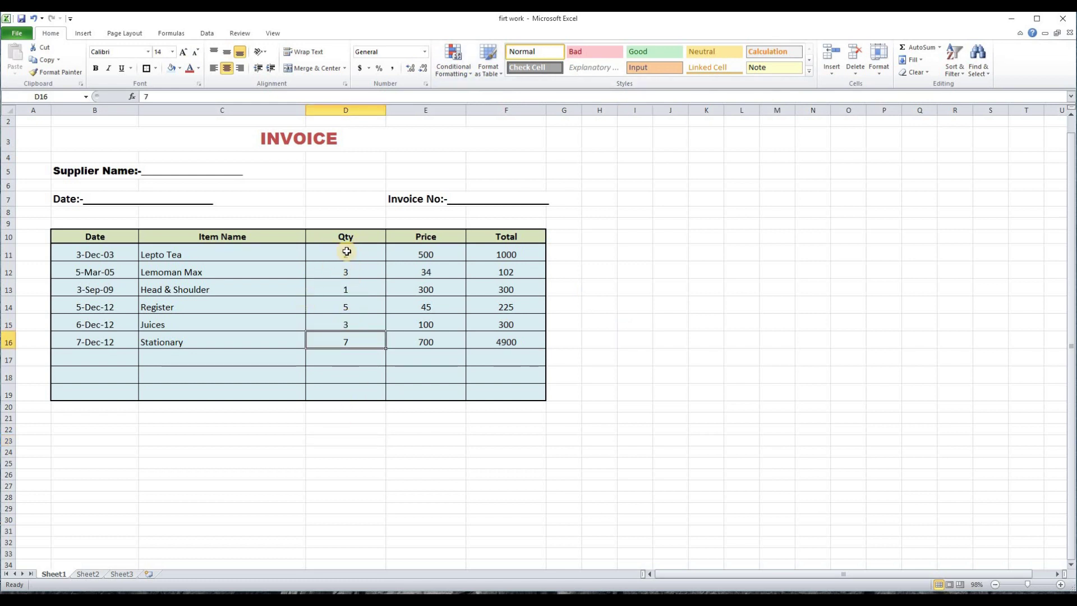
pyautogui.click(348, 461)
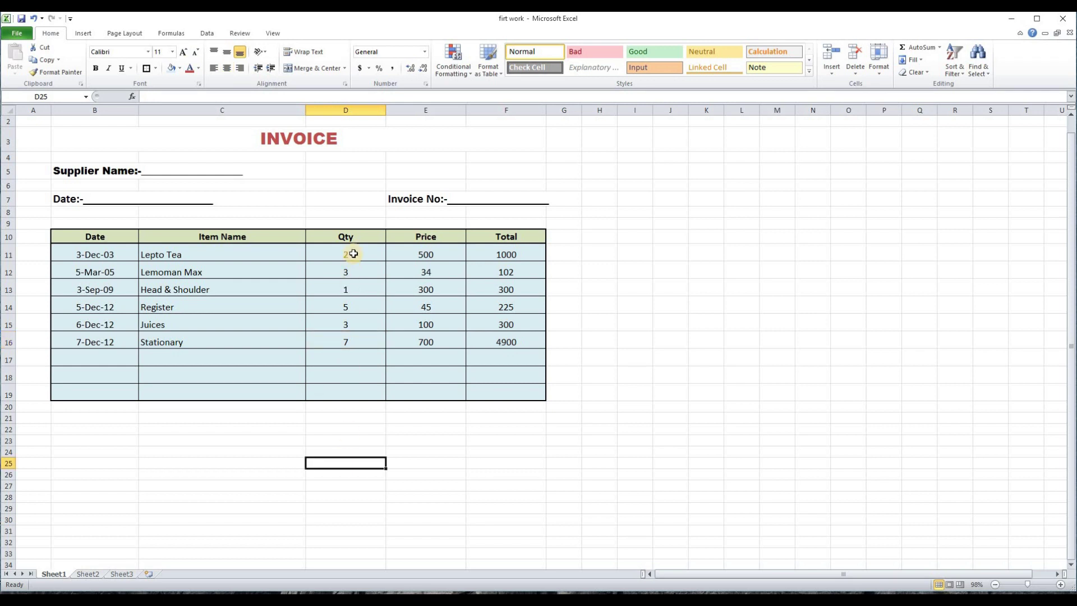
# Try an Equal To highlight rule on the quantities in D11:D19 with values 3 and 5 and light red fill, and undo it.
pyautogui.moveTo(354, 254); pyautogui.dragTo(360, 392)
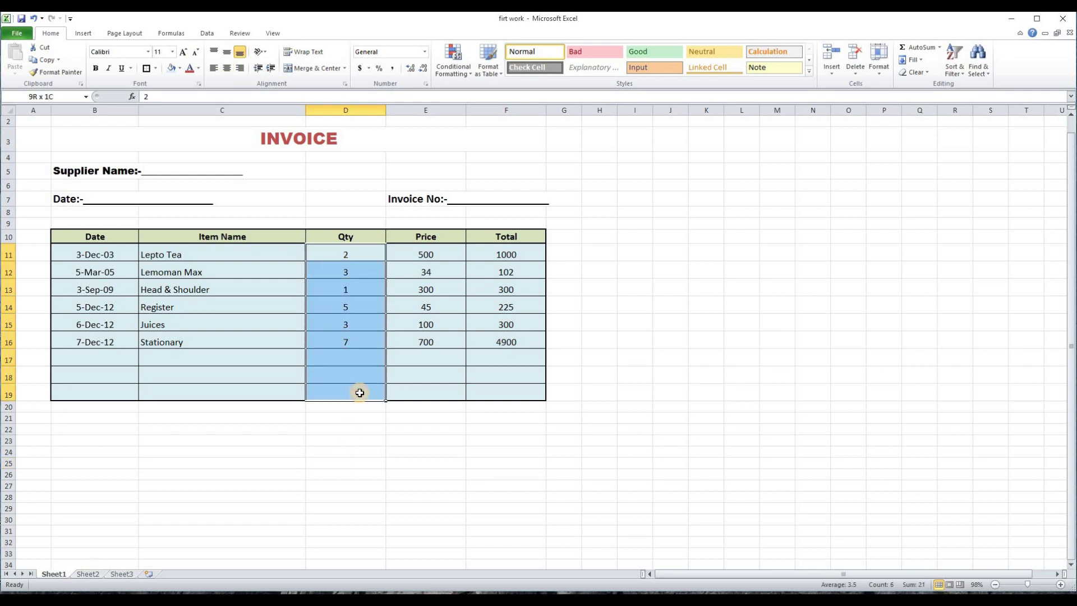
pyautogui.click(470, 72)
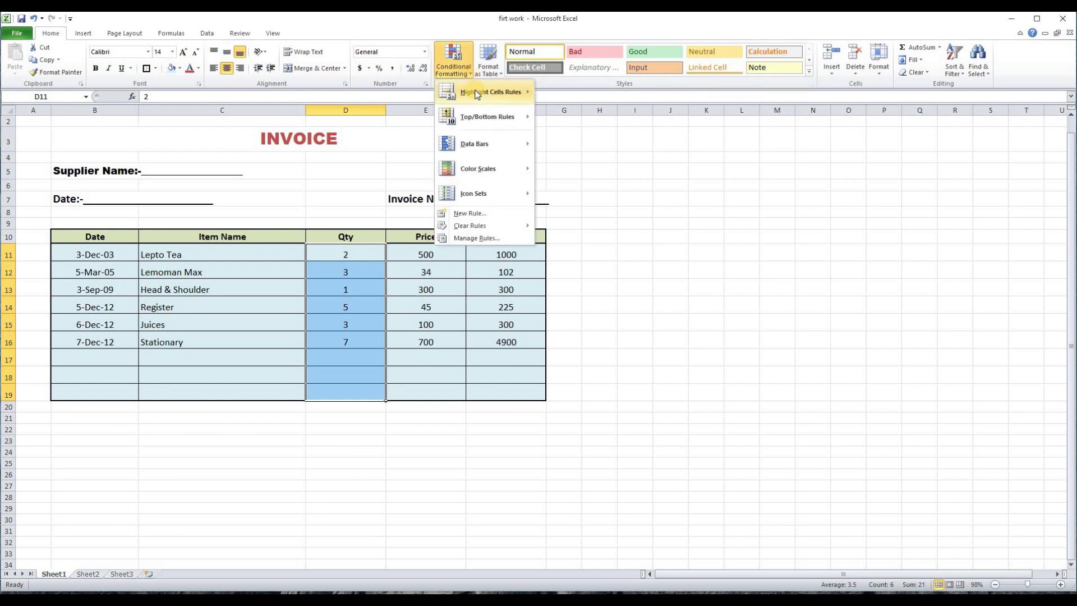
pyautogui.moveTo(477, 93)
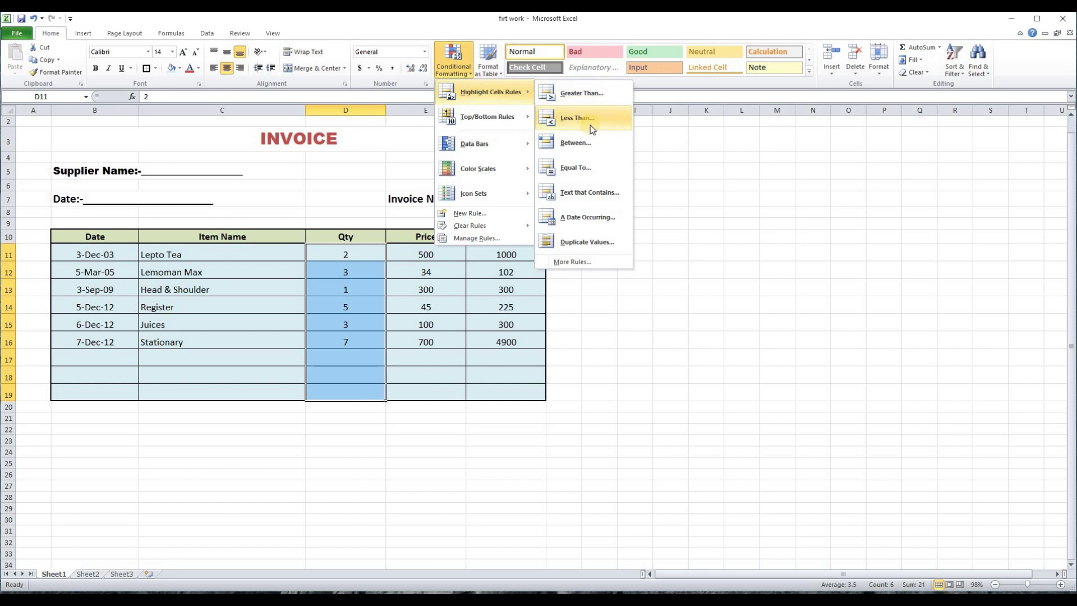
pyautogui.click(580, 167)
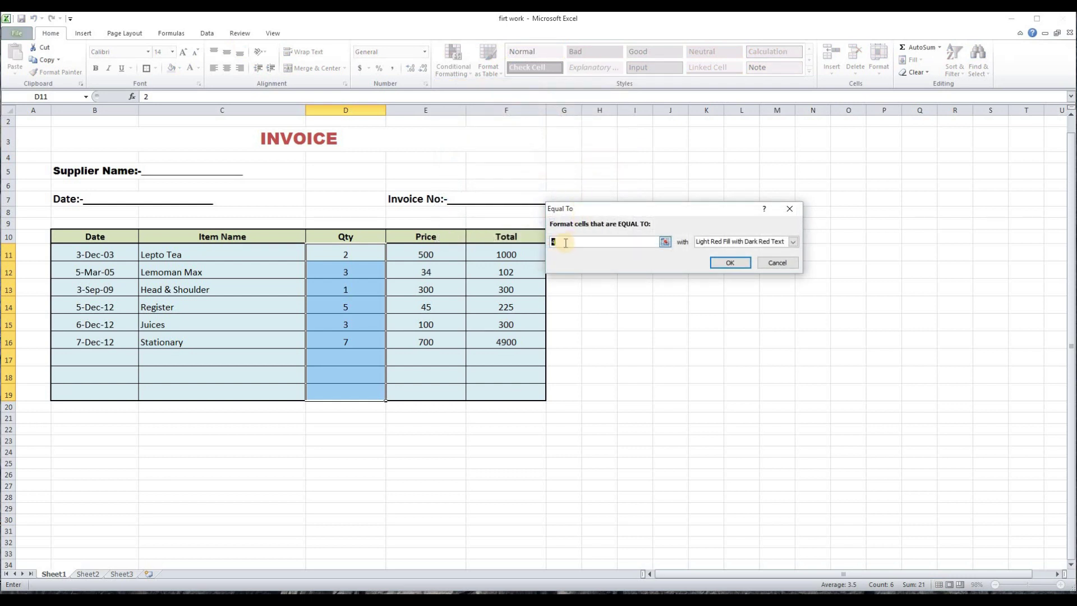
pyautogui.write('3')
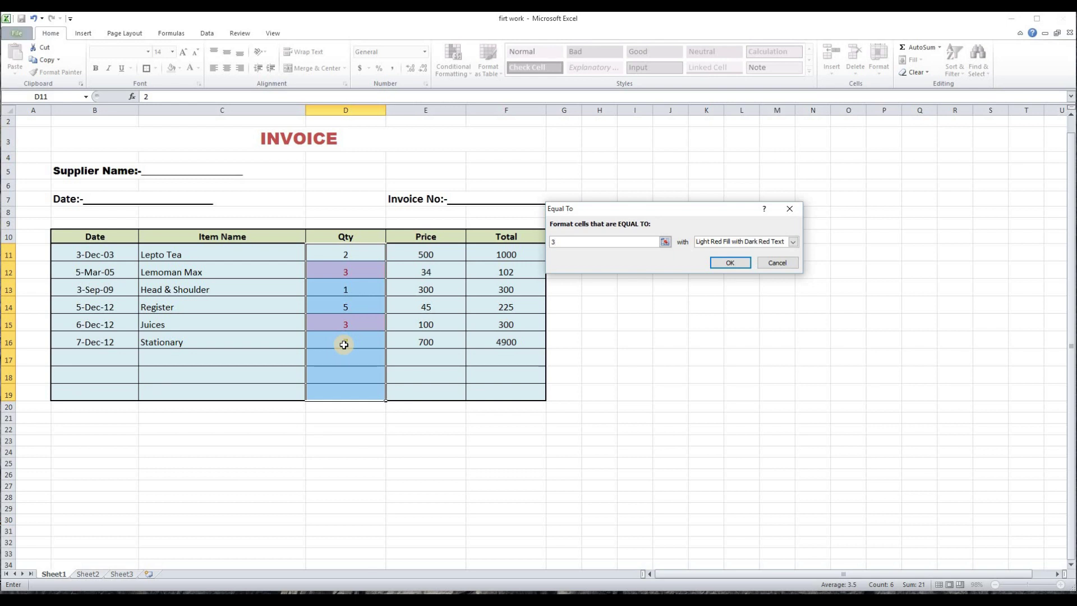
pyautogui.press('BackSpace')
pyautogui.write('5')
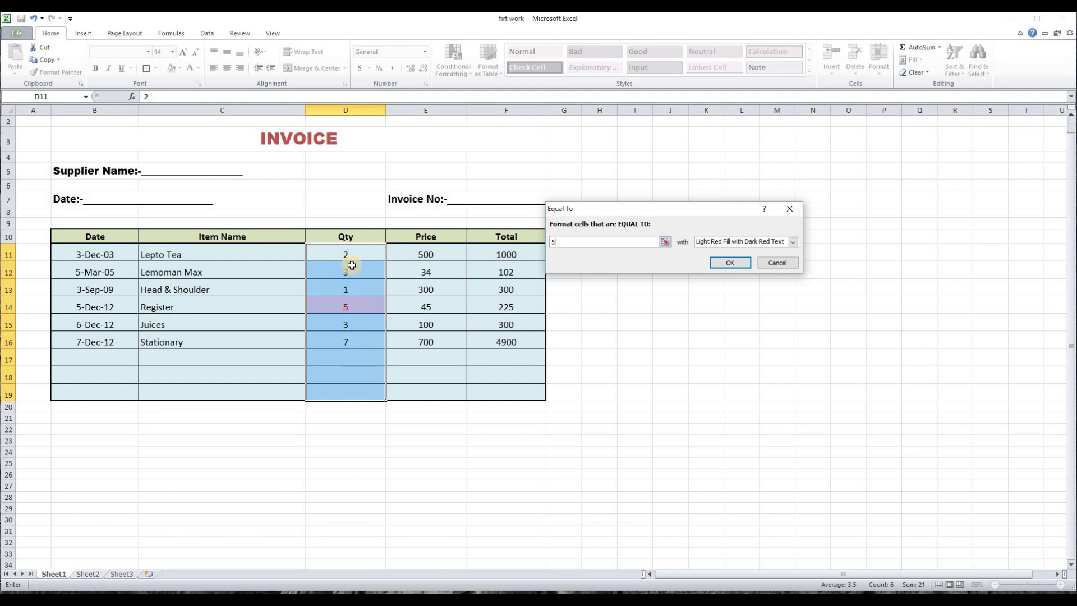
pyautogui.press('Return')
pyautogui.click(632, 320)
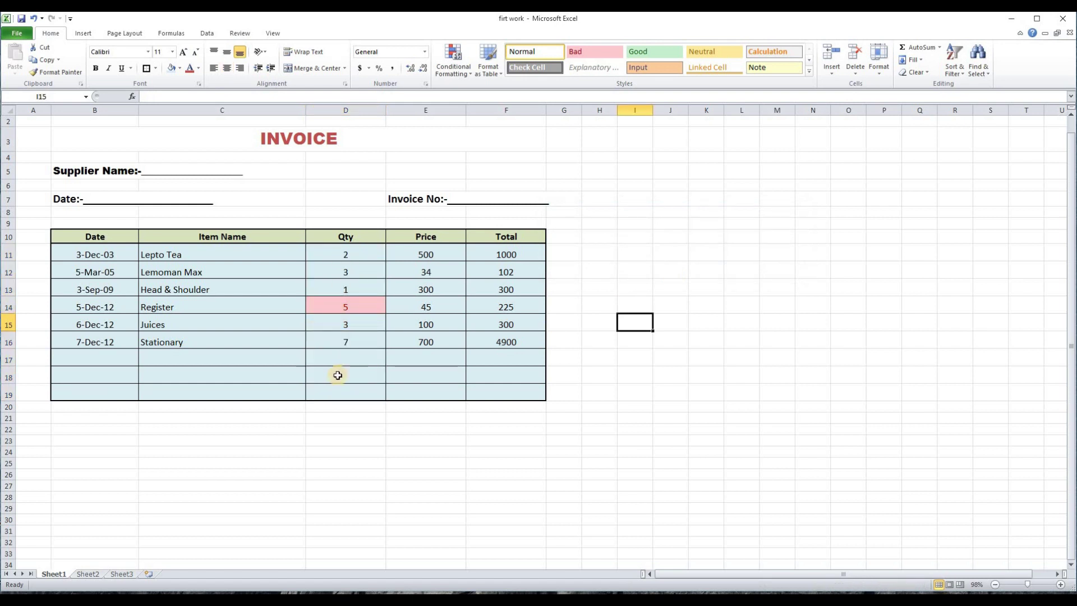
pyautogui.hotkey('ctrl', 'z')
pyautogui.click(222, 451)
pyautogui.click(453, 61)
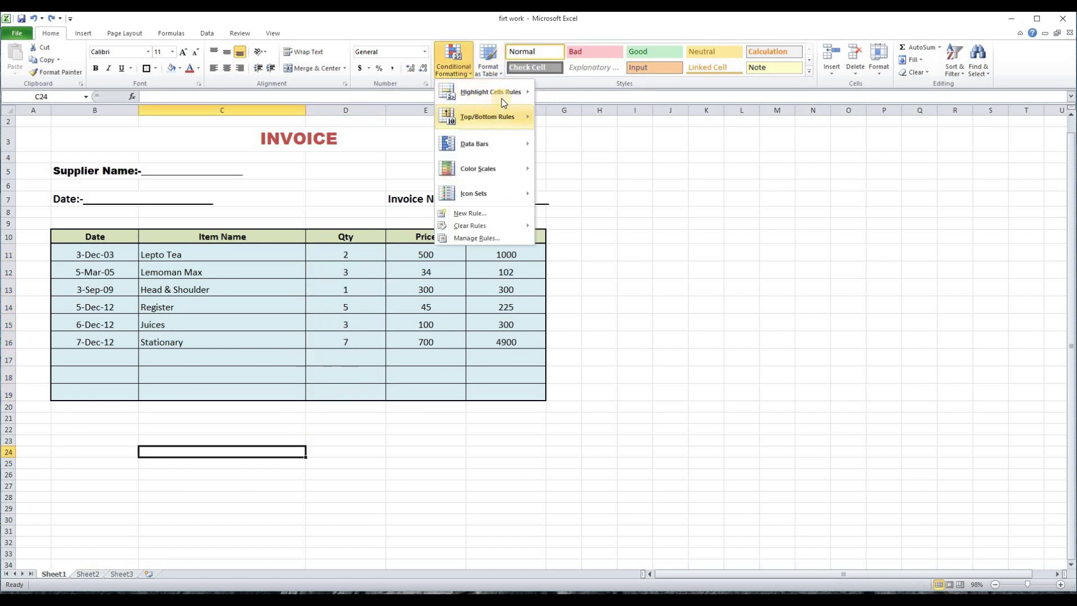
pyautogui.moveTo(528, 96)
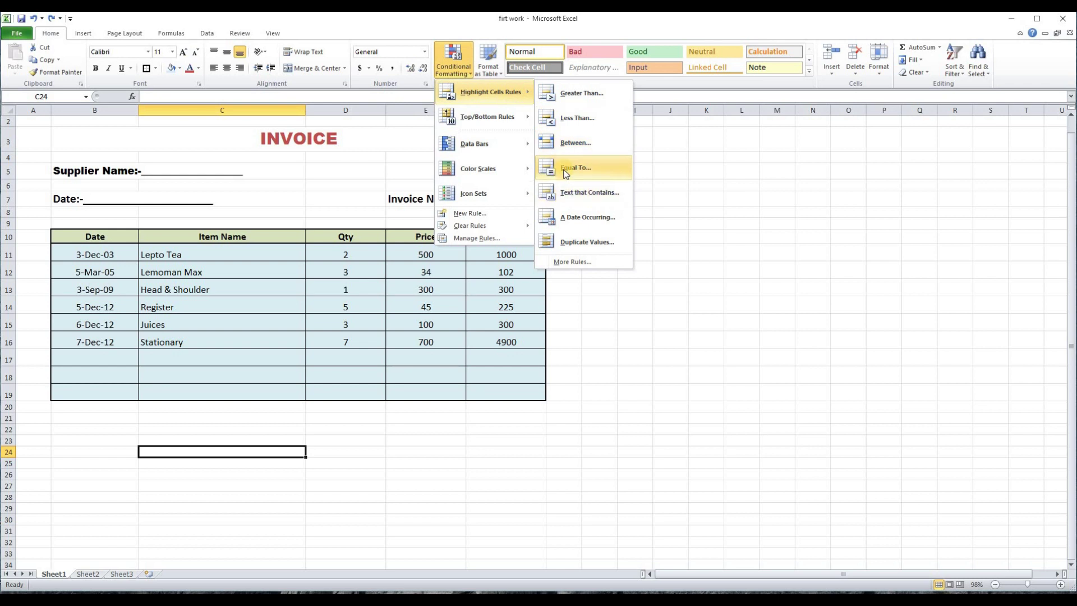
pyautogui.click(569, 150)
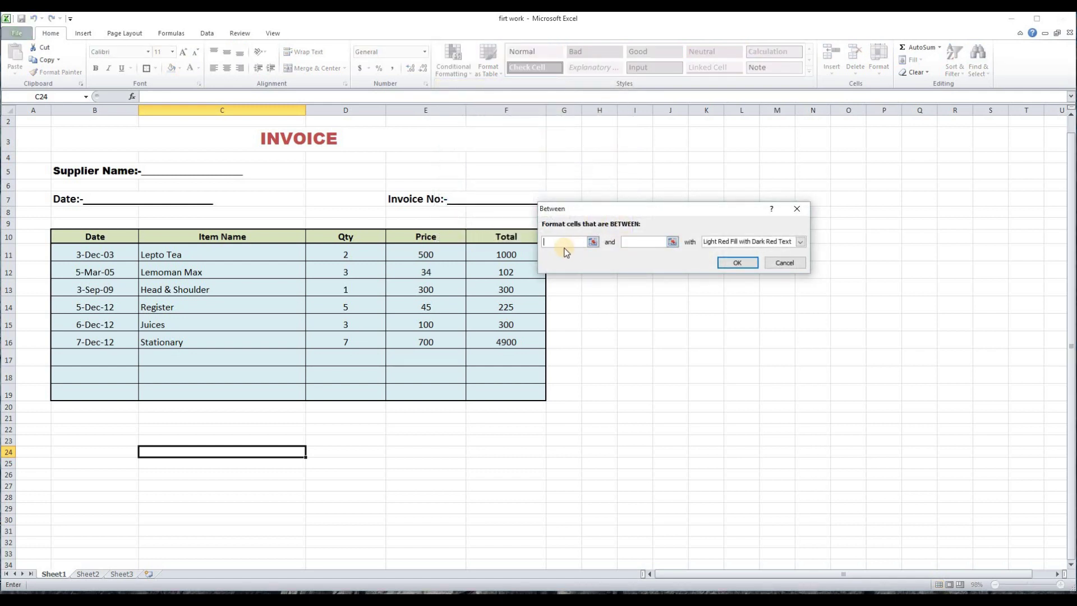
pyautogui.moveTo(604, 210); pyautogui.dragTo(637, 180)
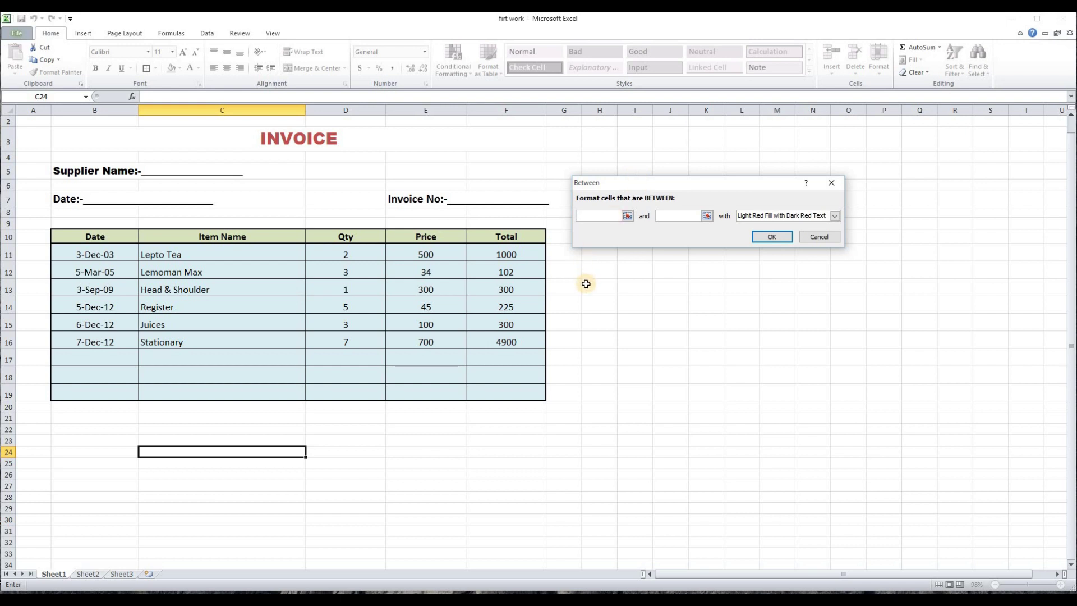
pyautogui.write('1')
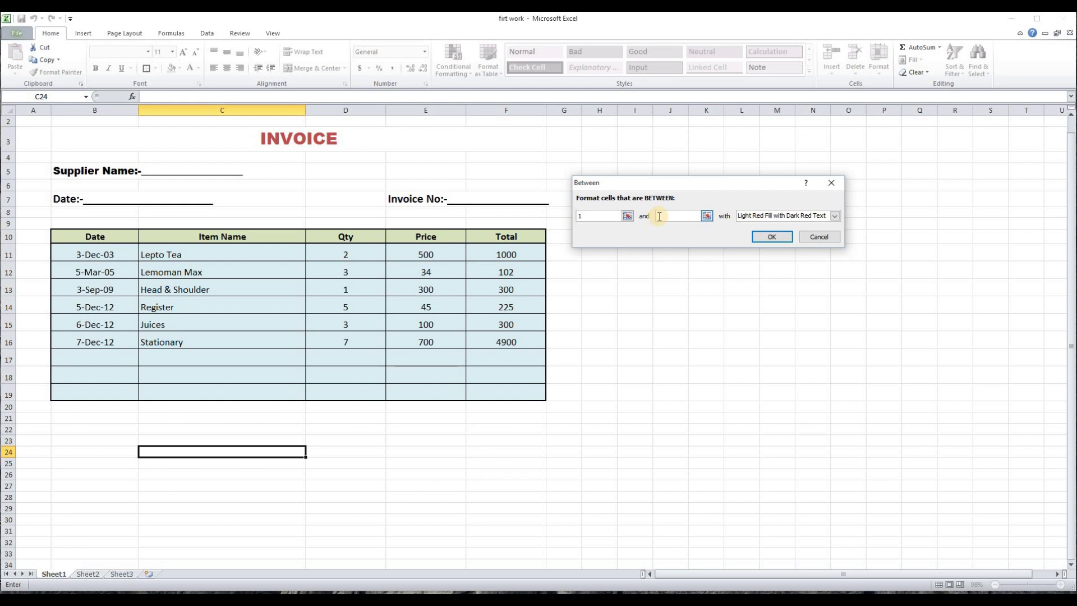
pyautogui.click(772, 236)
# Try a Between highlight rule on D11:D19 for values from 1 to 6 with light red fill and dark red text, and undo it.
pyautogui.moveTo(373, 249); pyautogui.dragTo(375, 395)
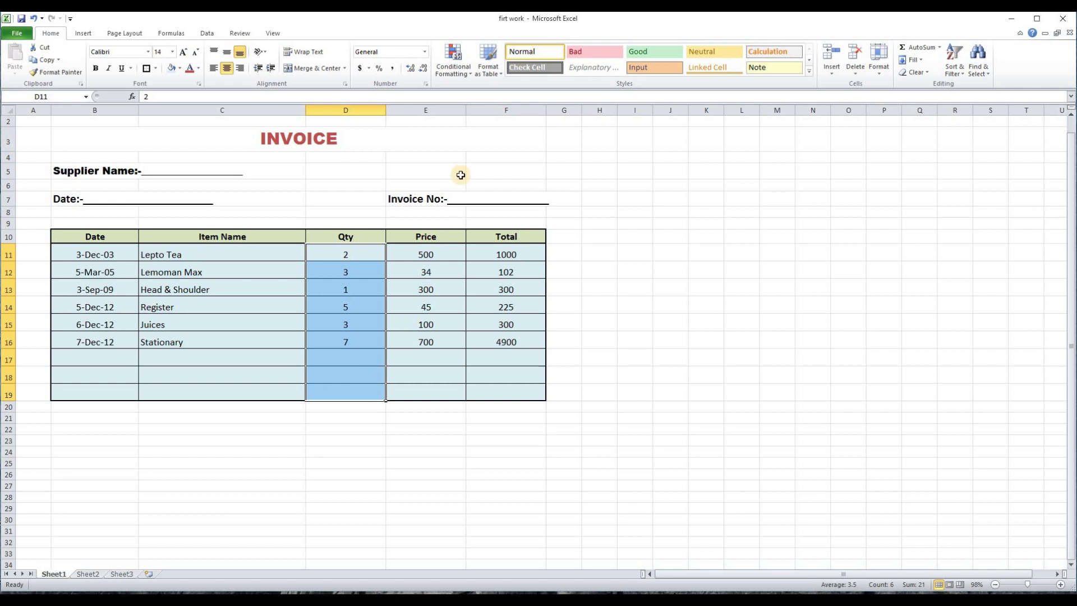
pyautogui.click(470, 77)
pyautogui.moveTo(487, 92)
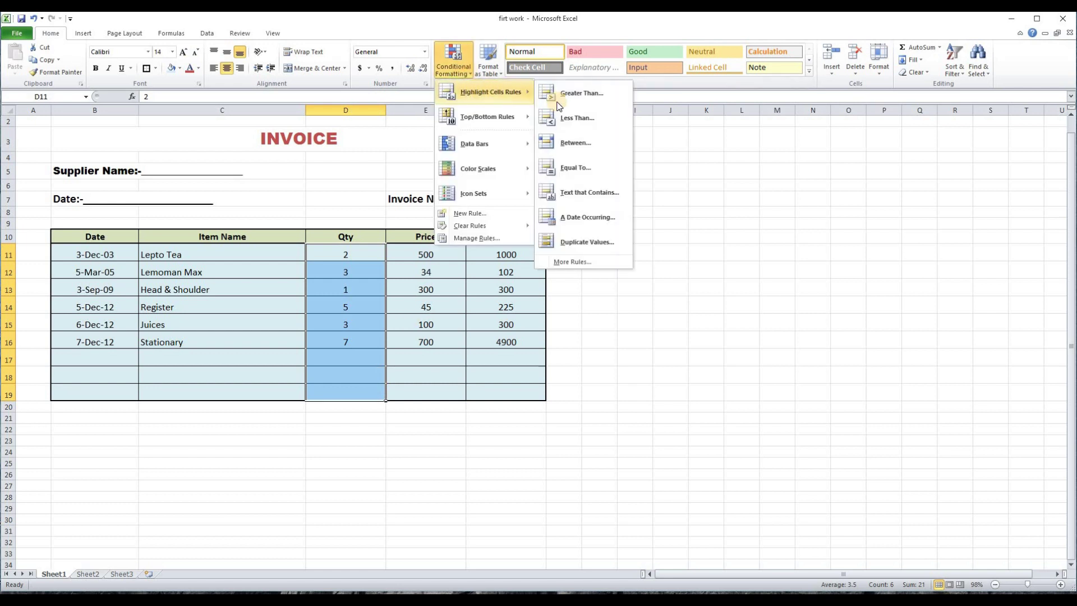
pyautogui.click(567, 145)
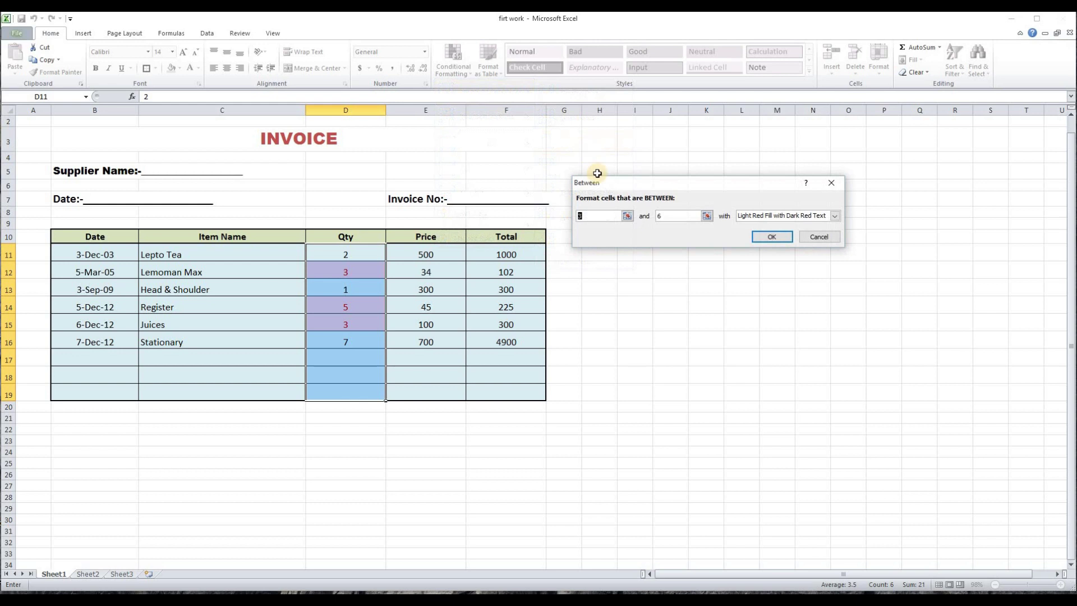
pyautogui.click(582, 217)
pyautogui.write('1')
pyautogui.moveTo(667, 216); pyautogui.dragTo(647, 222)
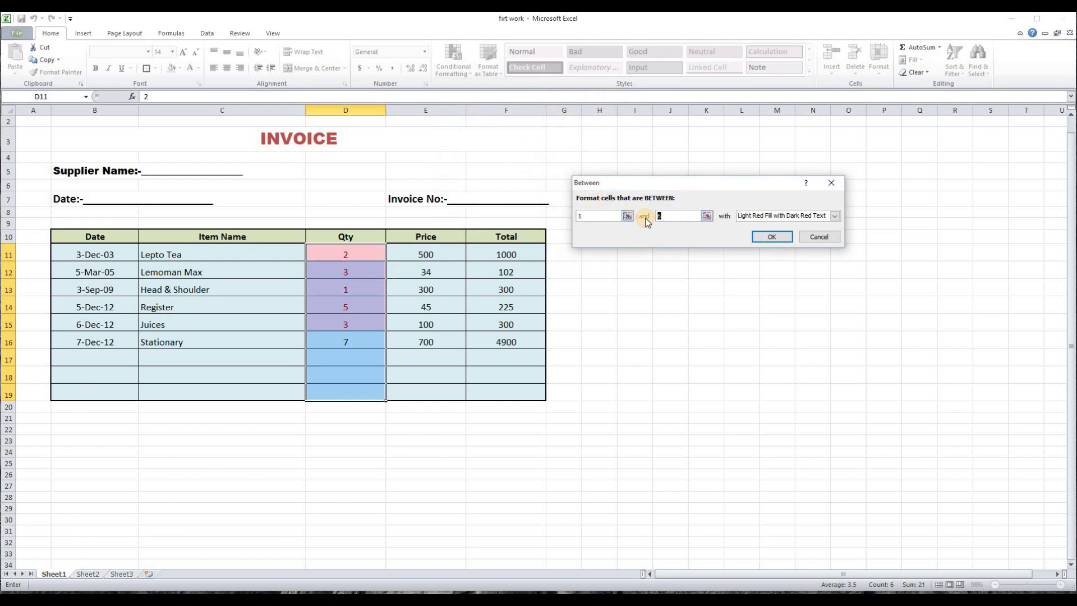
pyautogui.press('Return')
pyautogui.click(639, 304)
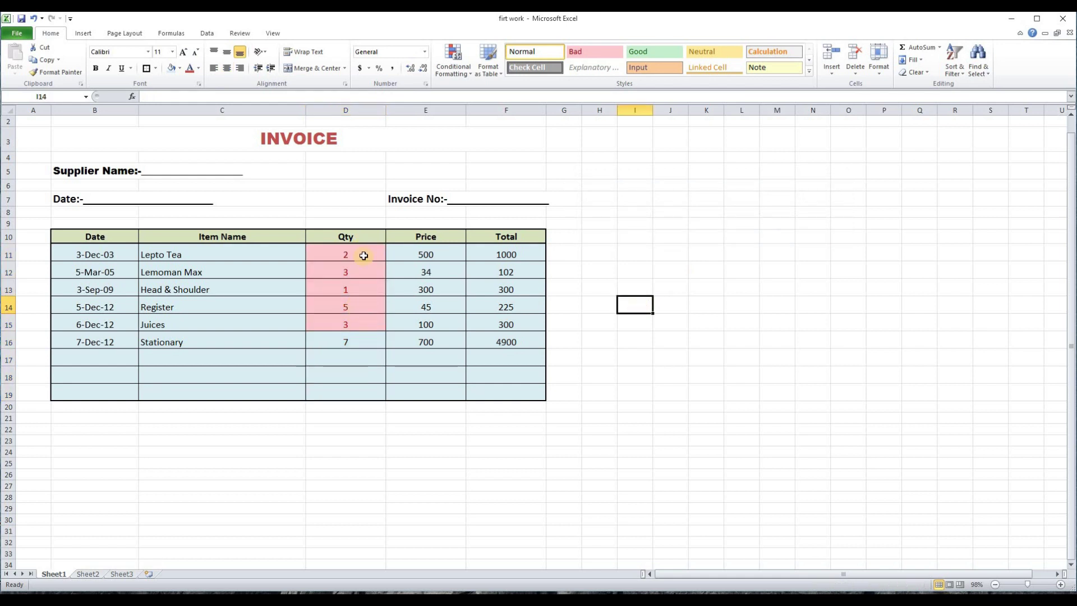
pyautogui.click(356, 343)
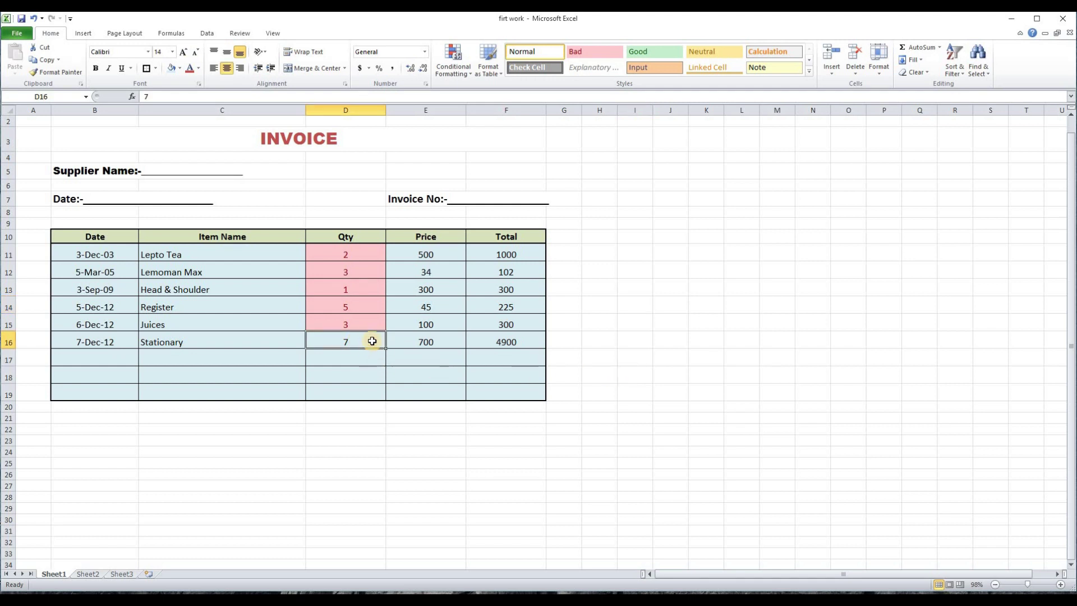
pyautogui.hotkey('ctrl', 'z')
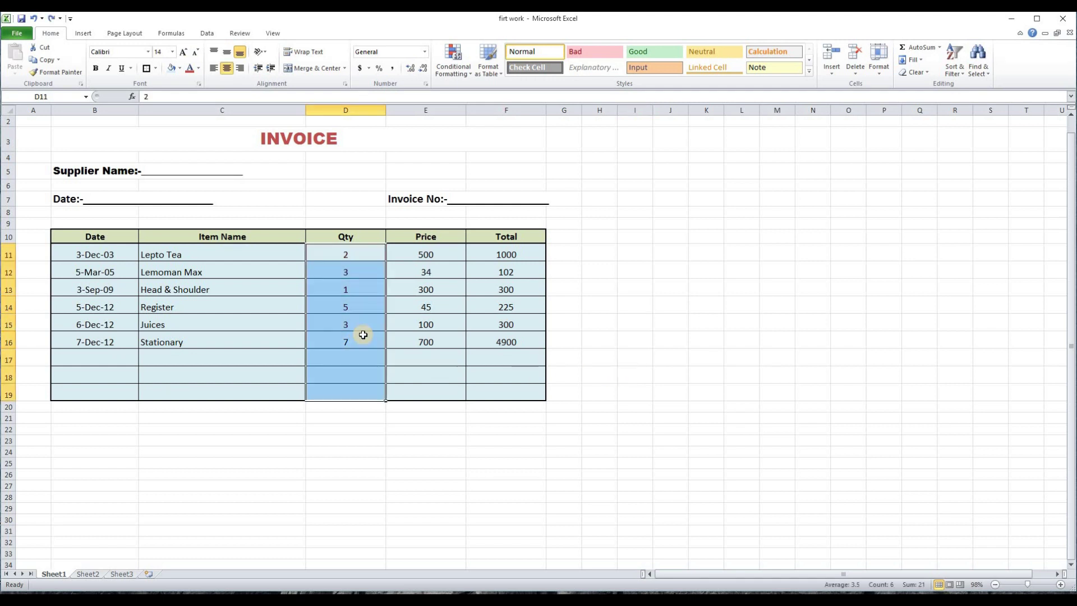
pyautogui.click(469, 80)
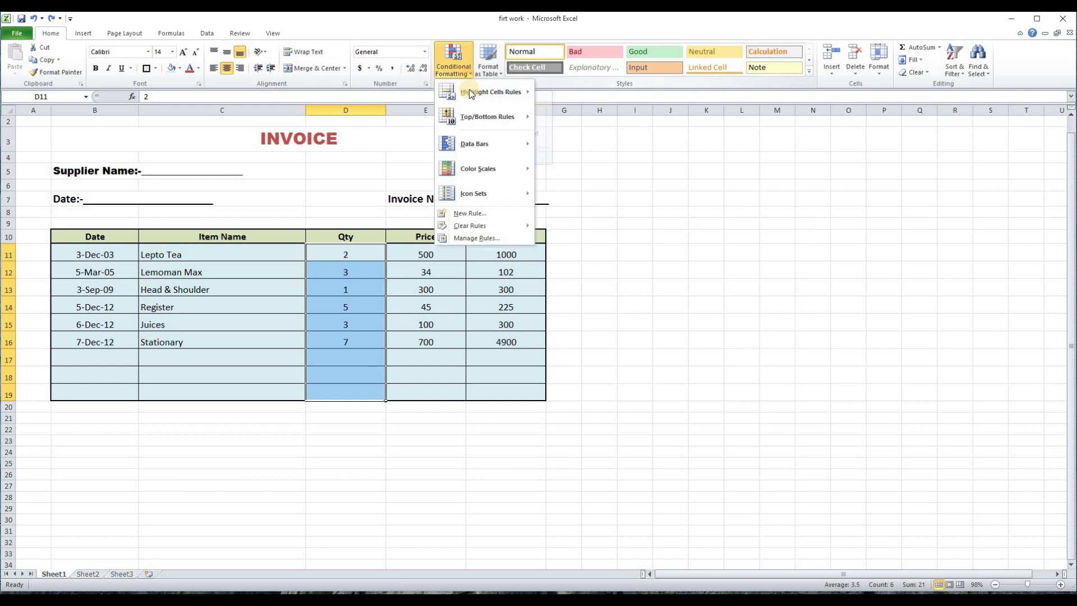
pyautogui.moveTo(501, 166)
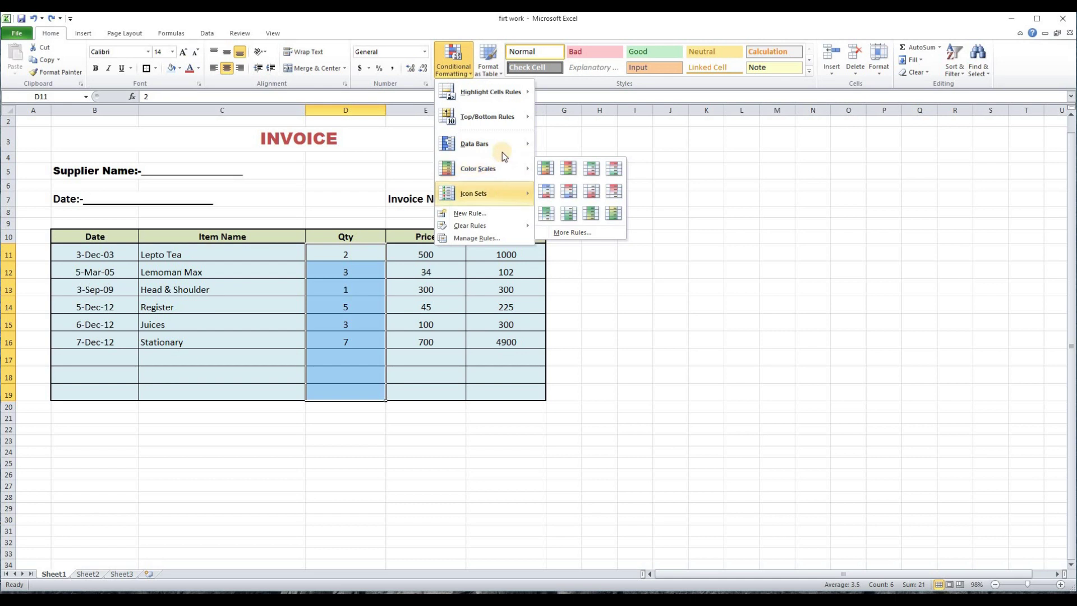
pyautogui.moveTo(528, 119)
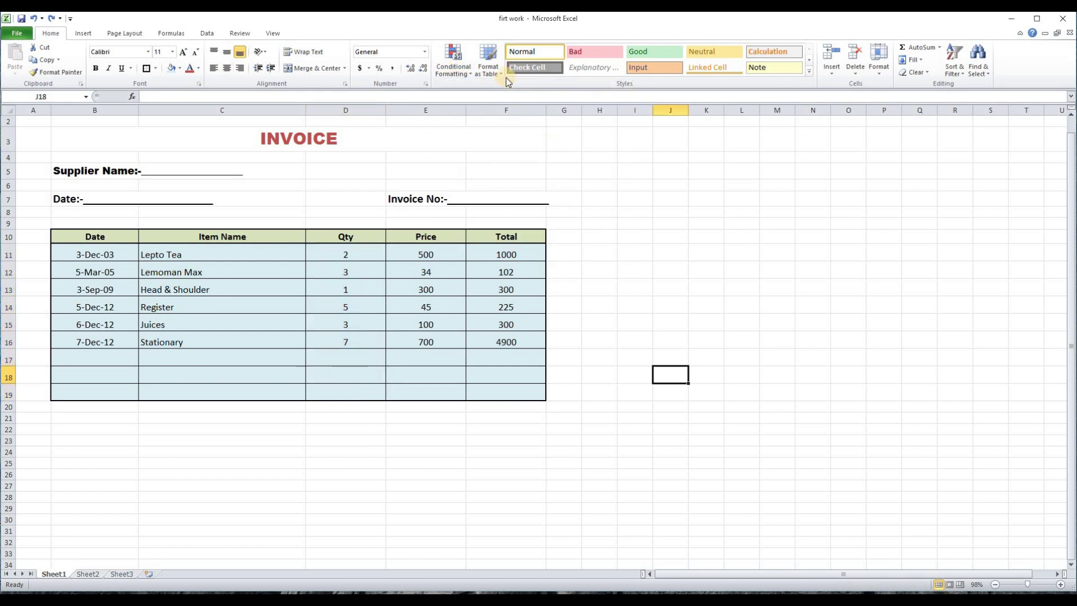
# Format the invoice range B10:F19 as a table with headers, using a red Light table style.
pyautogui.click(503, 74)
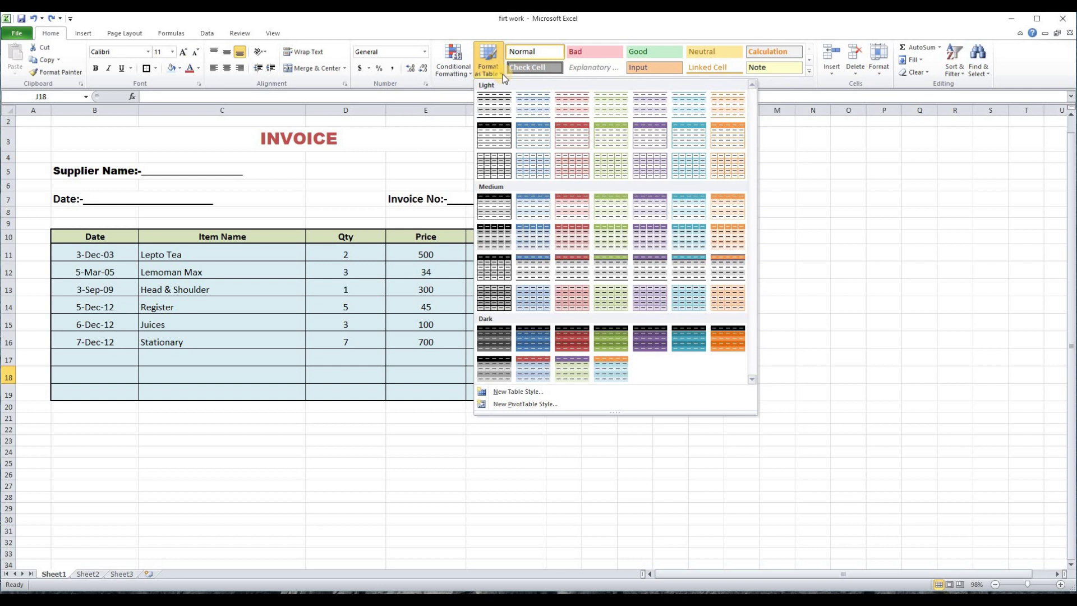
pyautogui.click(503, 74)
pyautogui.moveTo(67, 235); pyautogui.dragTo(505, 395)
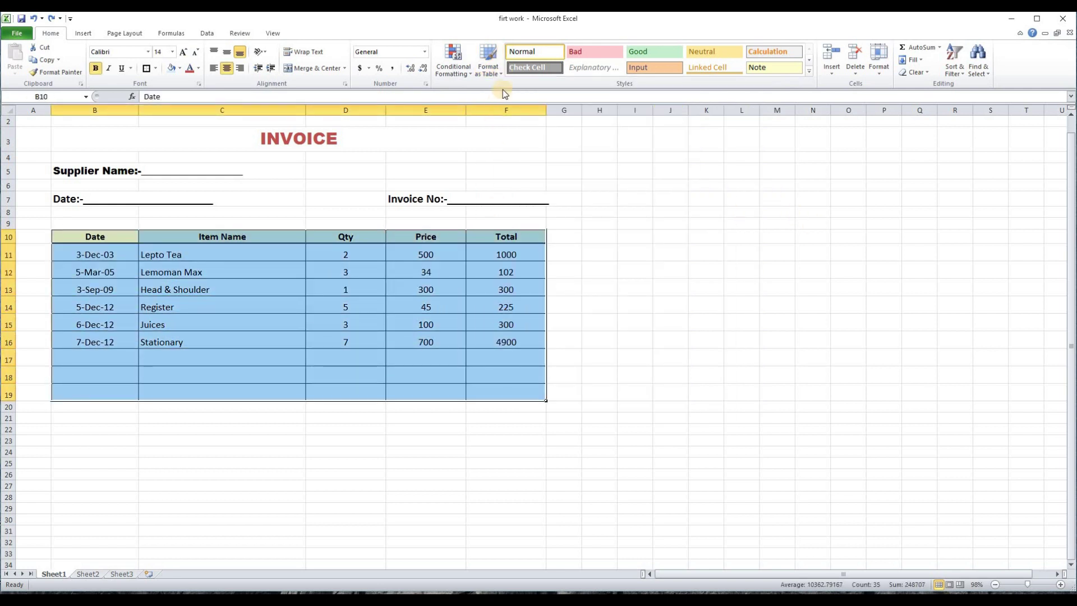
pyautogui.click(500, 72)
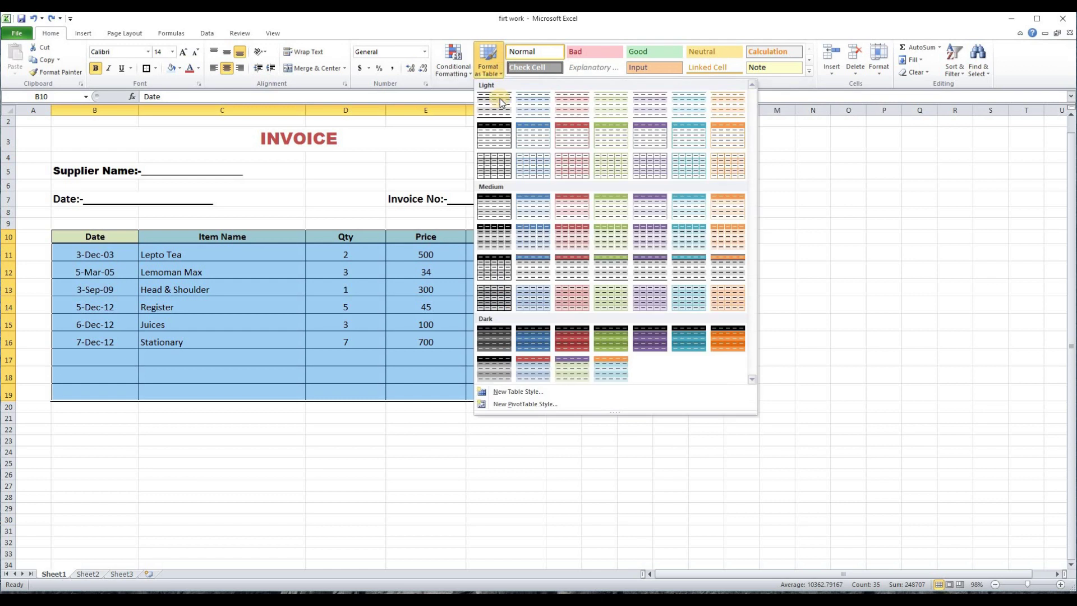
pyautogui.click(580, 136)
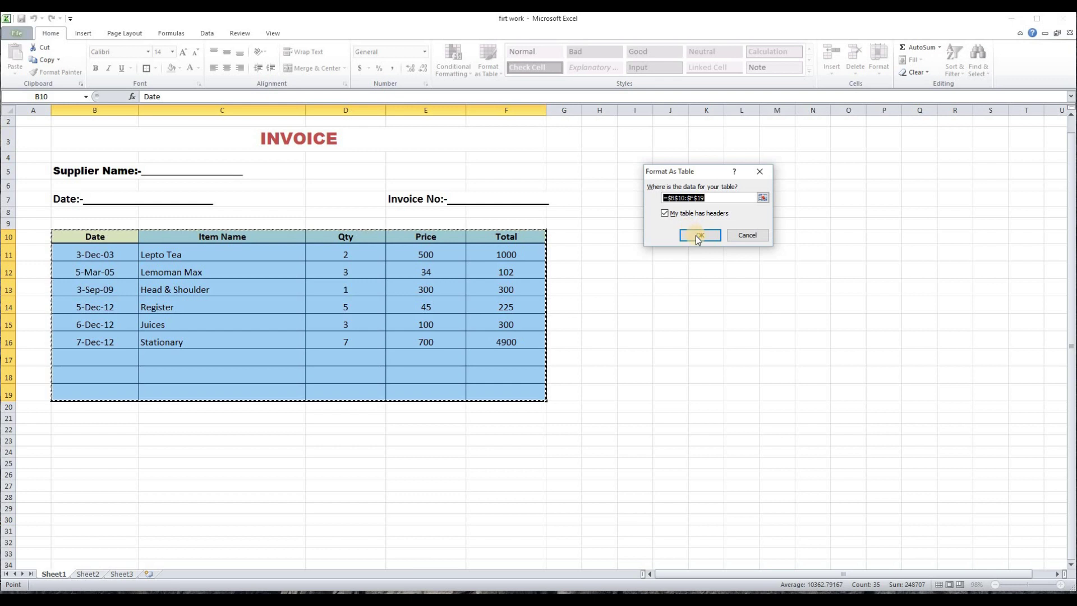
pyautogui.click(694, 234)
pyautogui.click(599, 271)
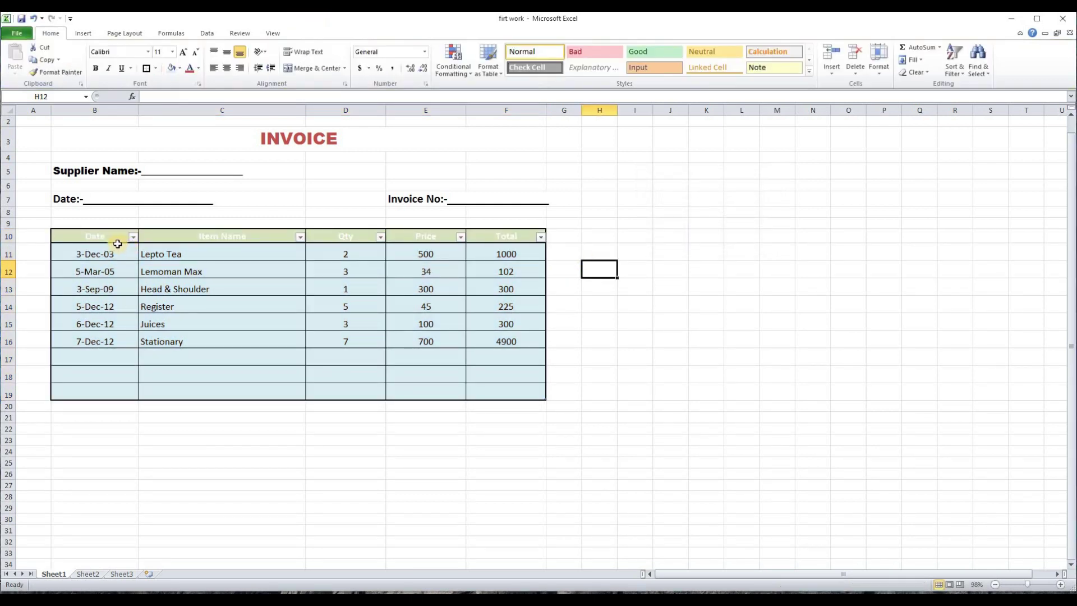
# Format the empty range H10:P18 as a table without existing headers, using a red Medium table style.
pyautogui.click(599, 323)
pyautogui.moveTo(599, 235); pyautogui.dragTo(882, 370)
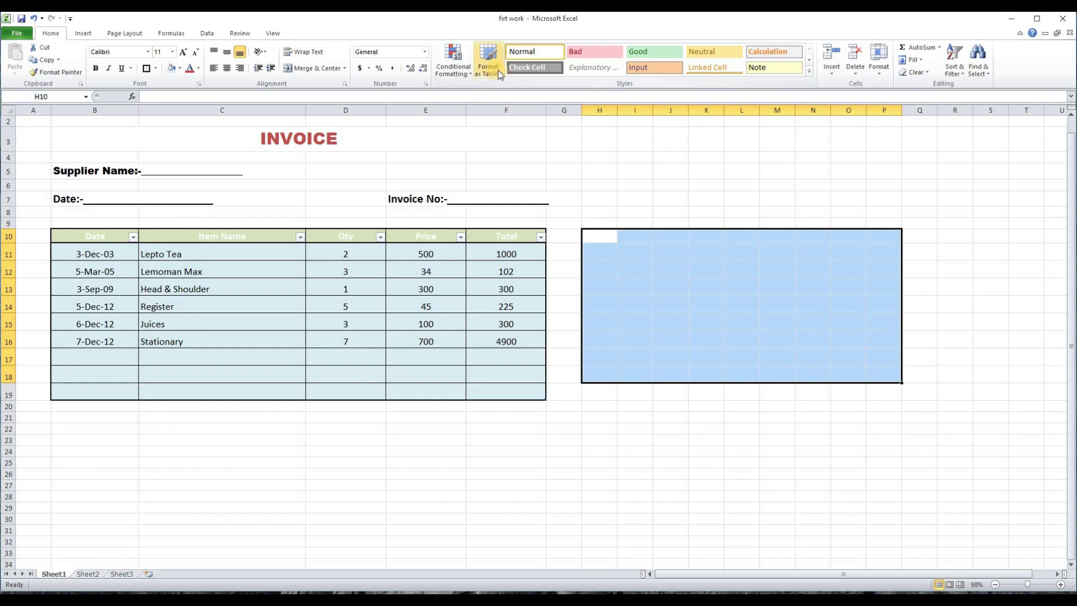
pyautogui.click(499, 70)
pyautogui.click(567, 204)
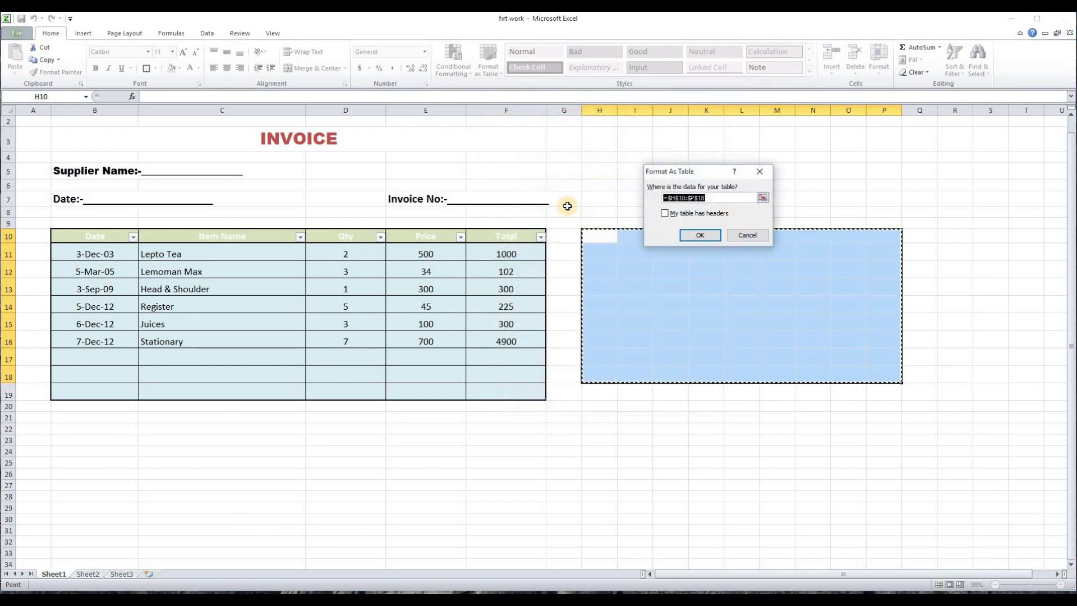
pyautogui.click(695, 236)
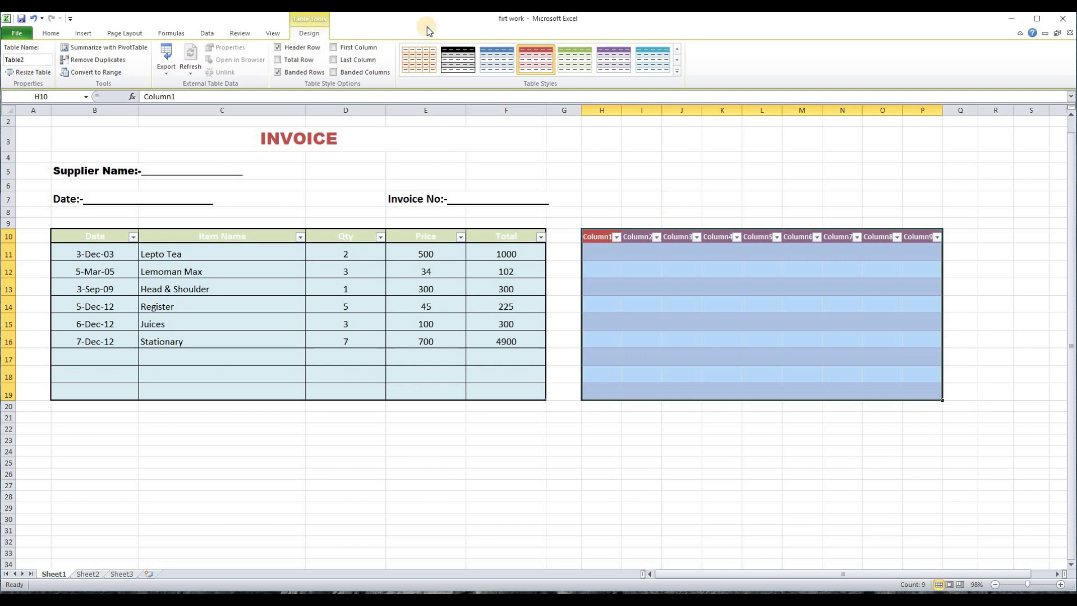
pyautogui.click(752, 428)
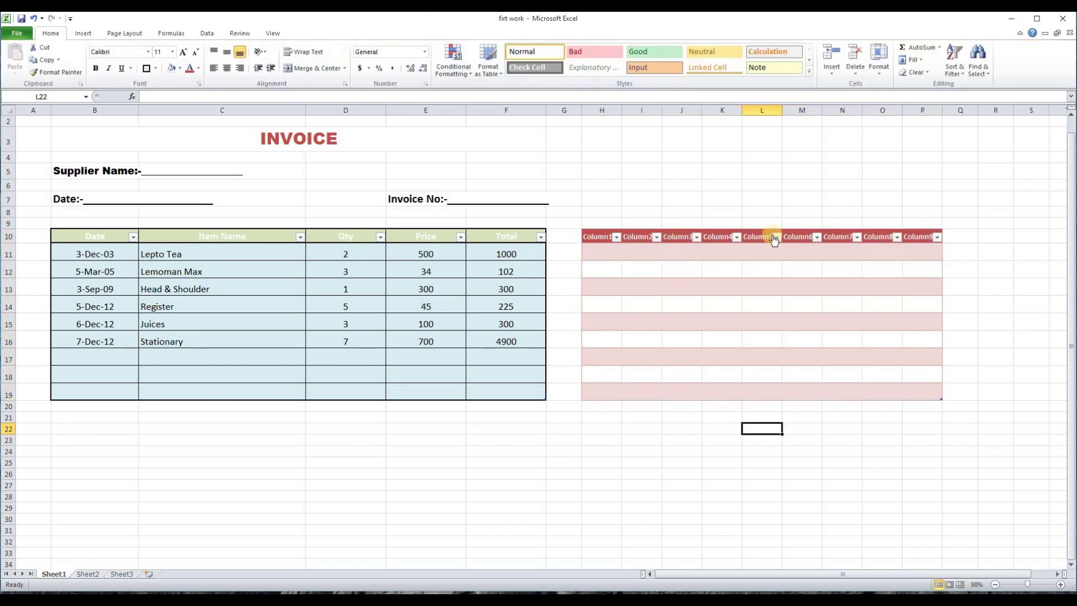
# Delete columns G through P, which hold the empty formatted table beside the invoice.
pyautogui.click(892, 291)
pyautogui.click(841, 289)
pyautogui.click(704, 291)
pyautogui.moveTo(582, 110); pyautogui.dragTo(731, 112)
pyautogui.moveTo(727, 111); pyautogui.dragTo(989, 136)
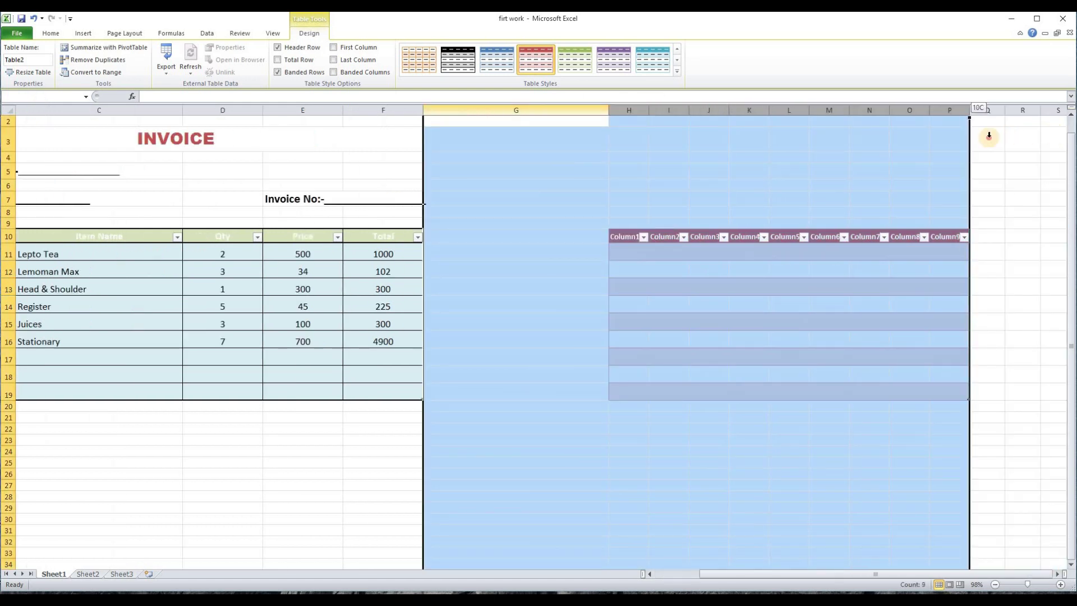
pyautogui.rightClick(822, 112)
pyautogui.click(856, 202)
pyautogui.click(268, 442)
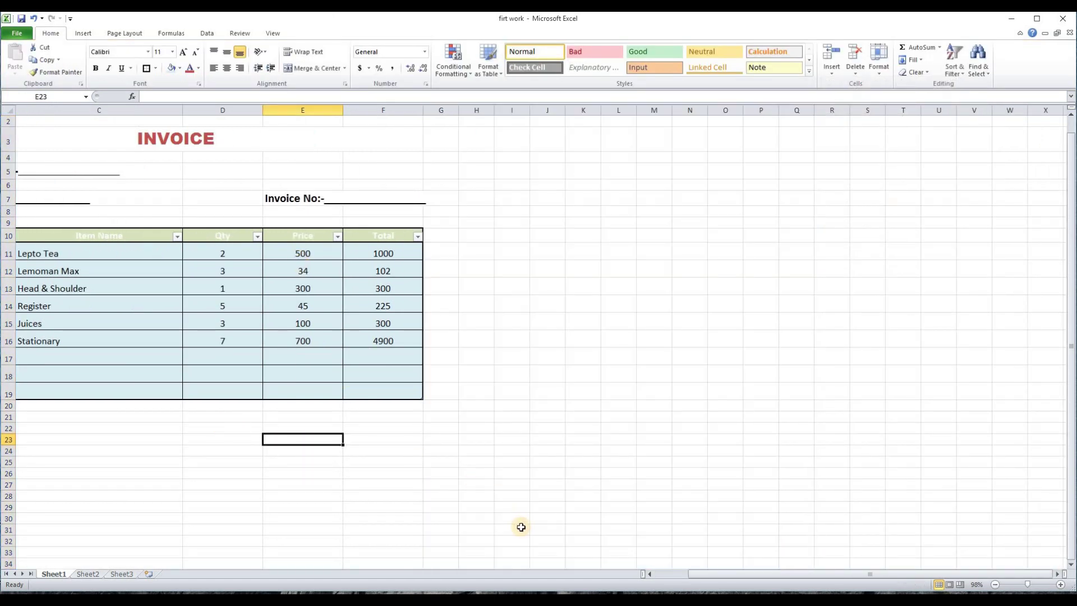
# Undo the column deletion and the table formatting on both the invoice range and the empty range.
pyautogui.moveTo(720, 578); pyautogui.dragTo(622, 578)
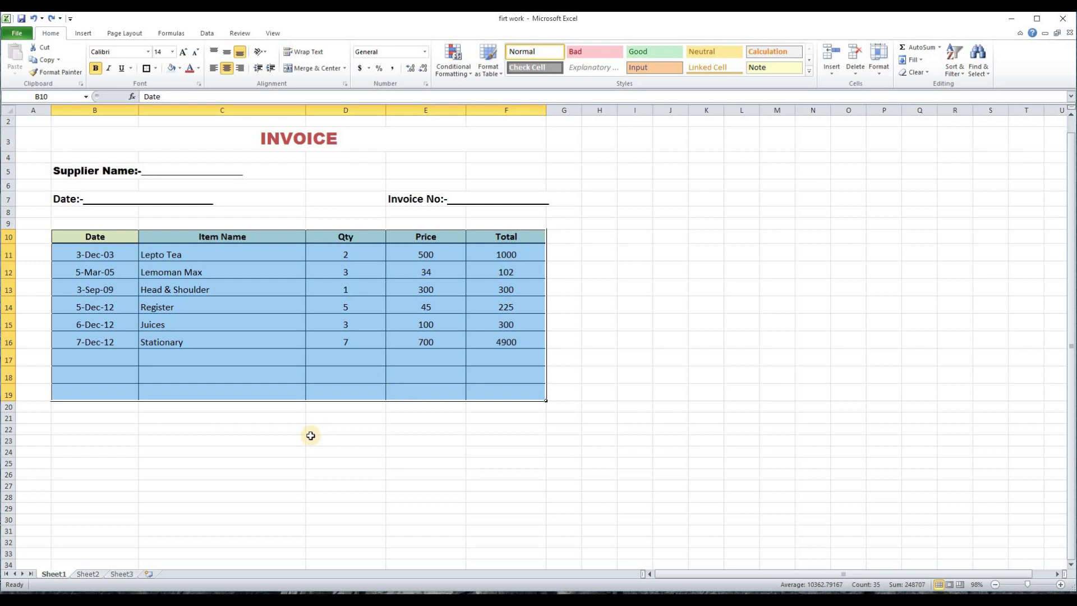
pyautogui.click(310, 437)
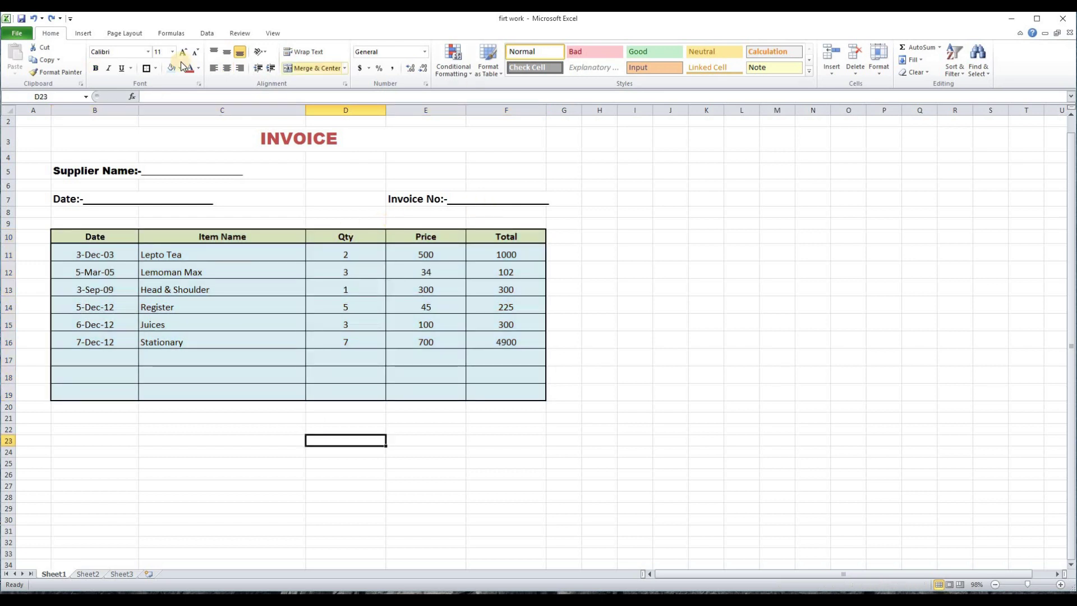
pyautogui.click(633, 252)
pyautogui.click(589, 51)
pyautogui.click(680, 208)
pyautogui.click(623, 345)
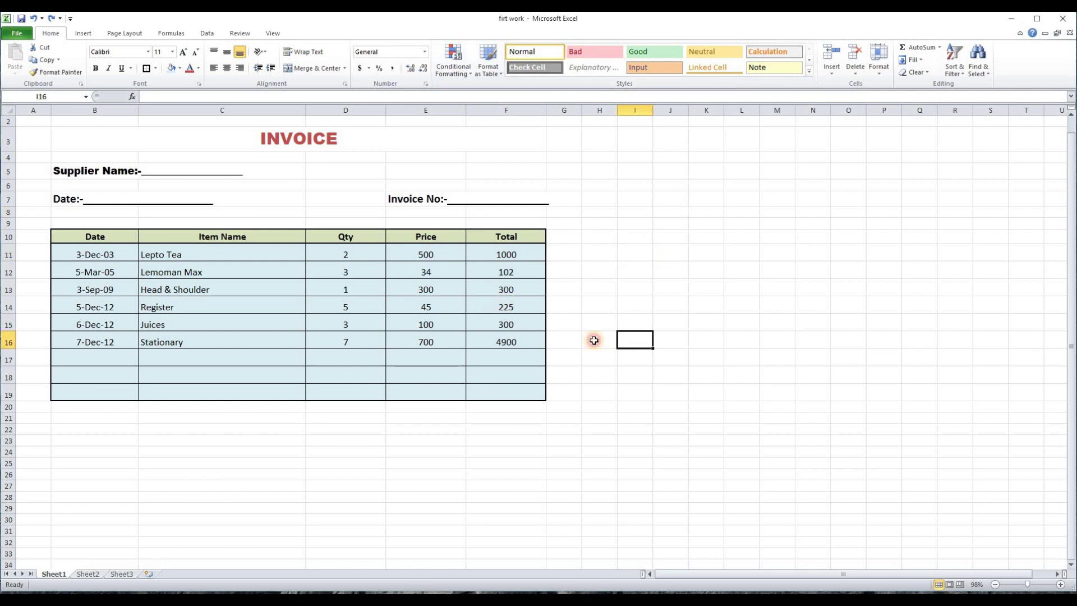
# Apply the Calculation cell style to D12, the Good style to E14 and the Bad style to F12.
pyautogui.click(359, 274)
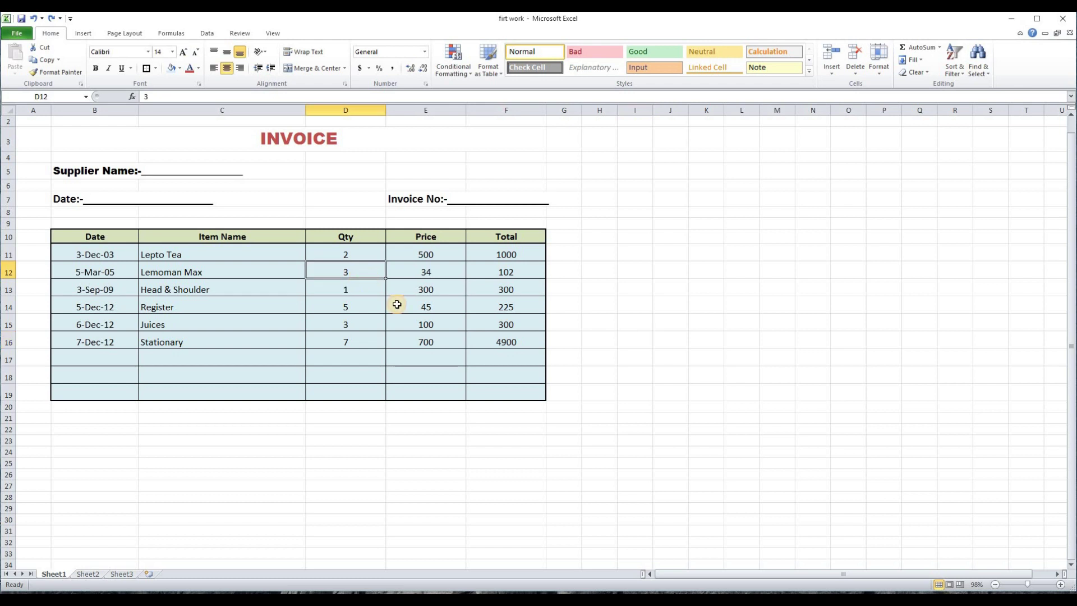
pyautogui.click(760, 49)
pyautogui.click(670, 251)
pyautogui.click(432, 301)
pyautogui.click(643, 52)
pyautogui.click(590, 338)
pyautogui.click(505, 273)
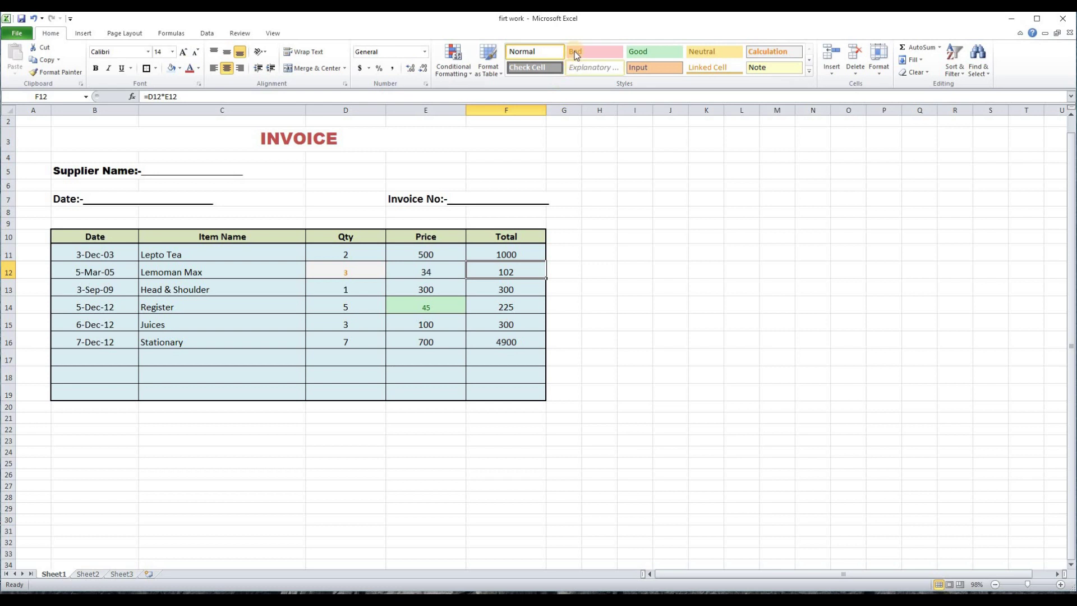
pyautogui.click(574, 52)
pyautogui.click(595, 374)
pyautogui.click(352, 266)
pyautogui.click(633, 335)
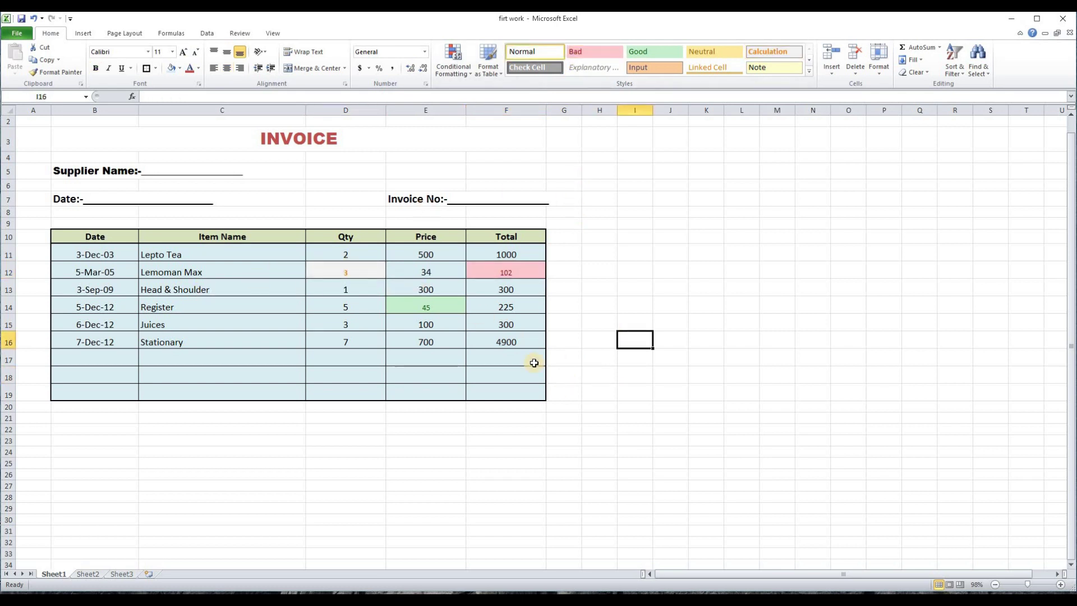
# Look through the full set of cell styles, and undo the styles applied to D12, E14 and F12.
pyautogui.click(811, 72)
pyautogui.click(986, 214)
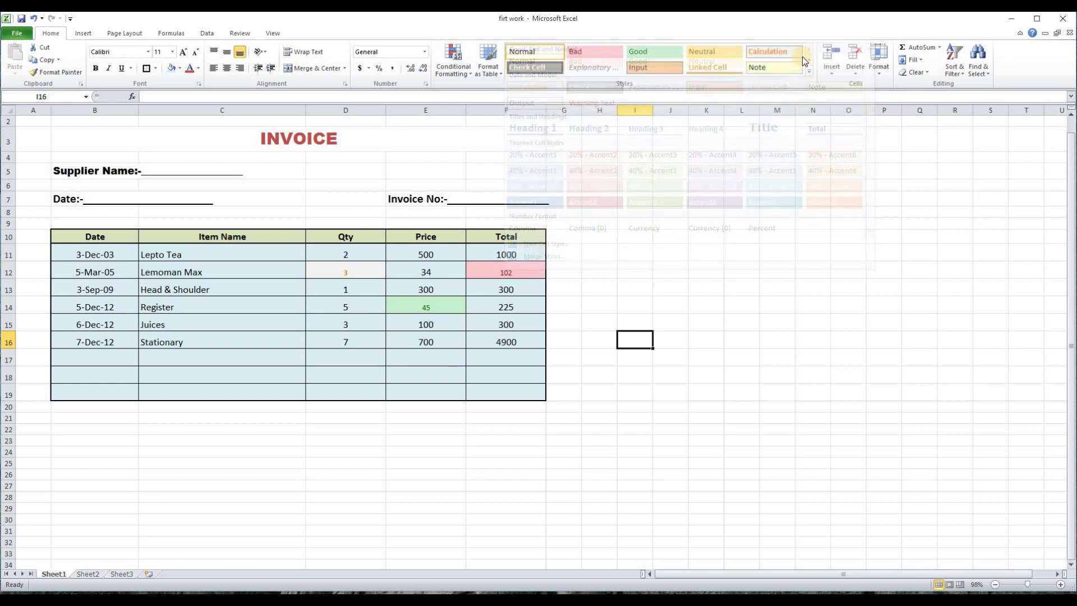
pyautogui.hotkey('ctrl', 'z')
pyautogui.hotkey('ctrl', 'z')
pyautogui.hotkey('ctrl', 'z')
pyautogui.hotkey('ctrl', 'z')
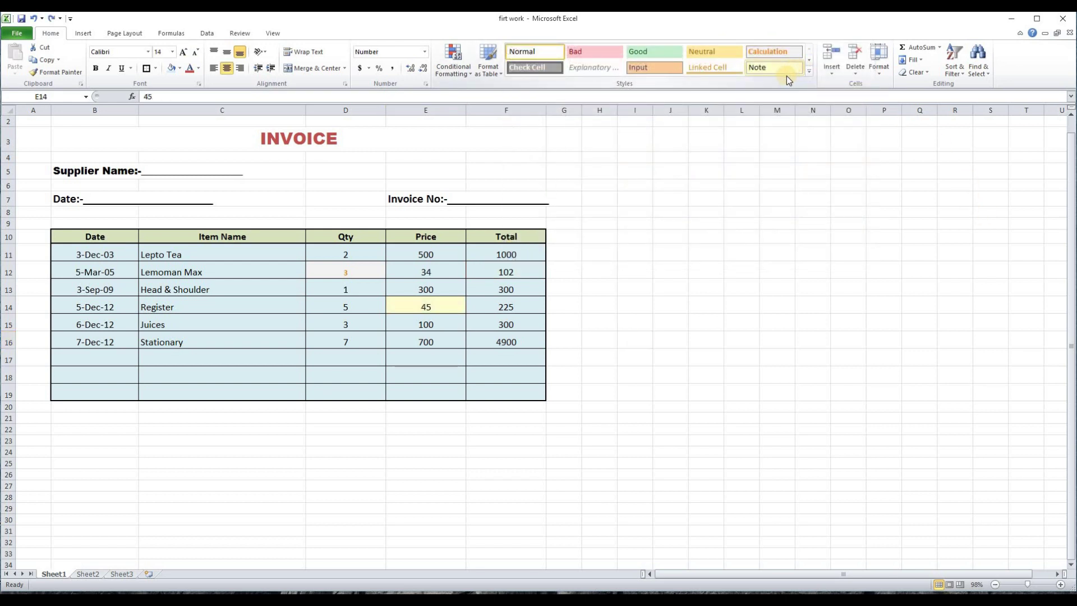
pyautogui.click(672, 429)
pyautogui.click(529, 438)
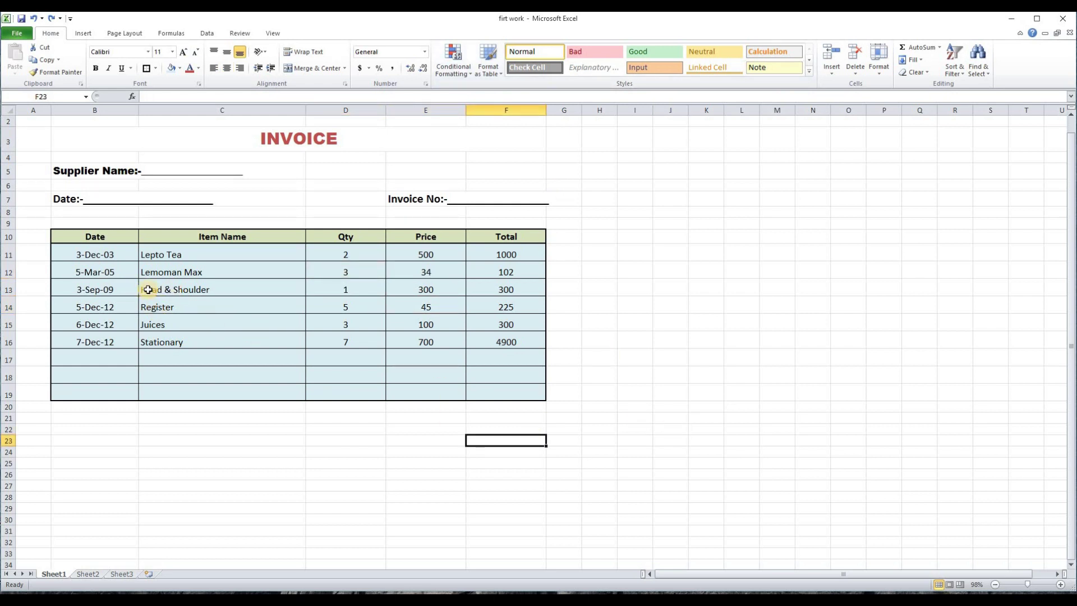
# Try a yellow fill on the Head & Shoulder cells C13:F13, and undo it.
pyautogui.moveTo(147, 290); pyautogui.dragTo(505, 289)
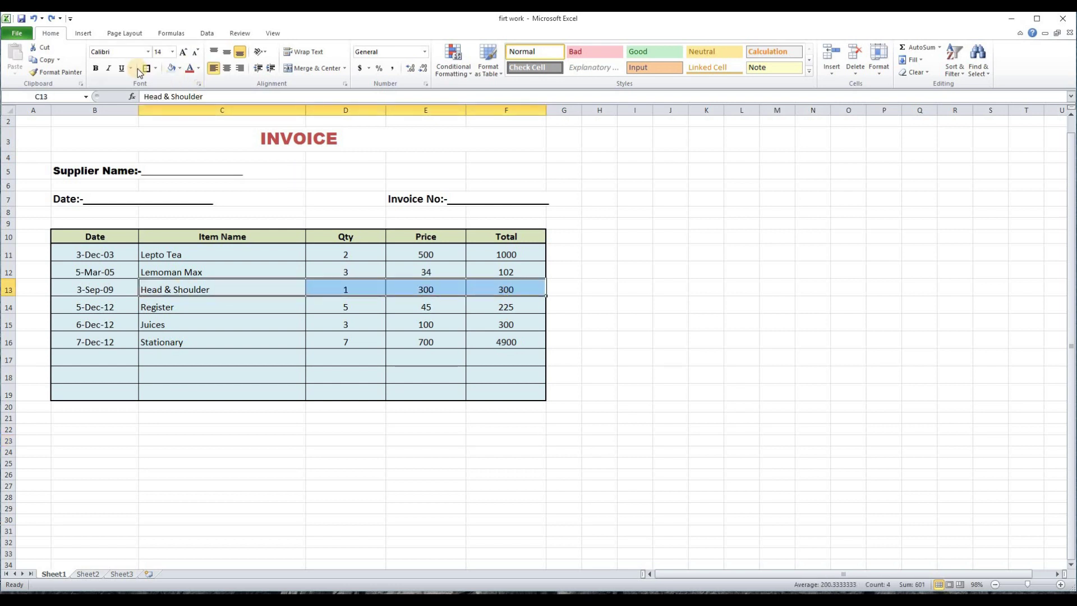
pyautogui.click(179, 69)
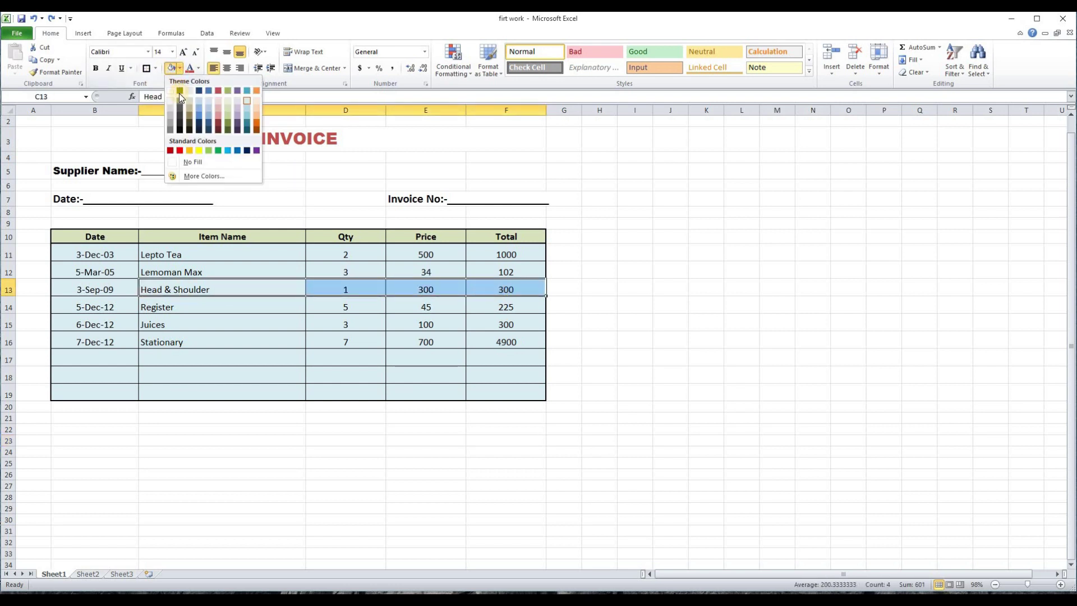
pyautogui.click(200, 151)
pyautogui.click(259, 464)
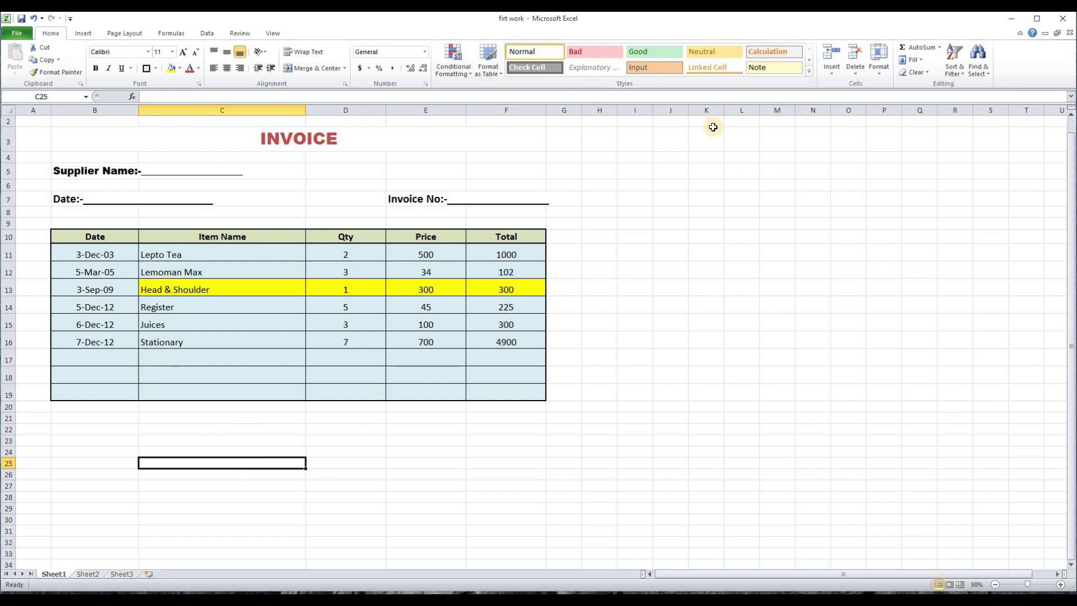
pyautogui.hotkey('ctrl', 'z')
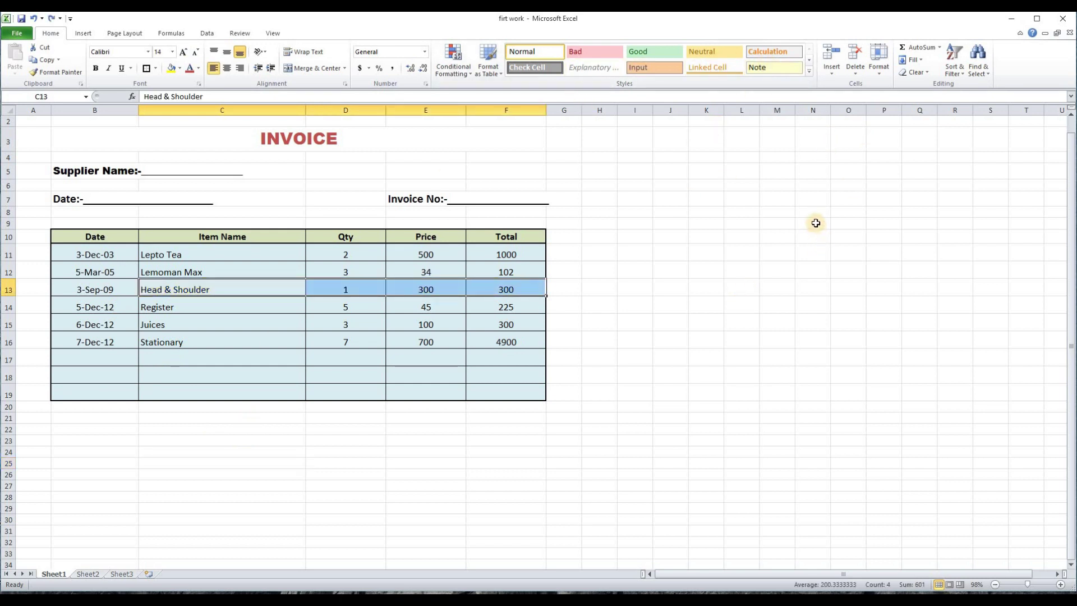
pyautogui.click(662, 373)
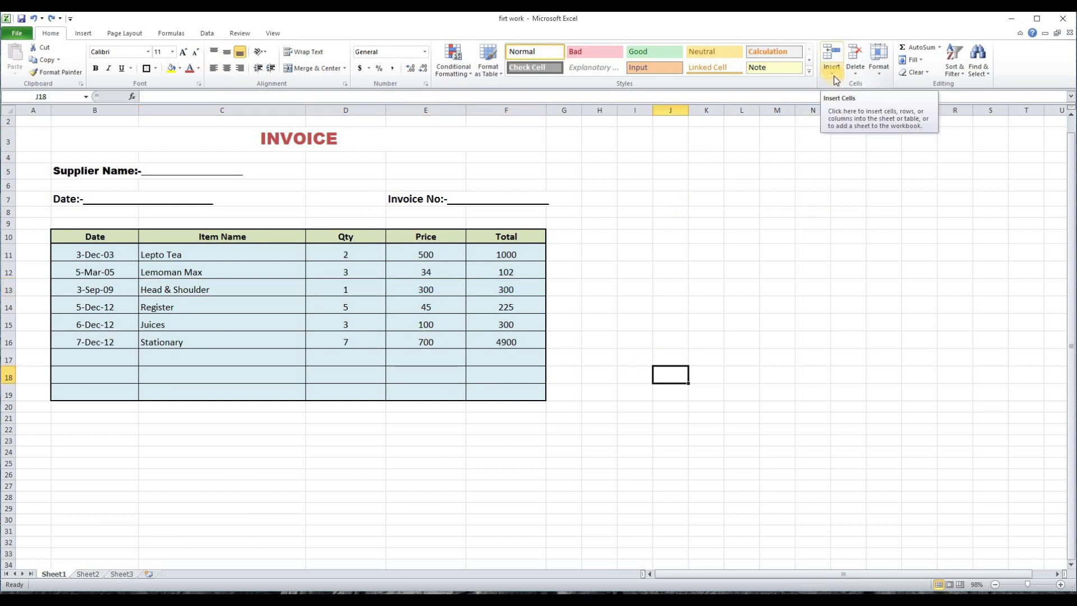
# Try inserting a blank row at row 14 above the Register item, and undo it.
pyautogui.click(392, 429)
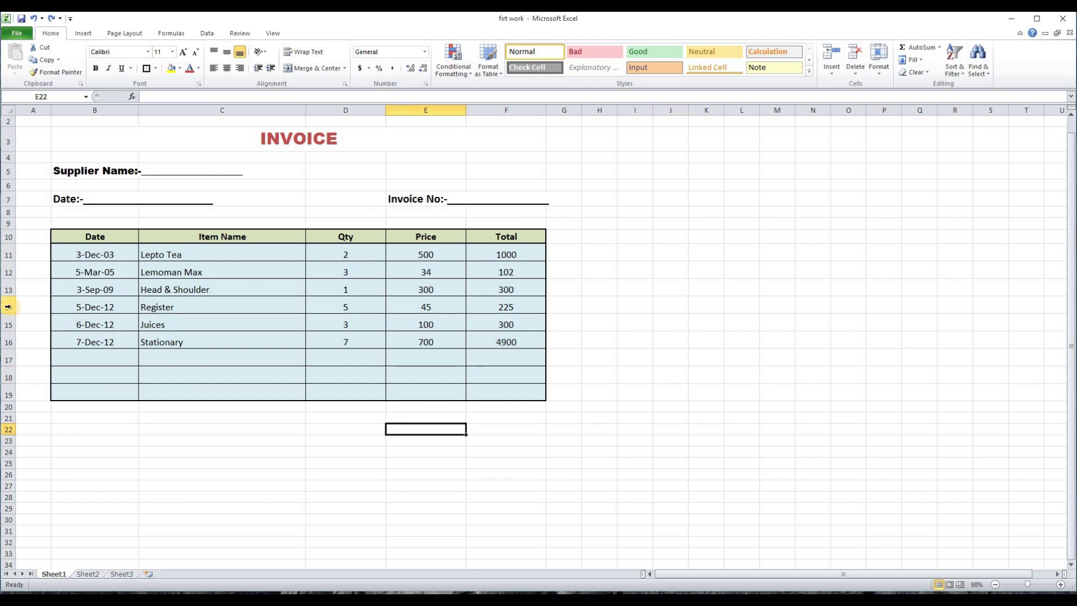
pyautogui.click(157, 438)
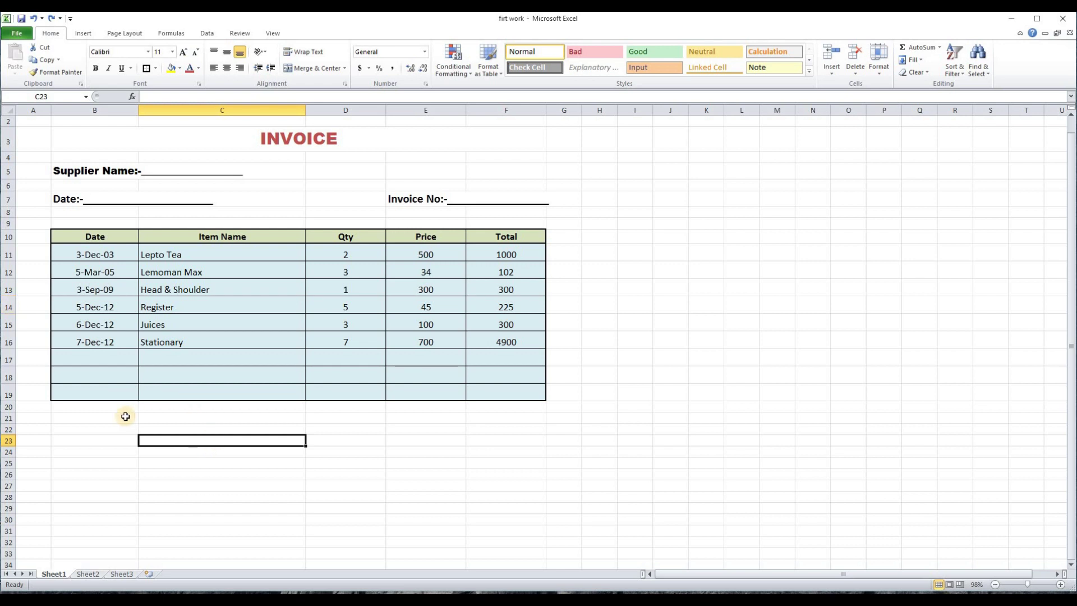
pyautogui.click(58, 308)
pyautogui.click(62, 291)
pyautogui.click(62, 308)
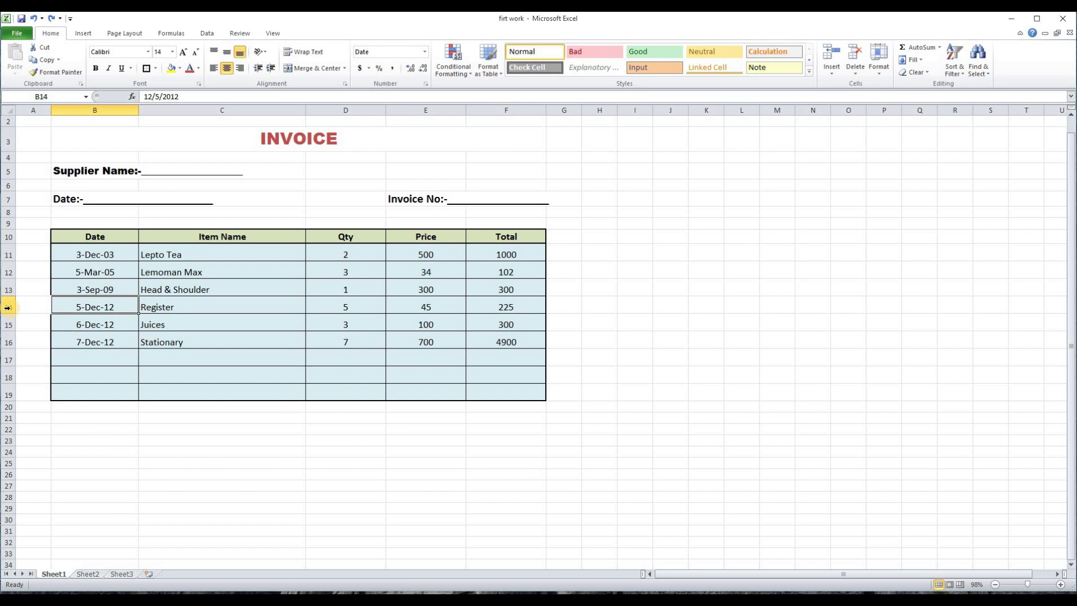
pyautogui.click(8, 306)
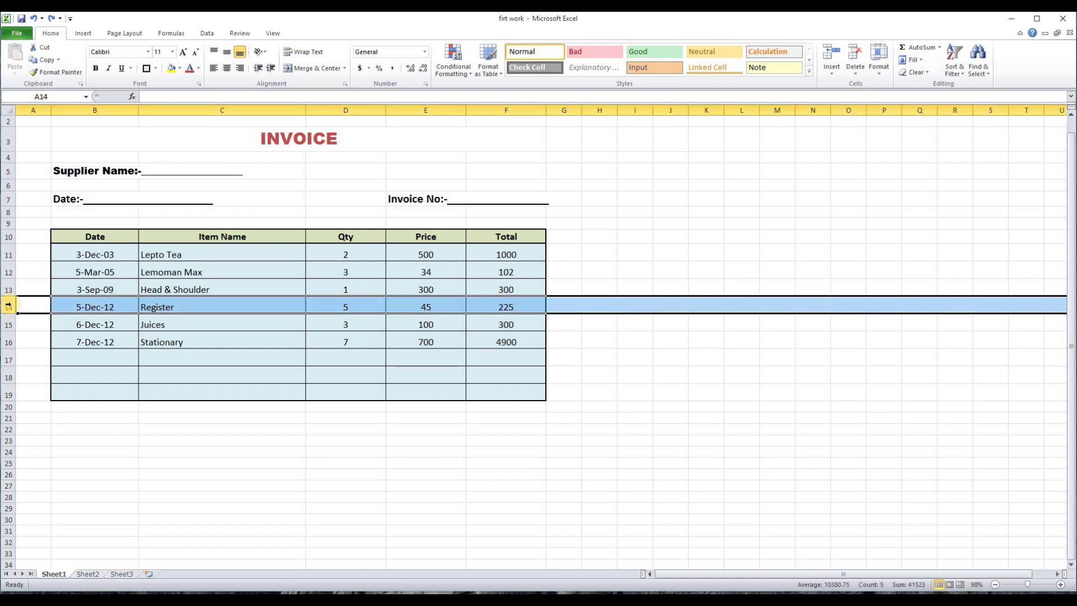
pyautogui.click(832, 56)
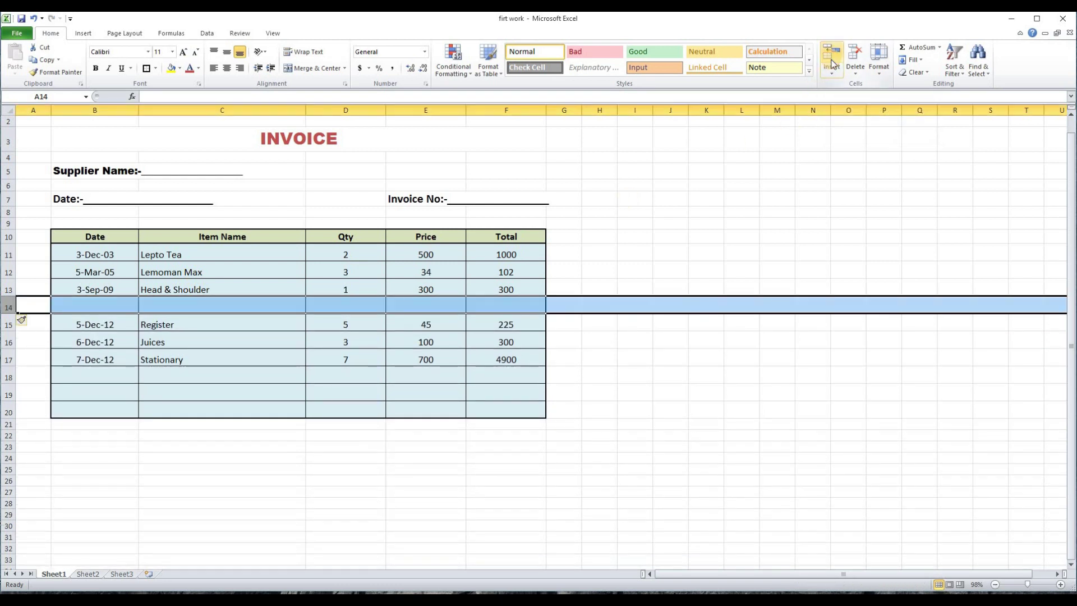
pyautogui.click(603, 494)
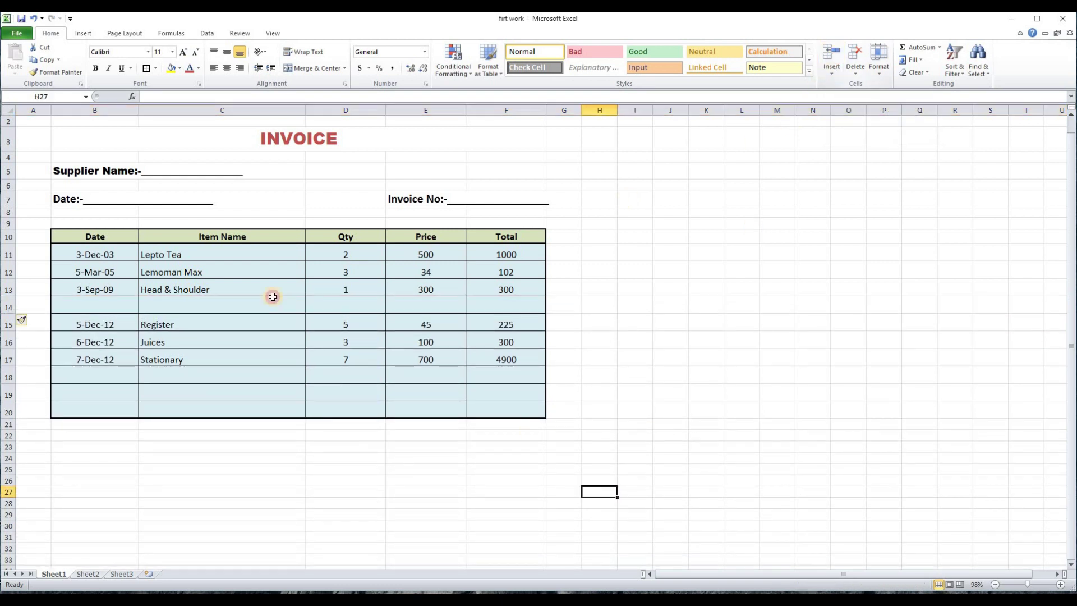
pyautogui.click(10, 306)
pyautogui.hotkey('ctrl', 'z')
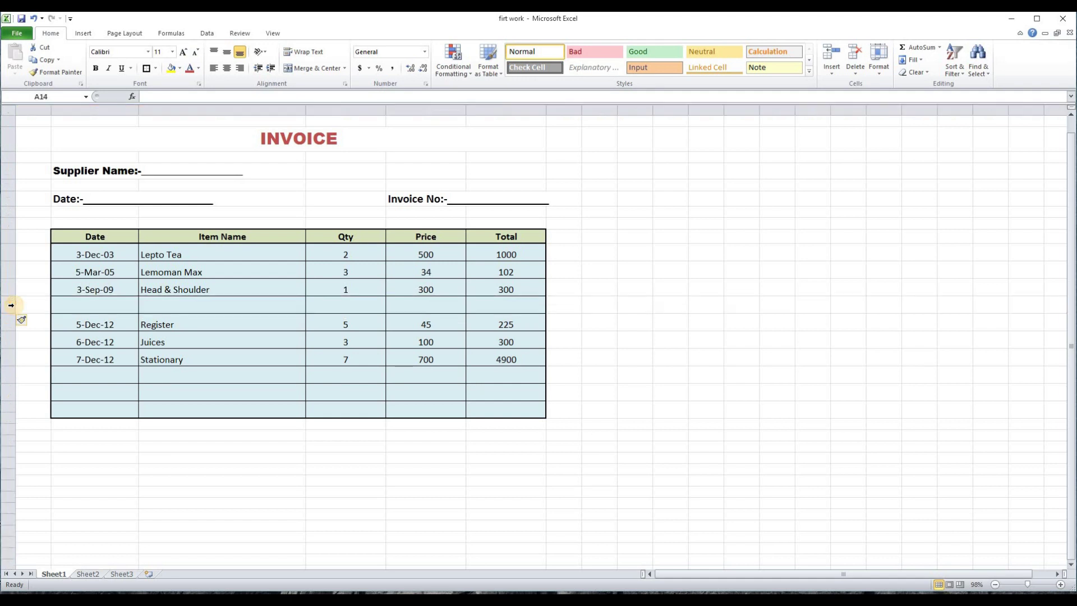
pyautogui.click(221, 466)
# Insert a blank row at row 14, between the Head & Shoulder and Register items.
pyautogui.click(6, 306)
pyautogui.rightClick(6, 306)
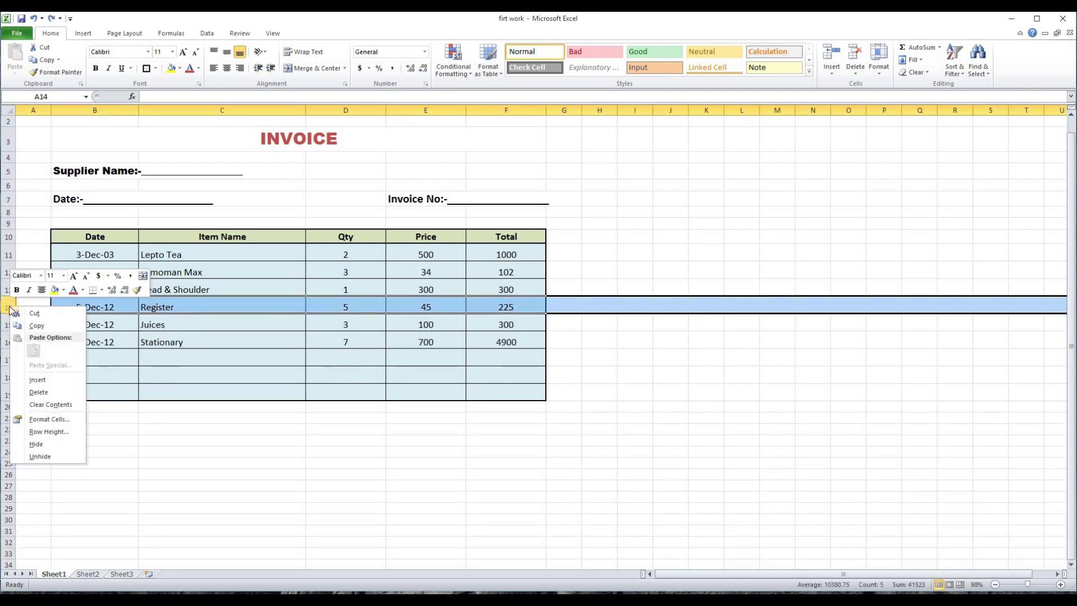
pyautogui.click(39, 381)
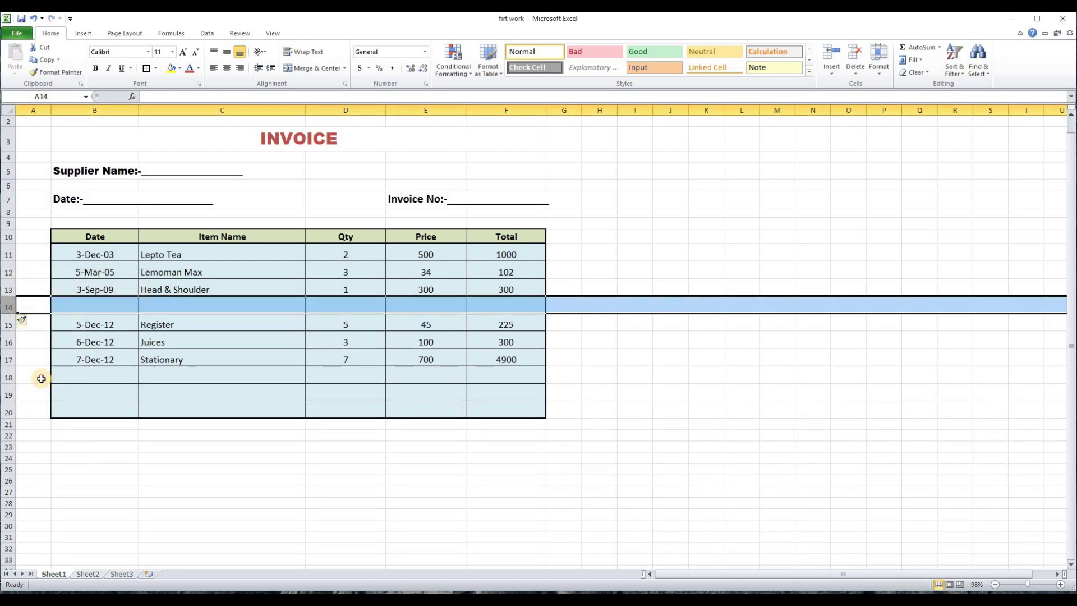
pyautogui.click(240, 458)
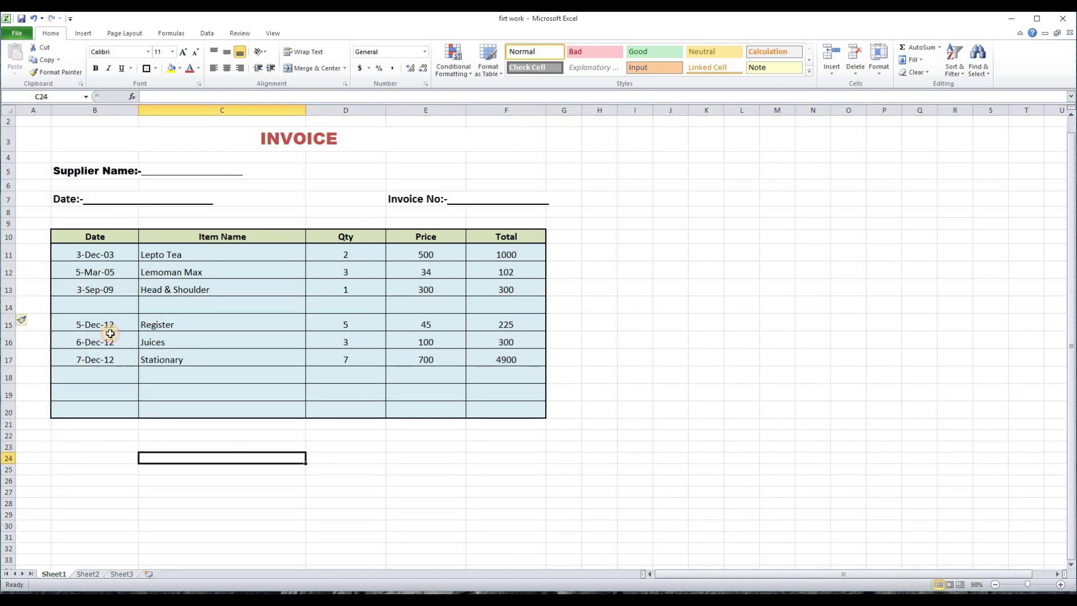
# Fill row 14 with date 23-3-11, item asdfasdf, quantity 3 and price 43, and copy the total formula down from F13.
pyautogui.click(100, 307)
pyautogui.write('2')
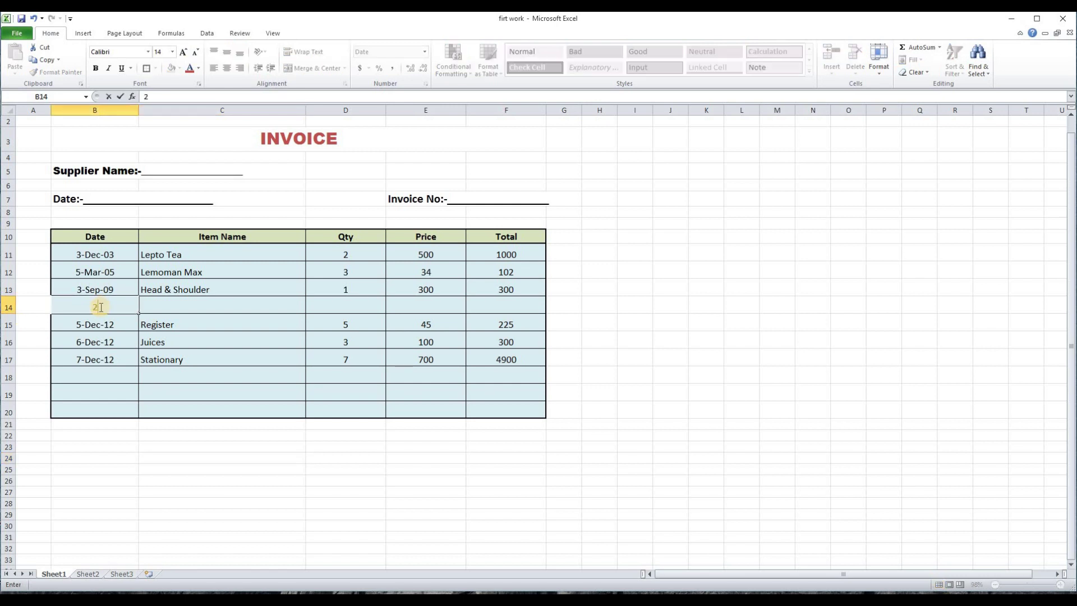
pyautogui.write('3-3-11')
pyautogui.press('Return')
pyautogui.click(223, 308)
pyautogui.write('asdfasdf')
pyautogui.click(346, 308)
pyautogui.write('3')
pyautogui.click(433, 310)
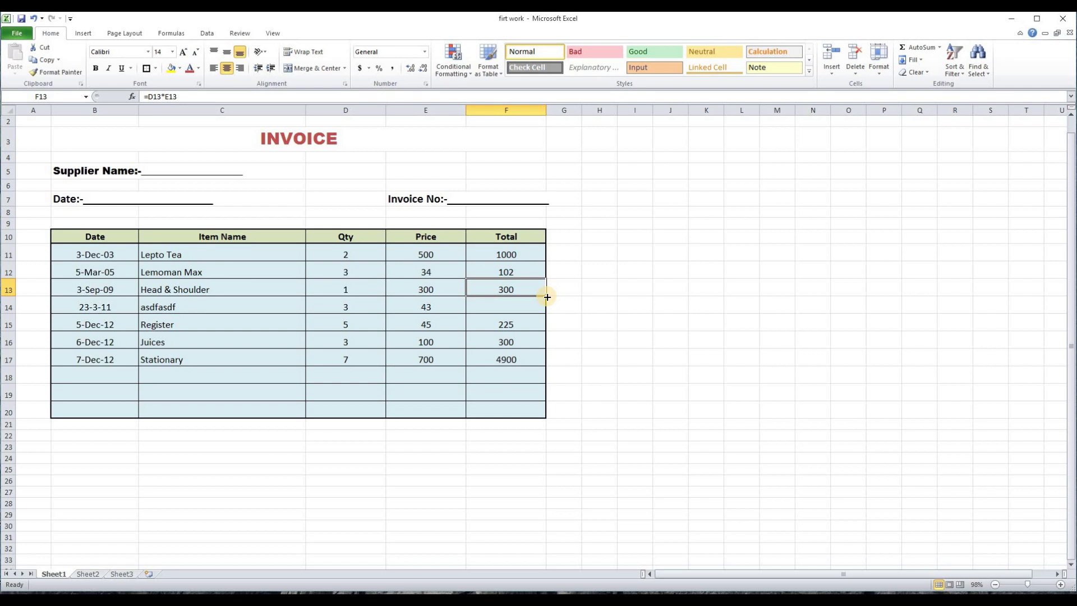
pyautogui.moveTo(547, 296); pyautogui.dragTo(550, 312)
pyautogui.click(599, 339)
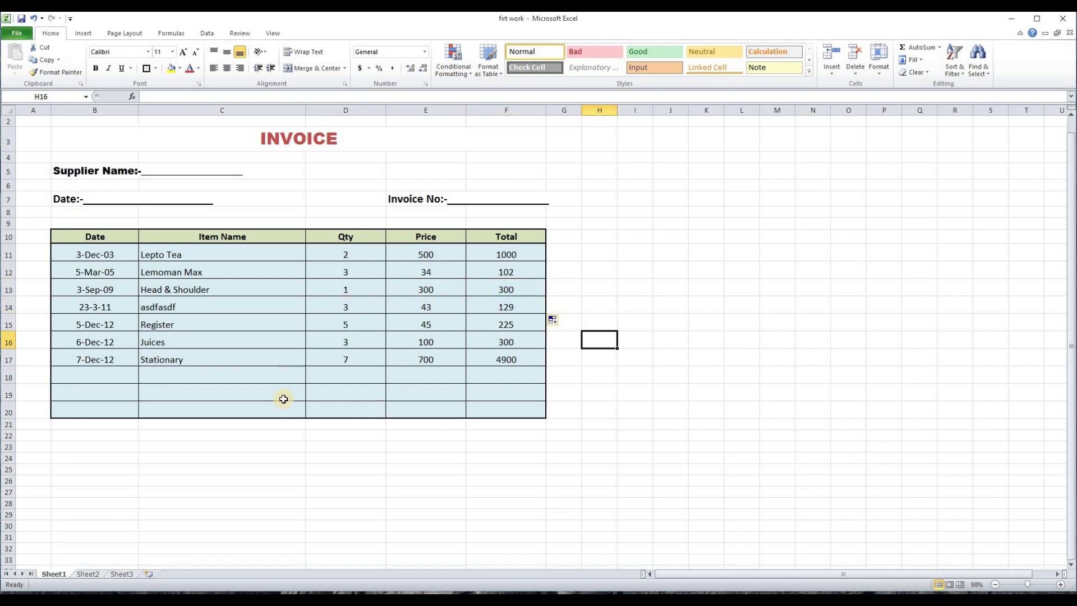
# Try deleting row 15 with the Register item, and undo the deletion.
pyautogui.click(8, 323)
pyautogui.click(854, 56)
pyautogui.click(377, 430)
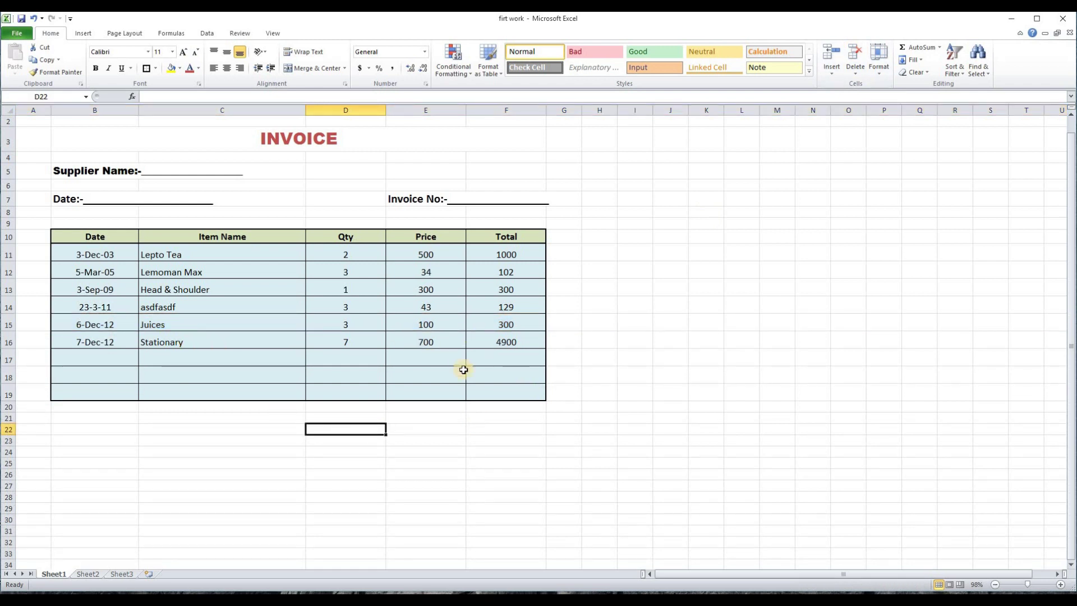
pyautogui.hotkey('ctrl', 'z')
pyautogui.click(81, 456)
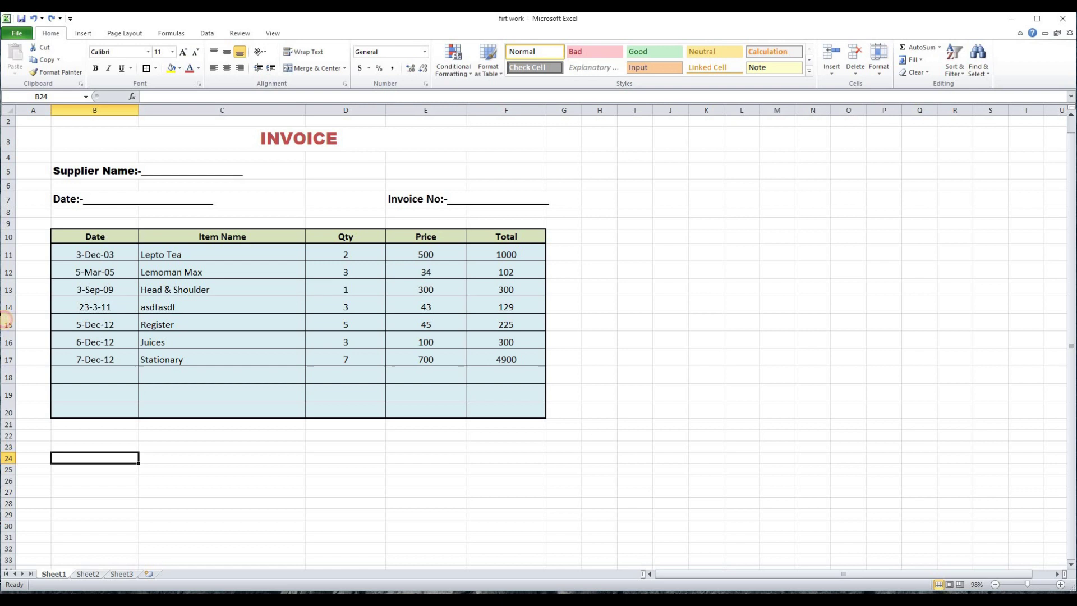
pyautogui.click(240, 481)
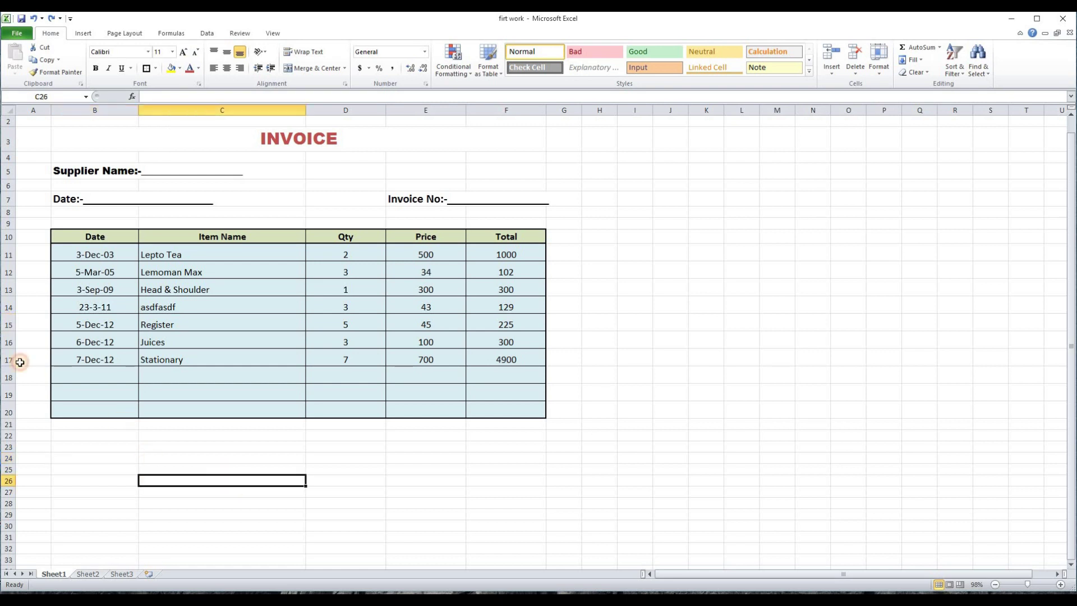
# Delete the entire Register row, row 15, from the invoice.
pyautogui.click(9, 323)
pyautogui.rightClick(12, 325)
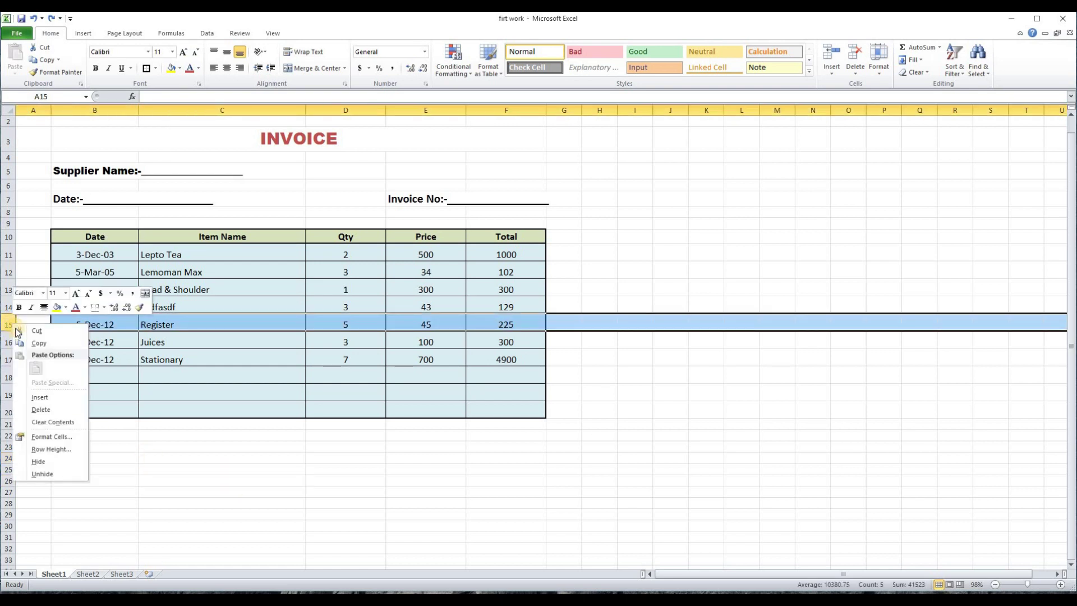
pyautogui.click(40, 410)
pyautogui.click(219, 431)
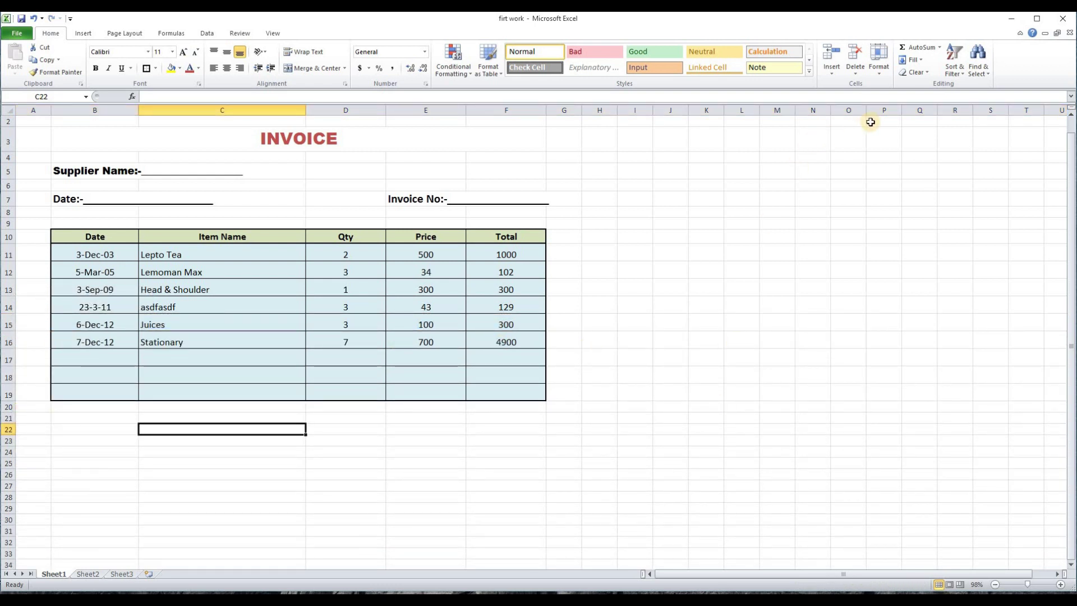
pyautogui.click(848, 185)
pyautogui.click(879, 66)
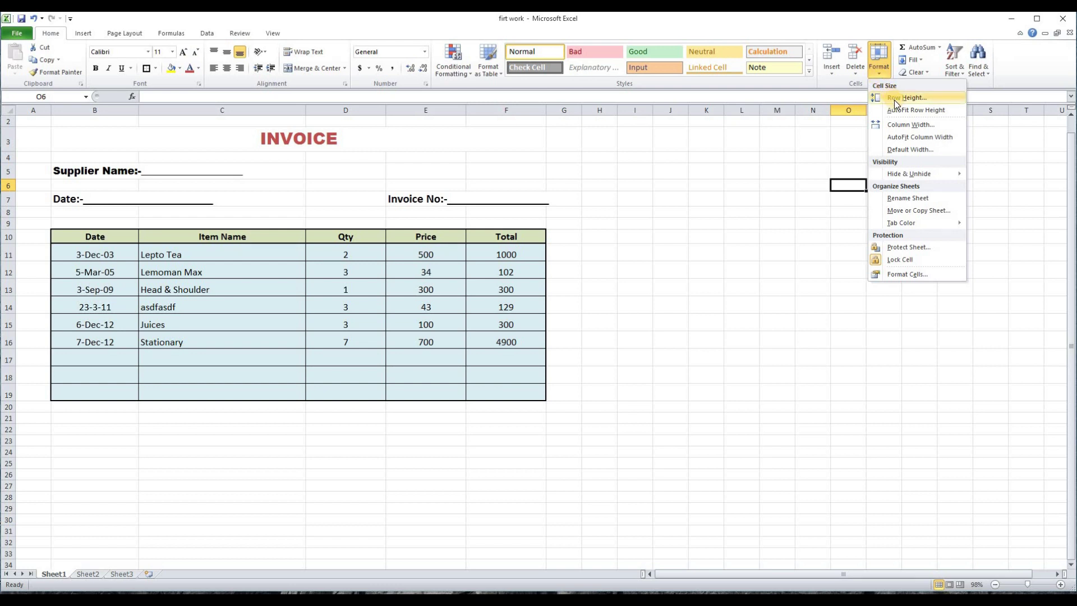
pyautogui.click(681, 276)
# Set the height of invoice table rows 10 to 19 to 14, and change it to 25 instead.
pyautogui.moveTo(8, 238); pyautogui.dragTo(8, 396)
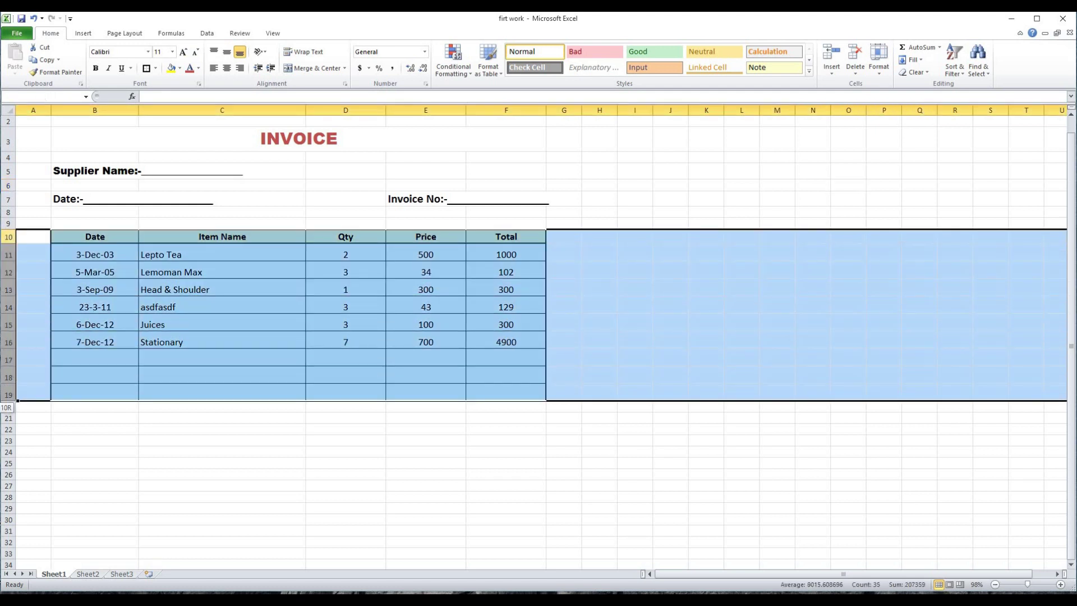
pyautogui.rightClick(11, 325)
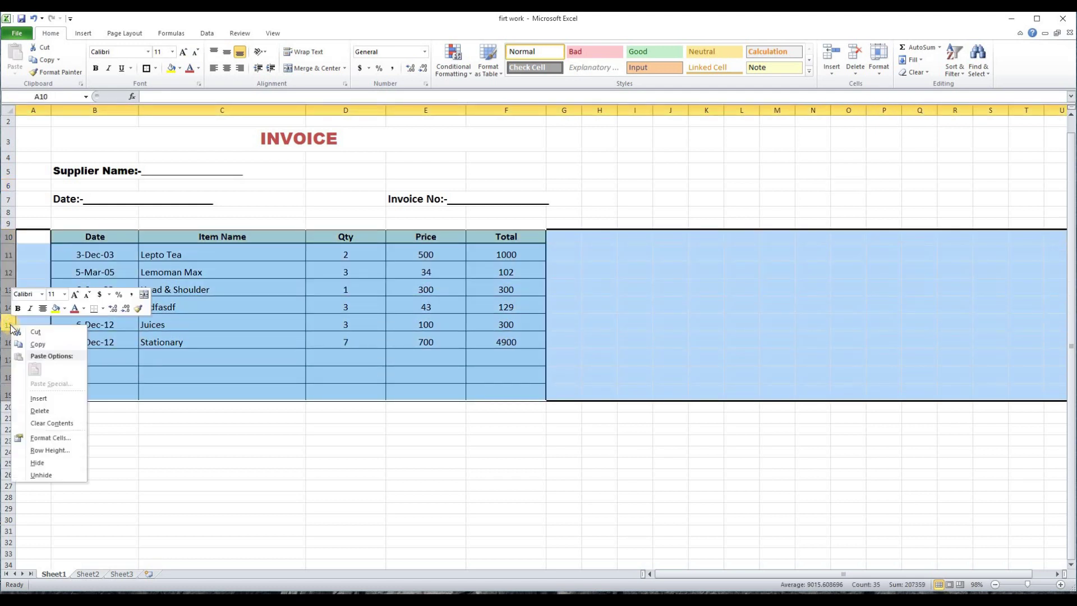
pyautogui.click(54, 451)
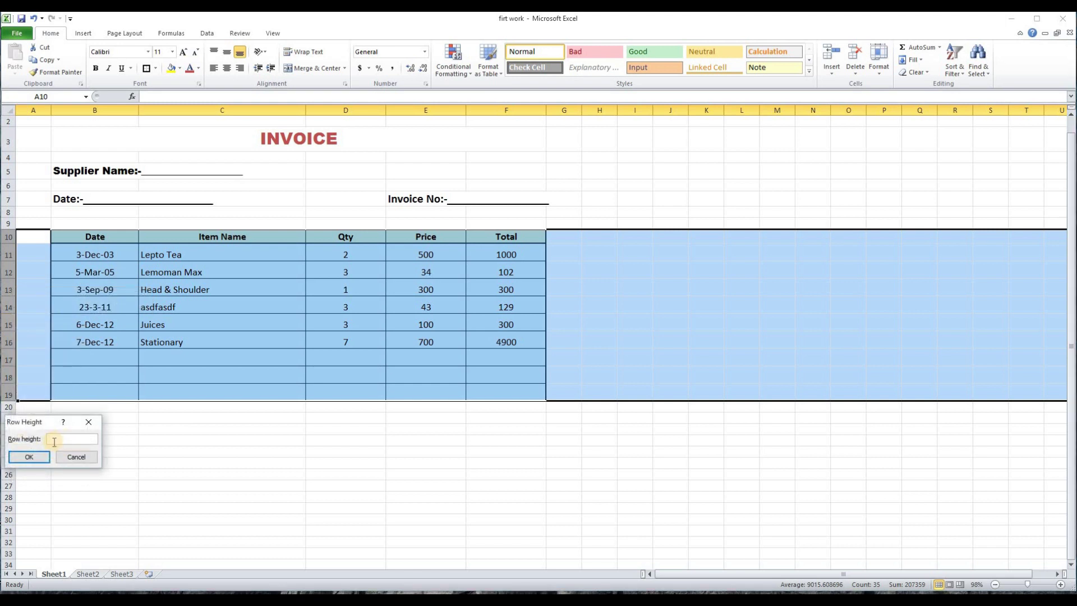
pyautogui.write('14')
pyautogui.click(42, 455)
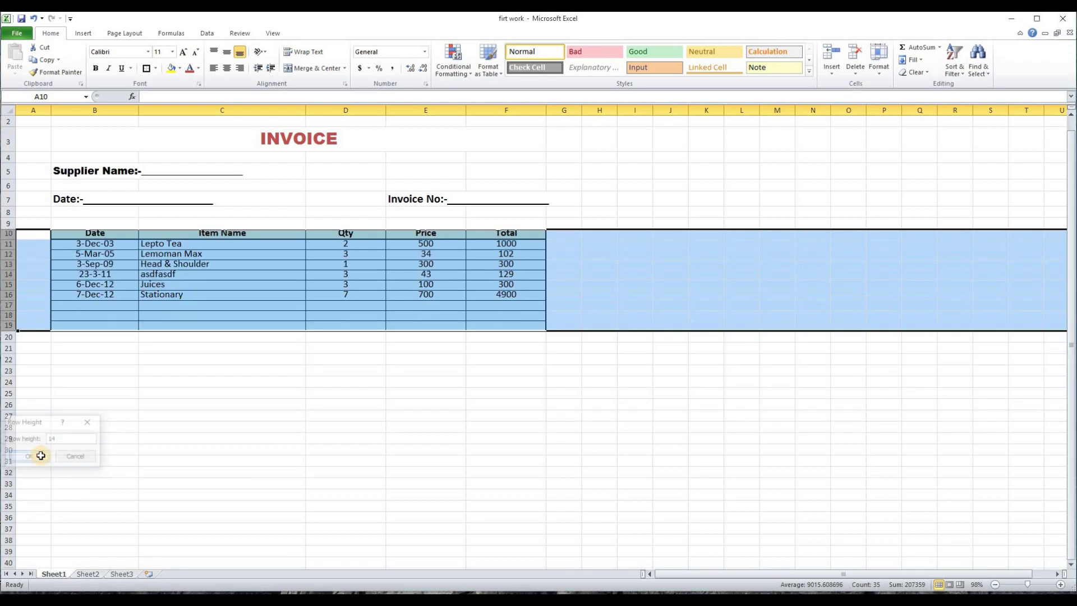
pyautogui.rightClick(3, 263)
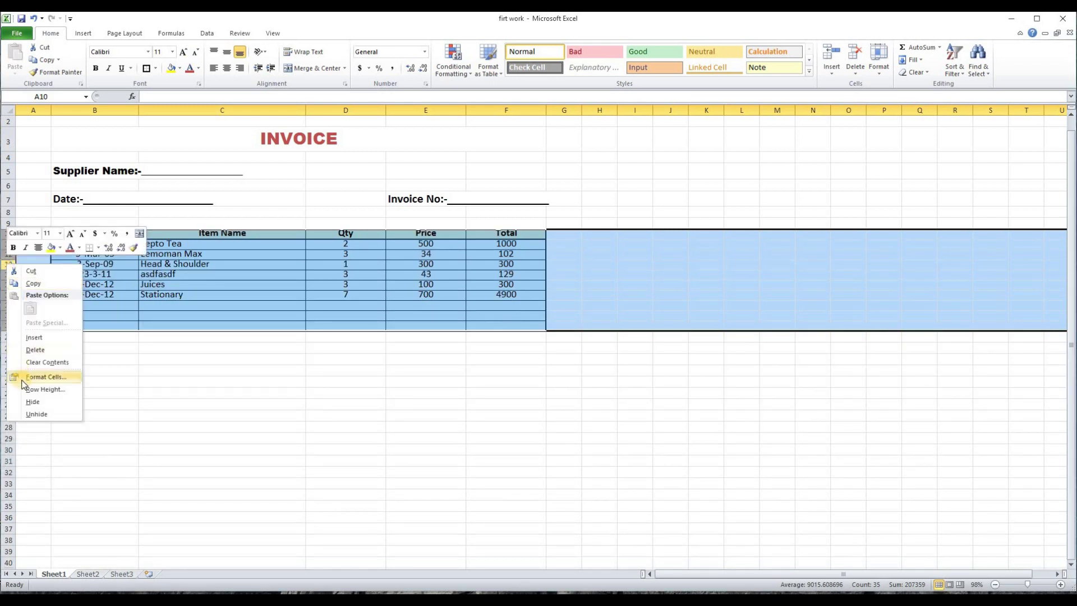
pyautogui.click(42, 388)
pyautogui.write('20')
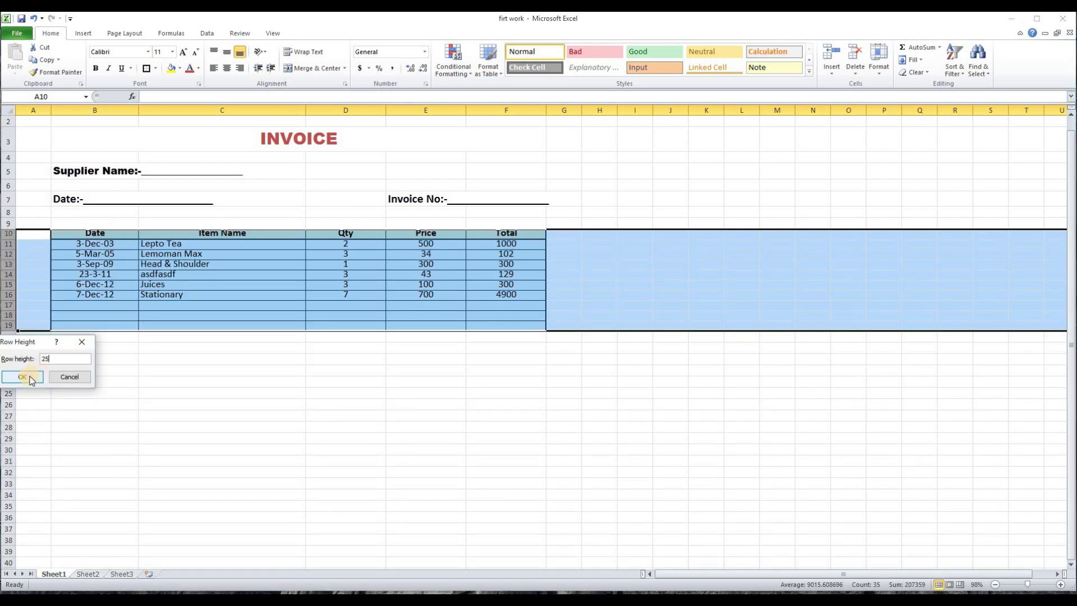
pyautogui.click(38, 375)
pyautogui.click(459, 459)
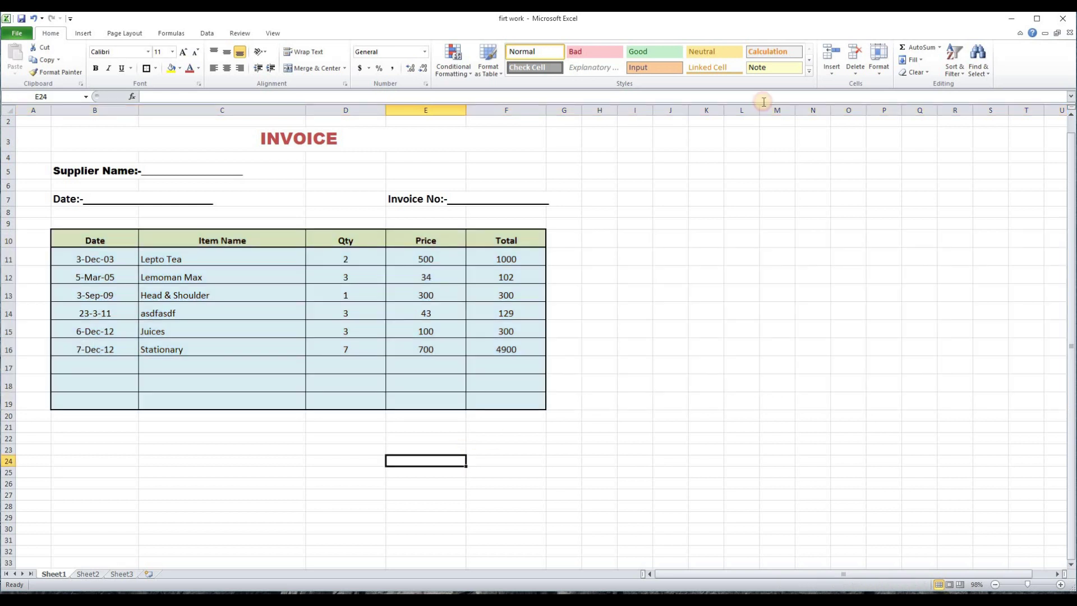
pyautogui.click(879, 75)
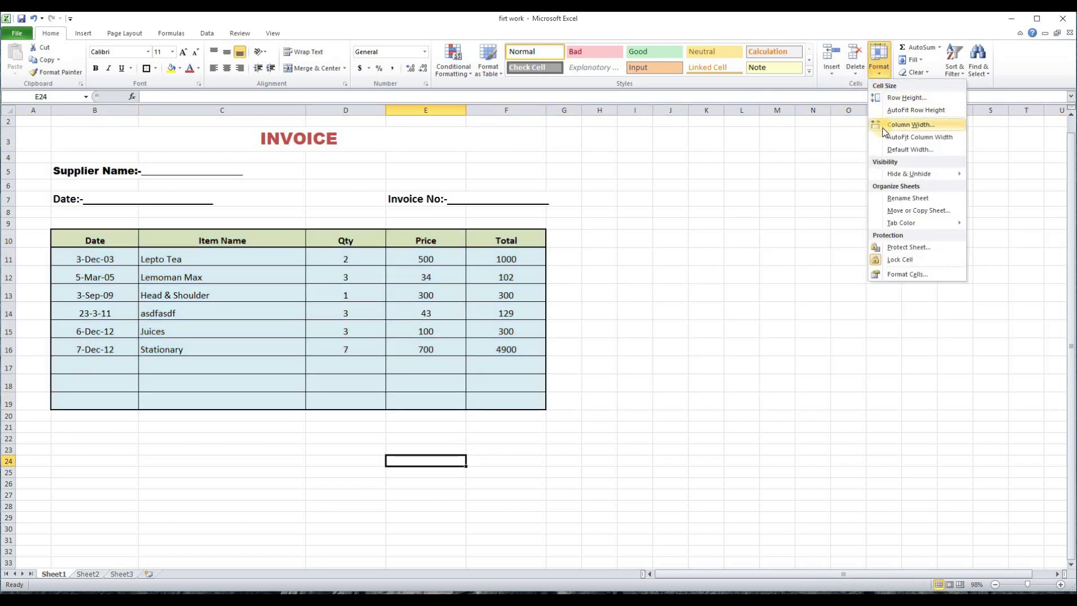
pyautogui.moveTo(903, 223)
pyautogui.click(636, 274)
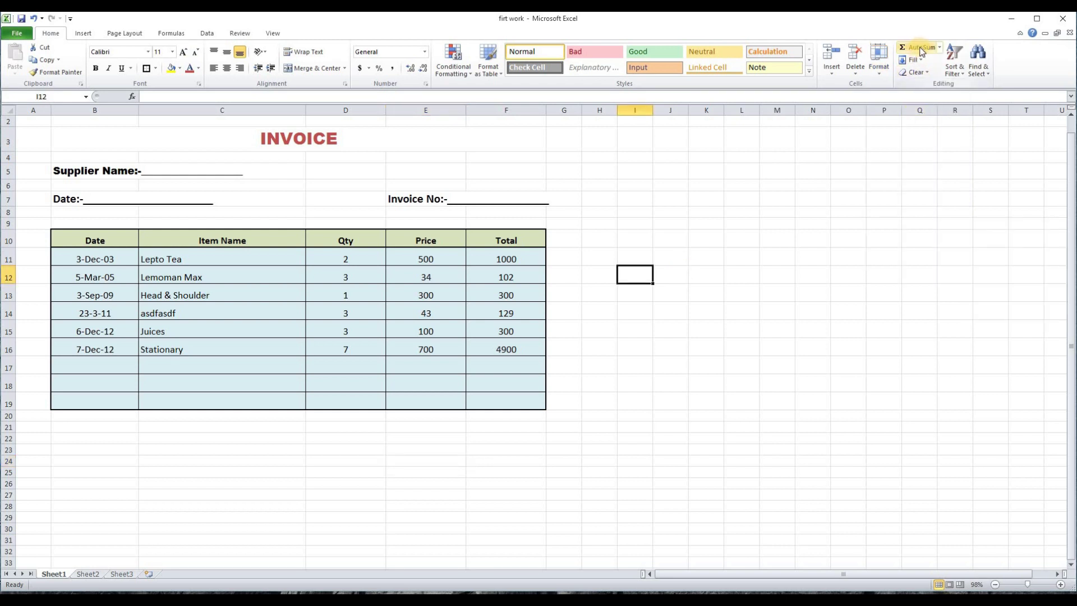
pyautogui.click(506, 401)
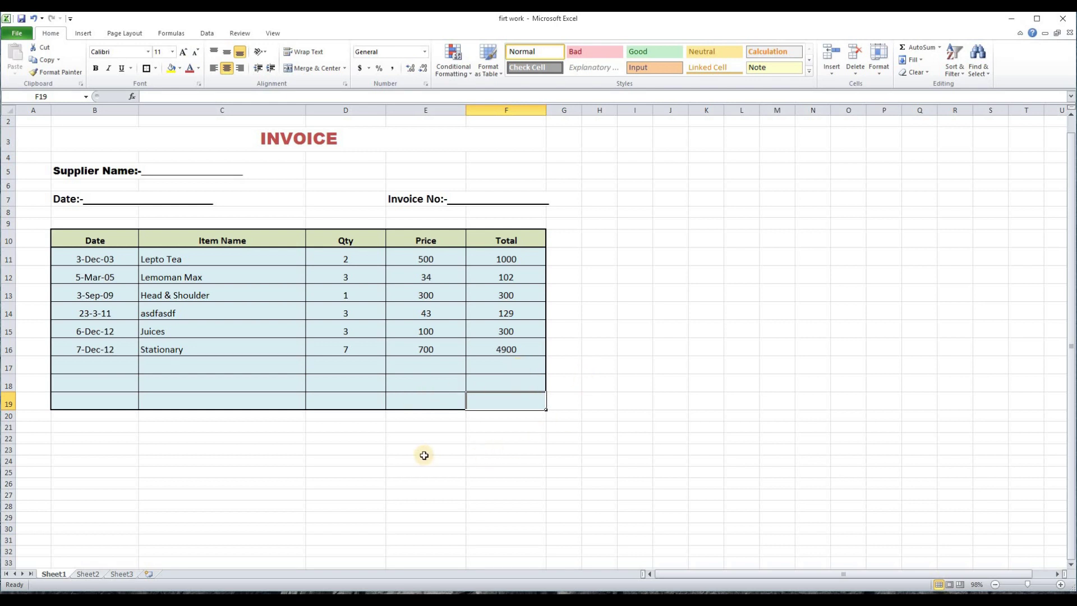
pyautogui.click(515, 450)
pyautogui.click(514, 399)
pyautogui.click(628, 459)
# Enter TOTAL in C19 and make it bold at font size 24.
pyautogui.click(209, 406)
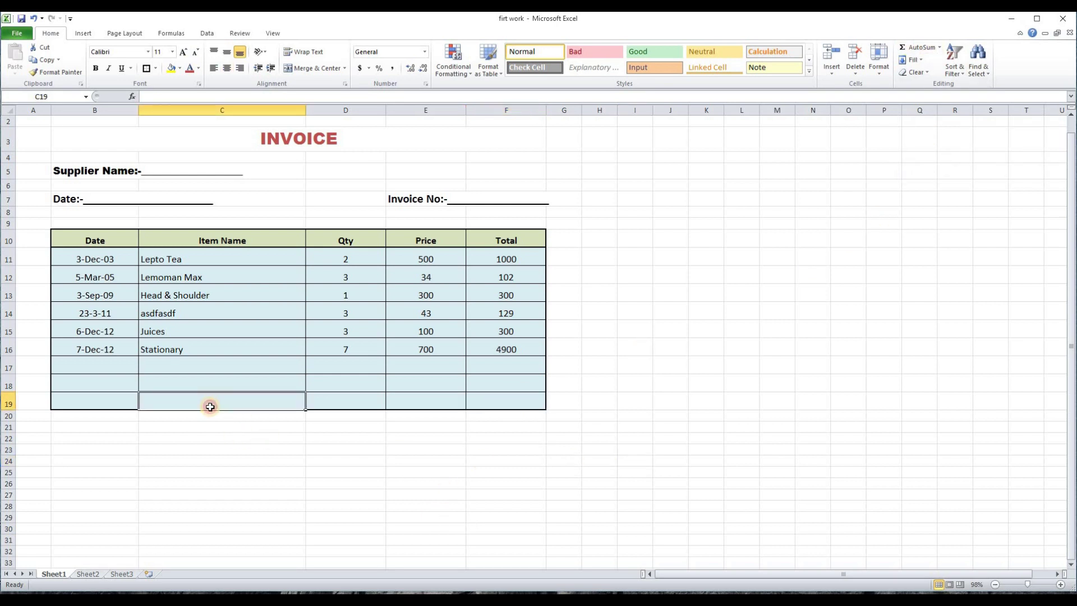
pyautogui.write('to')
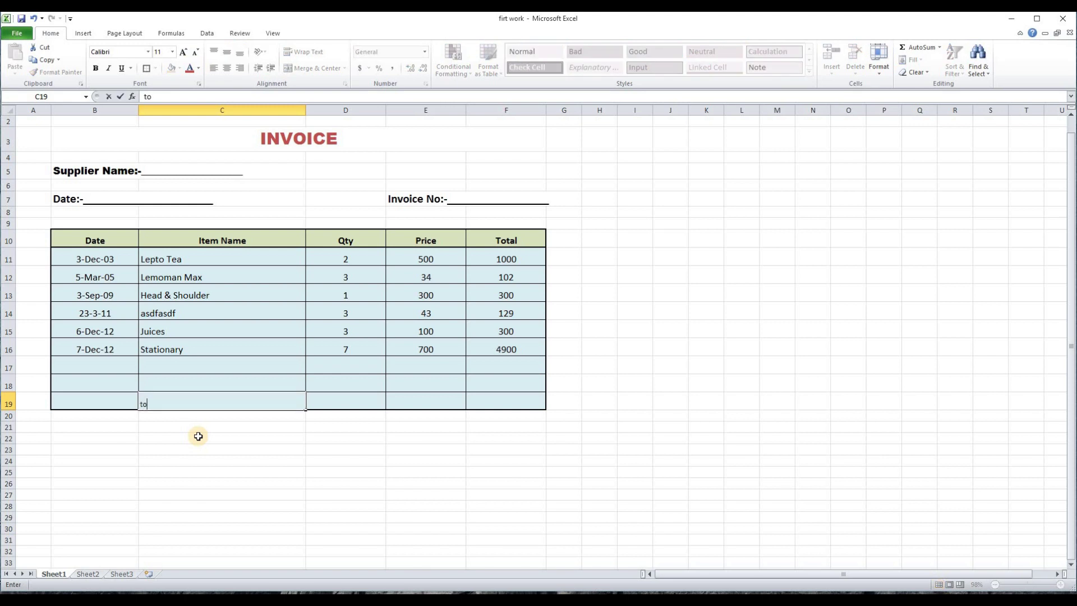
pyautogui.write('TOTAL')
pyautogui.click(120, 97)
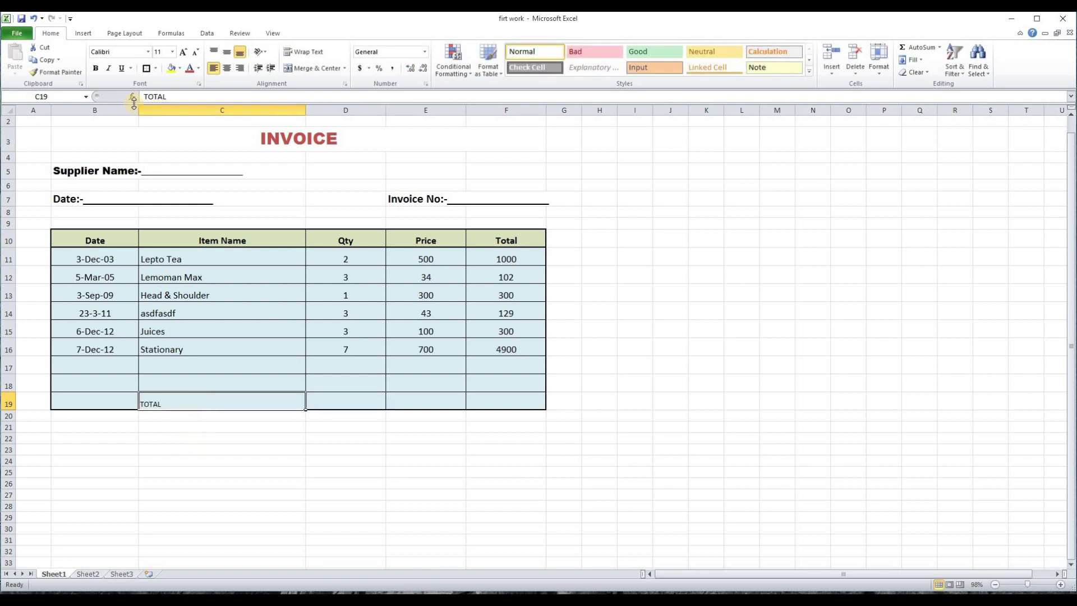
pyautogui.click(96, 68)
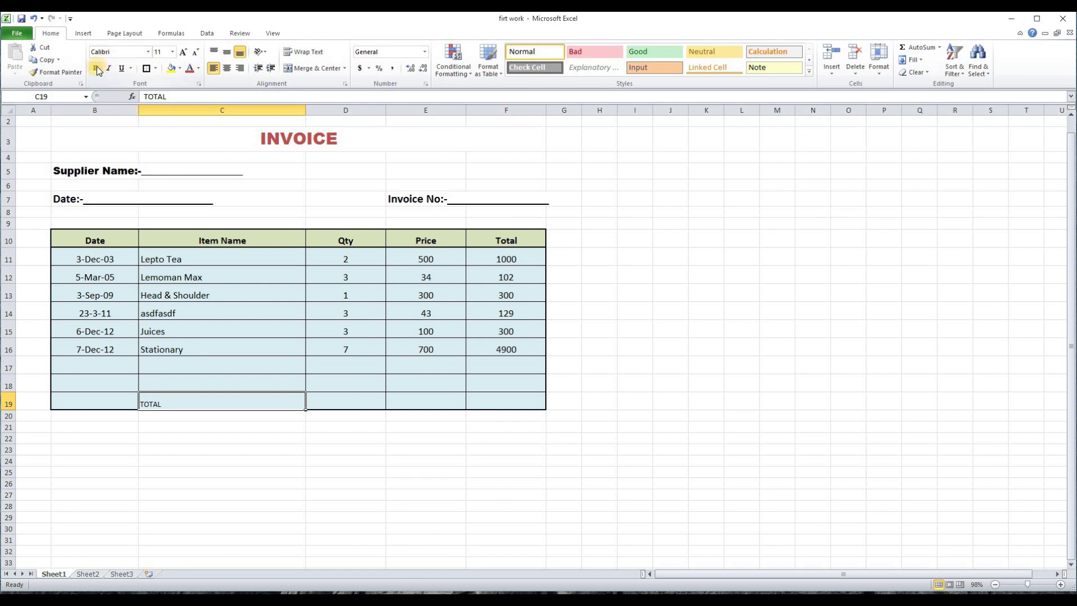
pyautogui.click(173, 54)
pyautogui.click(160, 159)
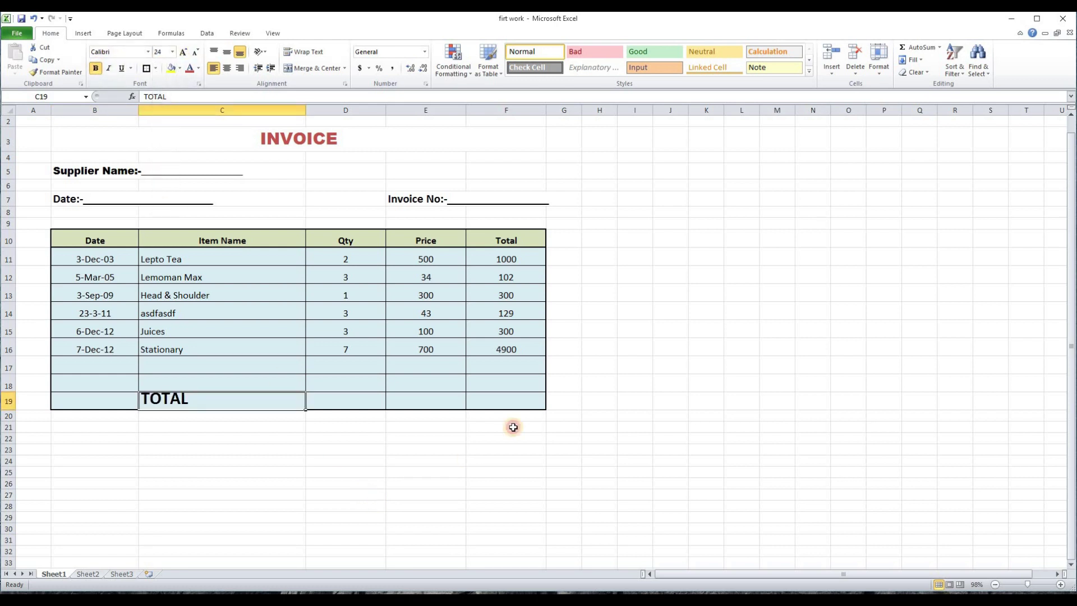
# Sum the invoice line totals F11:F18 in cell F19 with AutoSum.
pyautogui.click(519, 403)
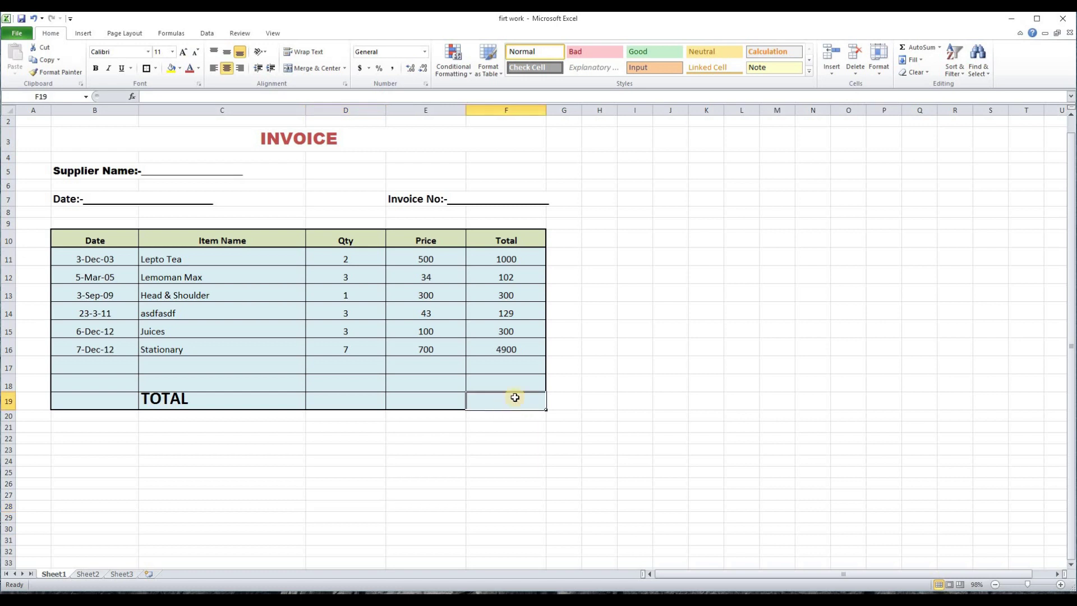
pyautogui.click(917, 50)
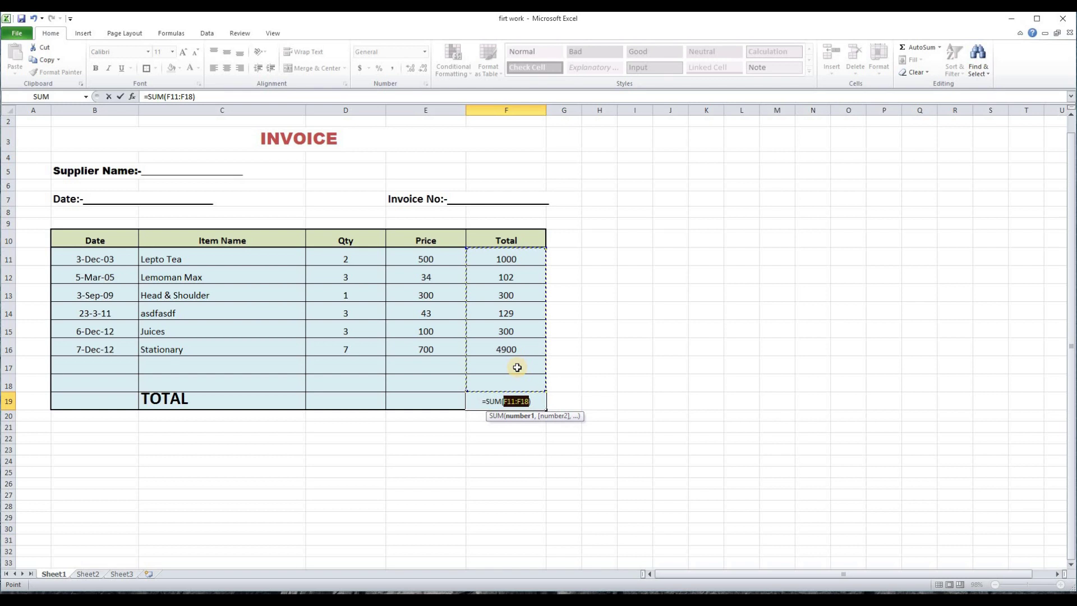
pyautogui.press('Return')
pyautogui.click(595, 437)
pyautogui.click(505, 400)
pyautogui.click(729, 495)
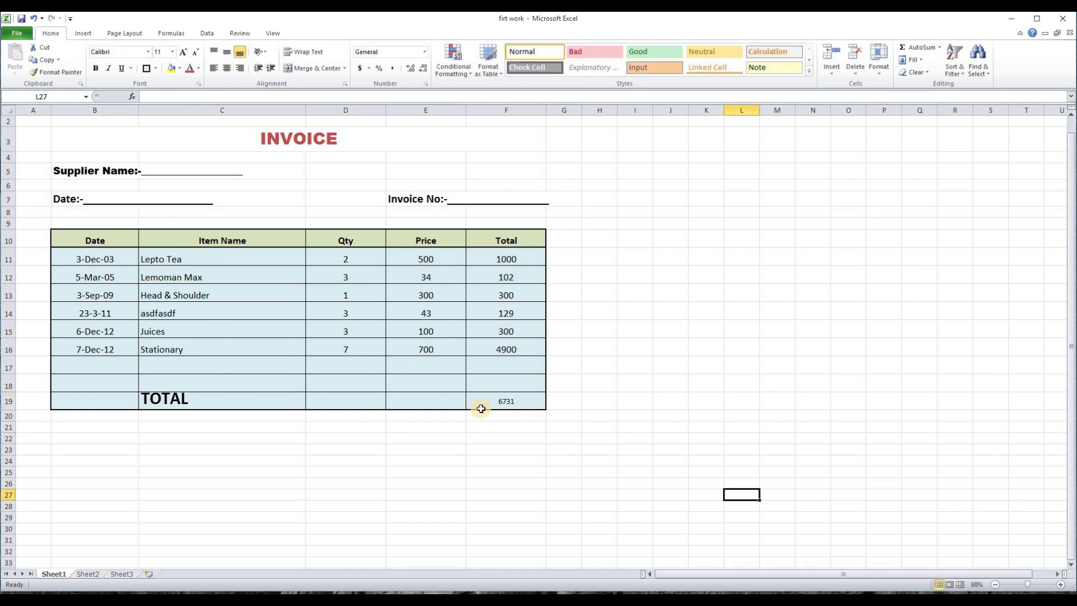
# Compare the line totals in F11:F16 with the sum formula in F19.
pyautogui.click(498, 258)
pyautogui.moveTo(488, 320); pyautogui.dragTo(496, 313)
pyautogui.click(617, 313)
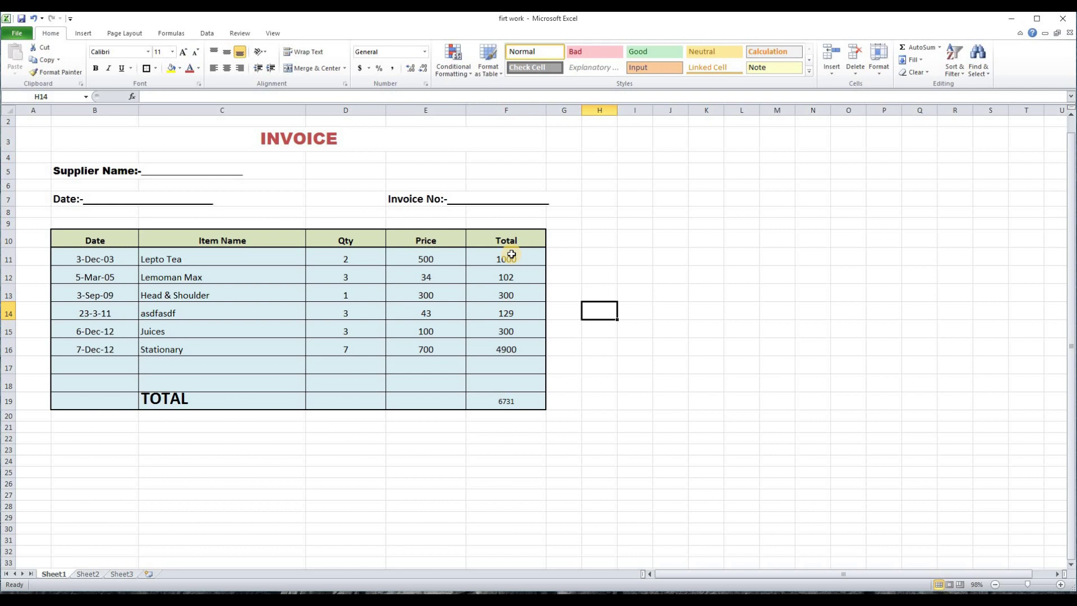
pyautogui.moveTo(512, 254); pyautogui.dragTo(509, 342)
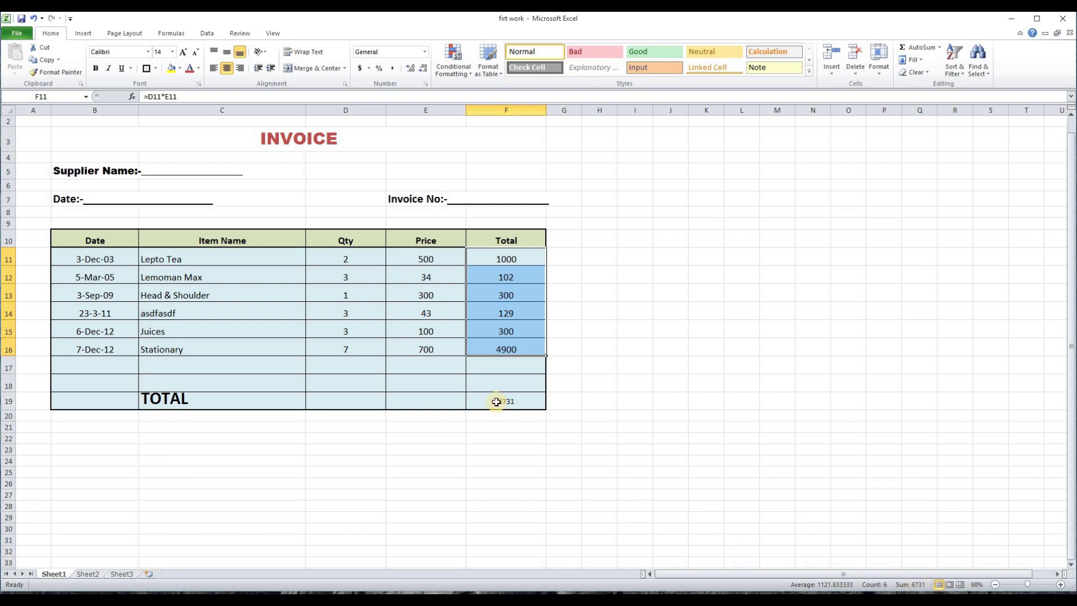
pyautogui.click(526, 441)
pyautogui.click(502, 402)
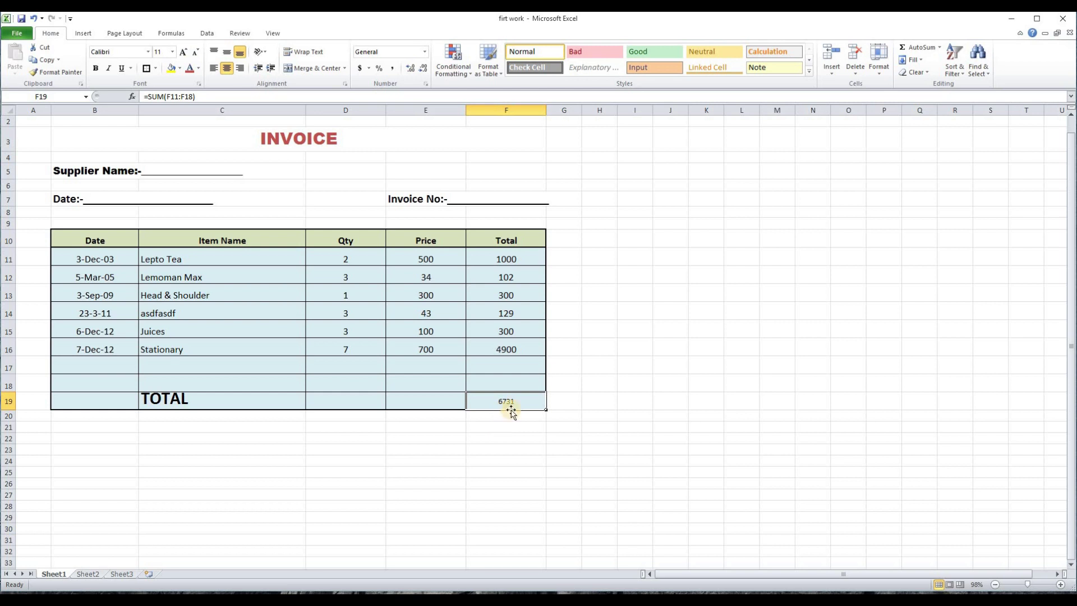
pyautogui.click(521, 451)
# Increase the font size of the grand total in F19.
pyautogui.click(508, 397)
pyautogui.click(172, 51)
pyautogui.click(161, 130)
pyautogui.click(488, 439)
pyautogui.scroll(1, 613, 354)
# Copy the Stationary item from C16 into C17 with AutoFill, and delete the copy.
pyautogui.click(912, 59)
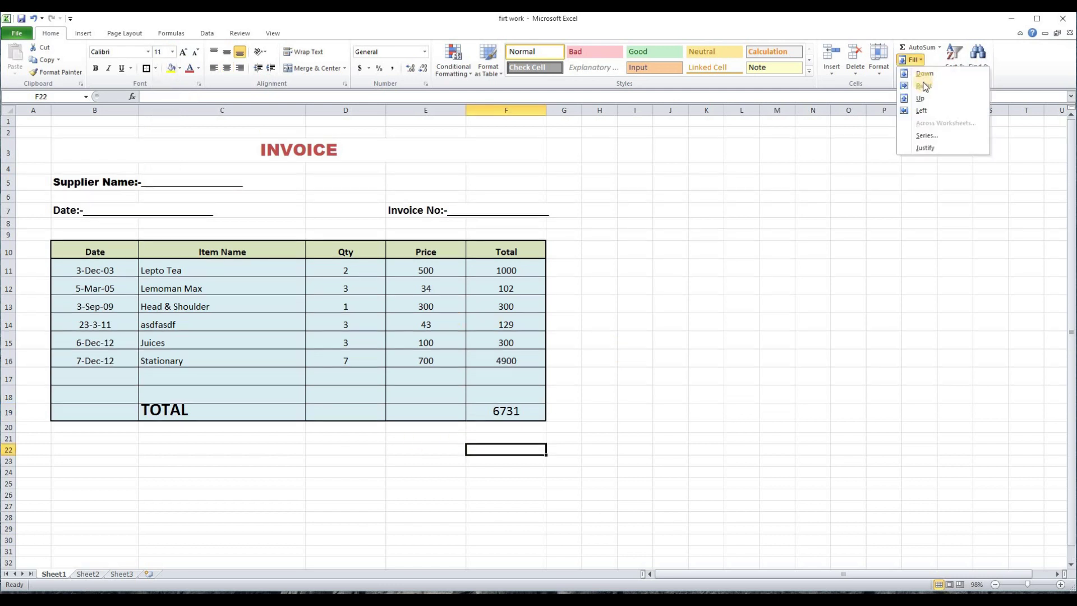
pyautogui.click(796, 276)
pyautogui.click(182, 377)
pyautogui.click(290, 361)
pyautogui.moveTo(306, 367); pyautogui.dragTo(305, 380)
pyautogui.click(281, 378)
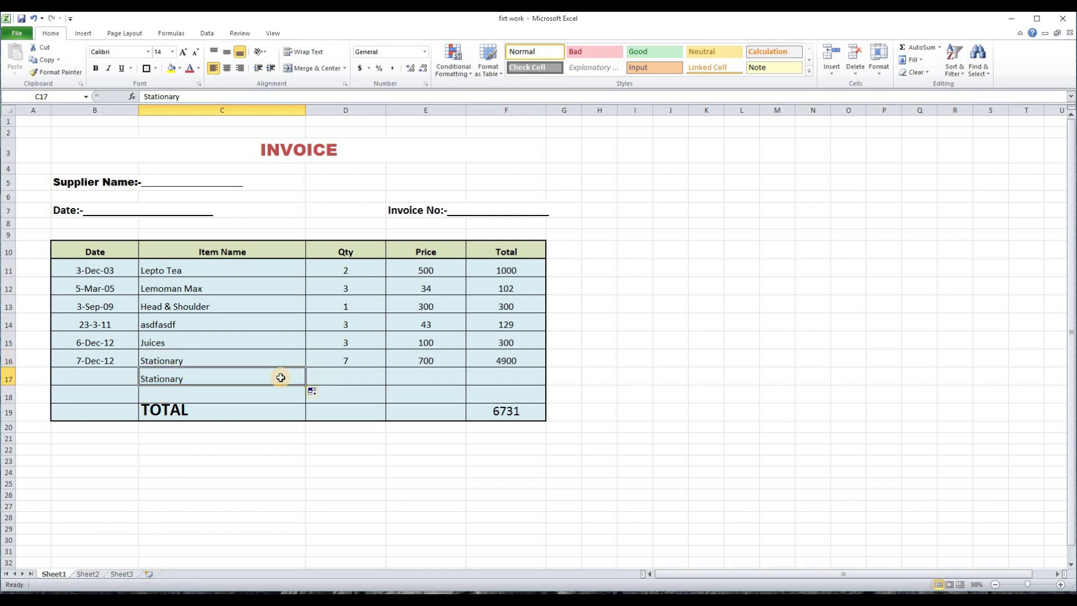
pyautogui.press('Delete')
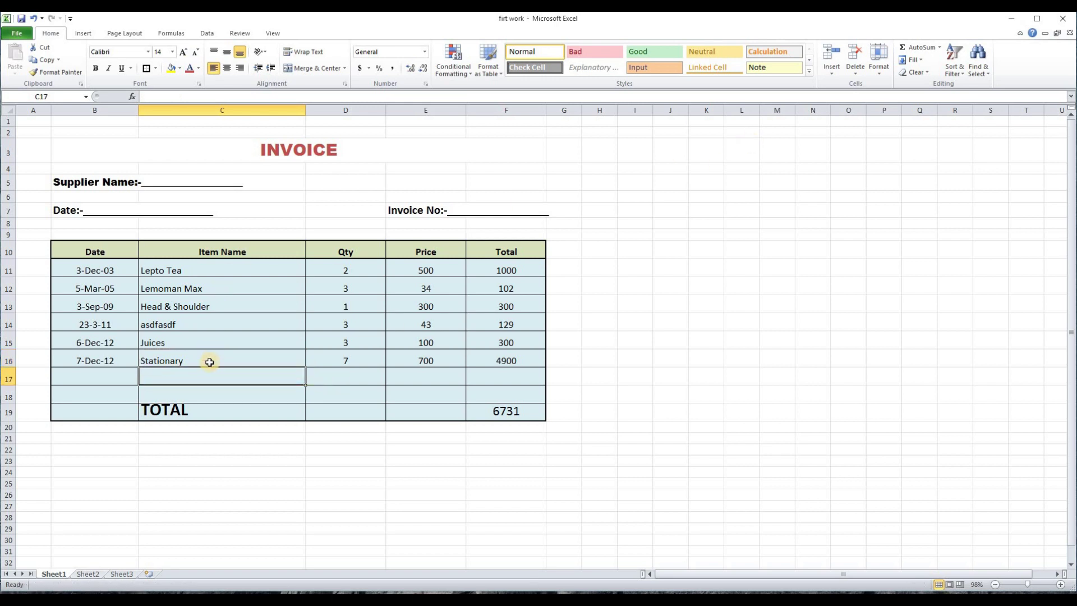
# Try Fill Down on the Stationary cell C16, and restore its original Stationary text.
pyautogui.click(230, 364)
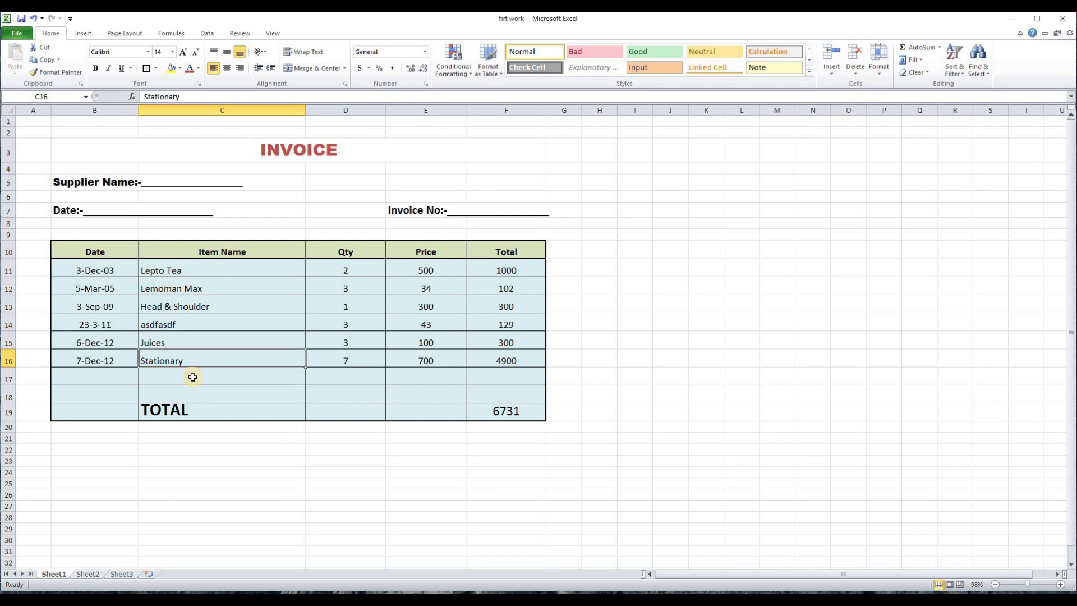
pyautogui.click(921, 60)
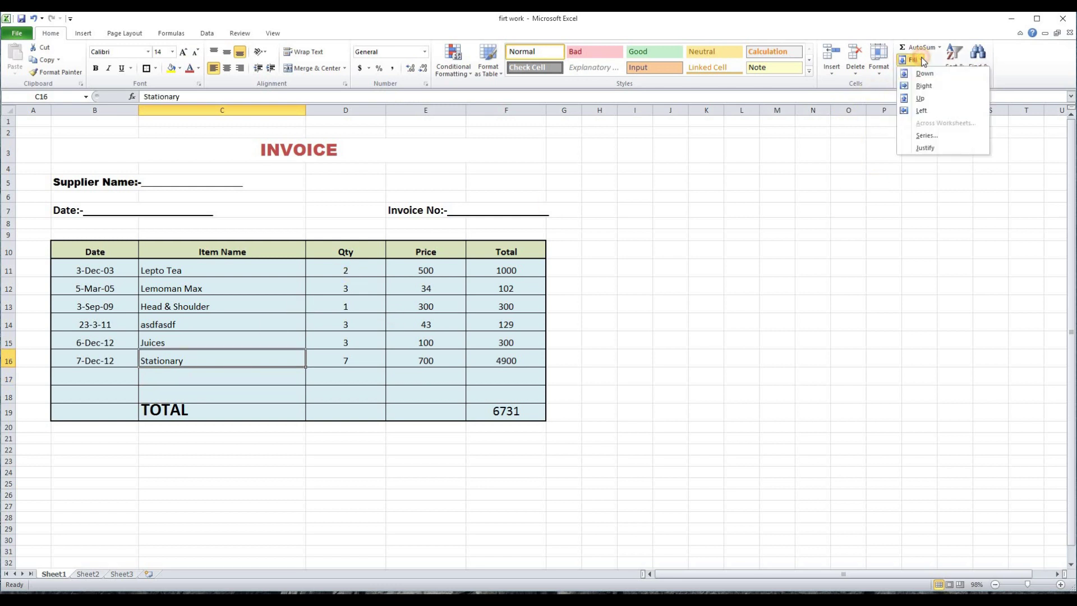
pyautogui.click(925, 73)
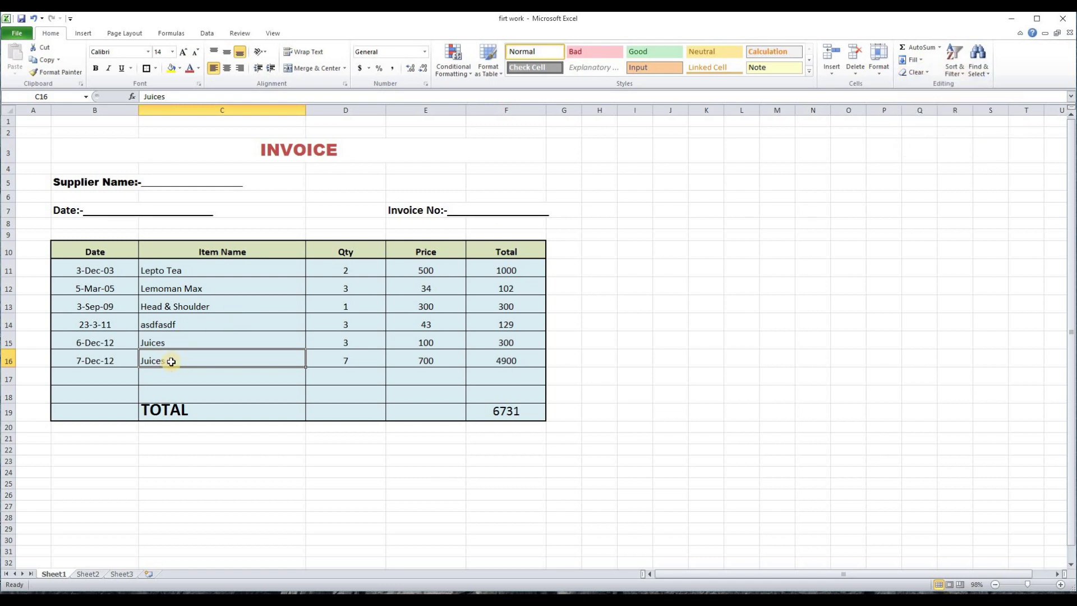
pyautogui.write('Stationary')
# Fill the empty cell C17 from the cell above with Fill Down, and clear it again.
pyautogui.click(180, 377)
pyautogui.click(248, 460)
pyautogui.click(161, 375)
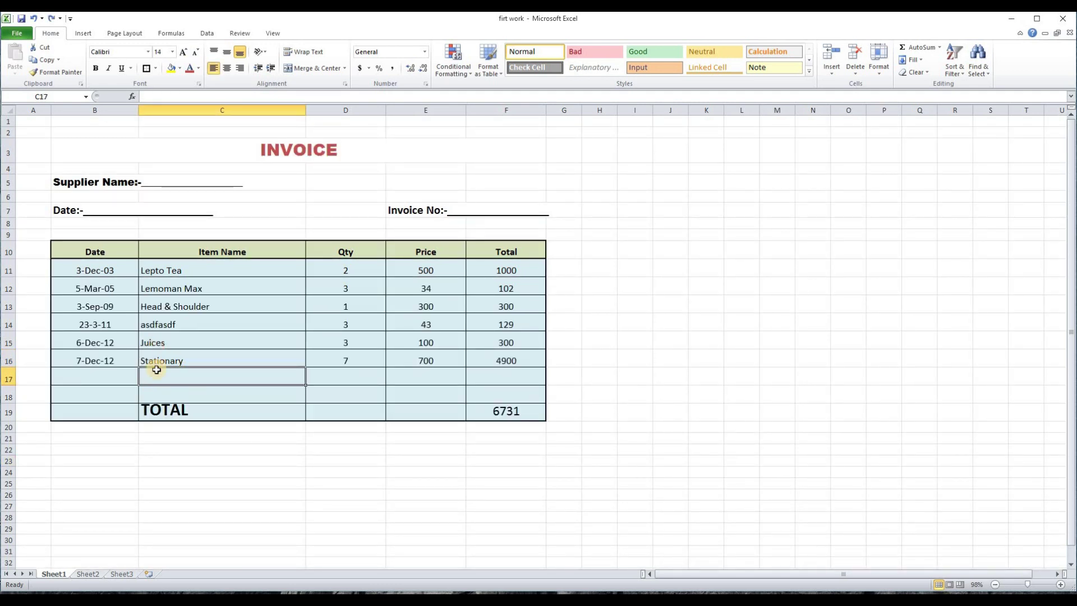
pyautogui.click(919, 60)
pyautogui.click(925, 71)
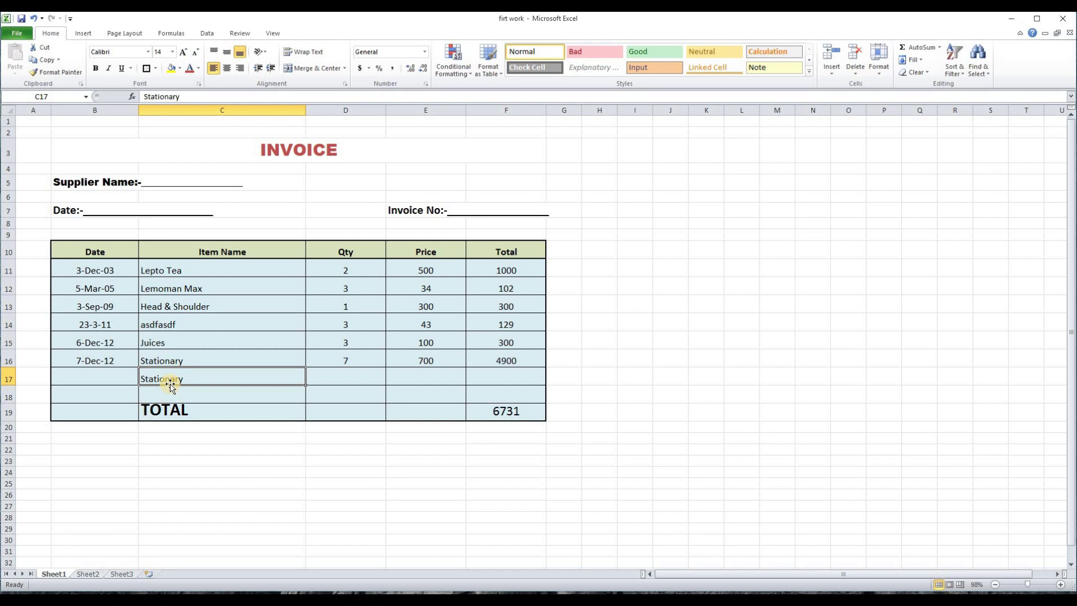
pyautogui.press('Delete')
pyautogui.click(221, 486)
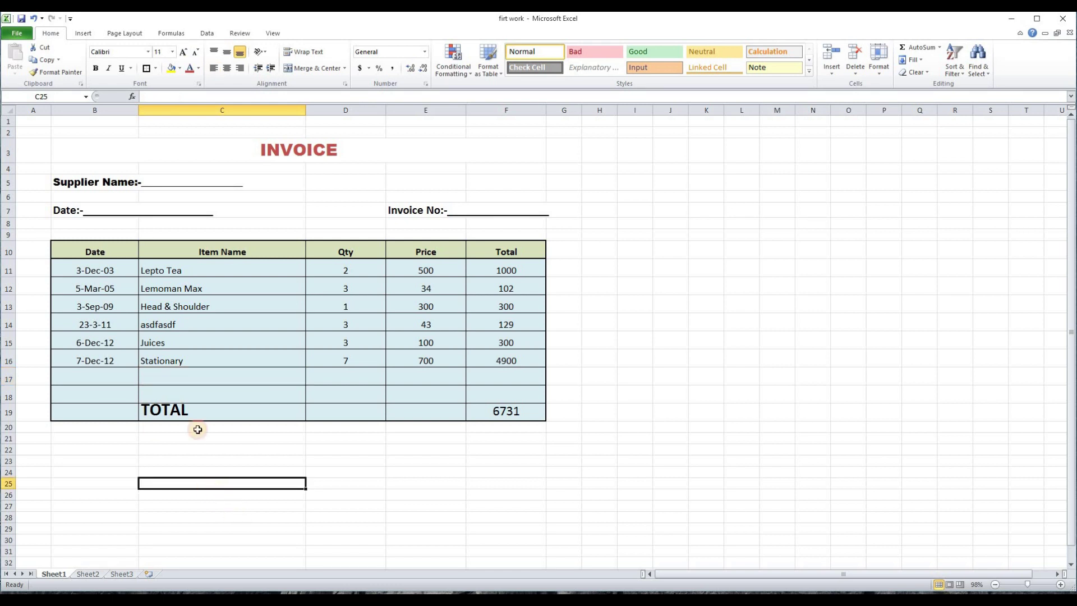
# Extend the Stationary entry from C16 to C17 with AutoFill once more, and clear C17.
pyautogui.click(224, 360)
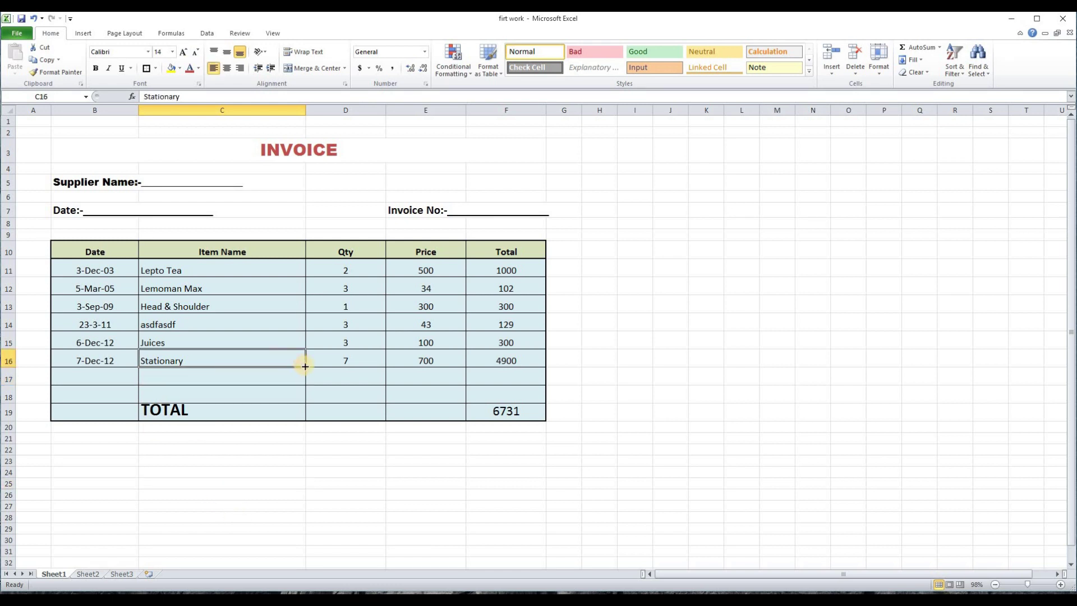
pyautogui.moveTo(305, 366); pyautogui.dragTo(305, 379)
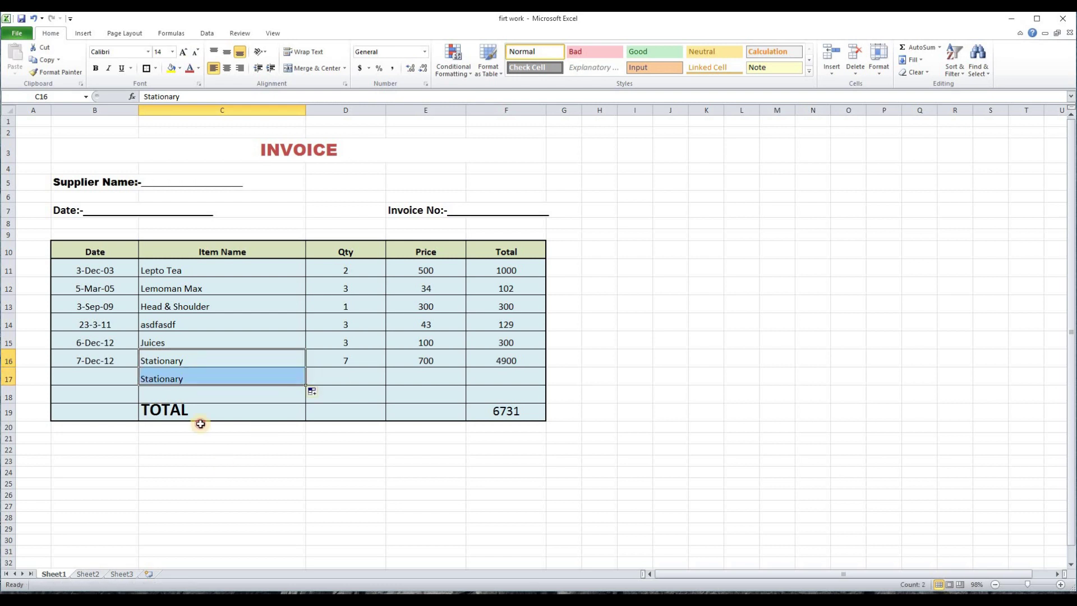
pyautogui.click(178, 375)
pyautogui.press('Delete')
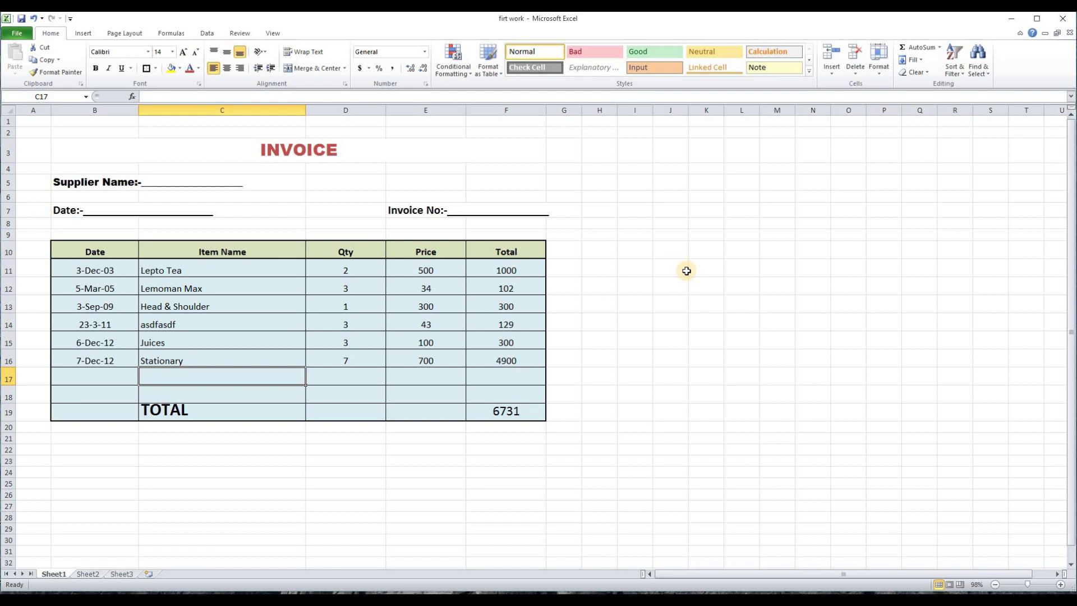
pyautogui.click(879, 59)
pyautogui.click(222, 461)
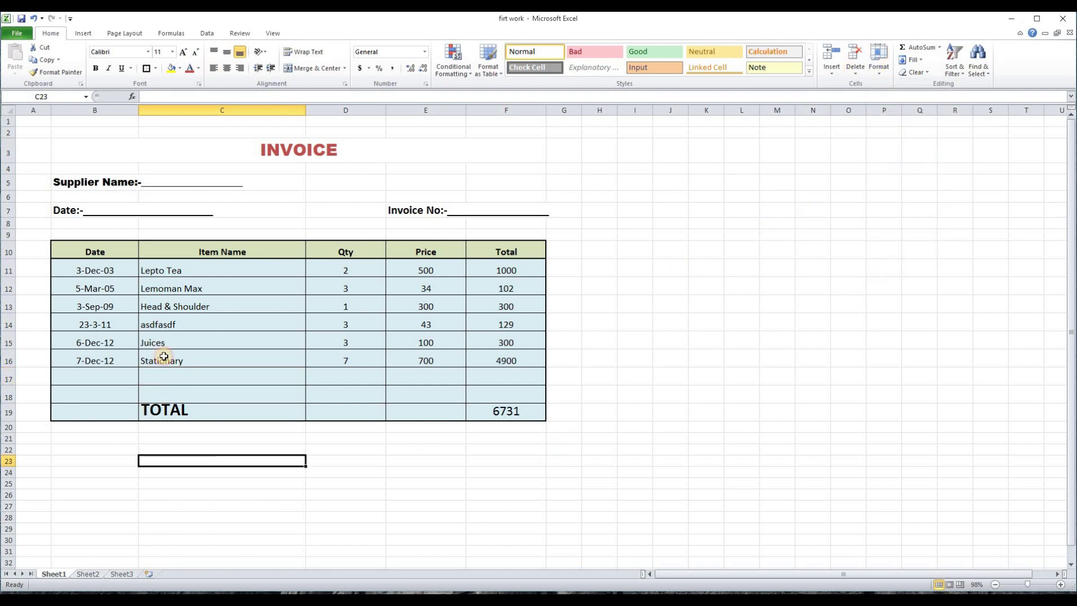
# Try Fill Right on the Juices cell C15, and undo the fill.
pyautogui.click(164, 344)
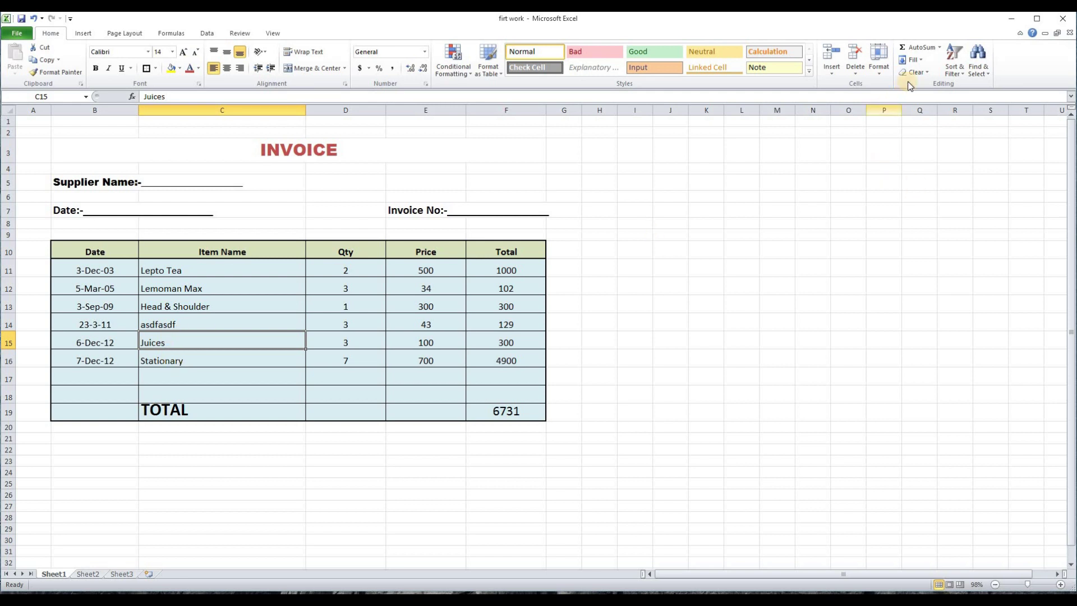
pyautogui.click(915, 60)
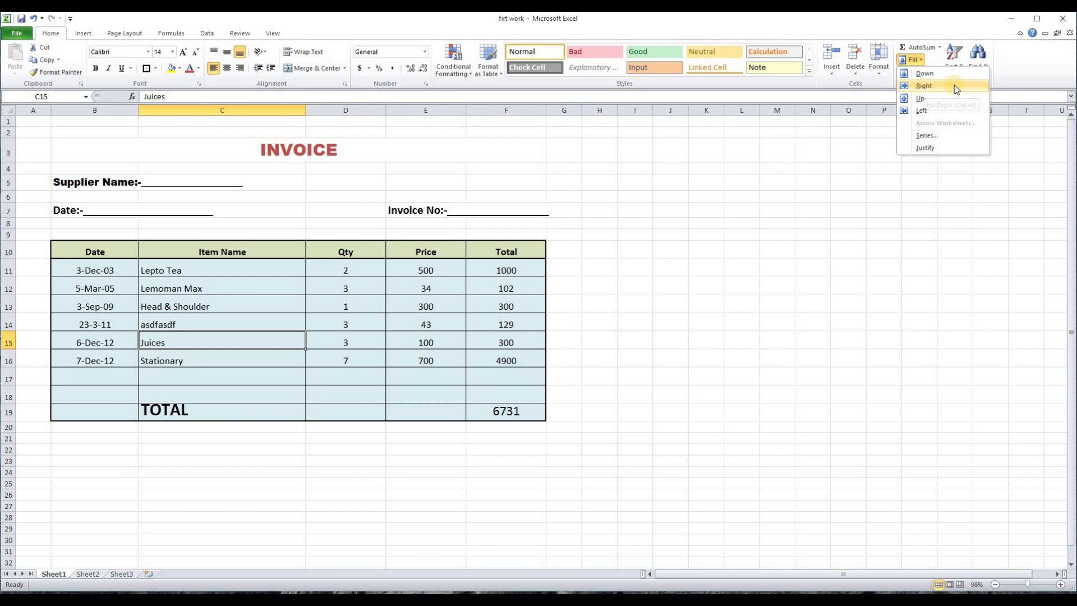
pyautogui.click(909, 87)
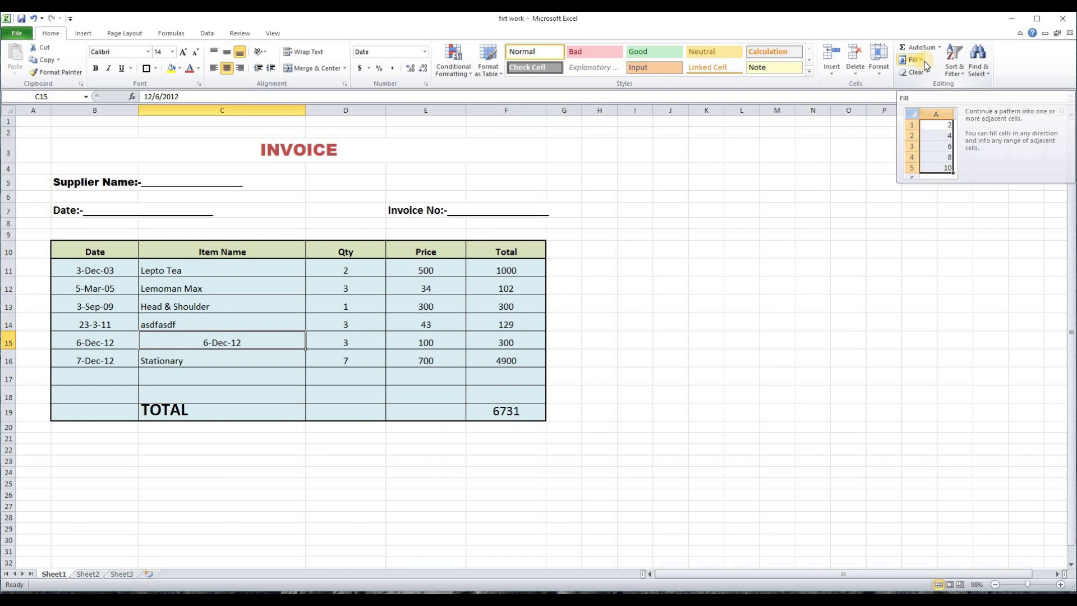
pyautogui.hotkey('ctrl', 'z')
pyautogui.click(893, 285)
# Apply Clear All to the Juices cell C15, and undo the clearing.
pyautogui.click(153, 344)
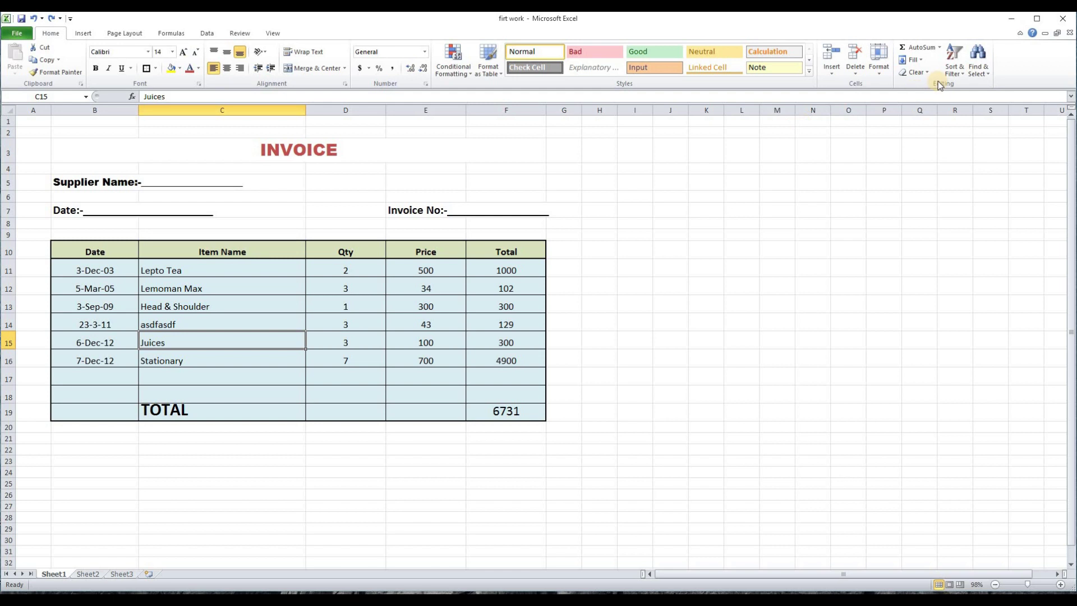
pyautogui.click(914, 72)
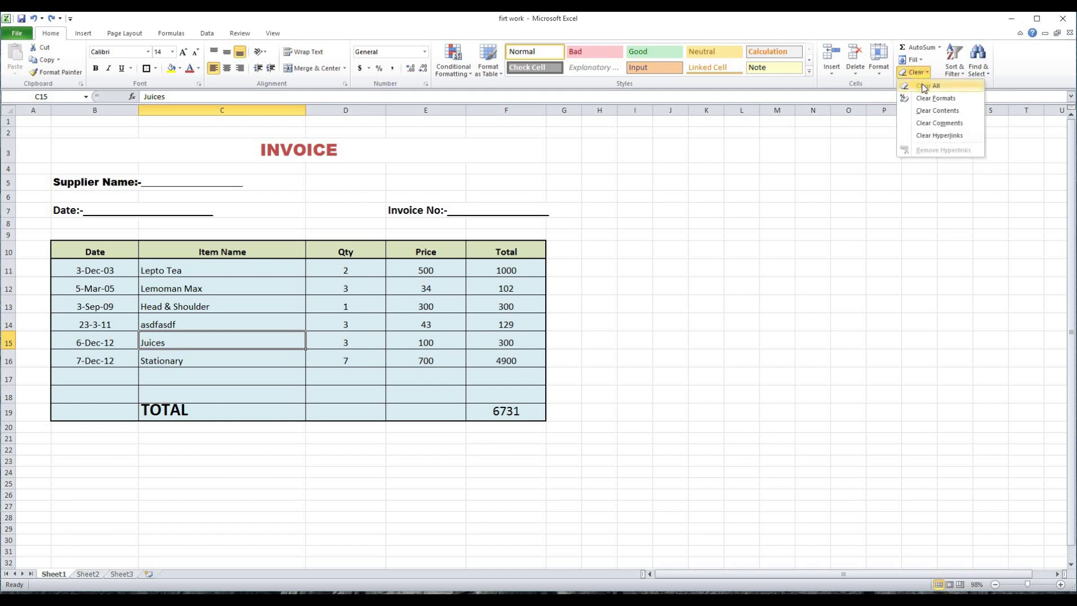
pyautogui.click(925, 87)
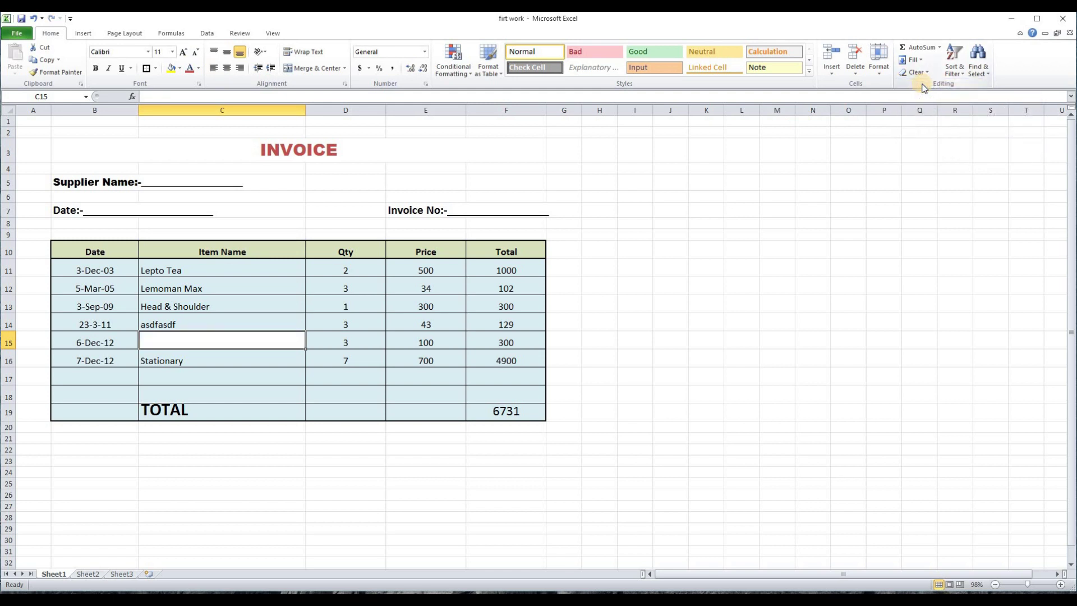
pyautogui.hotkey('ctrl', 'z')
pyautogui.click(681, 375)
pyautogui.click(719, 380)
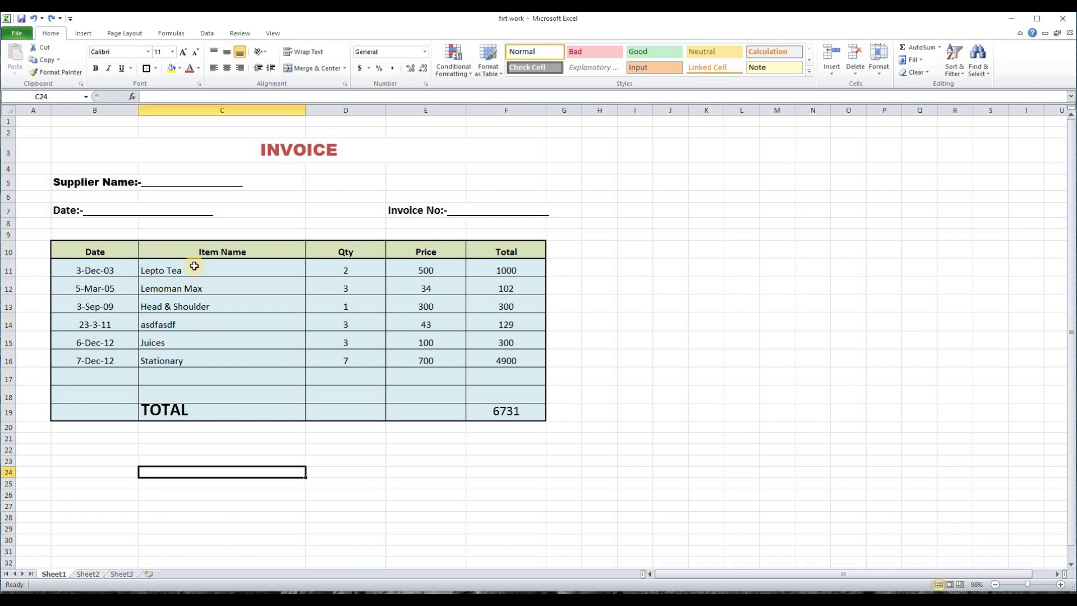
# Sort the invoice rows A to Z from the item names C11:C16, and undo the sort.
pyautogui.moveTo(195, 266); pyautogui.dragTo(192, 356)
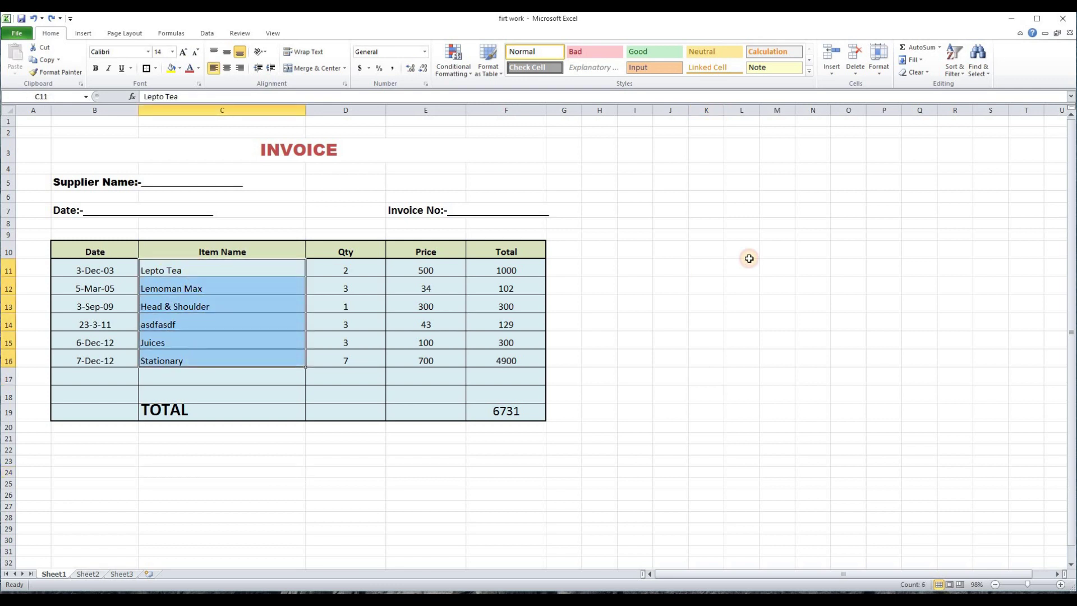
pyautogui.click(960, 67)
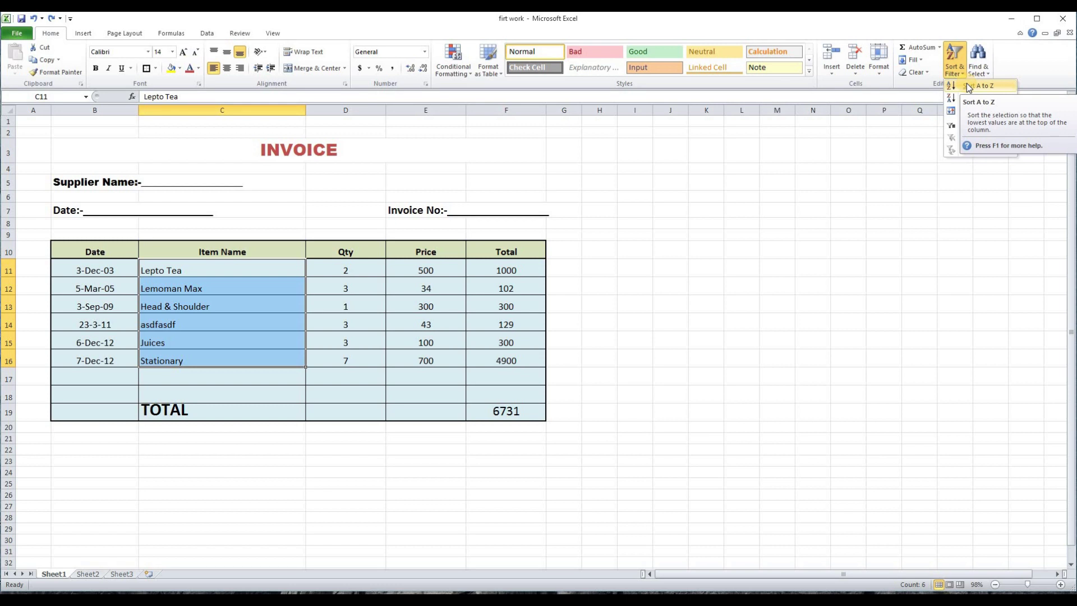
pyautogui.click(967, 87)
pyautogui.click(741, 245)
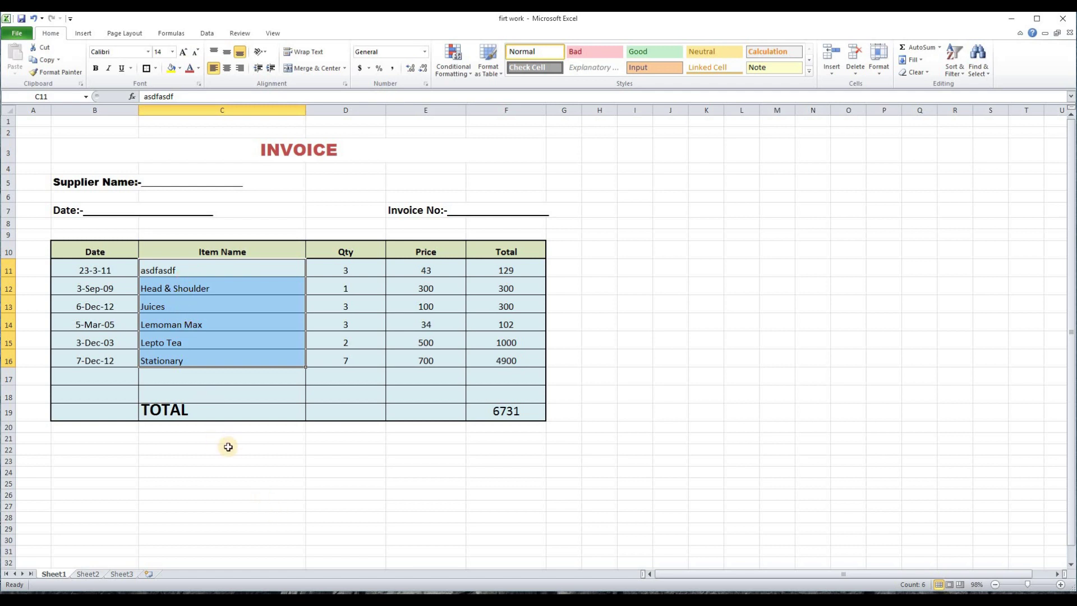
pyautogui.hotkey('ctrl', 'z')
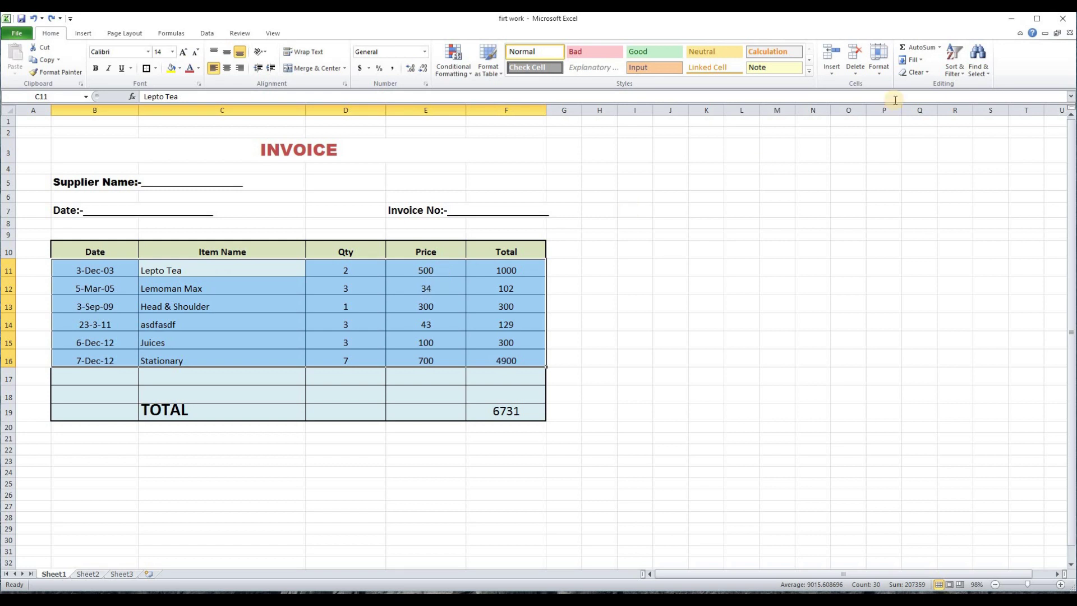
# Sort the item rows B11:F16 from A to Z by item name again, and undo that sort.
pyautogui.click(952, 60)
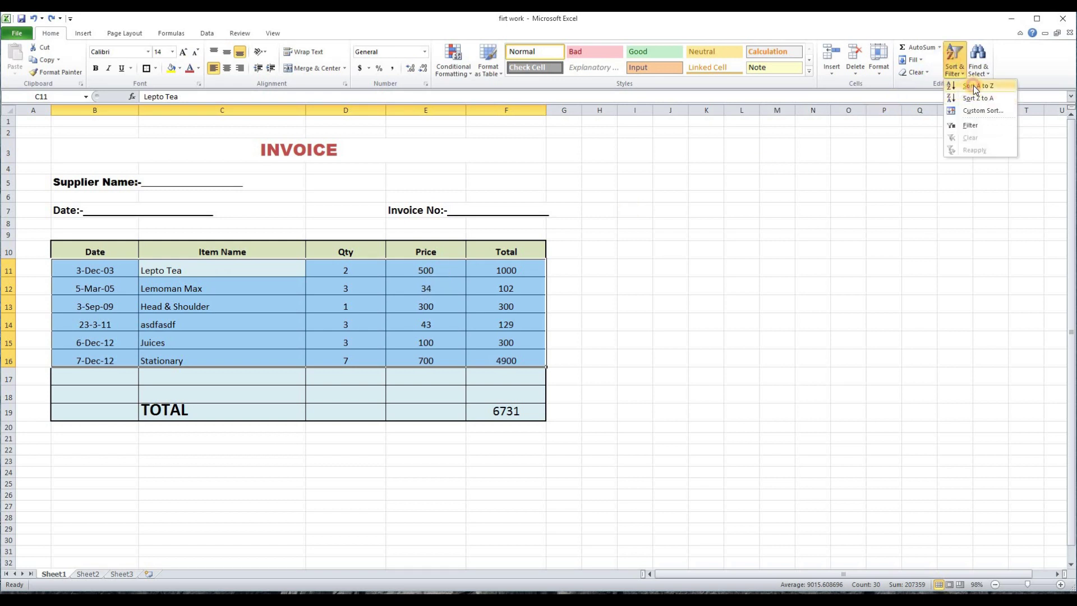
pyautogui.click(974, 85)
pyautogui.click(740, 319)
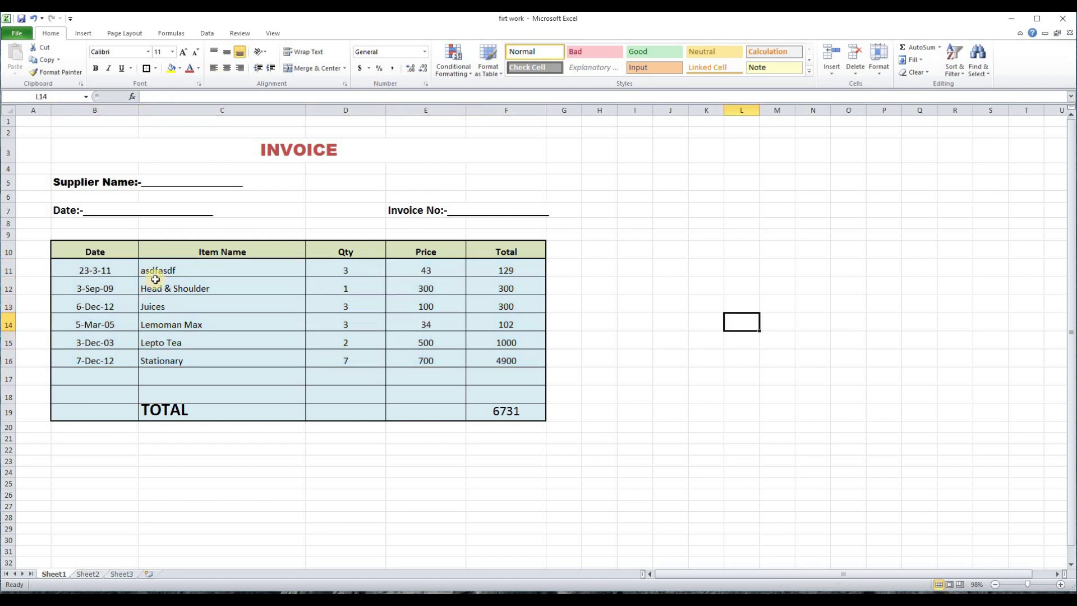
pyautogui.click(171, 342)
pyautogui.click(424, 344)
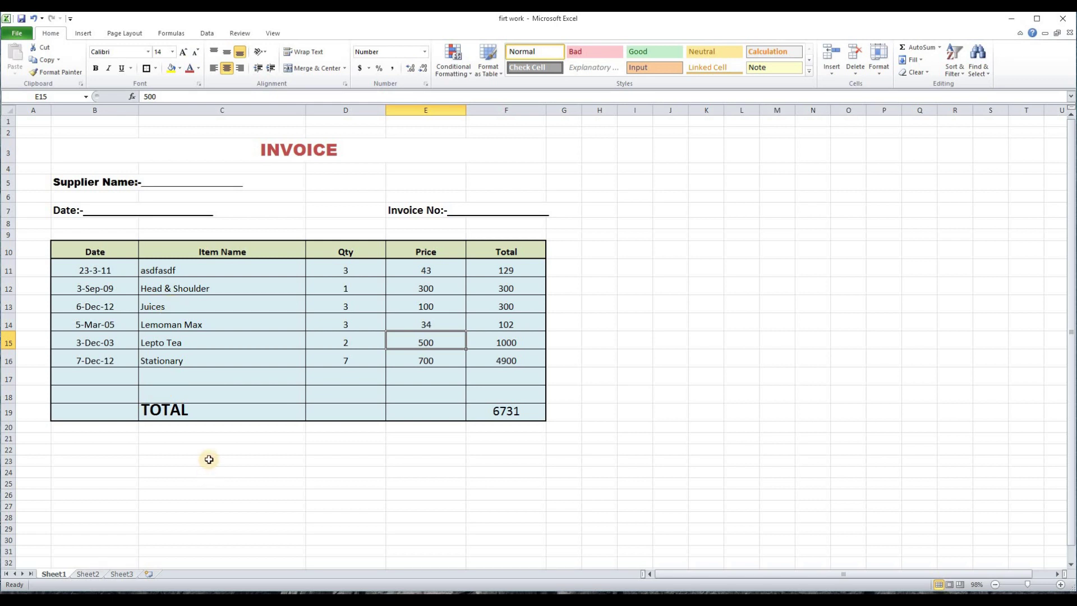
pyautogui.hotkey('ctrl', 'z')
pyautogui.click(323, 472)
# Sort the invoice rows by the Qty values D11:D16 from smallest to largest.
pyautogui.click(954, 59)
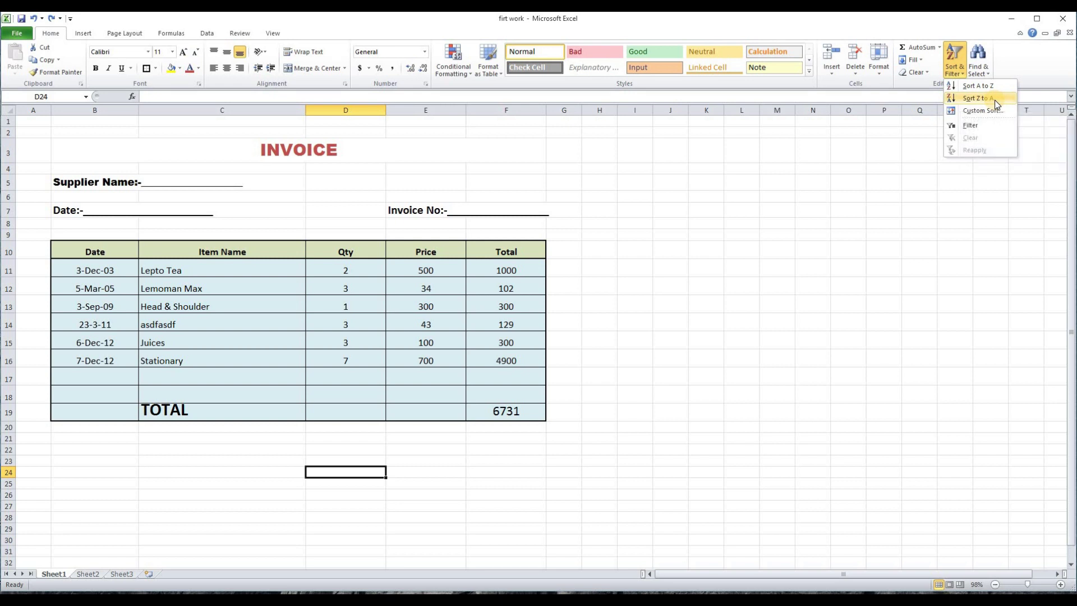
pyautogui.click(330, 286)
pyautogui.moveTo(353, 267); pyautogui.dragTo(356, 366)
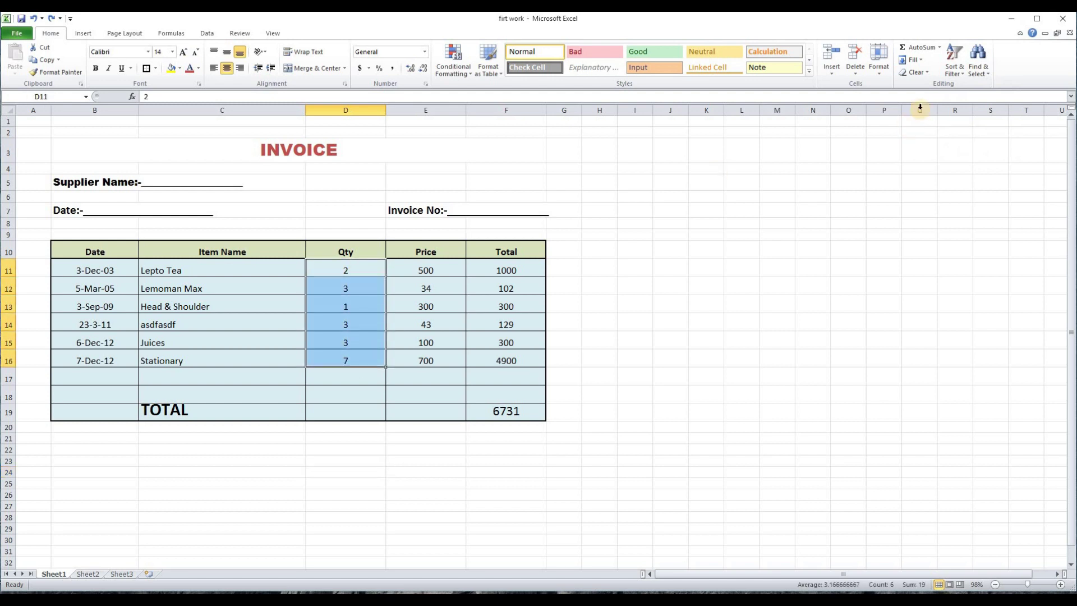
pyautogui.click(964, 72)
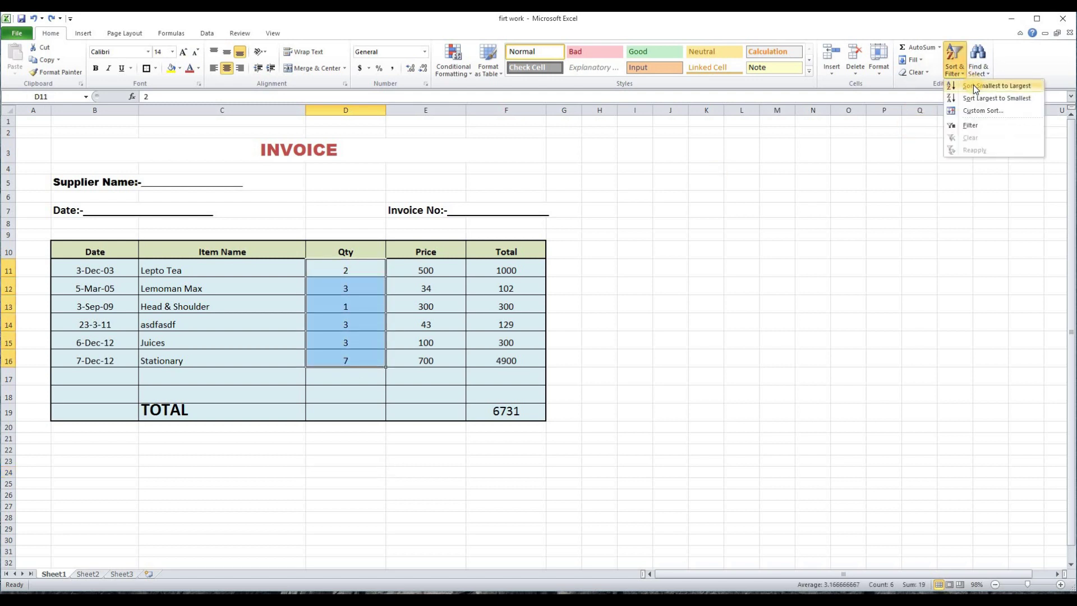
pyautogui.click(975, 88)
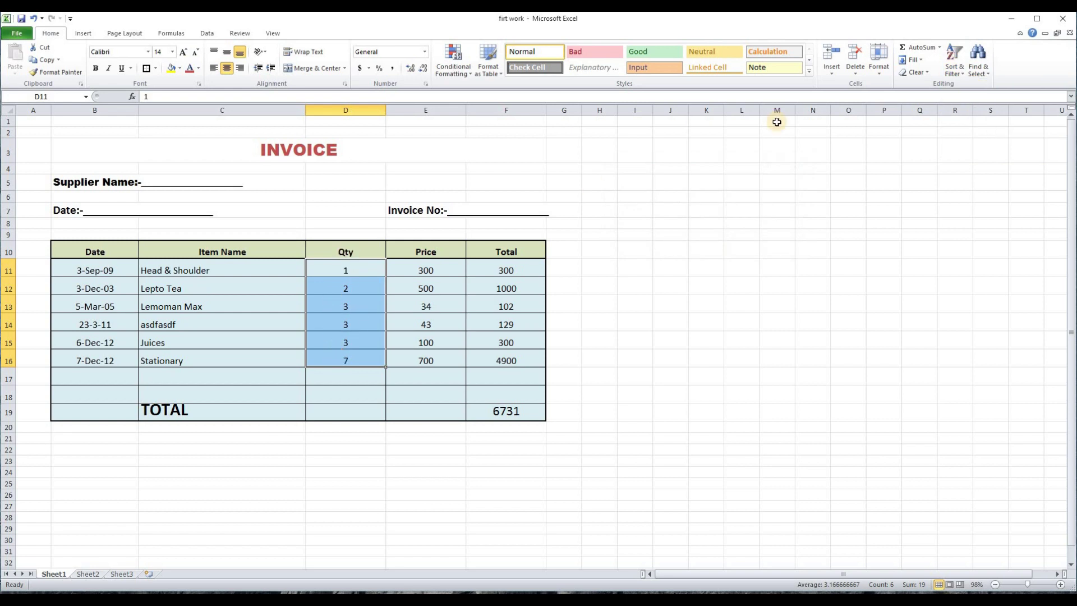
# Sort the invoice rows by Qty from largest to smallest.
pyautogui.click(965, 74)
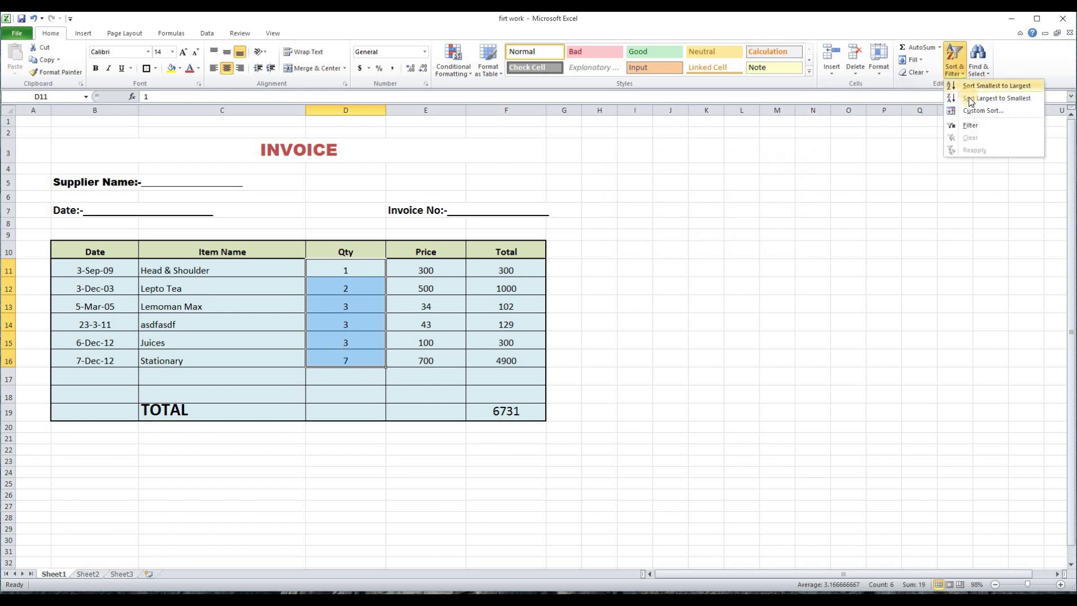
pyautogui.click(969, 97)
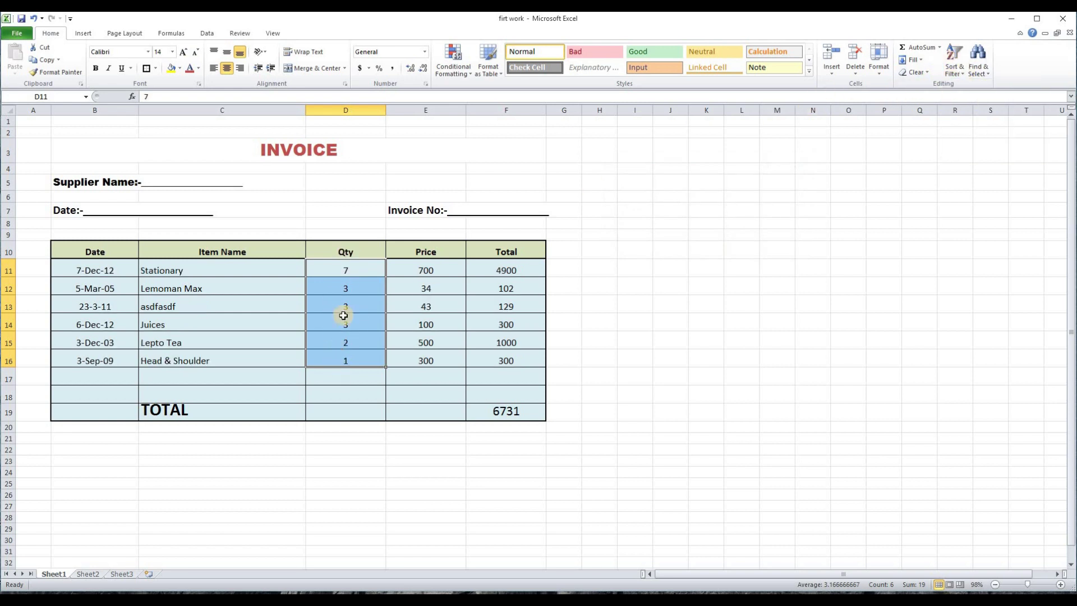
pyautogui.click(623, 339)
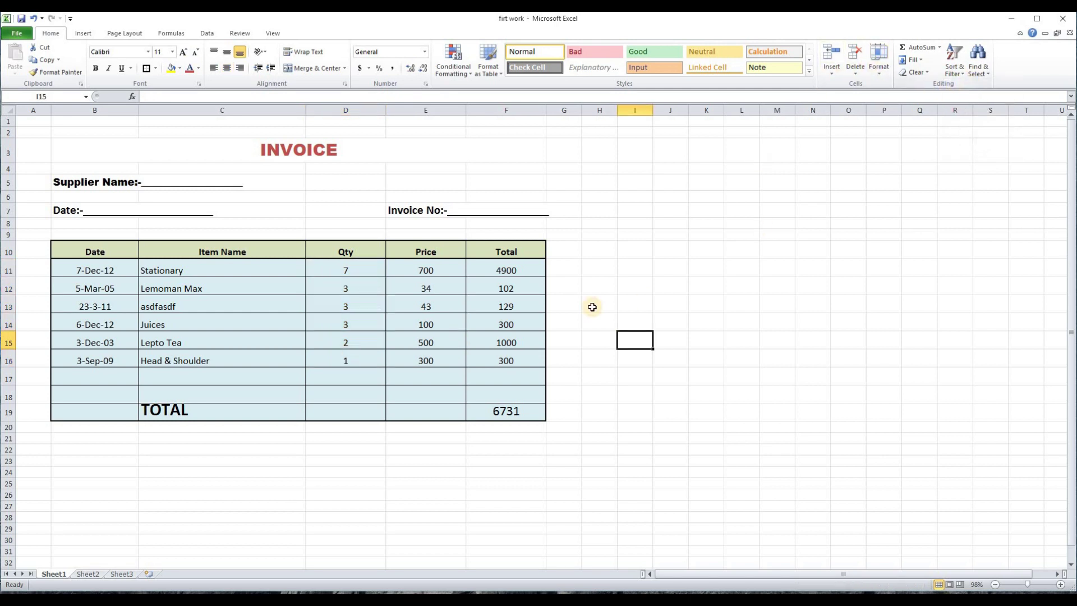
pyautogui.click(480, 452)
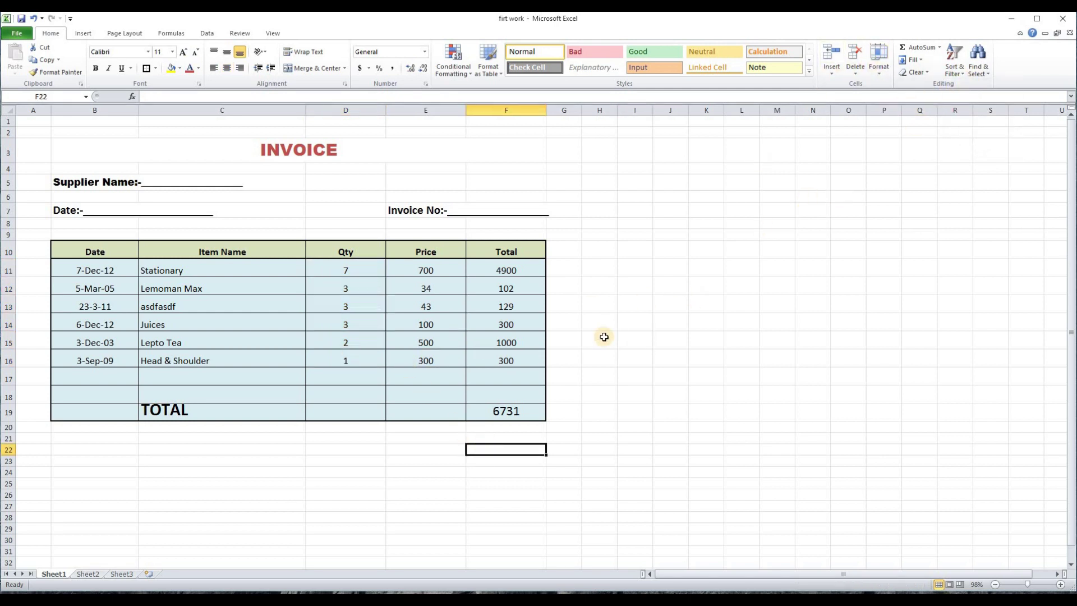
pyautogui.click(667, 339)
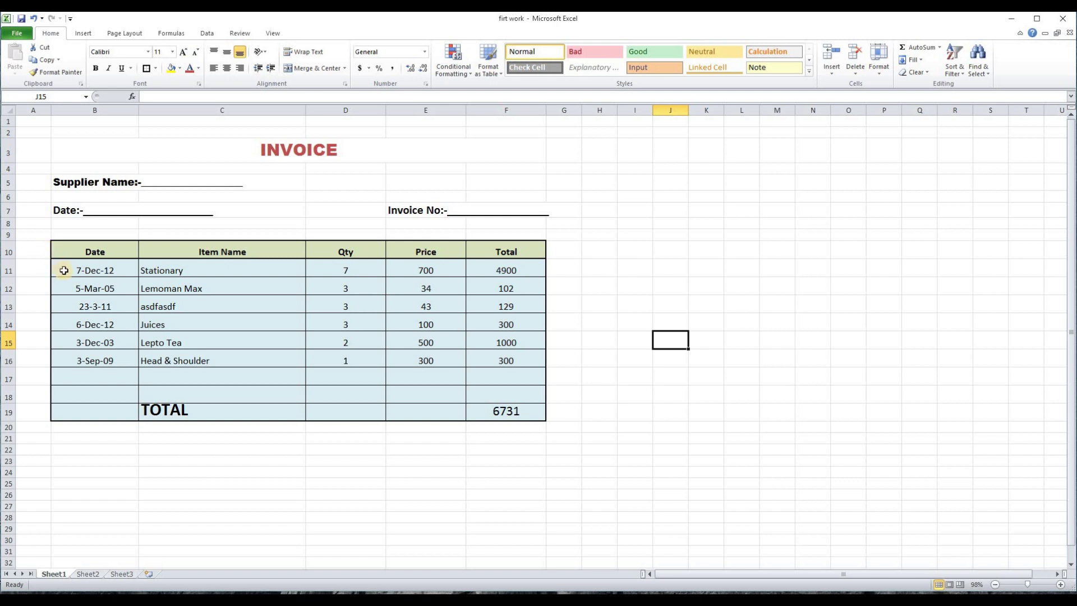
# Add filters to the invoice table's header row B10:F10.
pyautogui.moveTo(61, 253); pyautogui.dragTo(505, 255)
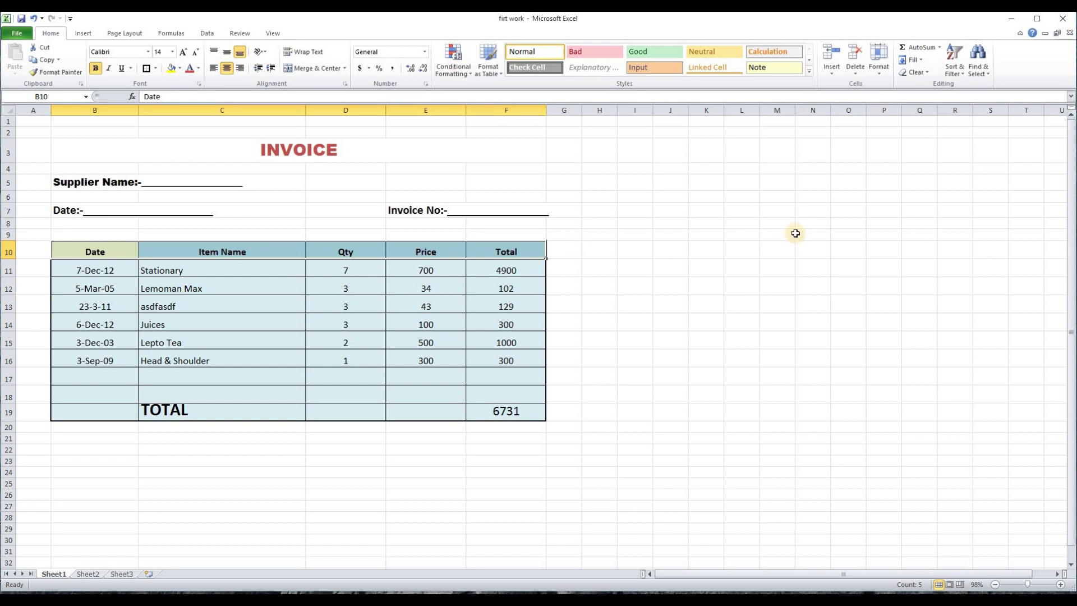
pyautogui.click(961, 63)
pyautogui.click(967, 123)
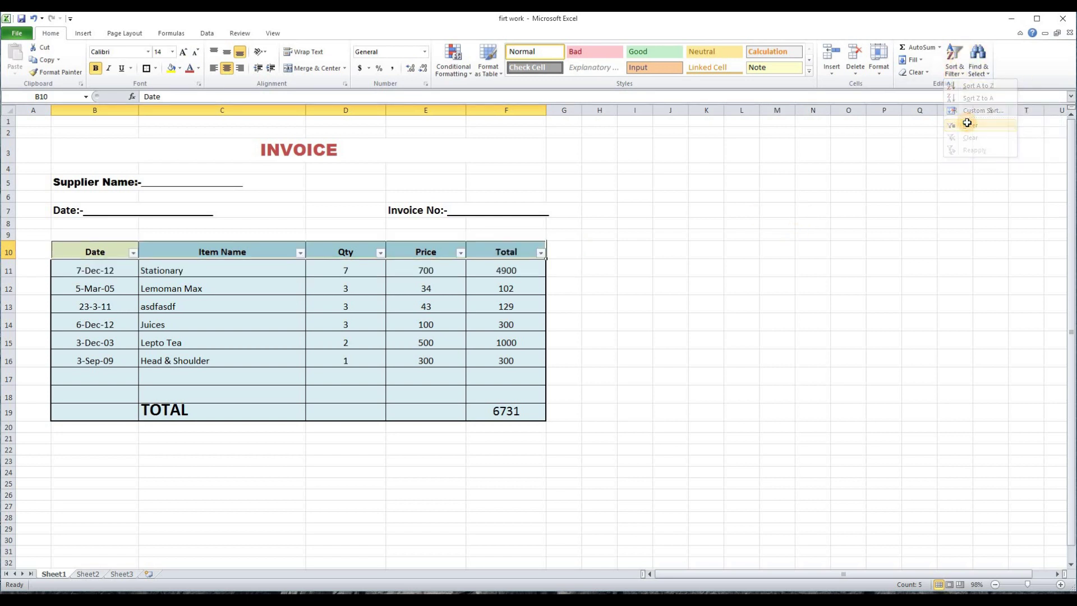
pyautogui.click(743, 326)
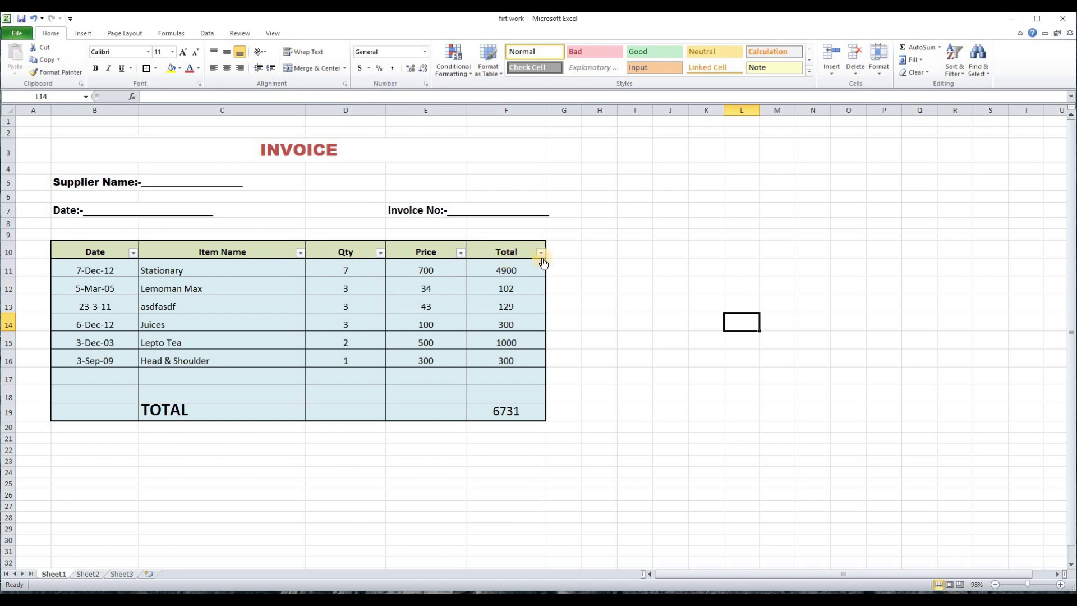
# Filter the Item Name column to show only Juices.
pyautogui.click(302, 254)
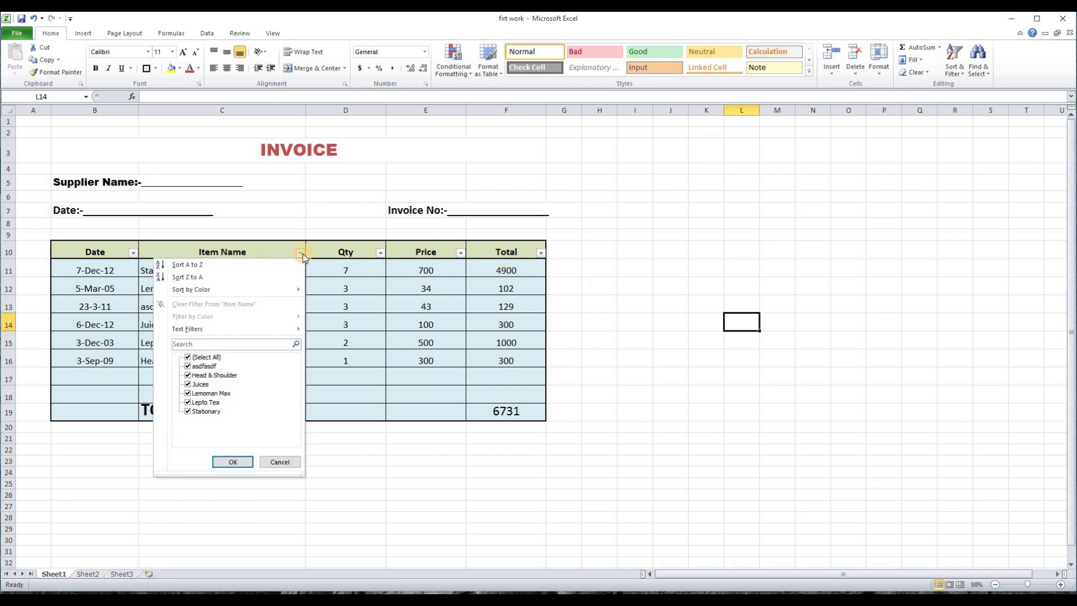
pyautogui.click(204, 358)
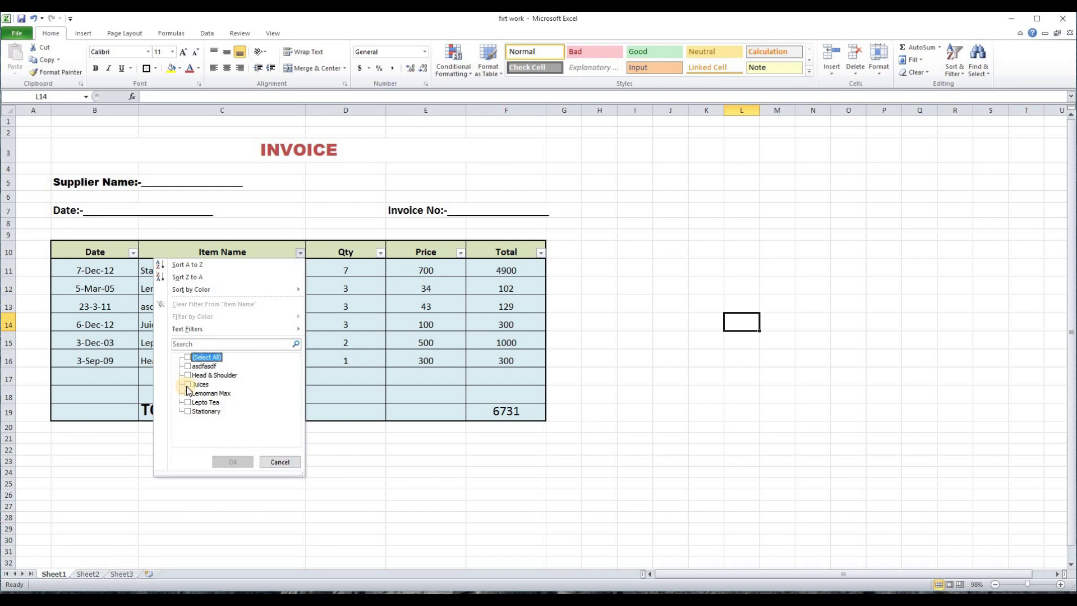
pyautogui.click(187, 385)
pyautogui.click(234, 462)
pyautogui.click(266, 427)
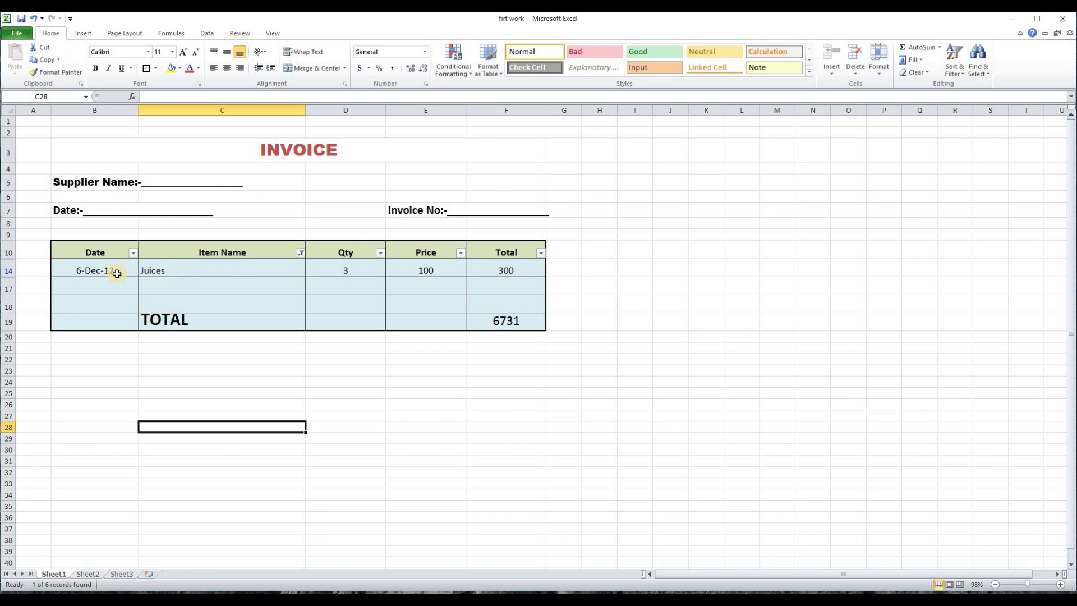
# Add Lepto Tea and Stationary to the items shown by the Item Name filter.
pyautogui.click(301, 254)
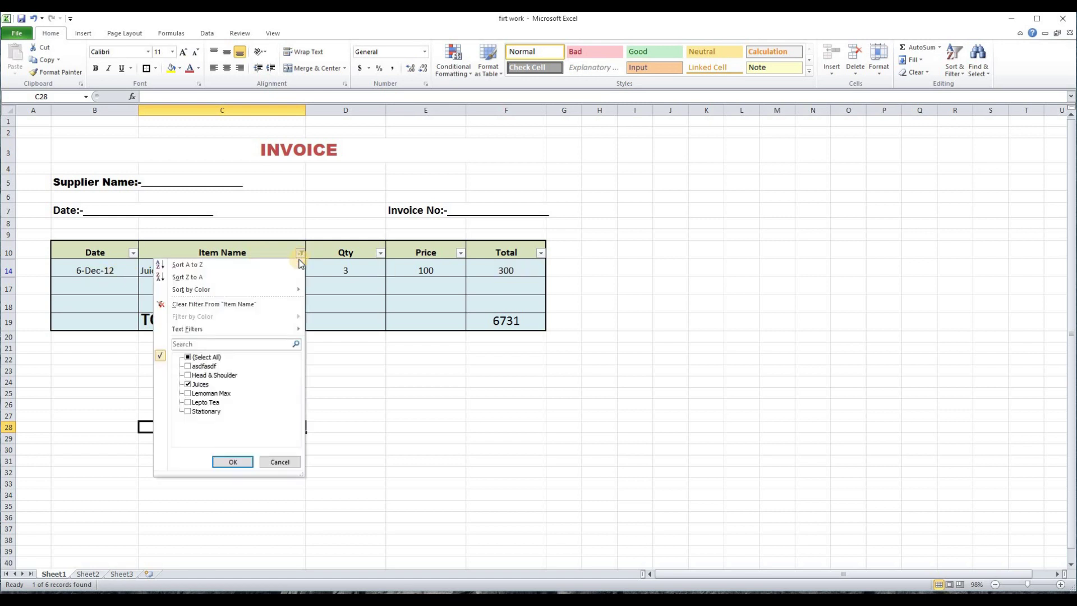
pyautogui.click(186, 402)
pyautogui.click(187, 412)
pyautogui.click(238, 462)
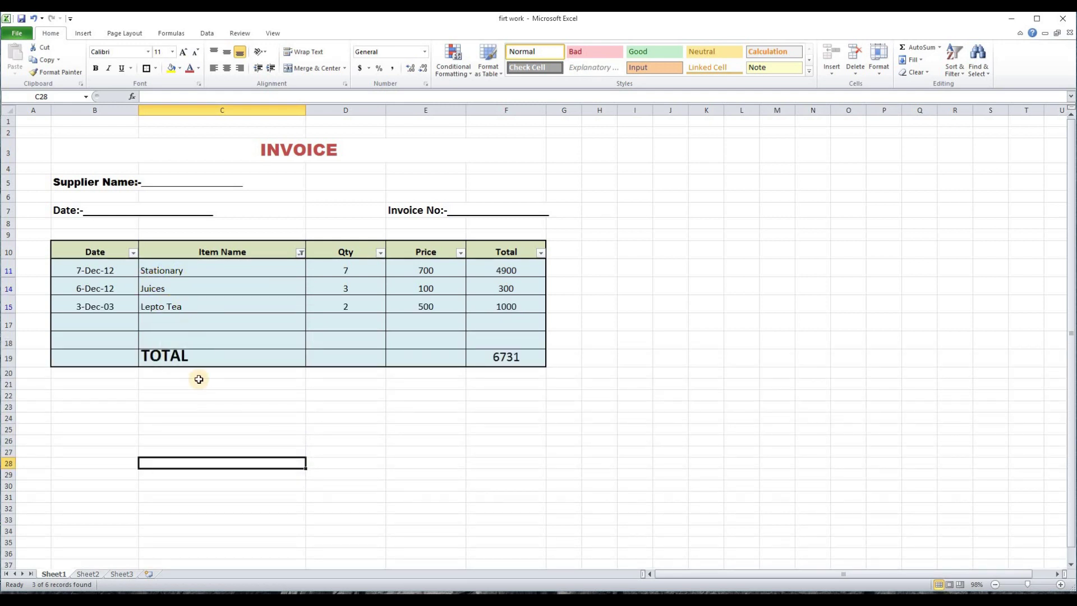
# Set the Item Name filter back to Select All so that every item is shown.
pyautogui.click(300, 253)
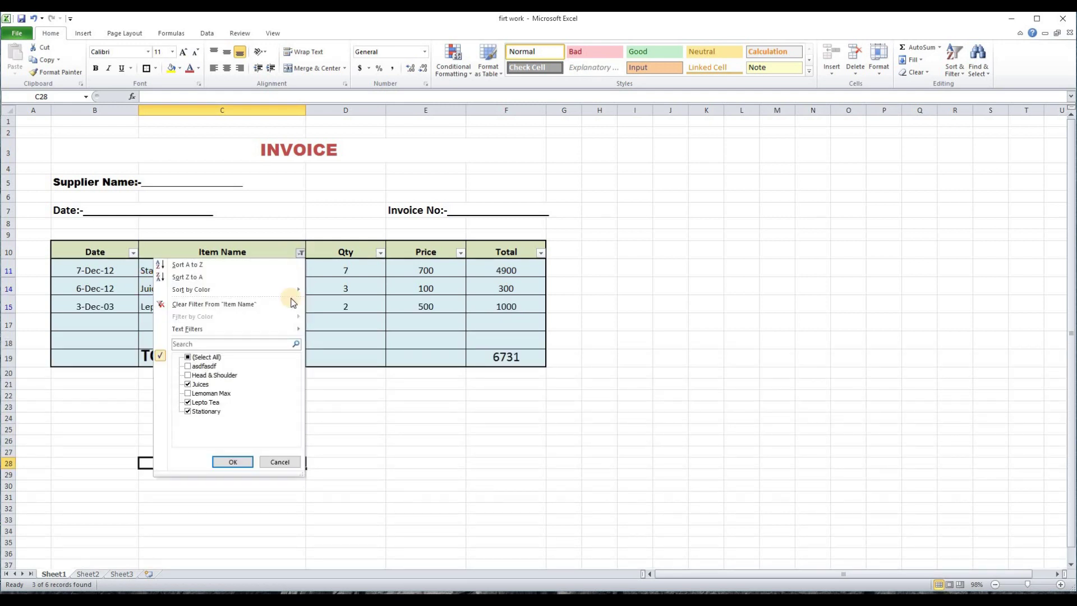
pyautogui.click(188, 357)
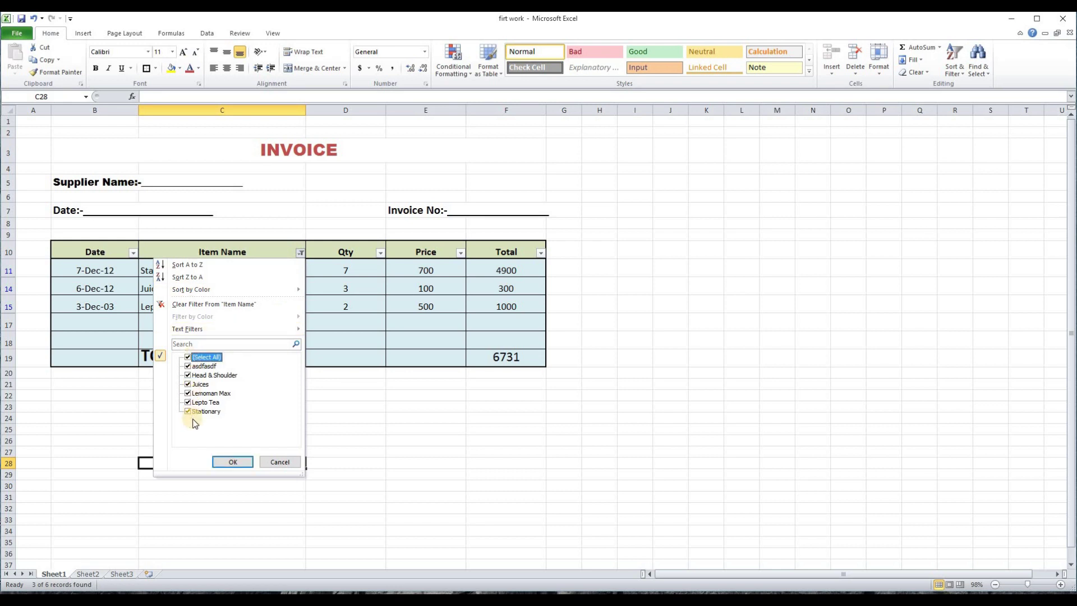
pyautogui.click(235, 462)
pyautogui.click(388, 473)
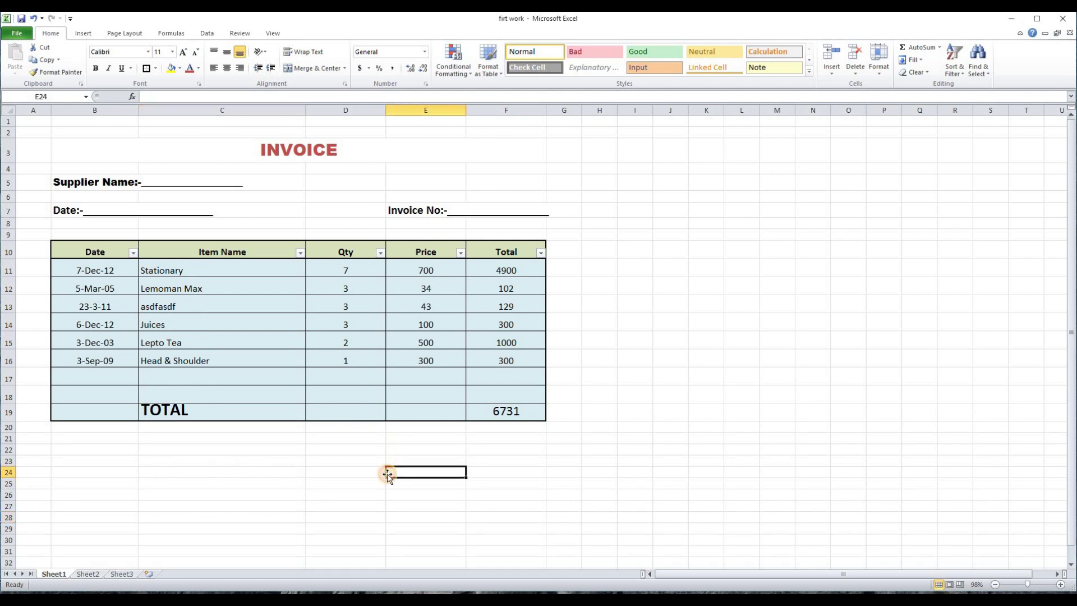
pyautogui.click(212, 463)
# Remove the filters from the invoice table's header row B10:F10.
pyautogui.moveTo(67, 248); pyautogui.dragTo(491, 250)
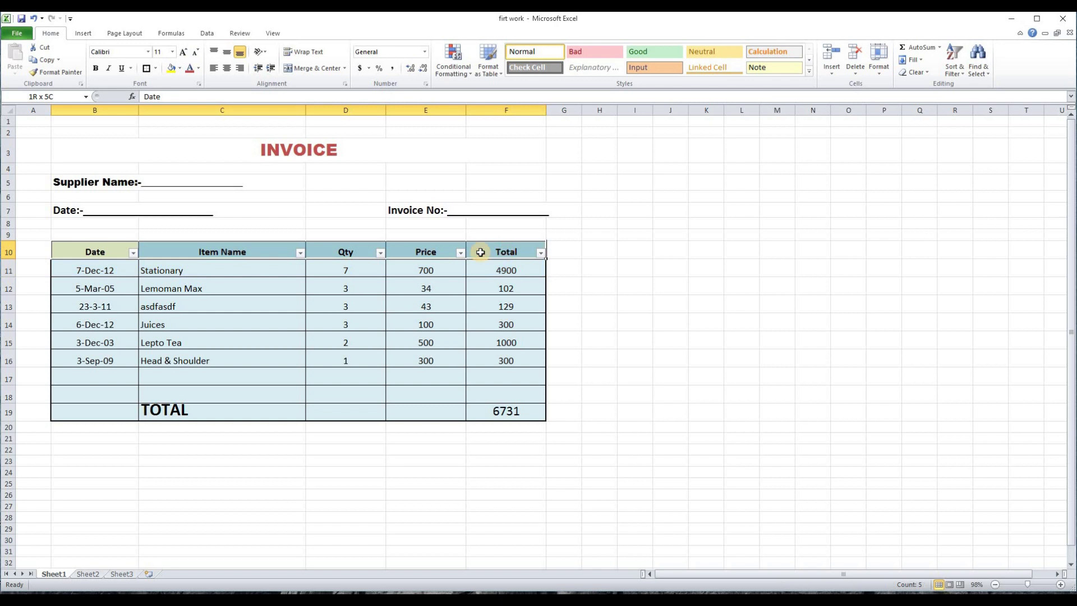
pyautogui.click(961, 71)
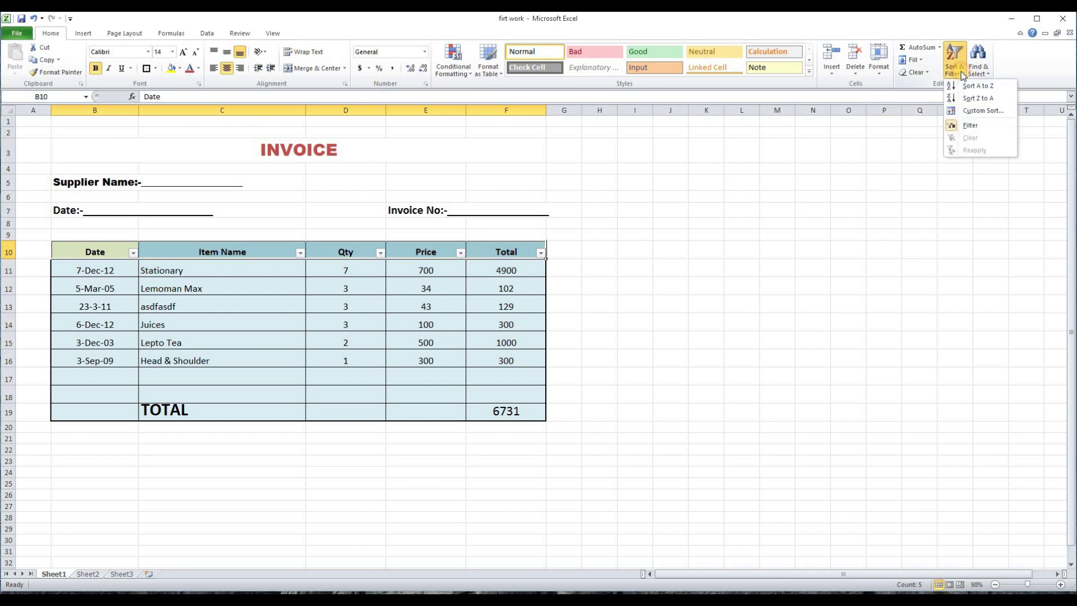
pyautogui.click(971, 126)
pyautogui.click(679, 305)
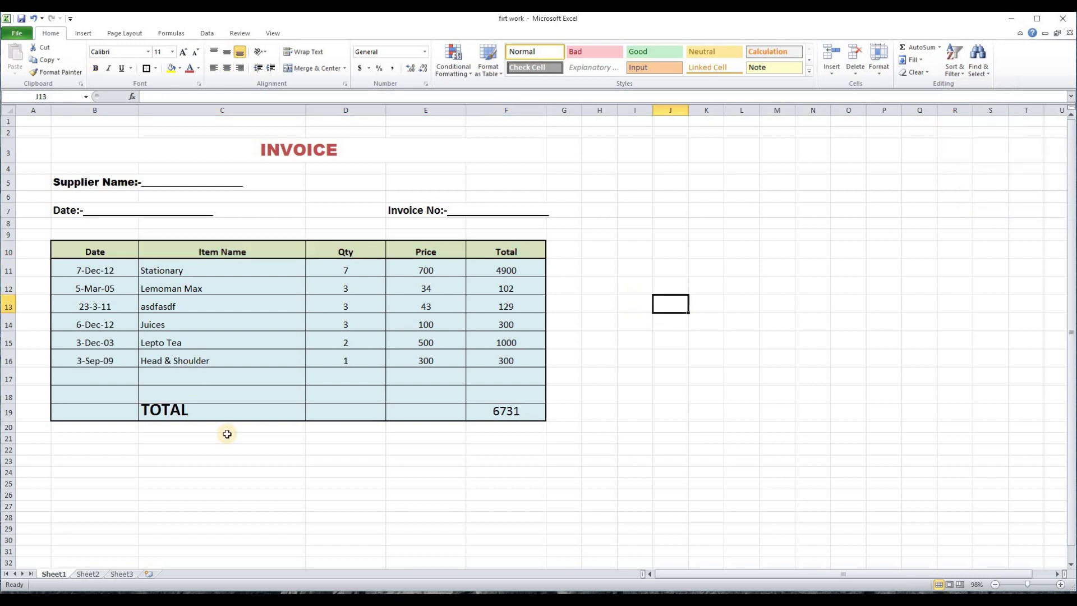
# Create a copy of Sheet1 within the workbook and place the copy directly after Sheet1.
pyautogui.click(89, 574)
pyautogui.click(56, 573)
pyautogui.rightClick(59, 573)
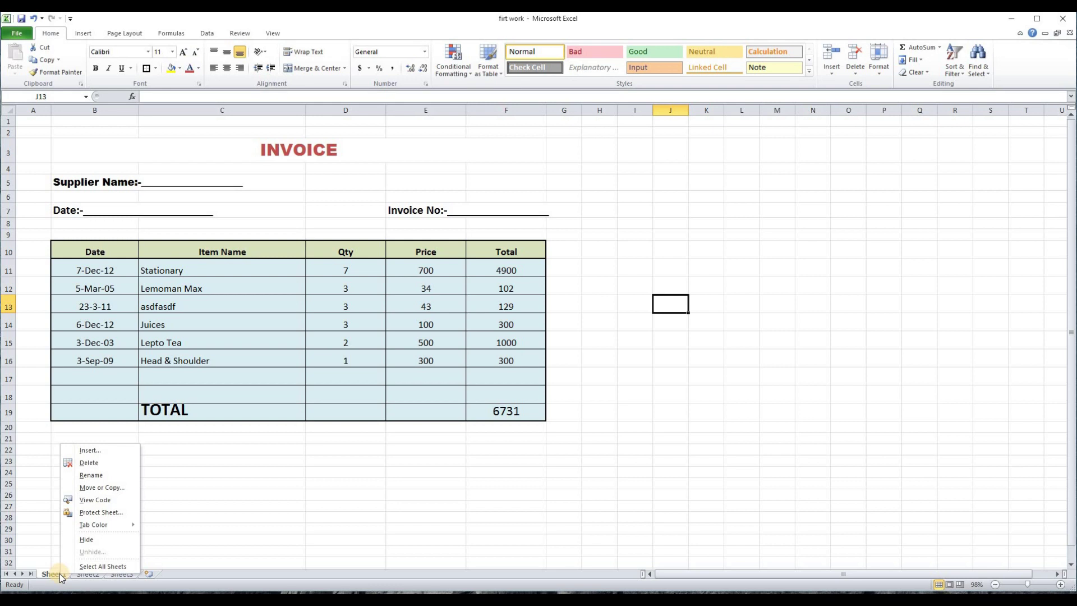
pyautogui.click(102, 488)
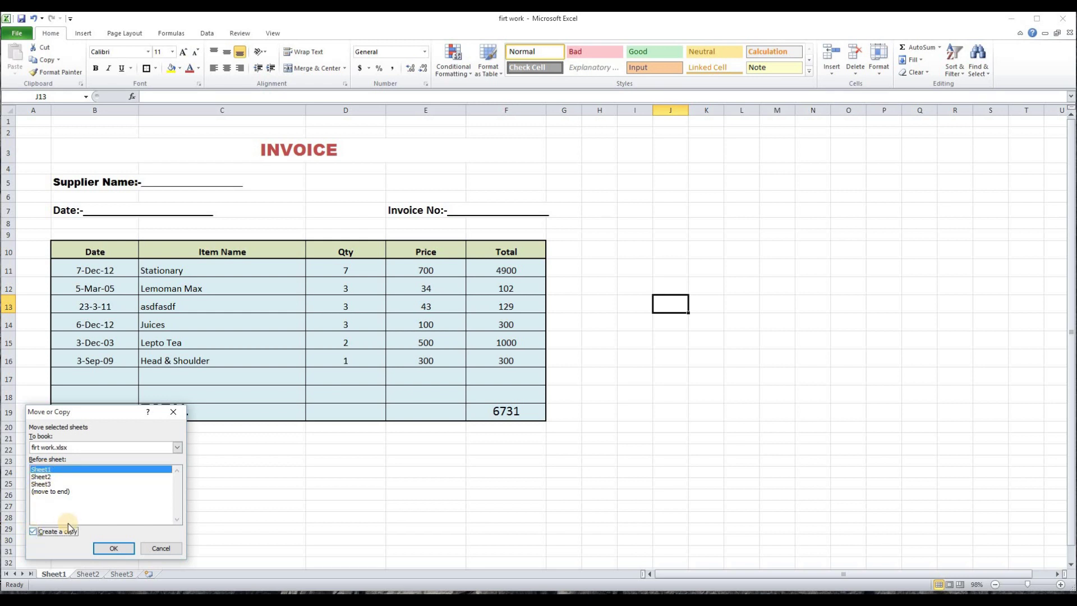
pyautogui.click(113, 548)
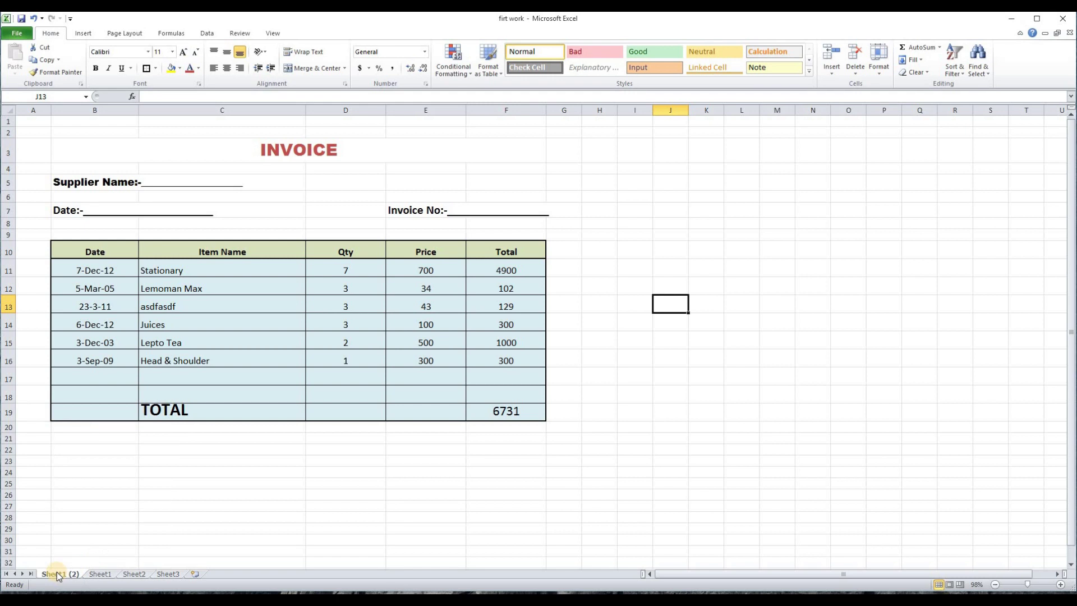
pyautogui.click(99, 573)
pyautogui.click(59, 574)
pyautogui.moveTo(70, 577); pyautogui.dragTo(106, 572)
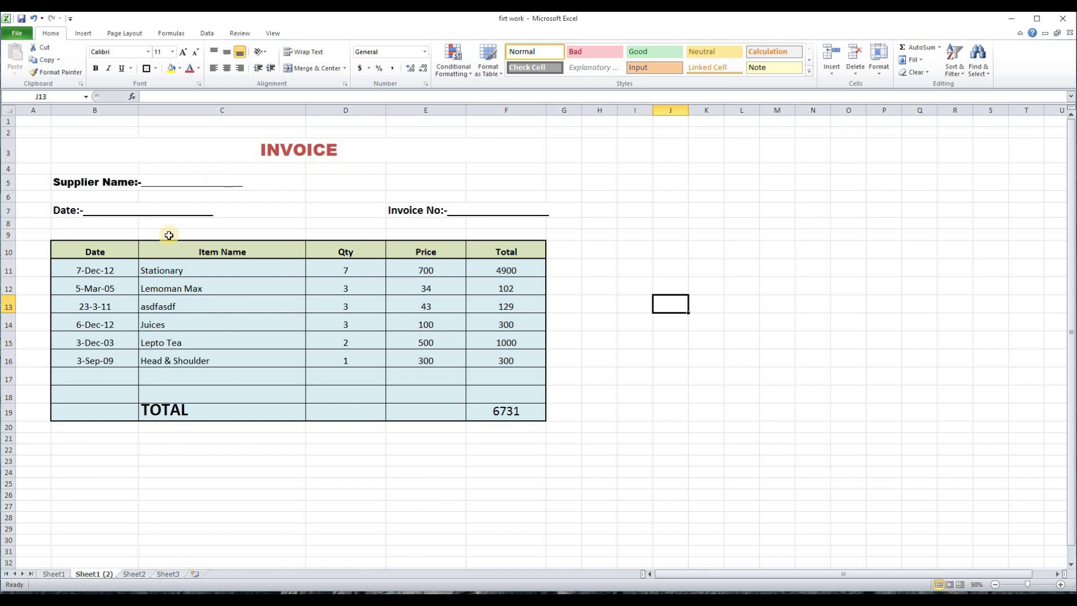
# Replace the supplier name blank in B5 of Sheet1 (2) with Khan & Co.
pyautogui.click(67, 179)
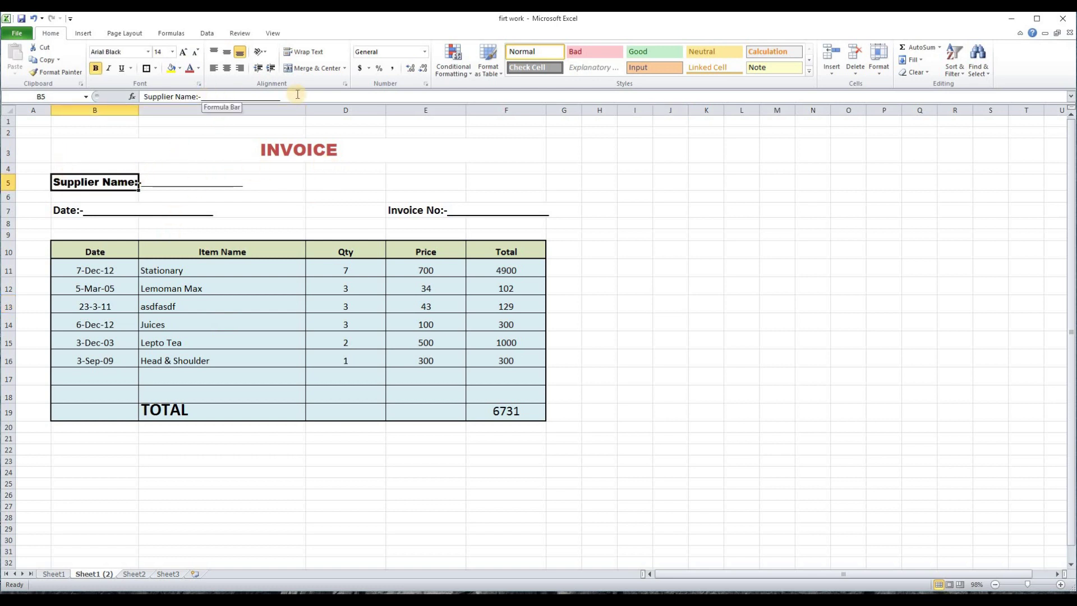
pyautogui.moveTo(201, 97); pyautogui.dragTo(317, 99)
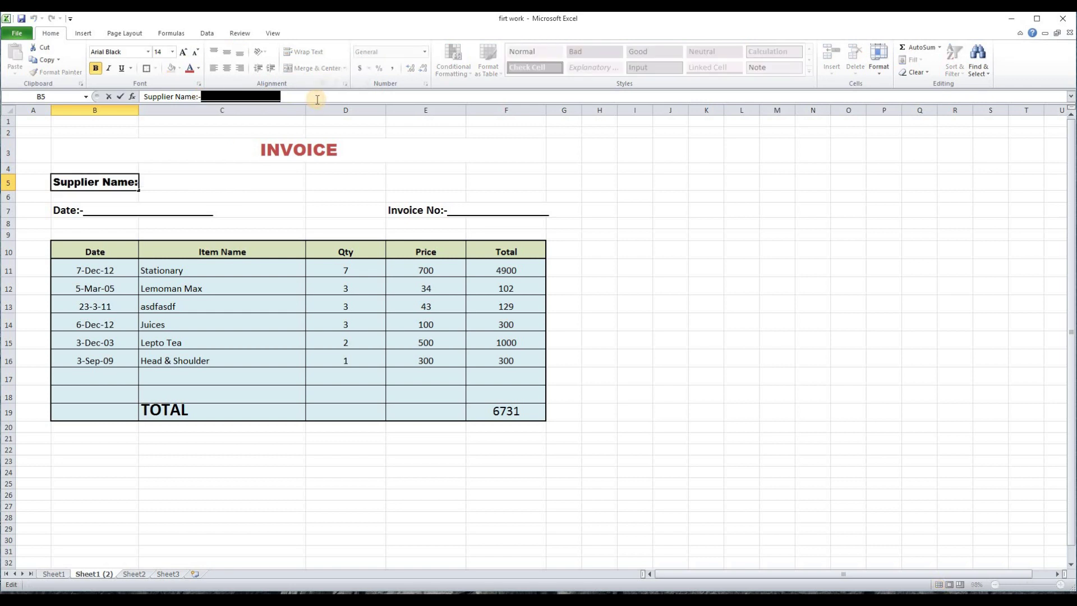
pyautogui.write('Khan & Co')
pyautogui.click(269, 439)
# Replace the supplier name blank in B5 of Sheet1 with Pepsi.
pyautogui.click(50, 574)
pyautogui.click(80, 181)
pyautogui.moveTo(200, 97); pyautogui.dragTo(363, 96)
pyautogui.write('San')
pyautogui.press('BackSpace')
pyautogui.press('BackSpace')
pyautogui.write('h')
pyautogui.press('BackSpace')
pyautogui.press('BackSpace')
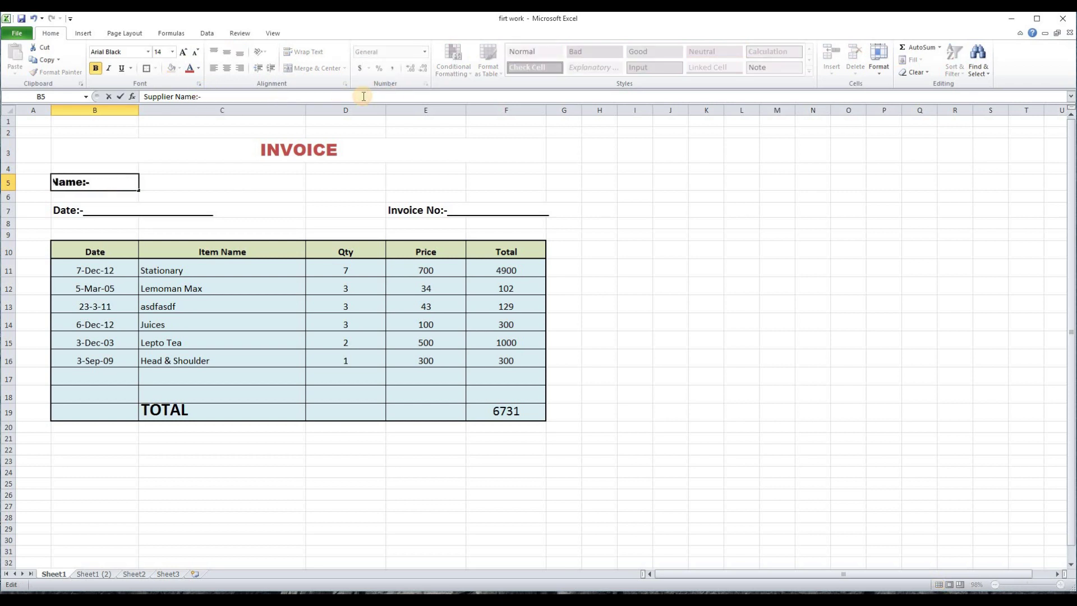
pyautogui.press('Return')
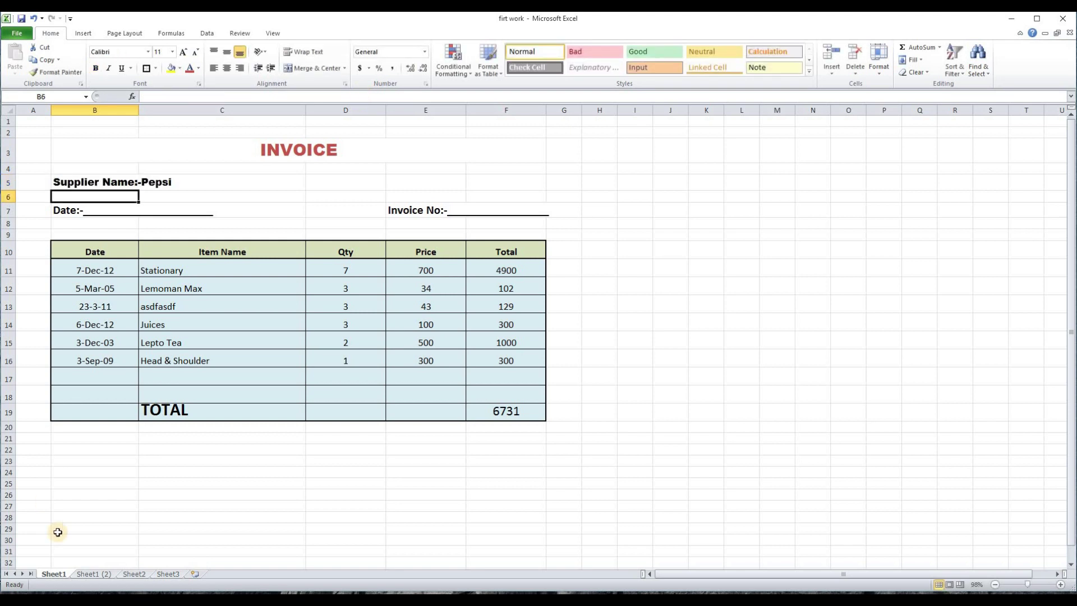
# Clear the item, quantity, price and total entries in C11:F16 of Sheet1 (2), and compare the sheet with Sheet1.
pyautogui.click(101, 515)
pyautogui.click(108, 574)
pyautogui.click(238, 517)
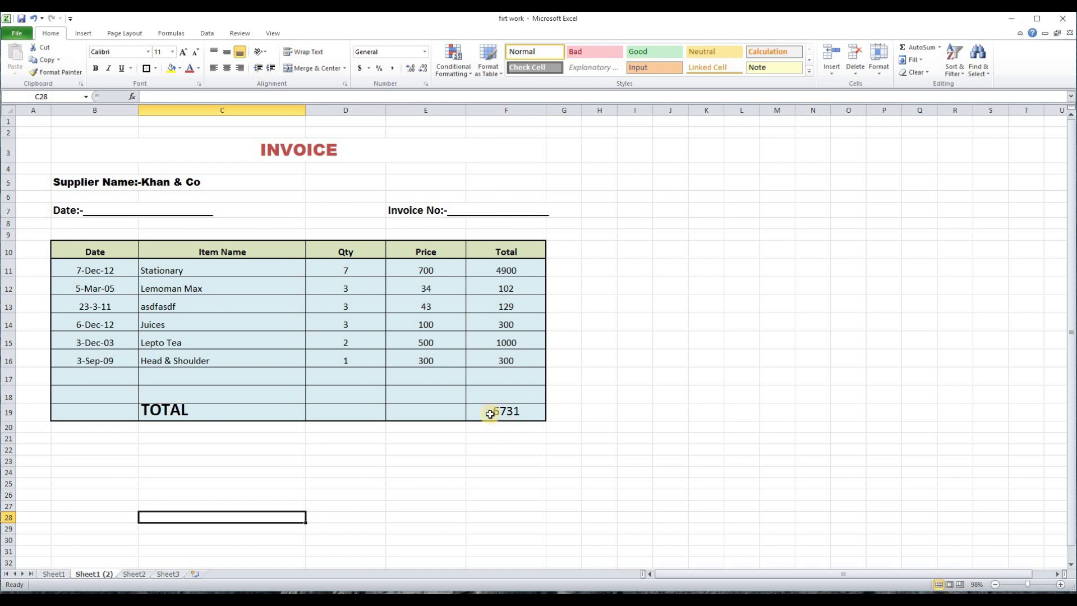
pyautogui.moveTo(151, 271); pyautogui.dragTo(499, 359)
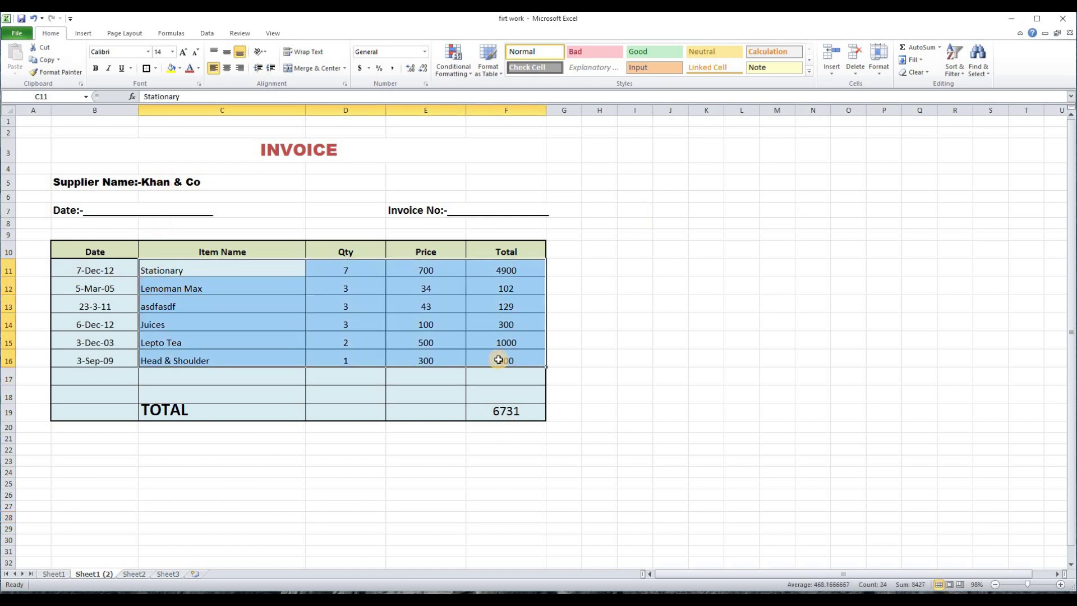
pyautogui.press('Delete')
pyautogui.click(54, 574)
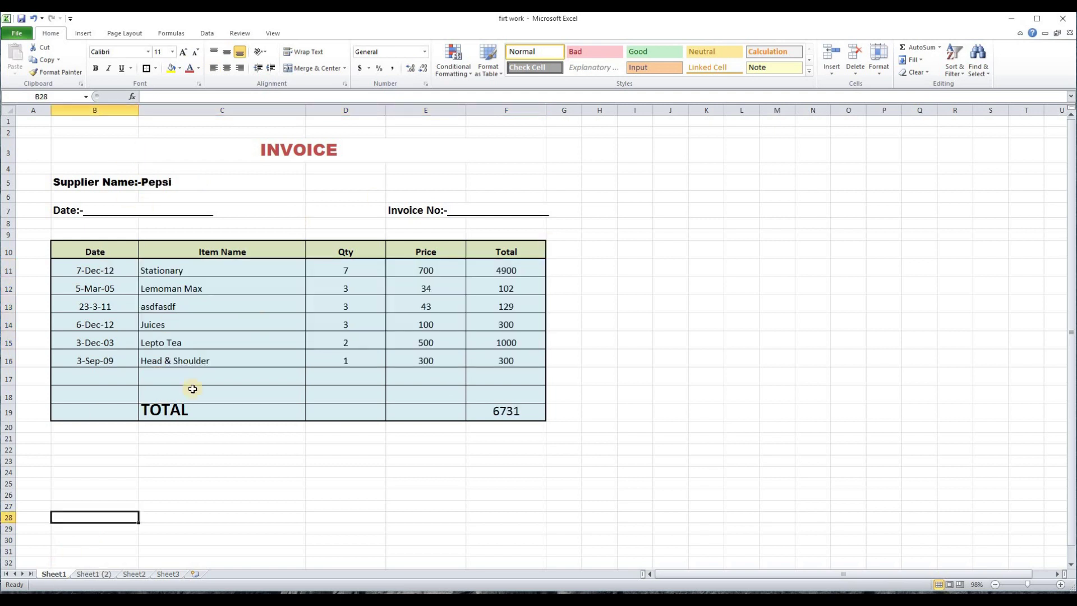
pyautogui.click(93, 576)
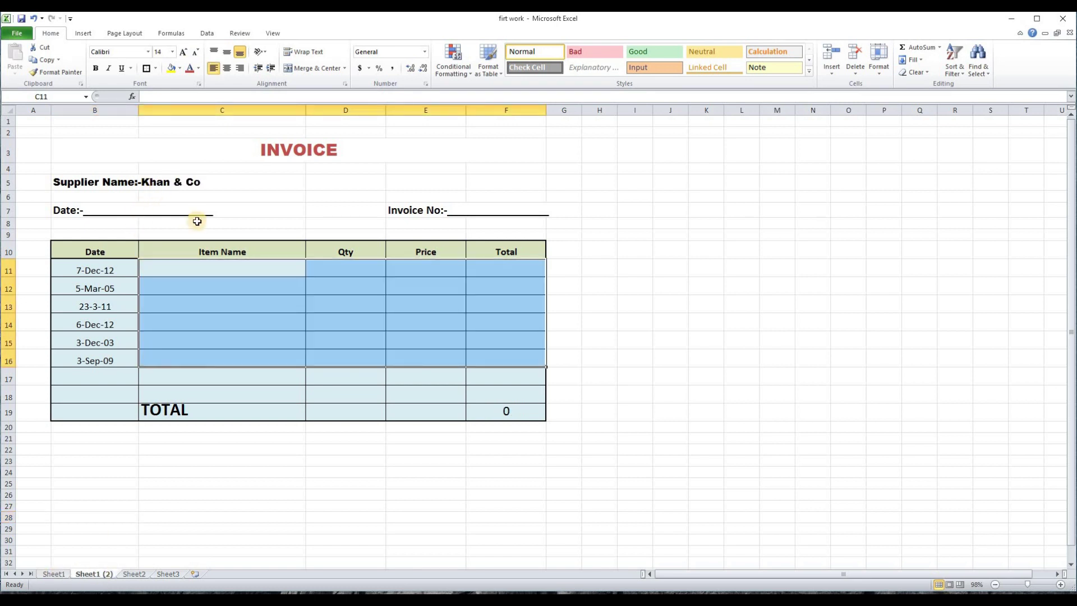
# Enter asdfa in Item Name cells C11:C15 and C17 of Sheet1 (2), and asdf in Qty cell D15.
pyautogui.click(194, 272)
pyautogui.write('asdfa')
pyautogui.press('Return')
pyautogui.write('asdfa')
pyautogui.click(166, 321)
pyautogui.write('asdfa')
pyautogui.click(162, 303)
pyautogui.write('asdfa')
pyautogui.click(168, 341)
pyautogui.write('asdfa')
pyautogui.click(191, 371)
pyautogui.write('asdfa')
pyautogui.click(319, 285)
pyautogui.click(335, 309)
pyautogui.click(328, 340)
pyautogui.write('asdf')
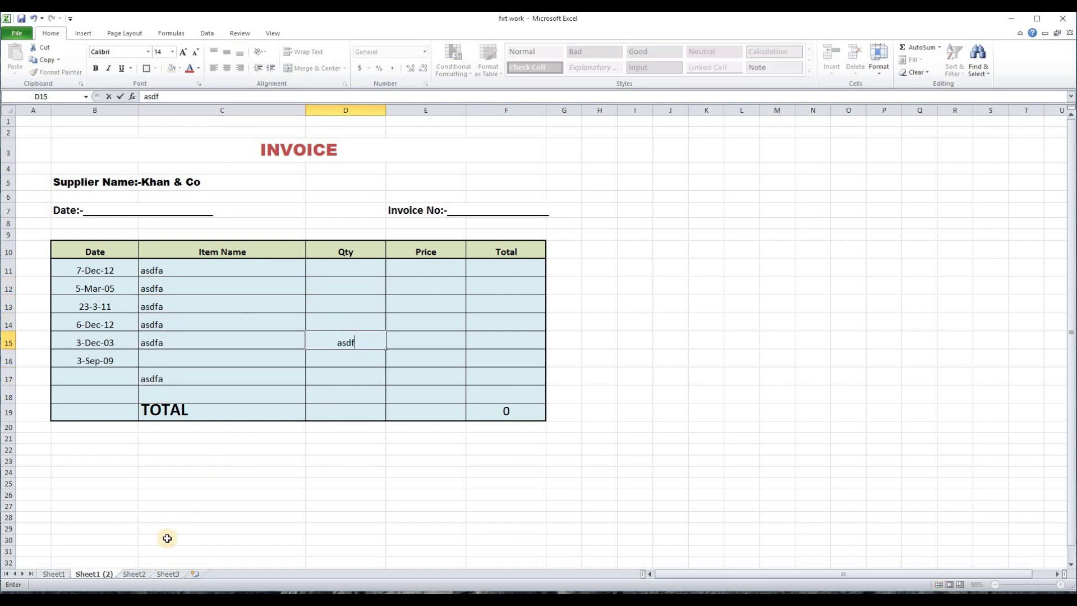
# Create a copy of Sheet1 (2) and place it directly after Sheet1 (2).
pyautogui.click(101, 576)
pyautogui.rightClick(101, 575)
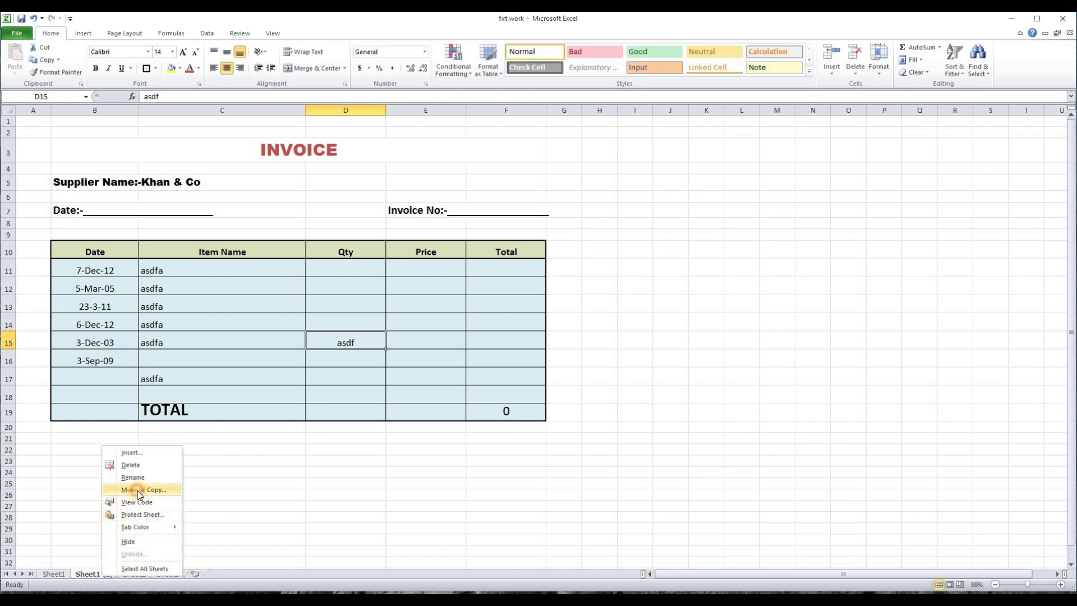
pyautogui.click(140, 491)
pyautogui.click(73, 532)
pyautogui.click(145, 548)
pyautogui.moveTo(60, 578); pyautogui.dragTo(174, 574)
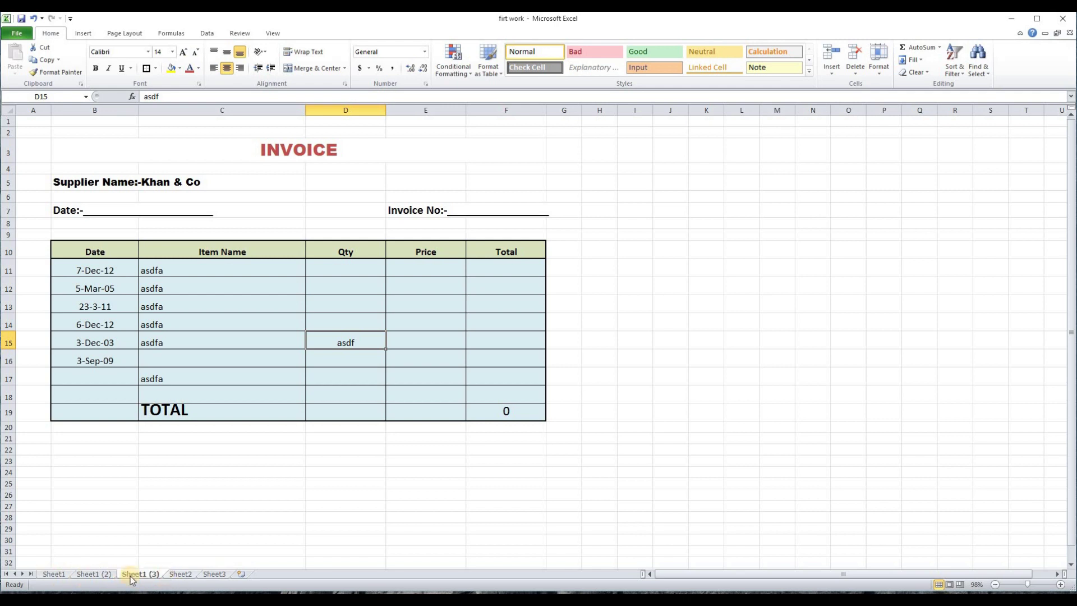
# Compare the three invoice sheets and change the supplier name in B5 of Sheet1 (3) to Sony.
pyautogui.click(55, 574)
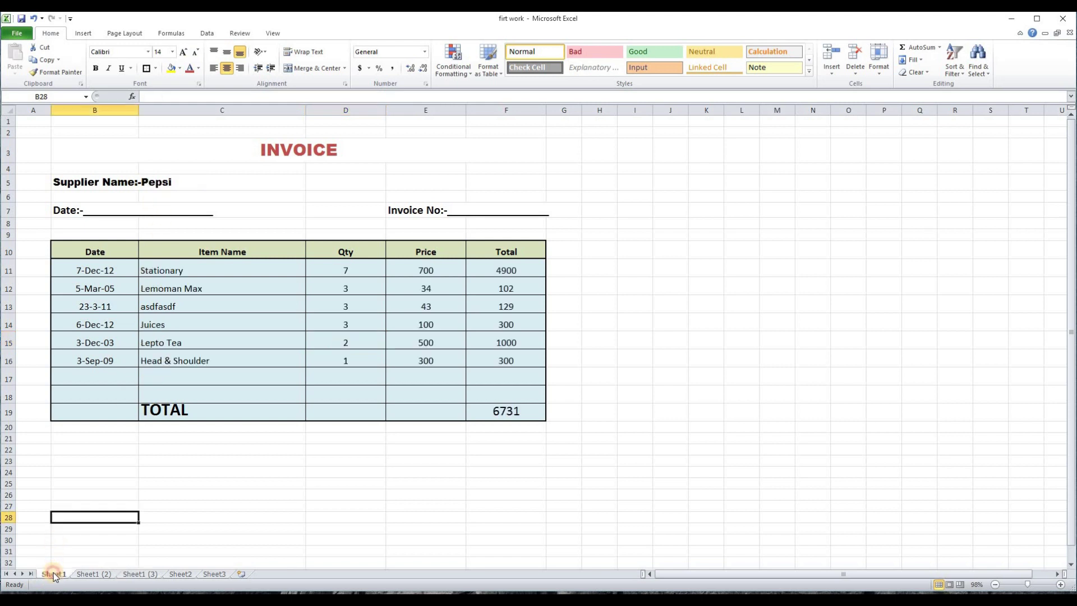
pyautogui.click(95, 576)
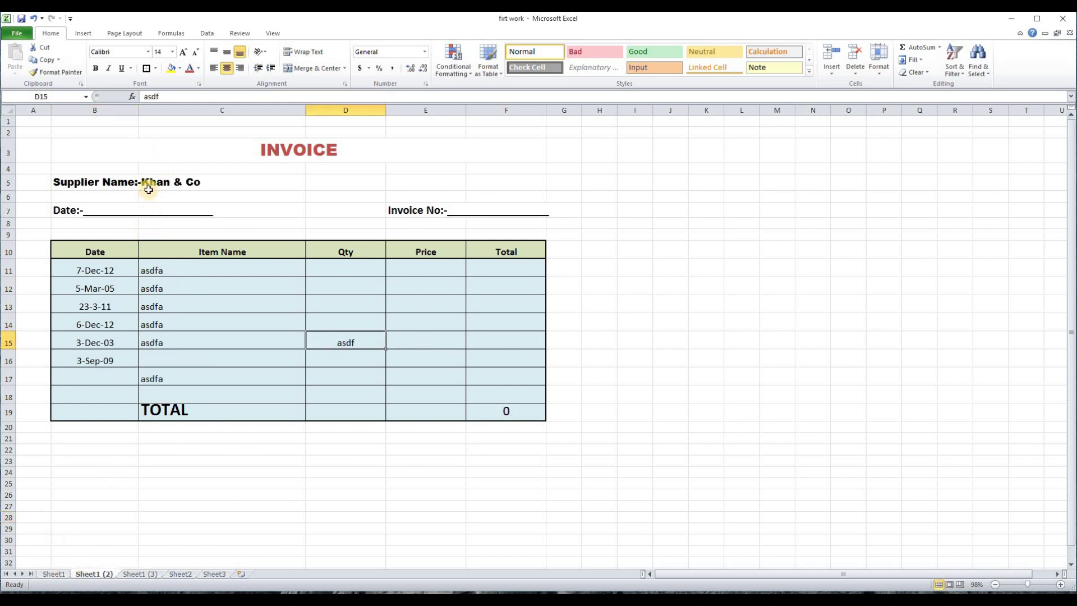
pyautogui.click(140, 578)
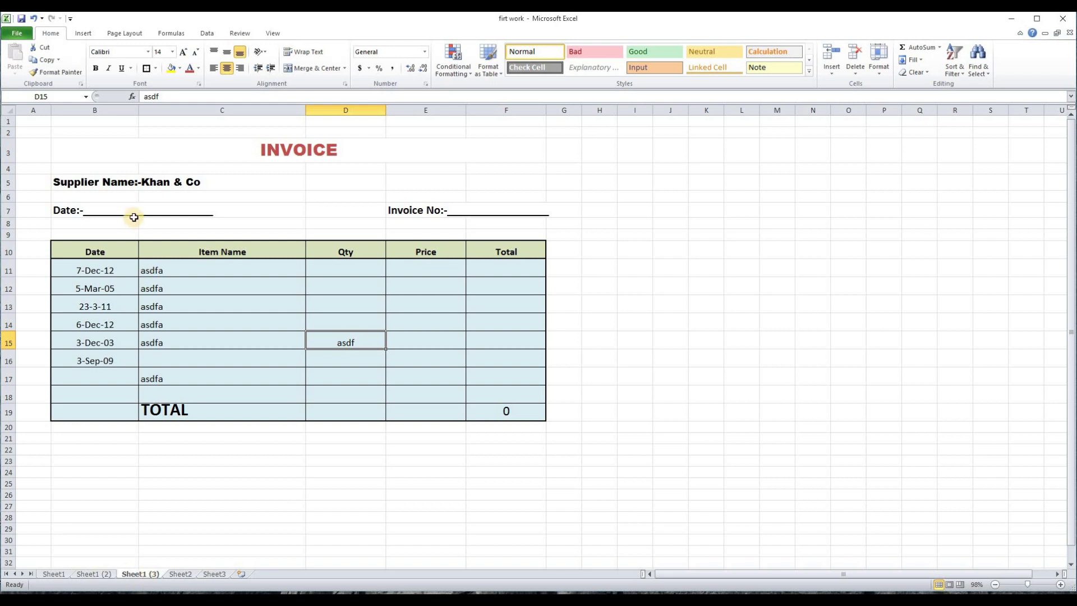
pyautogui.click(76, 181)
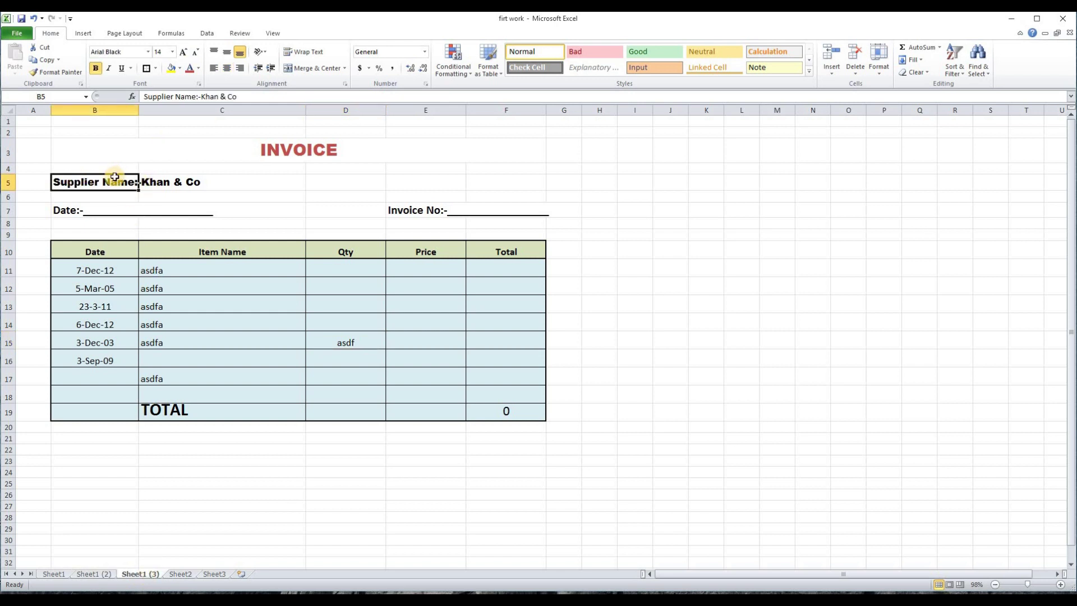
pyautogui.moveTo(201, 97); pyautogui.dragTo(238, 97)
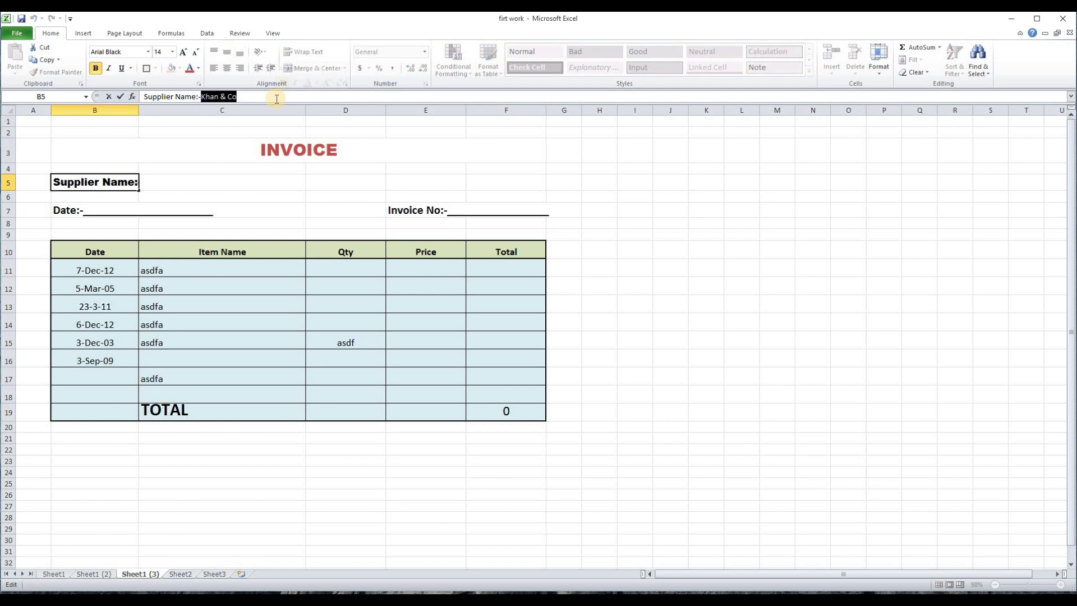
pyautogui.write('Sony')
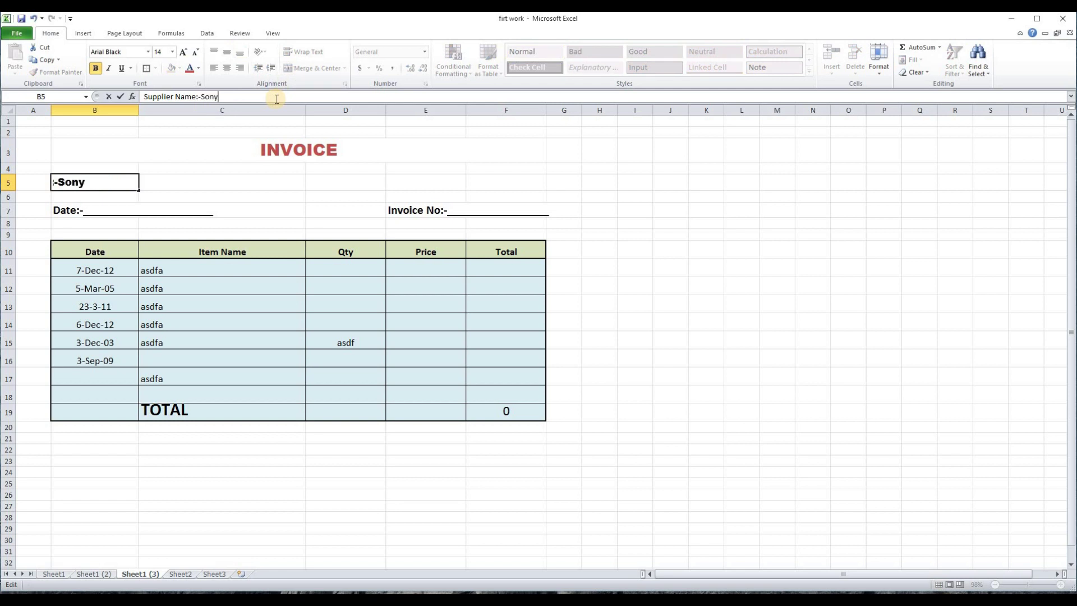
pyautogui.click(286, 483)
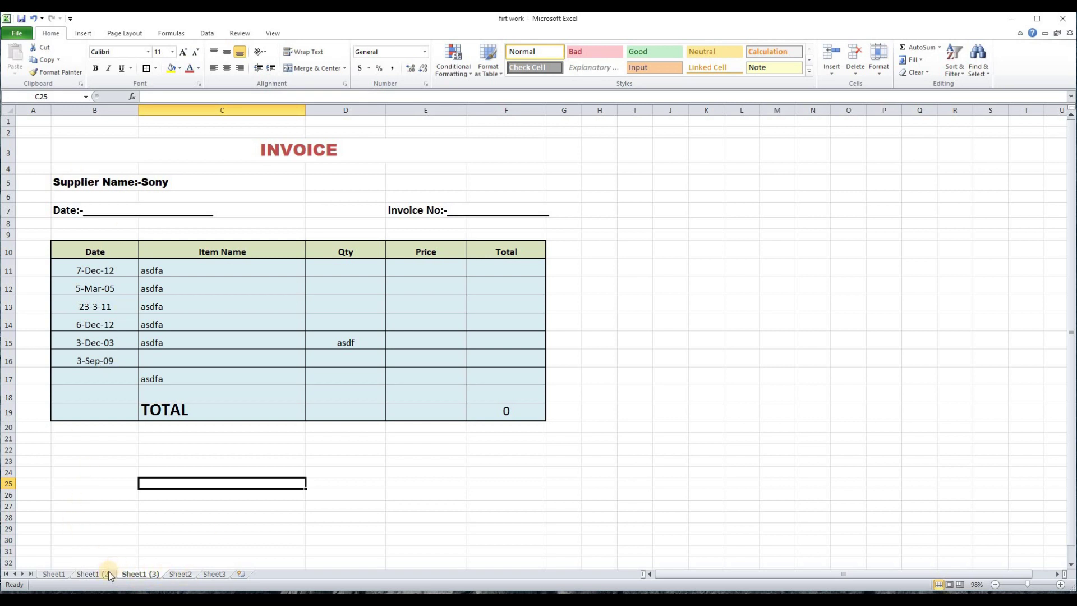
# Check Sheet1 (2), return to Sheet1 and select cell E21 in the Price column.
pyautogui.click(89, 574)
pyautogui.click(55, 574)
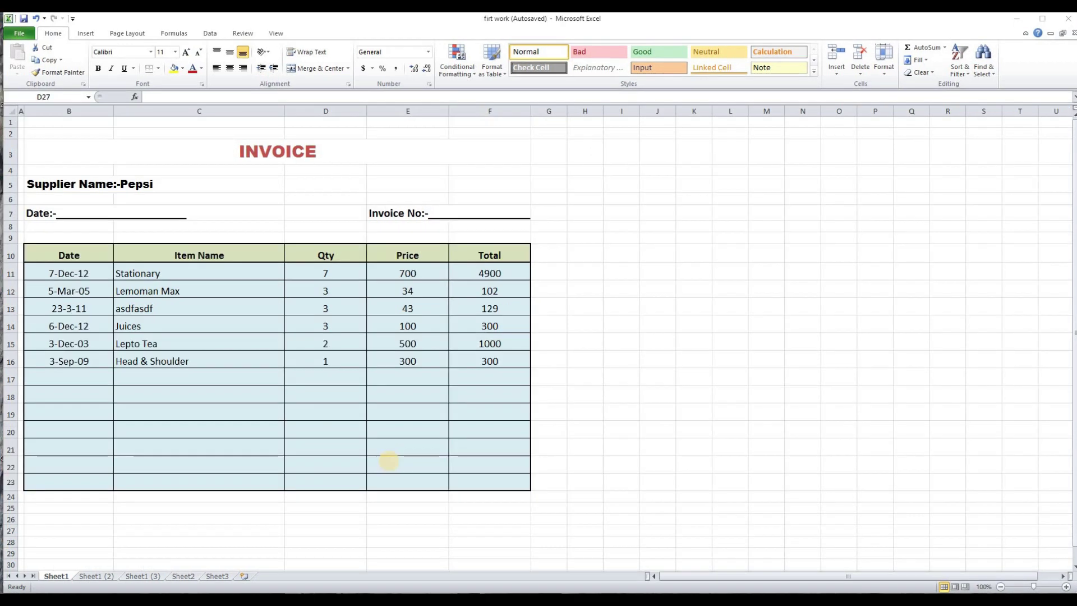
pyautogui.click(380, 443)
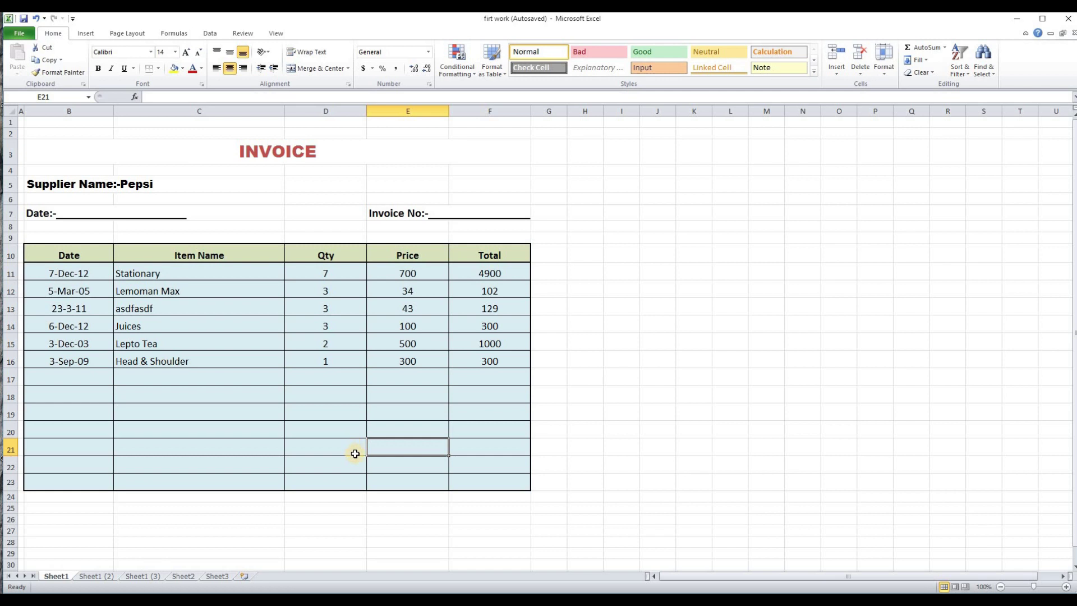